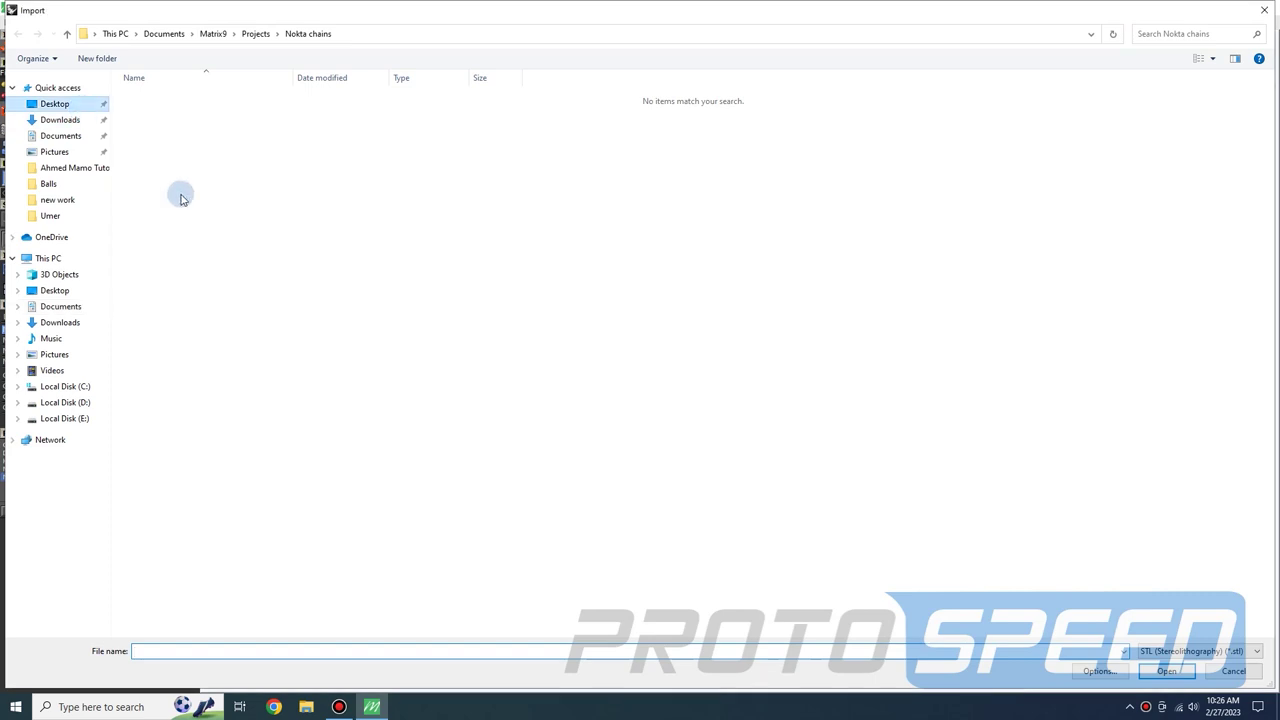
- Import the "n ball" STL file from the Desktop folder
{"action": "scroll", "coordinate": [700, 400], "scroll_direction": "down", "scroll_amount": 1}
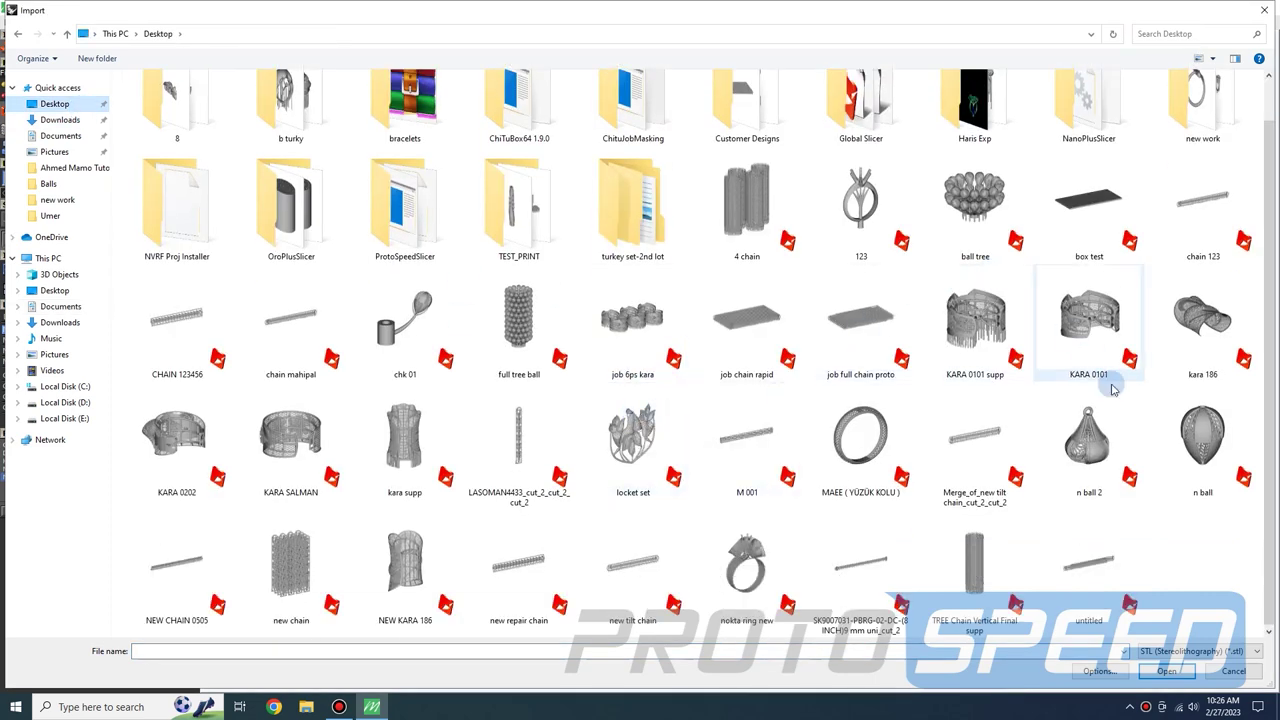
{"action": "double_click", "coordinate": [1174, 428]}
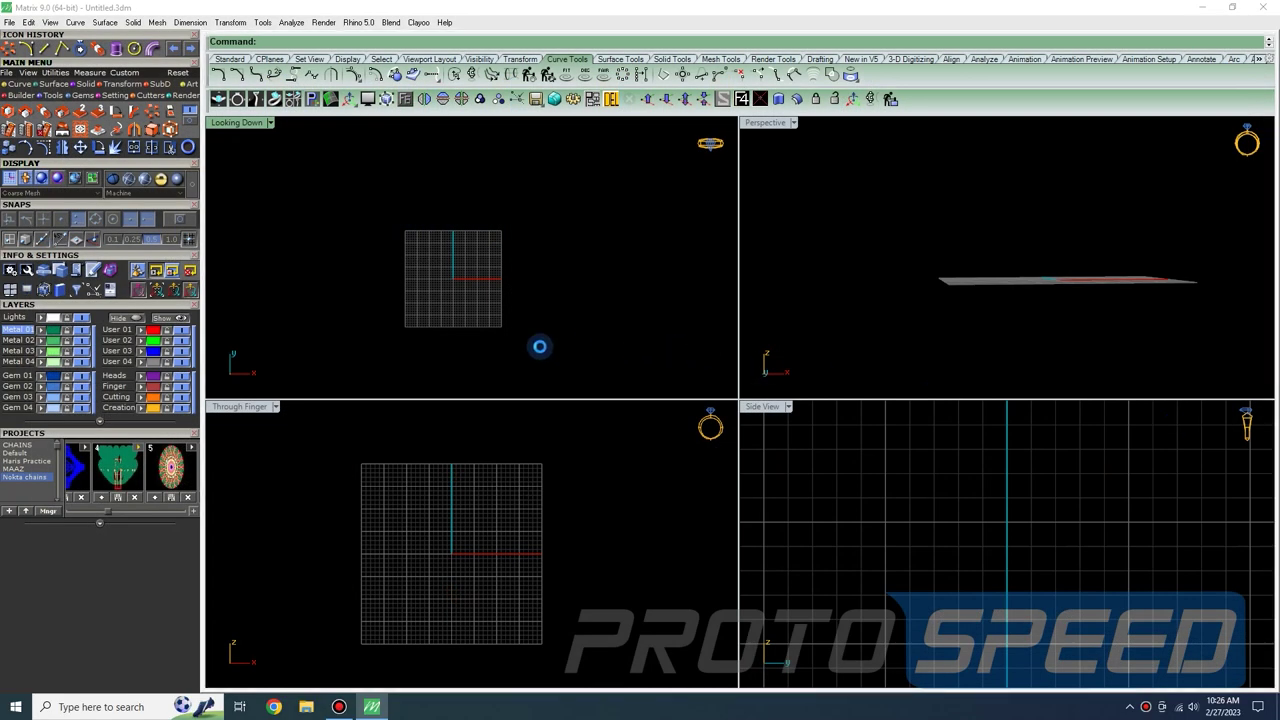
{"action": "left_click", "coordinate": [670, 418]}
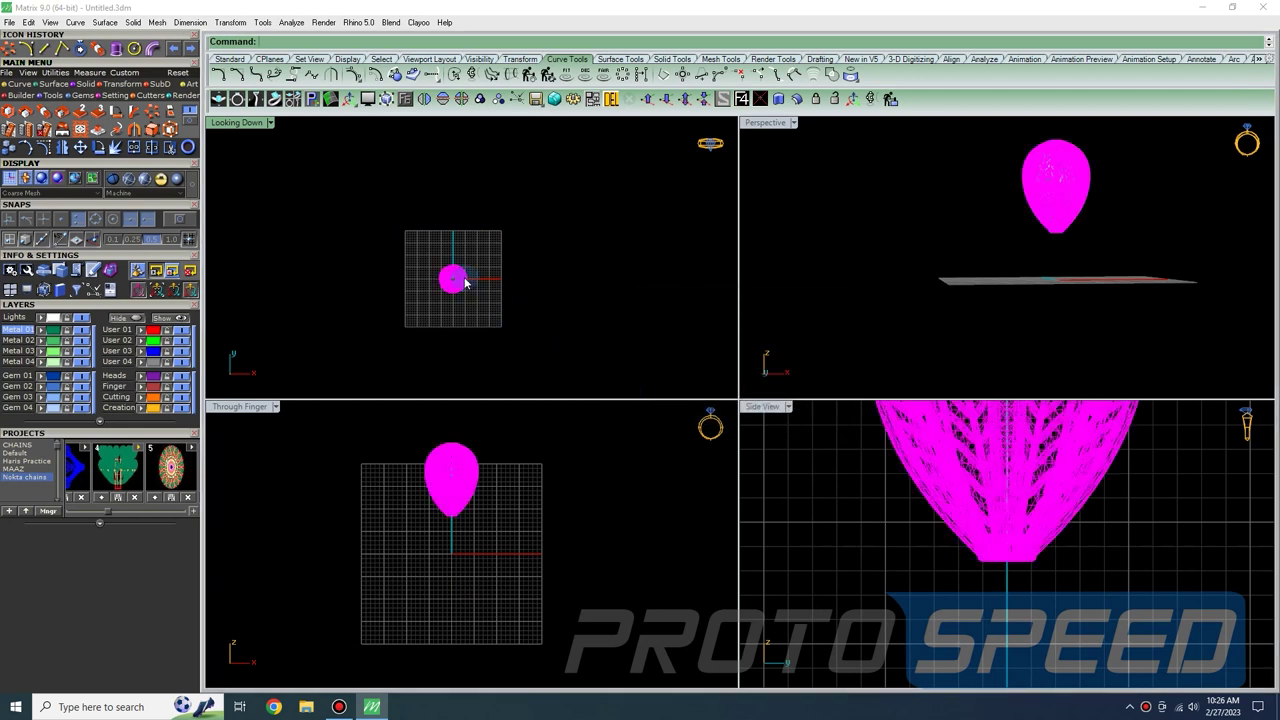
- Move the imported ball along the positive X axis until it sits well outside the grid
{"action": "left_click", "coordinate": [522, 282]}
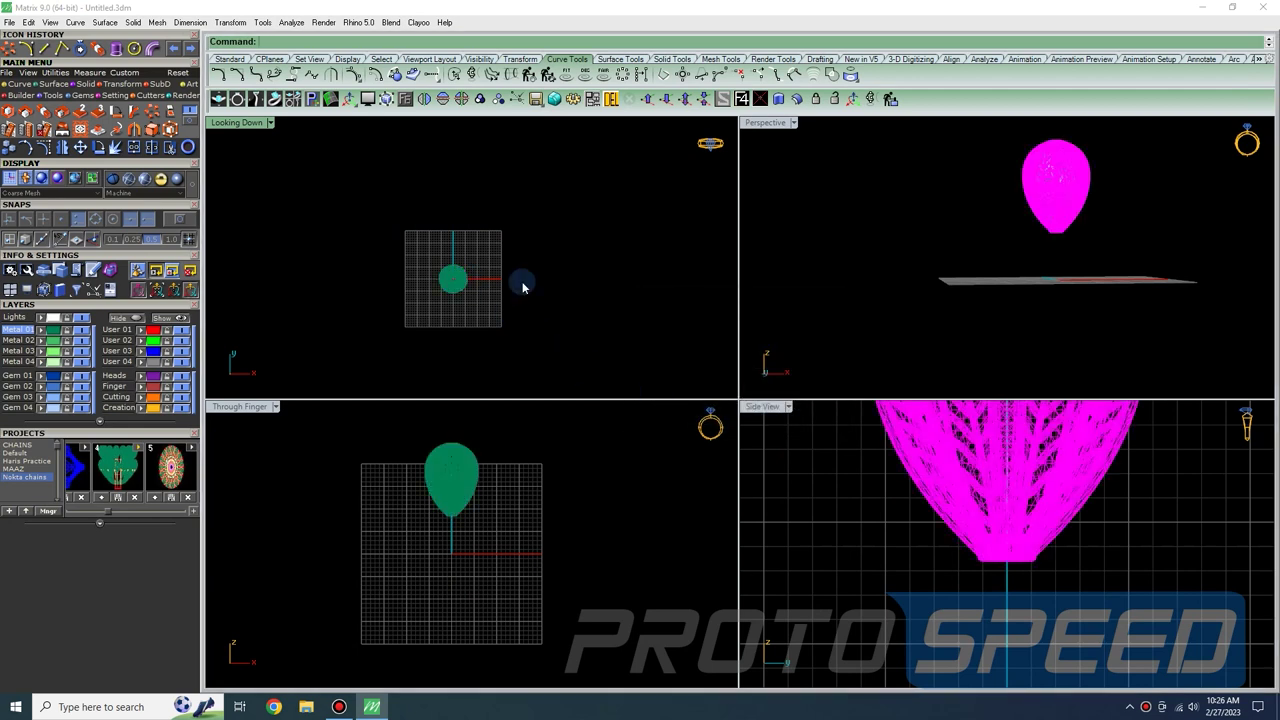
{"action": "left_click", "coordinate": [448, 292]}
{"action": "left_click_drag", "start_coordinate": [453, 273], "coordinate": [698, 258], "text": "shift"}
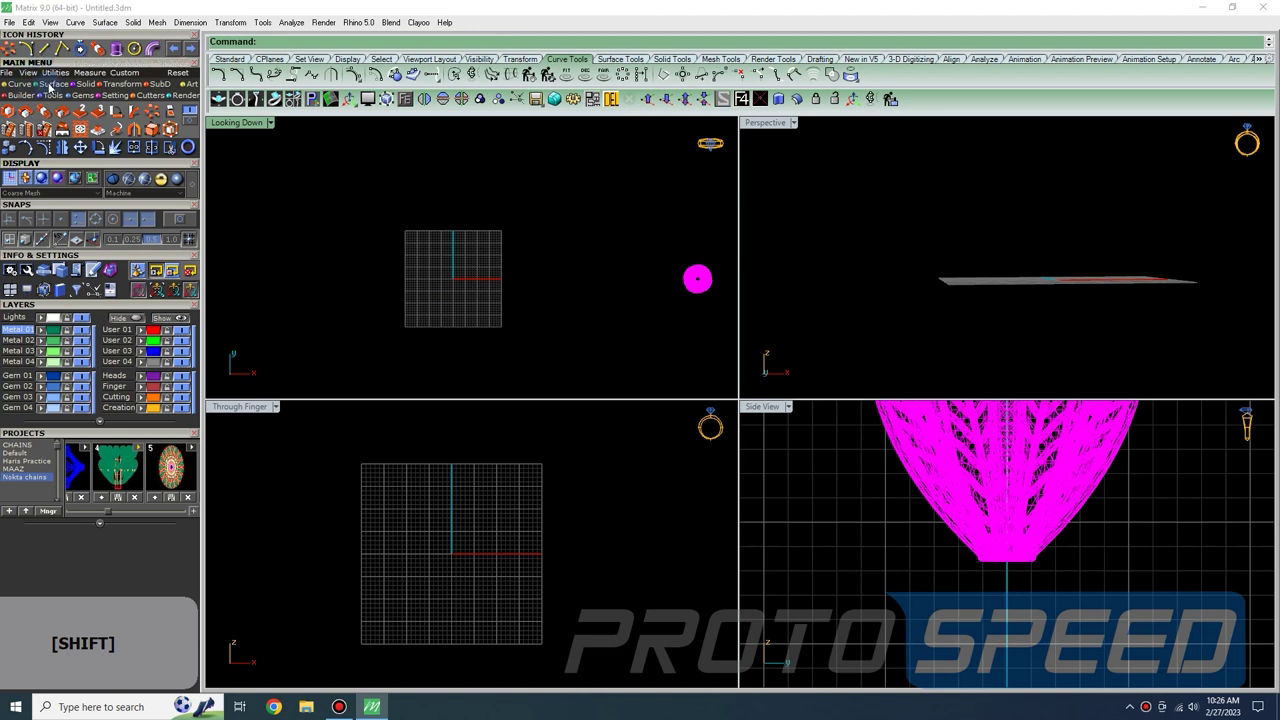
- Draw an 80 mm diameter circle centred on the origin in the Looking Down view
{"action": "left_click", "coordinate": [24, 84]}
{"action": "left_click", "coordinate": [80, 111]}
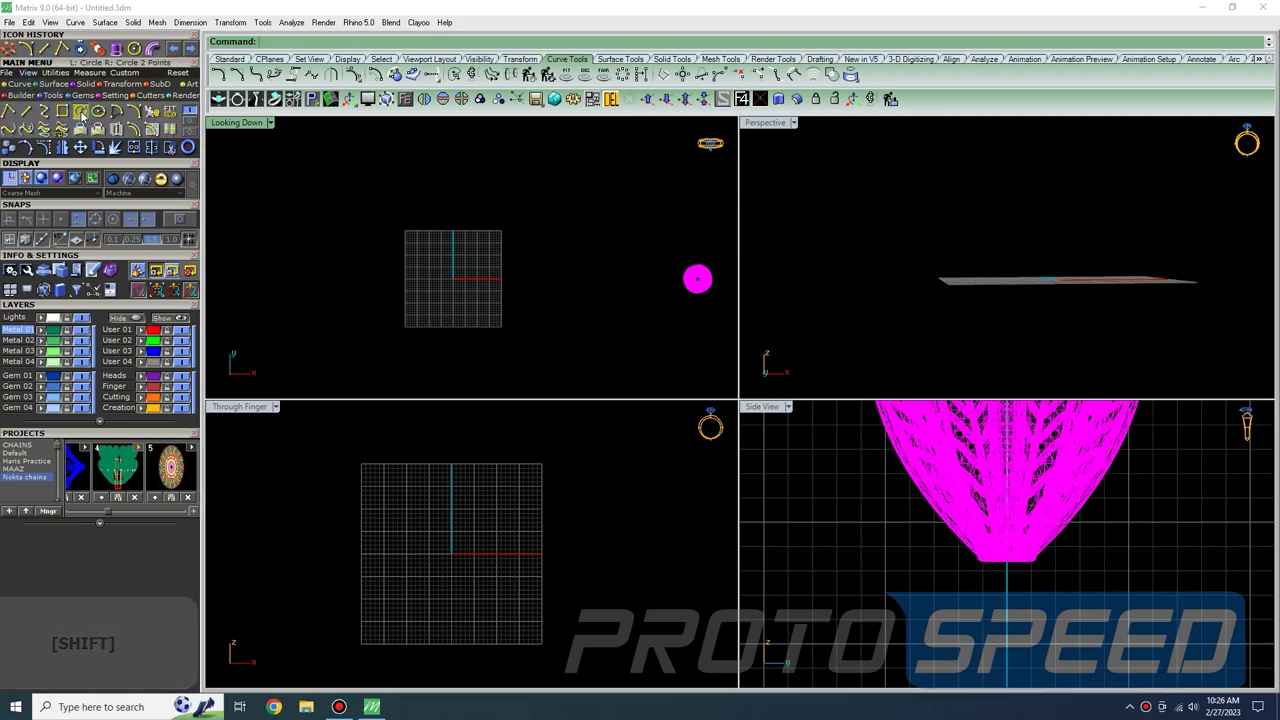
{"action": "left_click", "coordinate": [453, 279]}
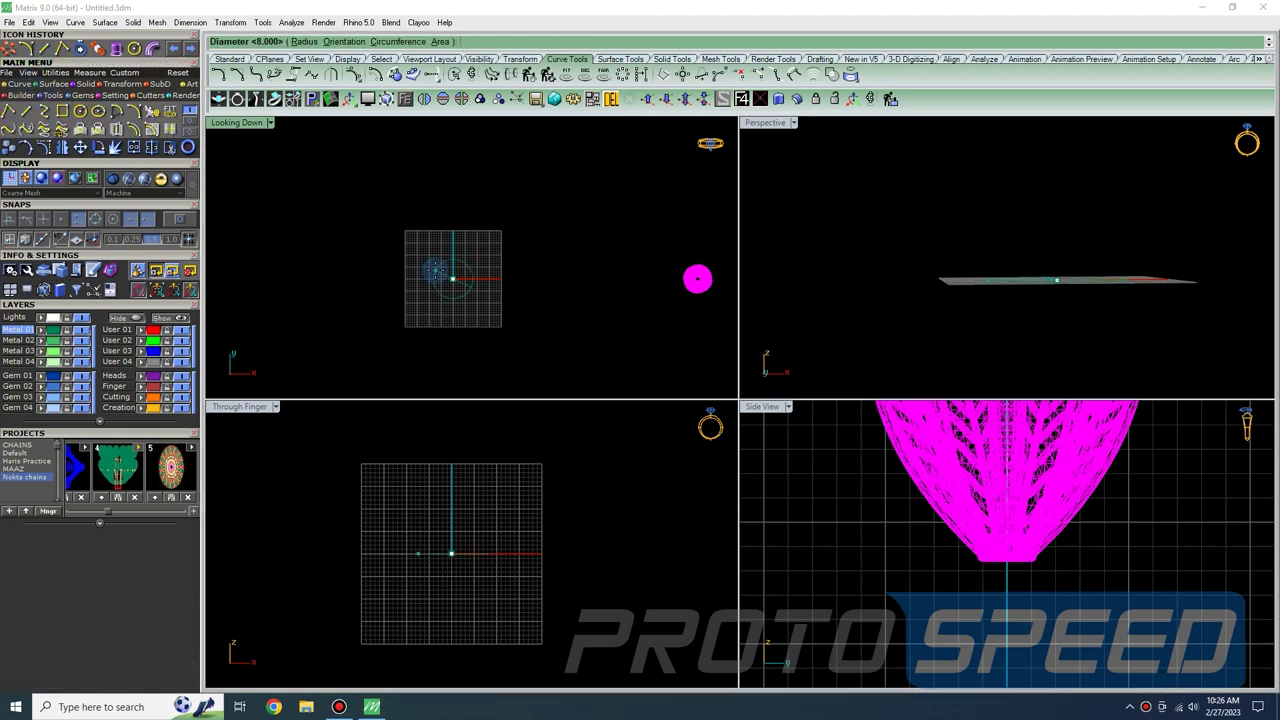
{"action": "key", "text": "Return"}
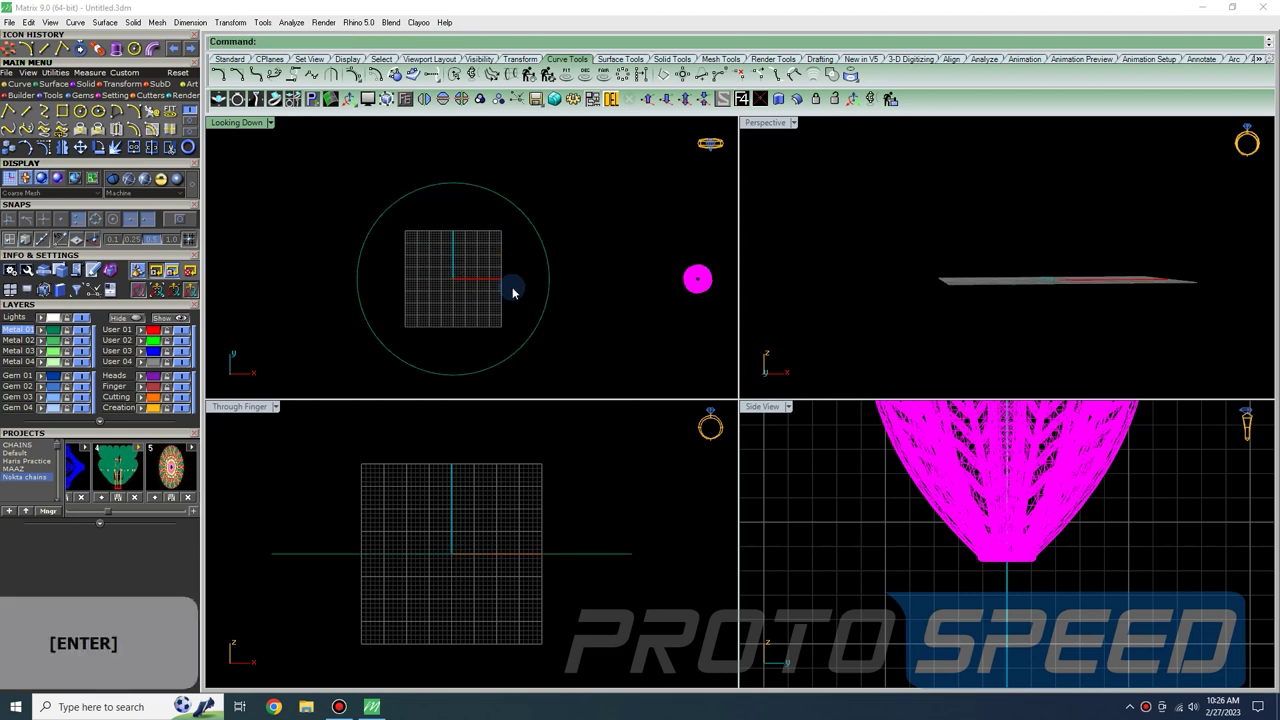
- Draw a 12 mm diameter circle at the origin and a smaller concentric circle inside it
{"action": "left_click", "coordinate": [80, 111]}
{"action": "scroll", "coordinate": [457, 297], "scroll_direction": "up", "scroll_amount": 6}
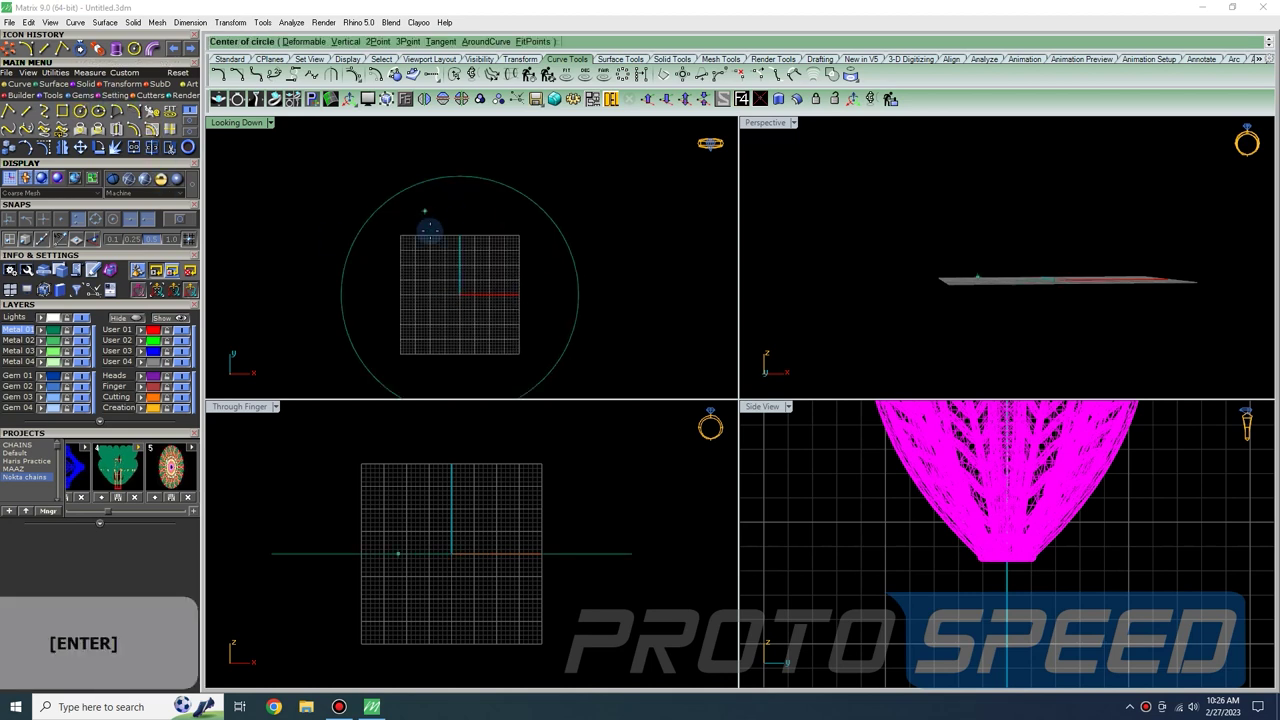
{"action": "scroll", "coordinate": [464, 311], "scroll_direction": "down", "scroll_amount": 2}
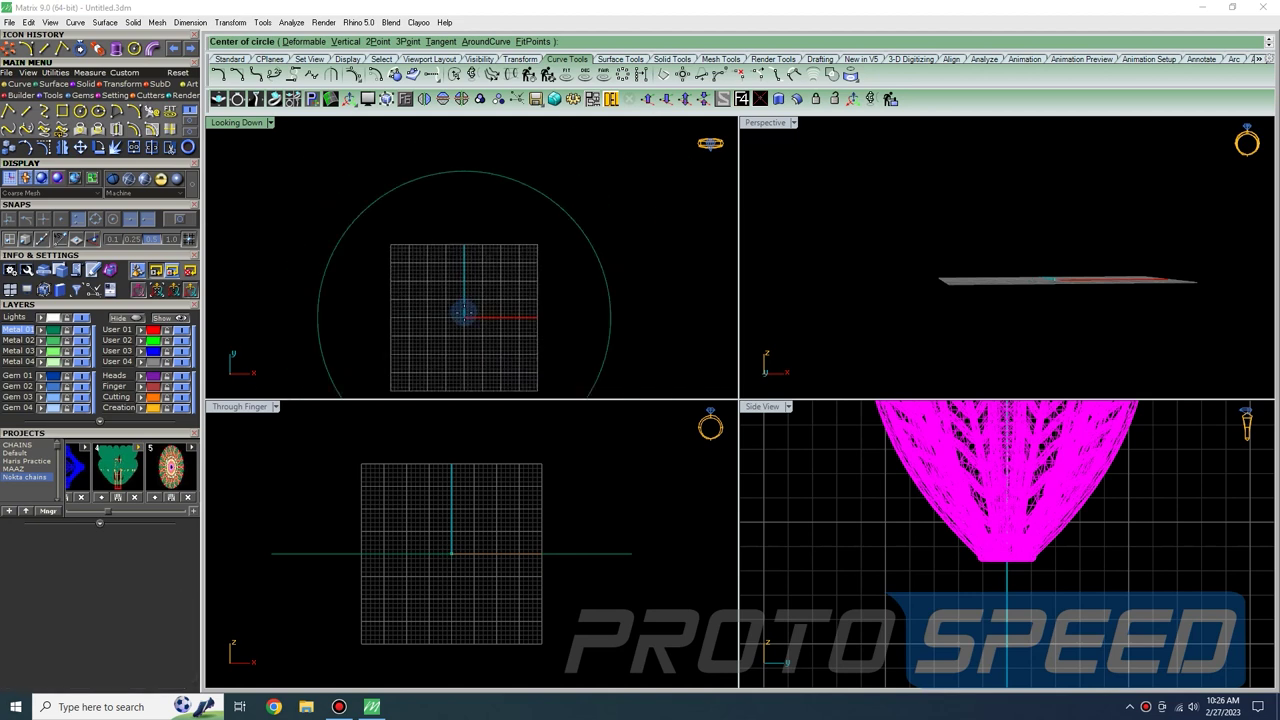
{"action": "left_click", "coordinate": [464, 317]}
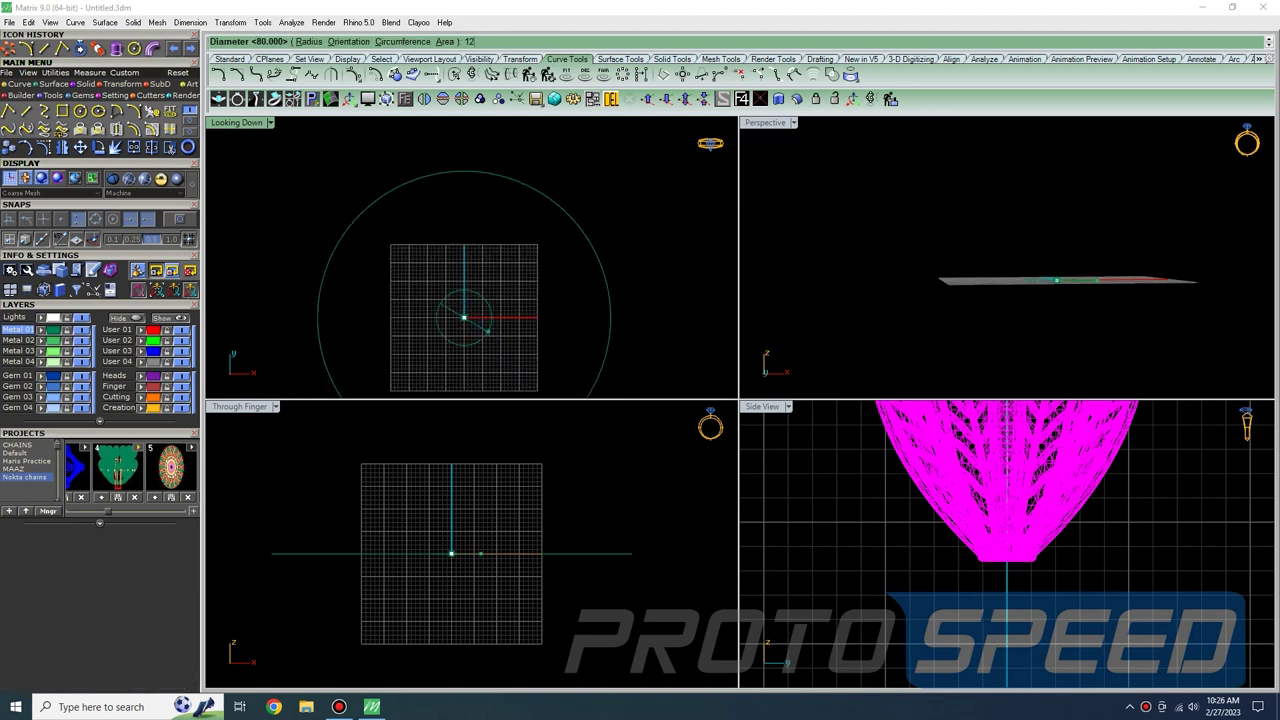
{"action": "key", "text": "Return"}
{"action": "key", "text": "Return"}
{"action": "left_click", "coordinate": [479, 316]}
{"action": "scroll", "coordinate": [480, 315], "scroll_direction": "up", "scroll_amount": 2}
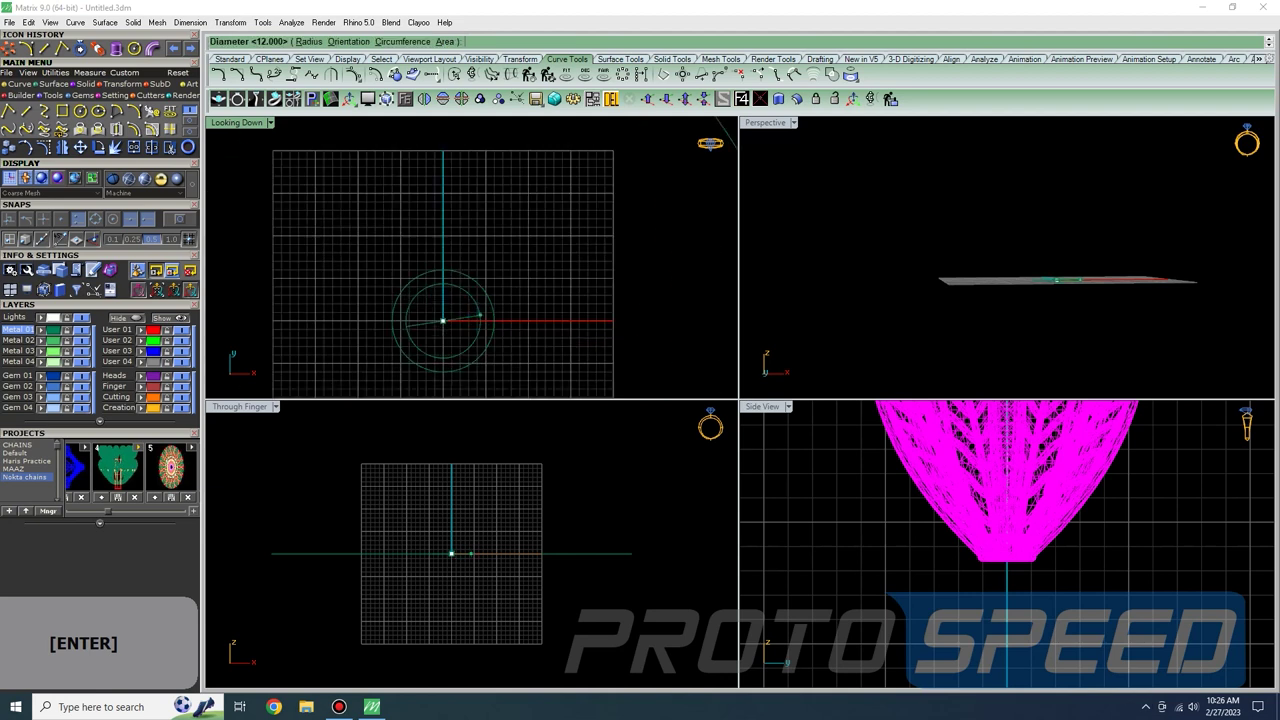
{"action": "key", "text": "Return"}
- Extrude the two inner concentric circles straight upward as a tall solid tube
{"action": "scroll", "coordinate": [480, 306], "scroll_direction": "up", "scroll_amount": 3}
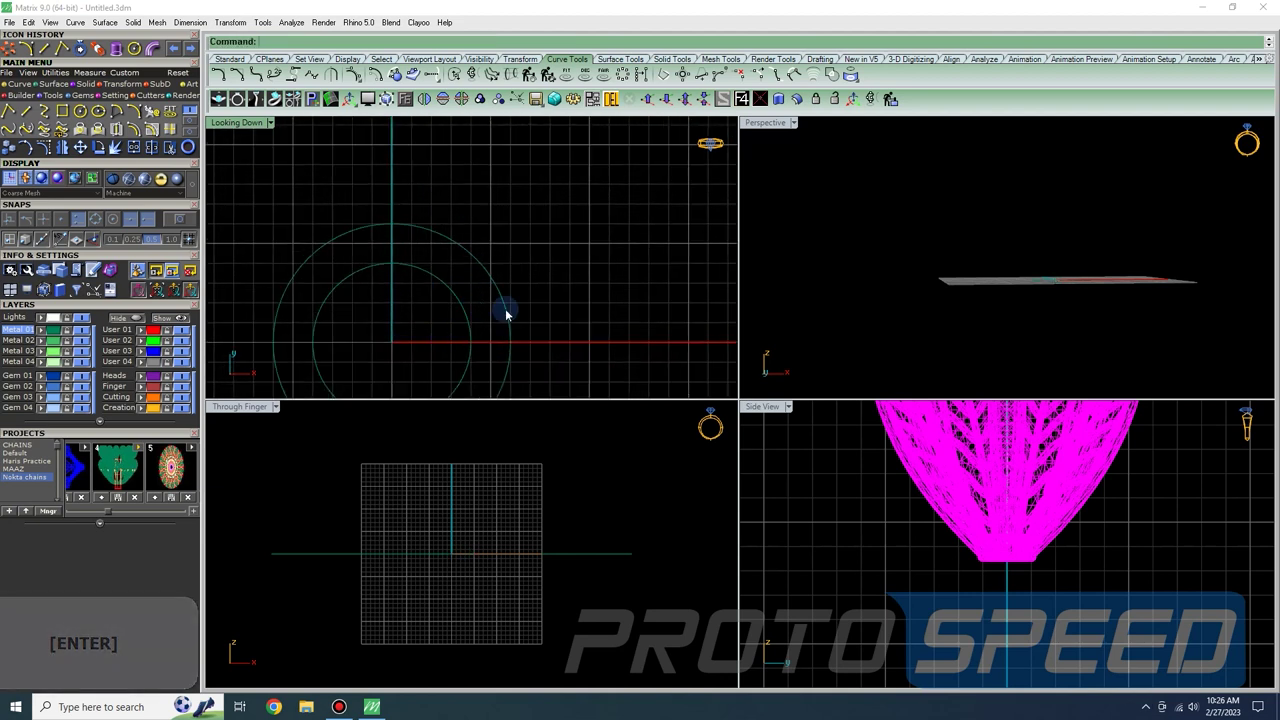
{"action": "scroll", "coordinate": [480, 322], "scroll_direction": "up", "scroll_amount": 2}
{"action": "scroll", "coordinate": [480, 322], "scroll_direction": "down", "scroll_amount": 5}
{"action": "left_click", "coordinate": [463, 288]}
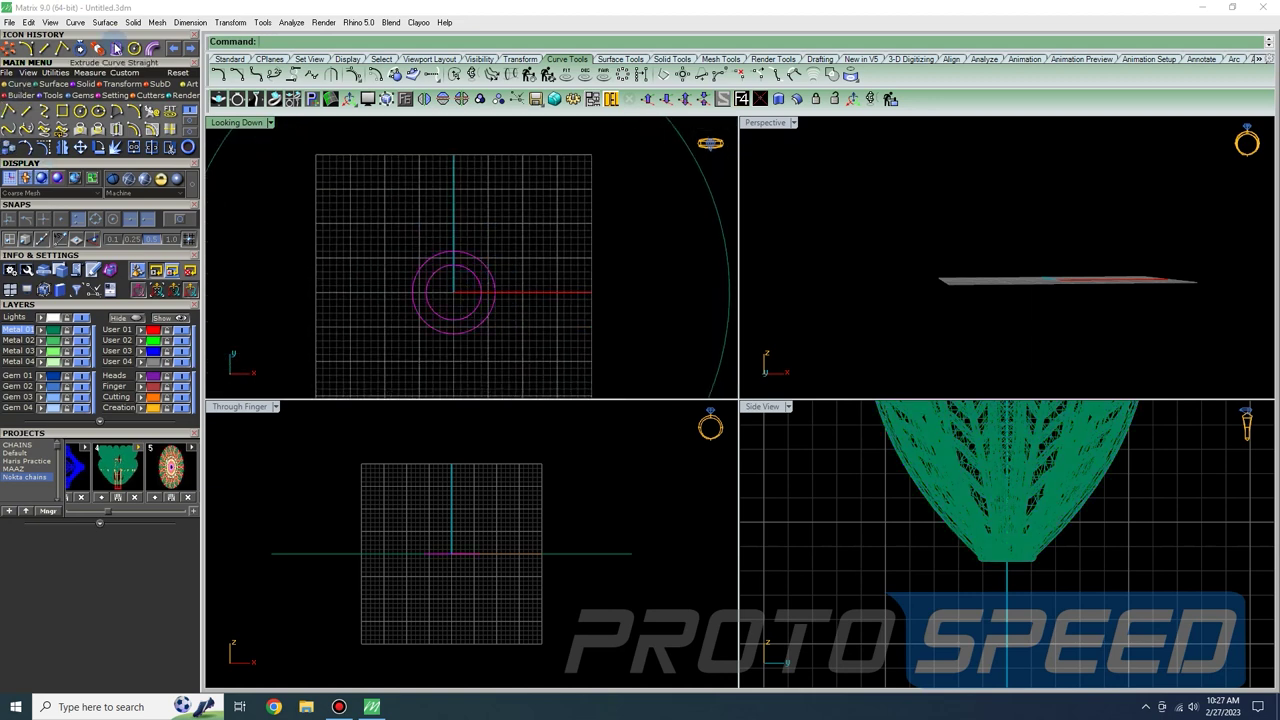
{"action": "left_click", "coordinate": [146, 129]}
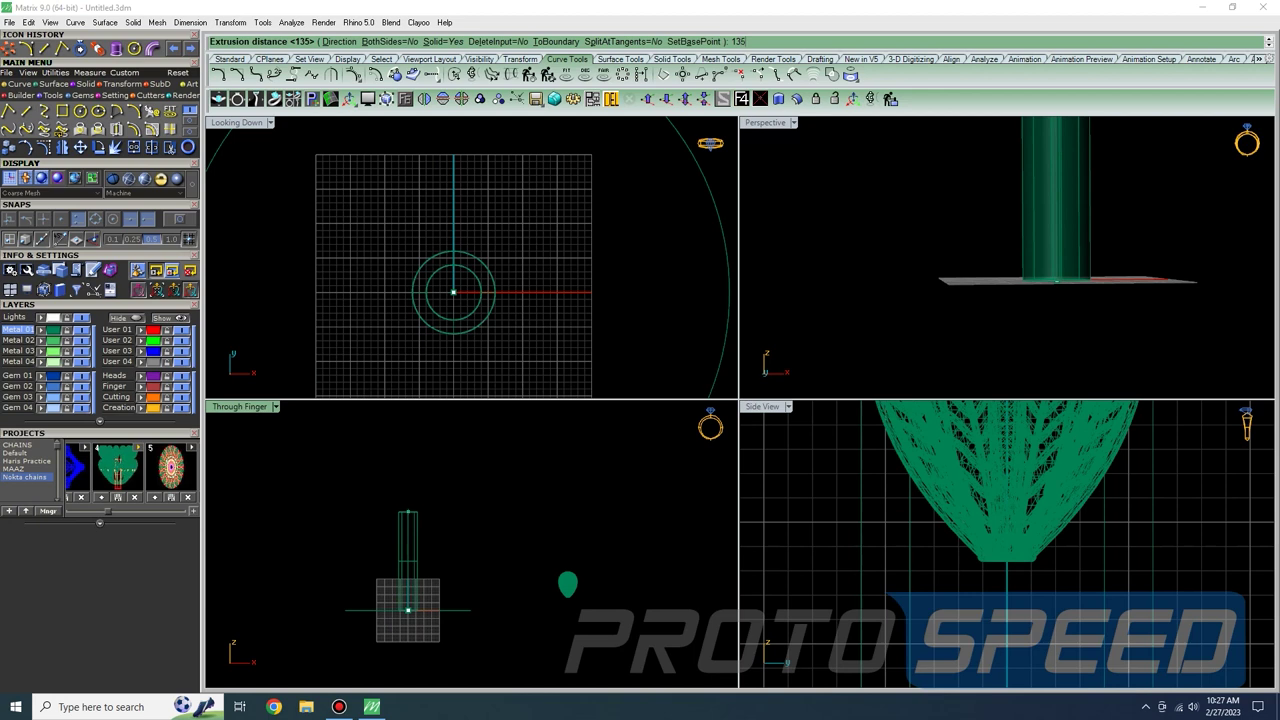
{"action": "key", "text": "BackSpace"}
{"action": "key", "text": "BackSpace"}
{"action": "key", "text": "BackSpace"}
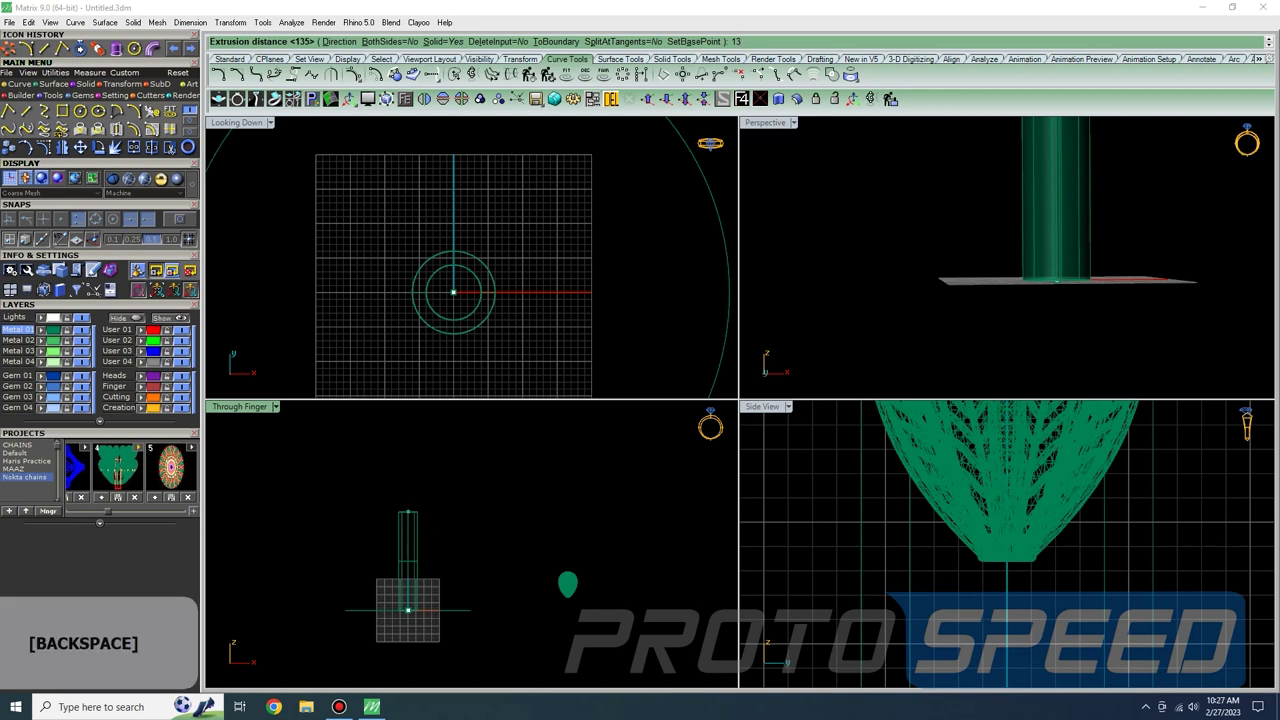
{"action": "key", "text": "Return"}
{"action": "scroll", "coordinate": [490, 550], "scroll_direction": "up", "scroll_amount": 3}
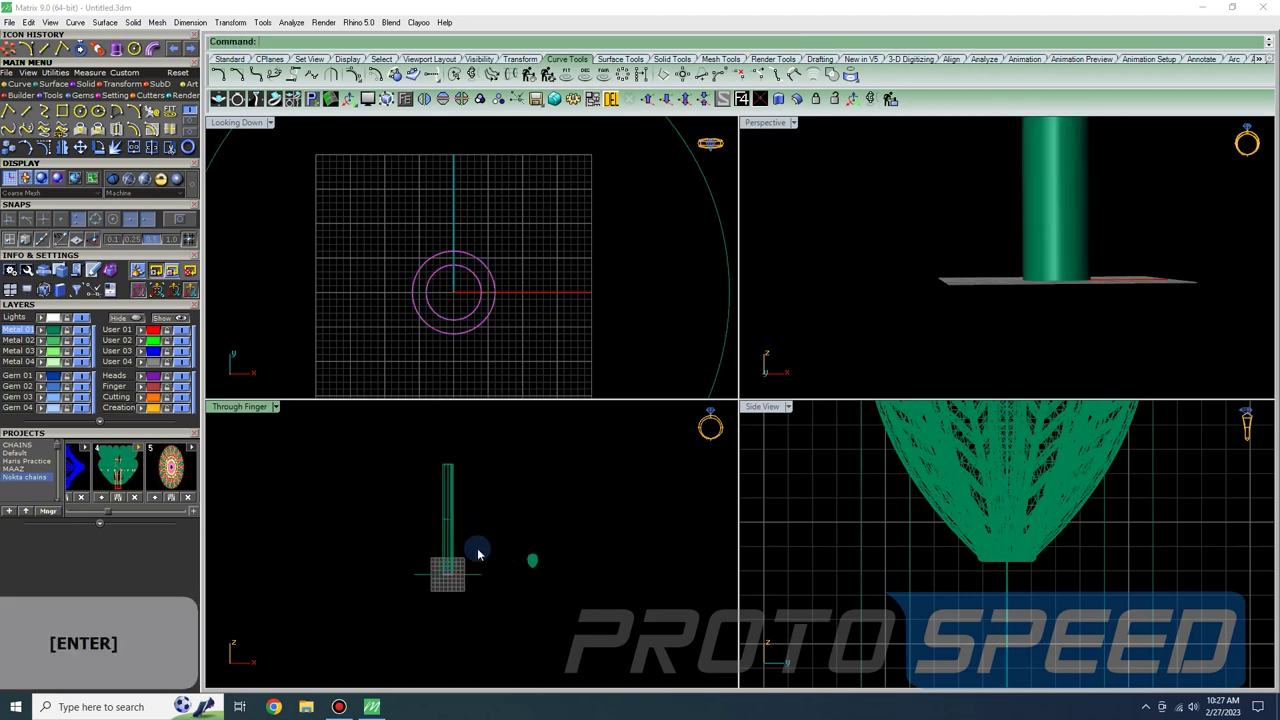
- Move the ball closer to the tube and raise it slightly in the Through Finger view
{"action": "left_click_drag", "start_coordinate": [679, 603], "coordinate": [464, 582]}
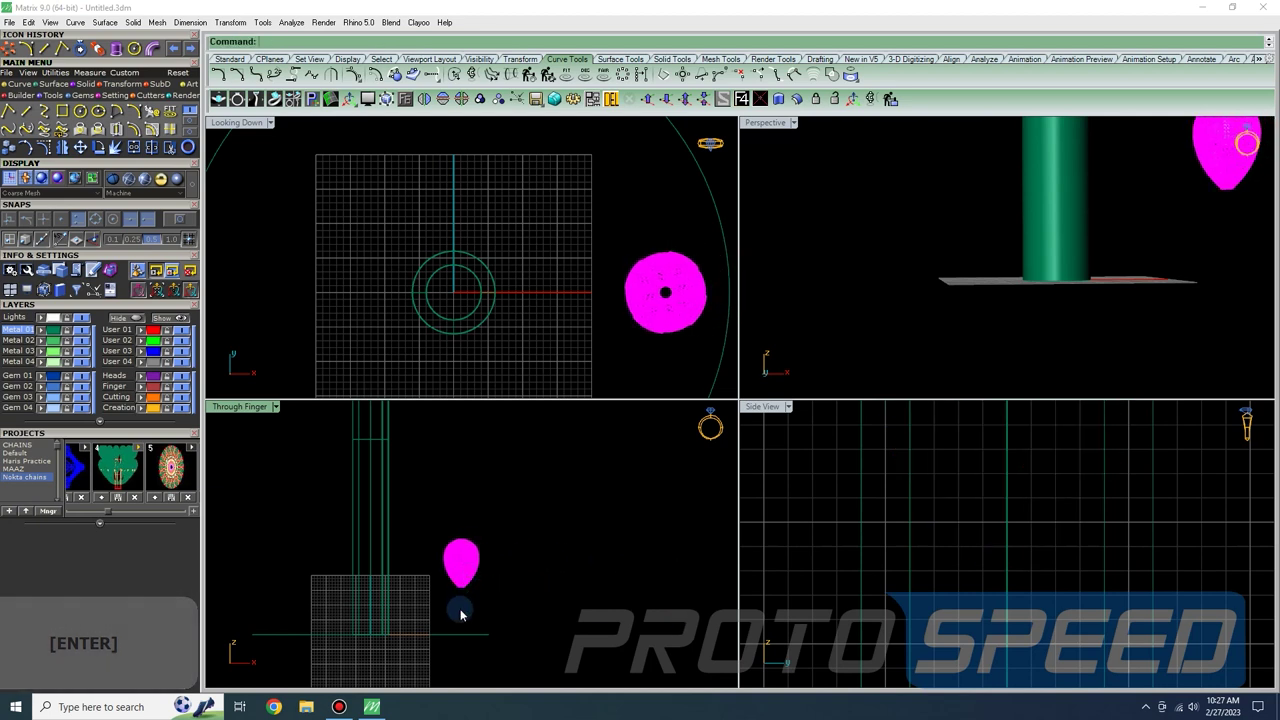
{"action": "left_click", "coordinate": [504, 567]}
{"action": "scroll", "coordinate": [654, 311], "scroll_direction": "up", "scroll_amount": 4}
{"action": "right_click_drag", "start_coordinate": [654, 310], "coordinate": [573, 308]}
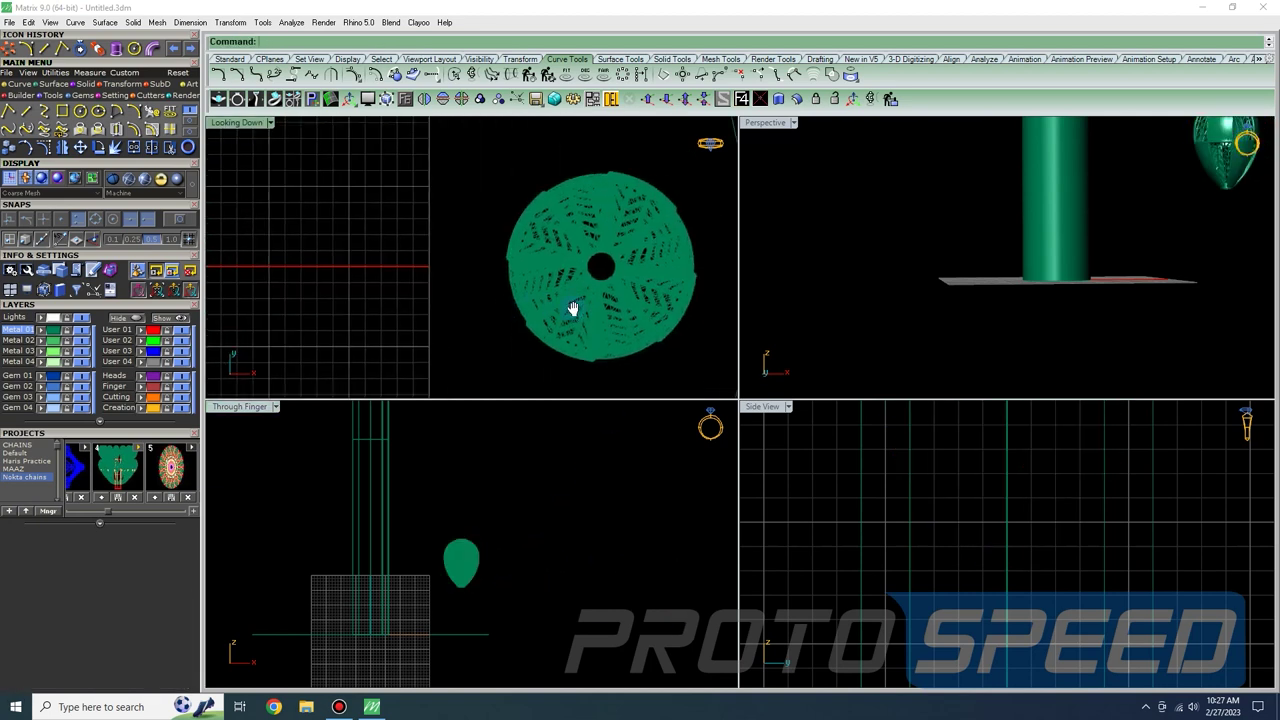
{"action": "scroll", "coordinate": [486, 571], "scroll_direction": "up", "scroll_amount": 3}
{"action": "left_click", "coordinate": [476, 560]}
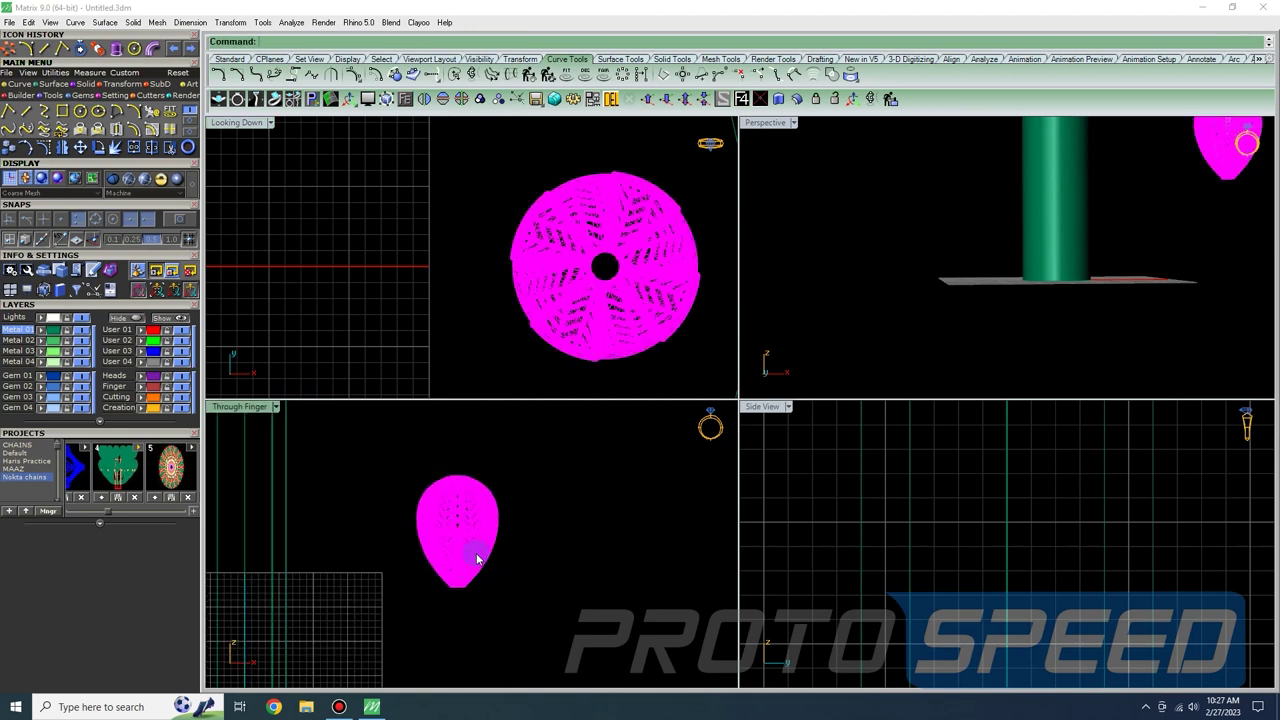
{"action": "right_click_drag", "start_coordinate": [477, 563], "coordinate": [514, 528]}
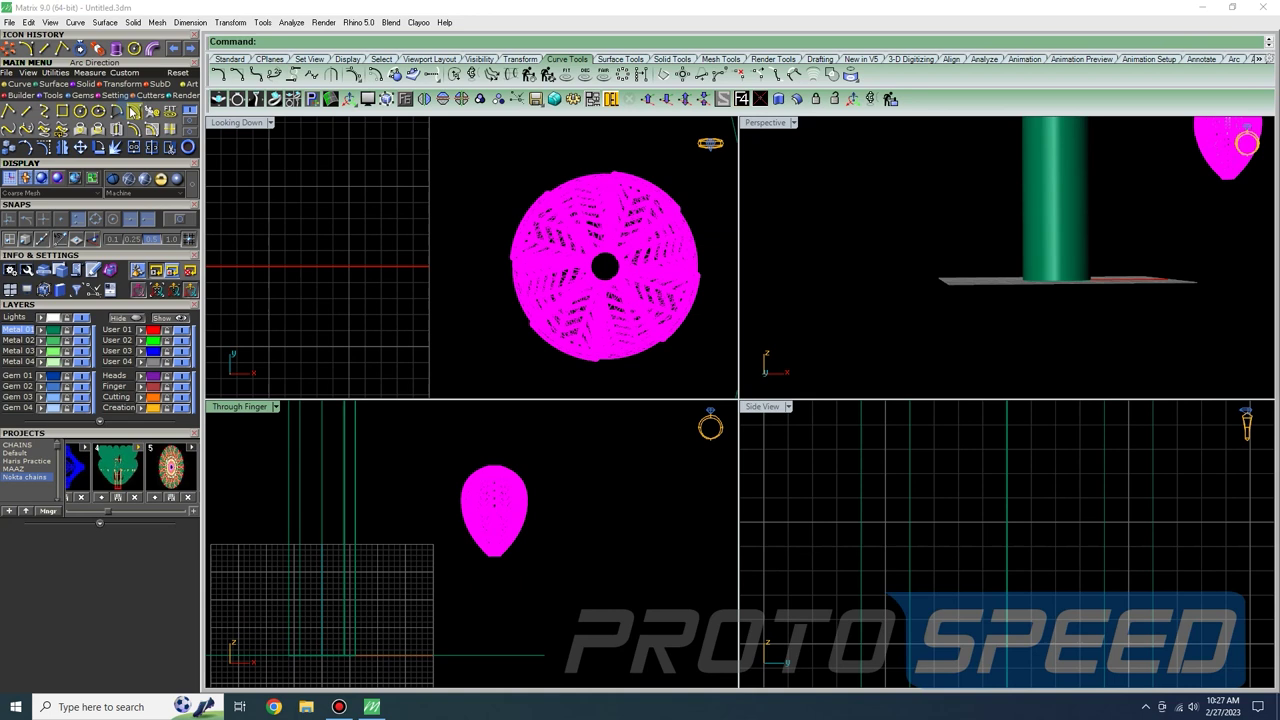
- Draw two lines from the opposite edges of the ball's flat base that meet at a point below it, forming a V
{"action": "scroll", "coordinate": [493, 602], "scroll_direction": "up", "scroll_amount": 5}
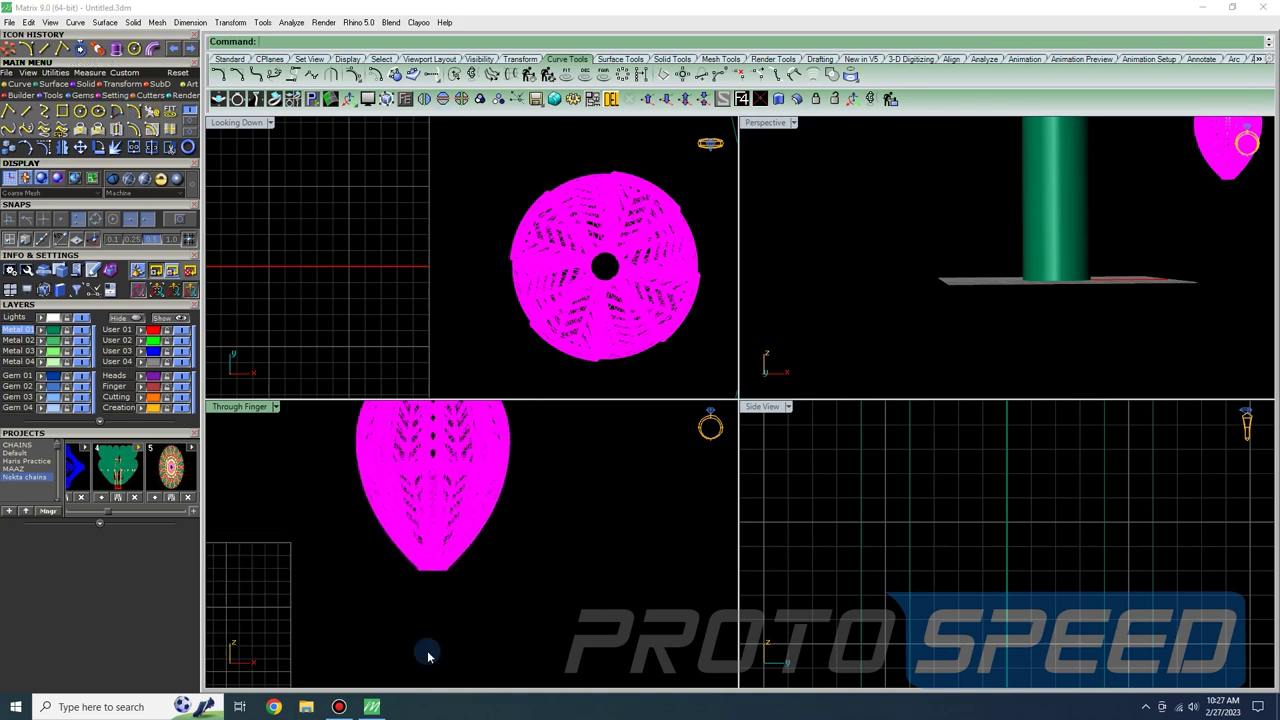
{"action": "left_click", "coordinate": [993, 229]}
{"action": "right_click_drag", "start_coordinate": [1166, 171], "coordinate": [974, 251], "text": "shift"}
{"action": "scroll", "coordinate": [967, 258], "scroll_direction": "up", "scroll_amount": 10}
{"action": "scroll", "coordinate": [899, 335], "scroll_direction": "down", "scroll_amount": 8}
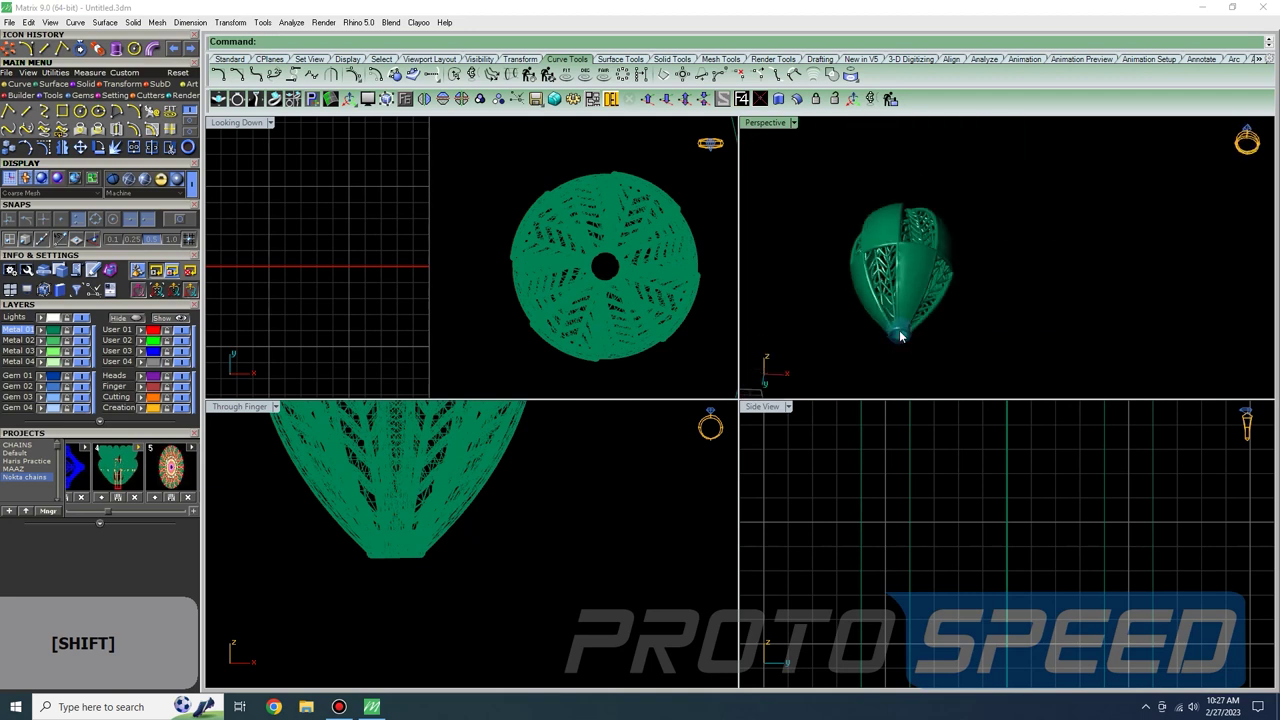
{"action": "scroll", "coordinate": [391, 597], "scroll_direction": "down", "scroll_amount": 2}
{"action": "scroll", "coordinate": [391, 597], "scroll_direction": "down", "scroll_amount": 1}
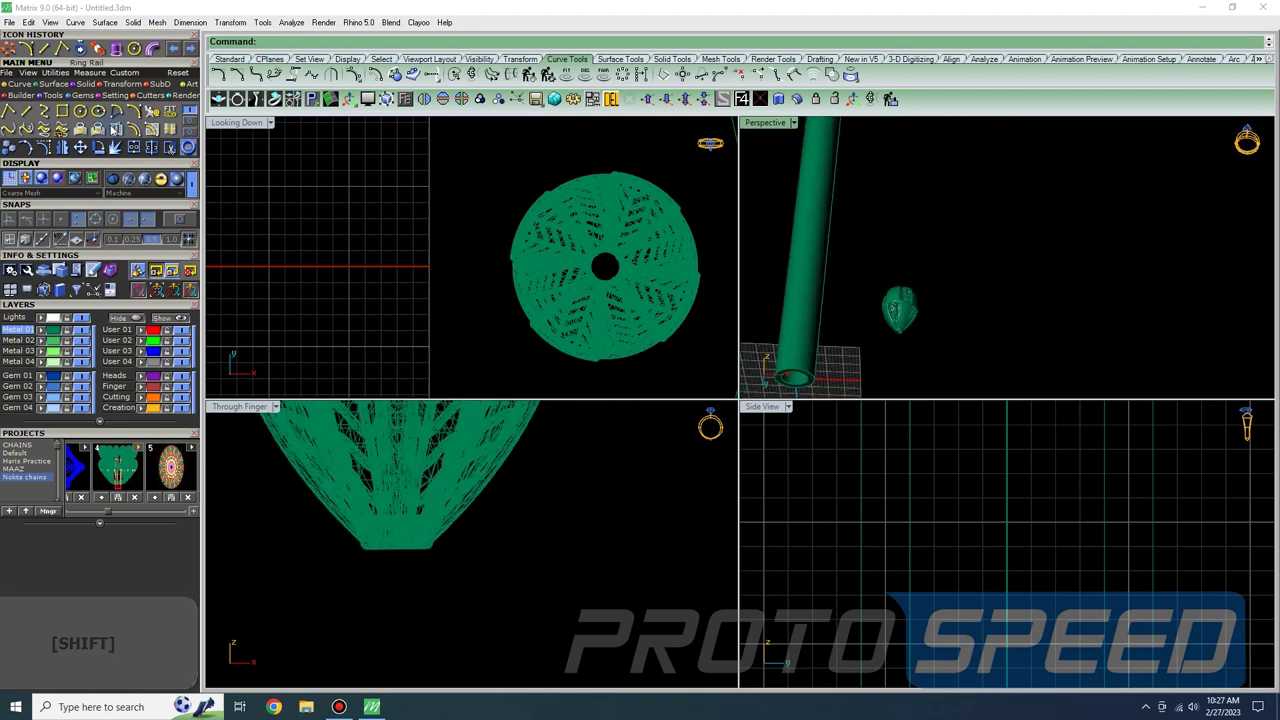
{"action": "scroll", "coordinate": [397, 556], "scroll_direction": "up", "scroll_amount": 8}
{"action": "mouse_move", "coordinate": [397, 556]}
{"action": "right_mouse_down"}
{"action": "mouse_move", "coordinate": [443, 532]}
{"action": "mouse_move", "coordinate": [387, 572]}
{"action": "right_mouse_up"}
{"action": "left_click", "coordinate": [315, 547]}
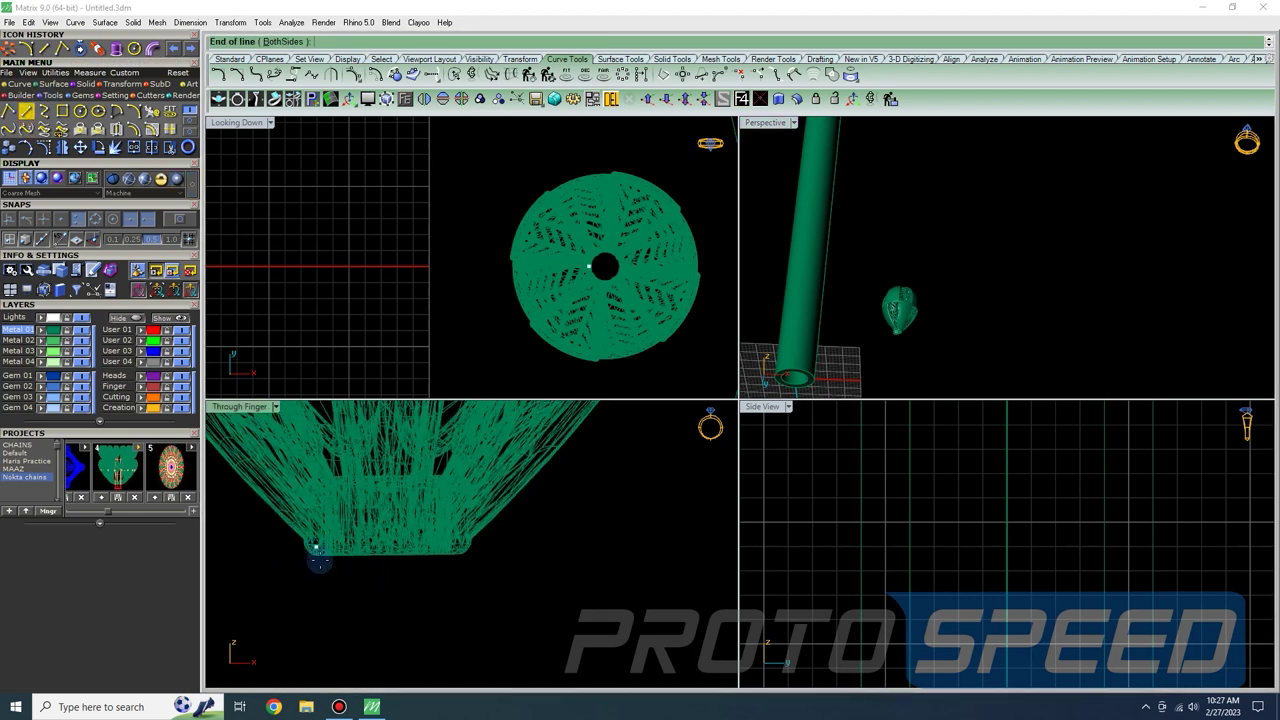
{"action": "left_click", "coordinate": [367, 653]}
{"action": "key", "text": "Return"}
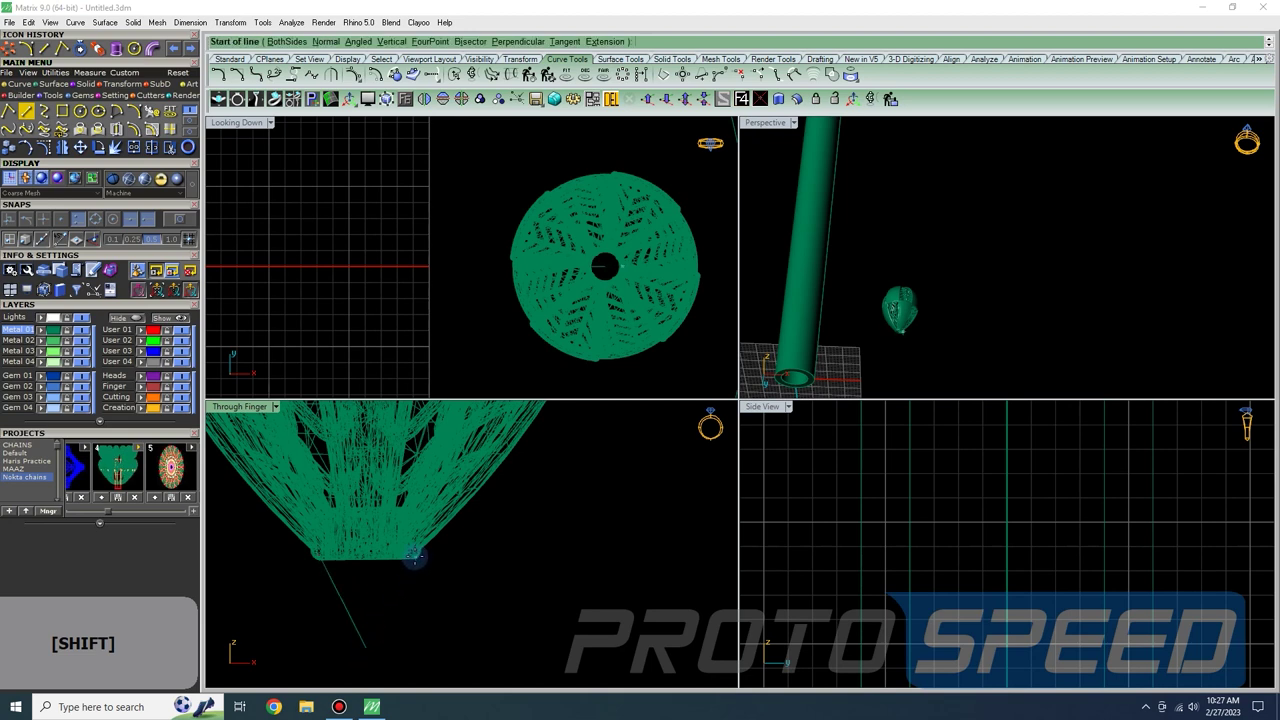
{"action": "left_click", "coordinate": [413, 556]}
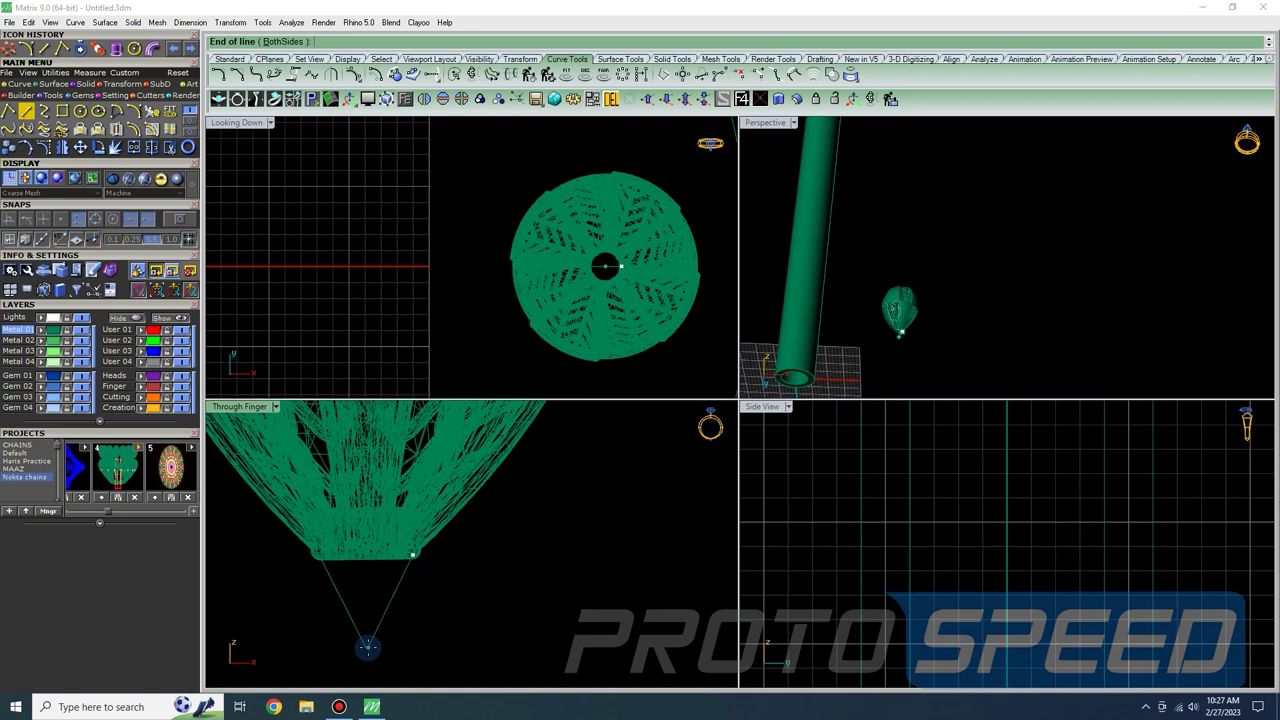
{"action": "left_click", "coordinate": [368, 646]}
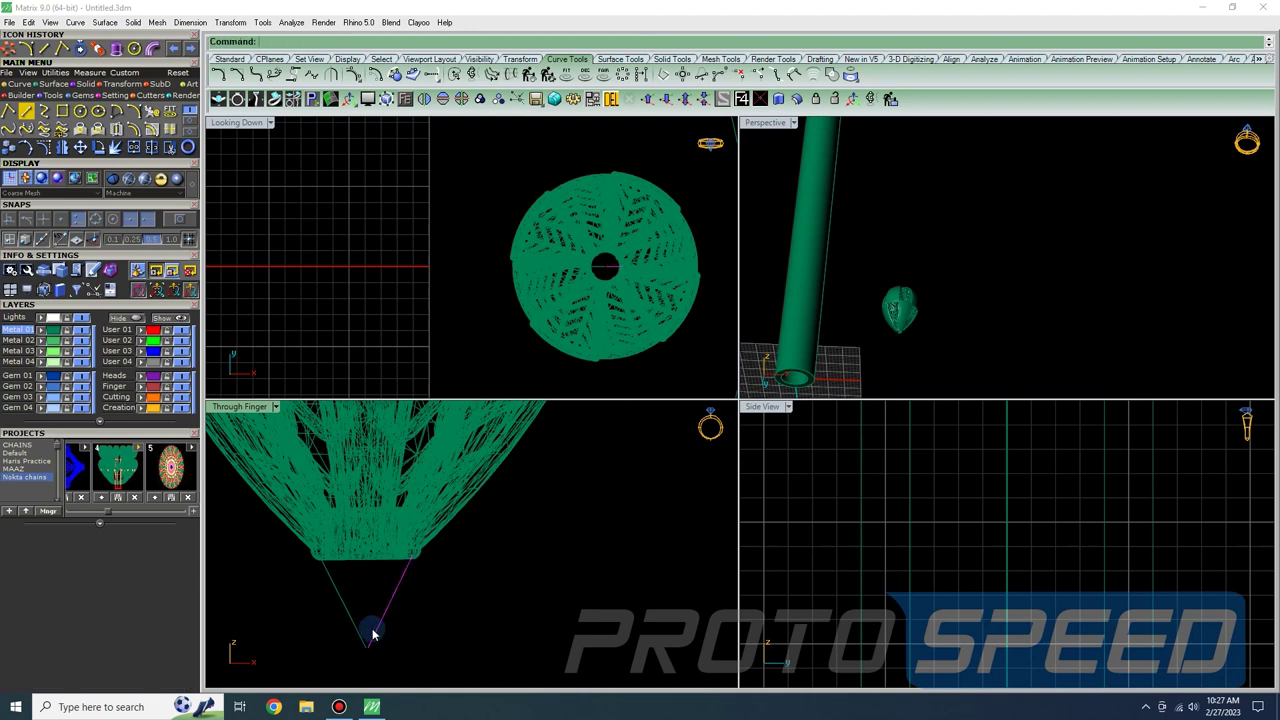
- Create round-capped pipes along both lines of the V beneath the ball
{"action": "key", "text": "shift"}
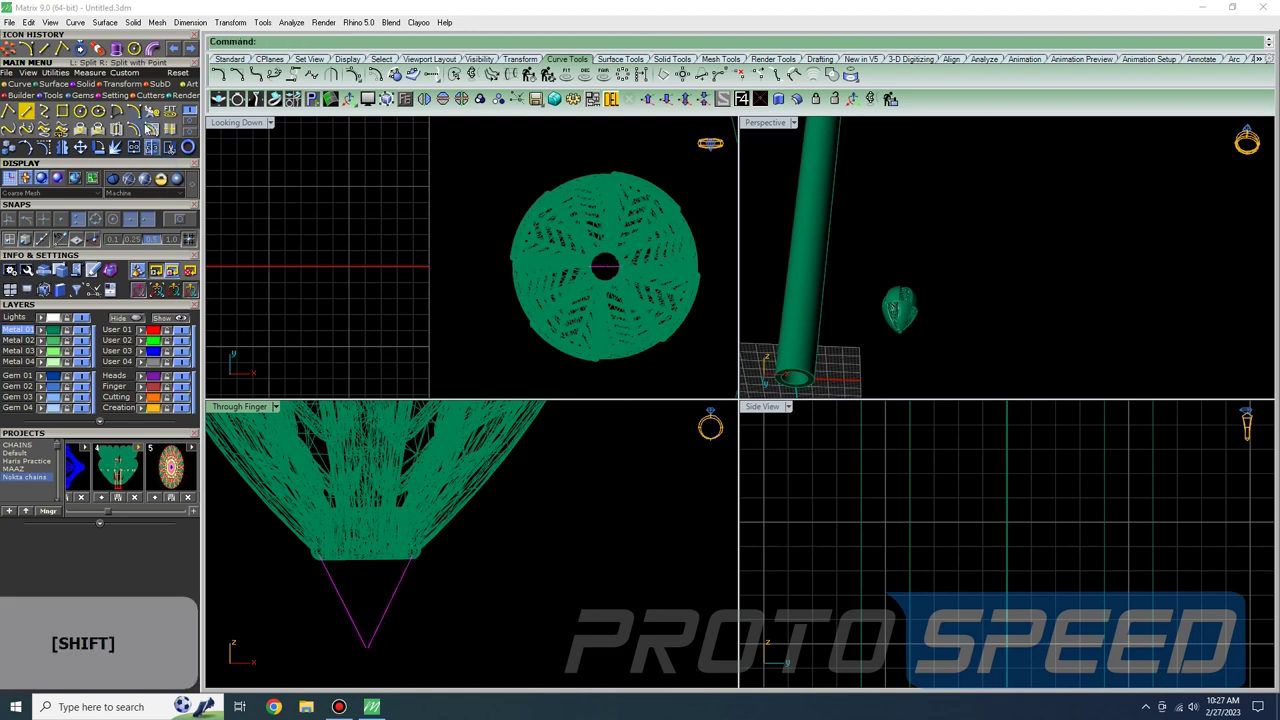
{"action": "left_click", "coordinate": [153, 49]}
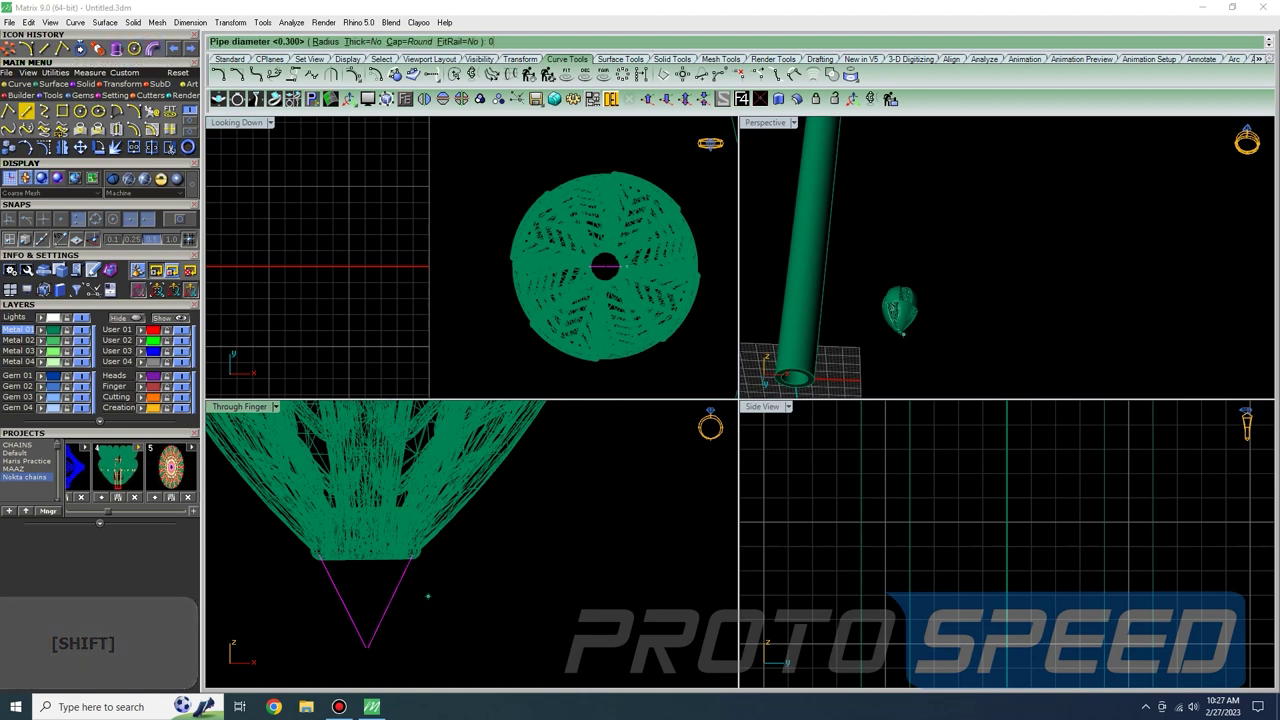
{"action": "key", "text": "Return"}
{"action": "key", "text": "Escape"}
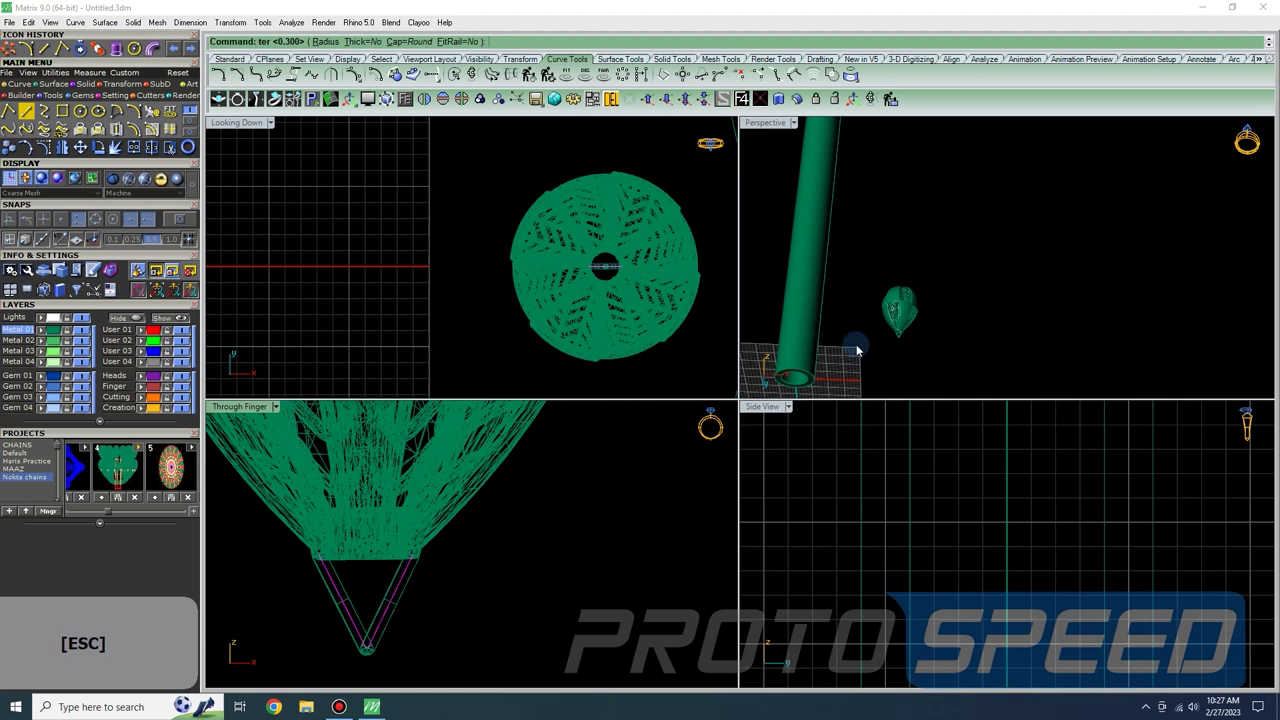
- Move the ball together with its V-shaped pipe support closer to the tube in the Through Finger view
{"action": "right_click_drag", "start_coordinate": [928, 340], "coordinate": [944, 372]}
{"action": "scroll", "coordinate": [914, 343], "scroll_direction": "up", "scroll_amount": 5}
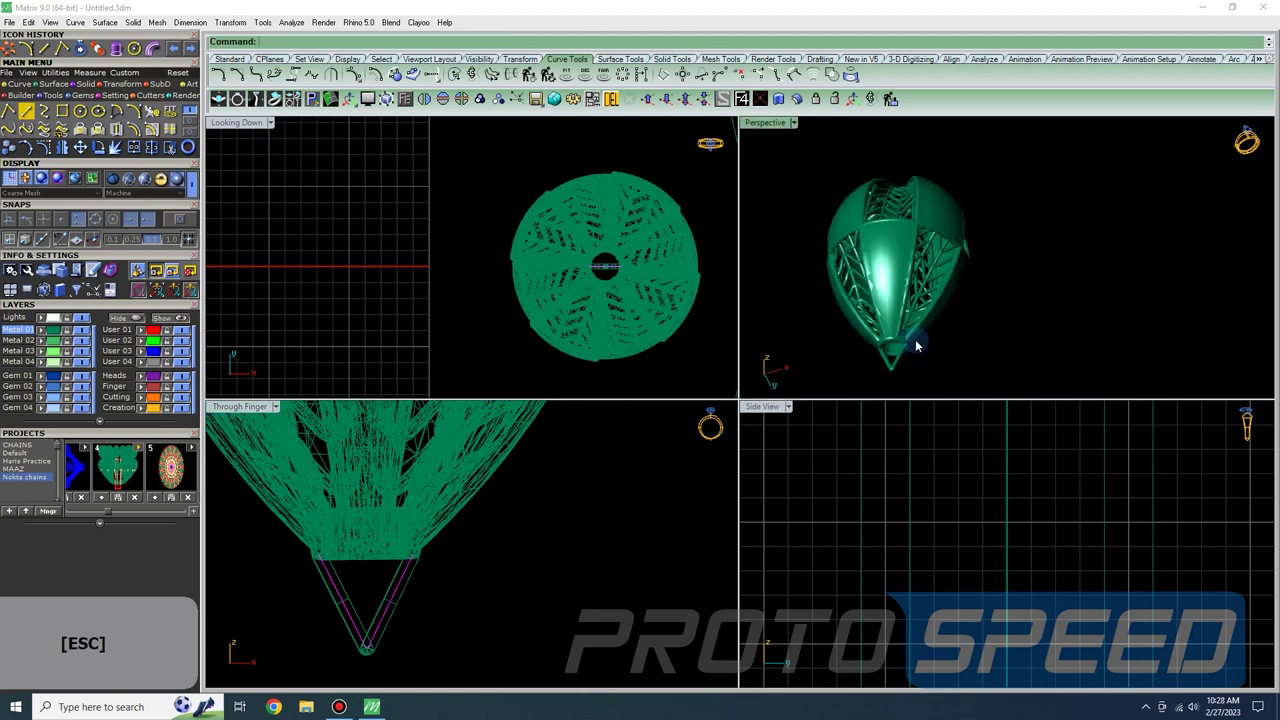
{"action": "scroll", "coordinate": [891, 345], "scroll_direction": "down", "scroll_amount": 2}
{"action": "scroll", "coordinate": [891, 345], "scroll_direction": "down", "scroll_amount": 3}
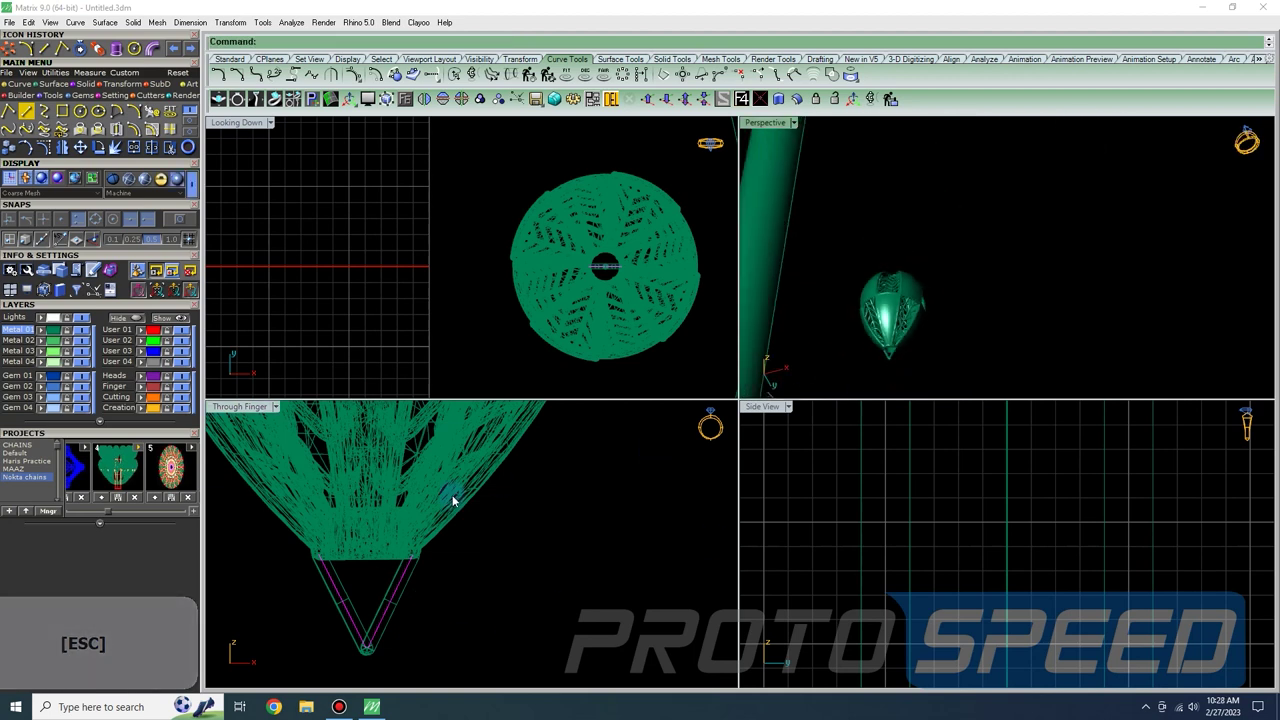
{"action": "scroll", "coordinate": [500, 563], "scroll_direction": "down", "scroll_amount": 4}
{"action": "right_click_drag", "start_coordinate": [560, 560], "coordinate": [584, 545]}
{"action": "scroll", "coordinate": [651, 537], "scroll_direction": "down", "scroll_amount": 4}
{"action": "scroll", "coordinate": [584, 545], "scroll_direction": "down", "scroll_amount": 2}
{"action": "left_click_drag", "start_coordinate": [511, 477], "coordinate": [511, 477]}
{"action": "left_click_drag", "start_coordinate": [553, 525], "coordinate": [514, 551]}
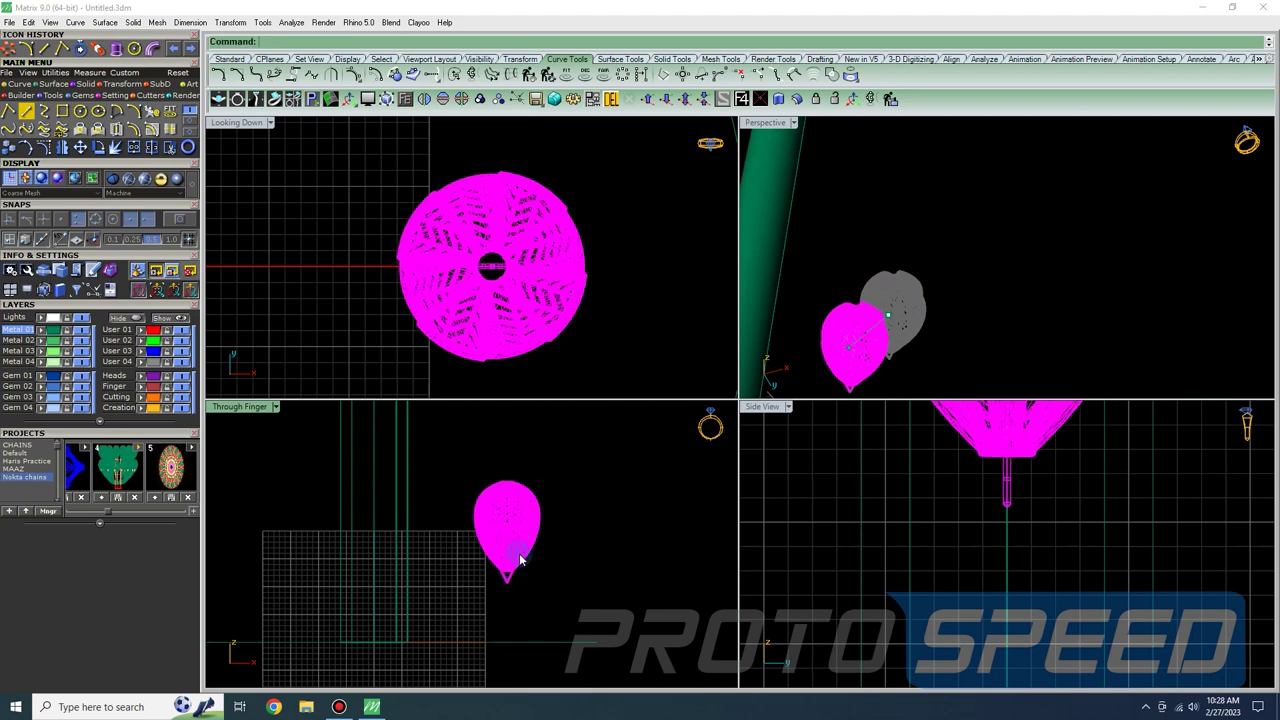
{"action": "left_click", "coordinate": [551, 560]}
- Draw an arc in the Through Finger view from the tube's wall near its base up to the tip of the V support
{"action": "scroll", "coordinate": [506, 588], "scroll_direction": "up", "scroll_amount": 2}
{"action": "left_click", "coordinate": [132, 110]}
{"action": "scroll", "coordinate": [506, 566], "scroll_direction": "down", "scroll_amount": 1}
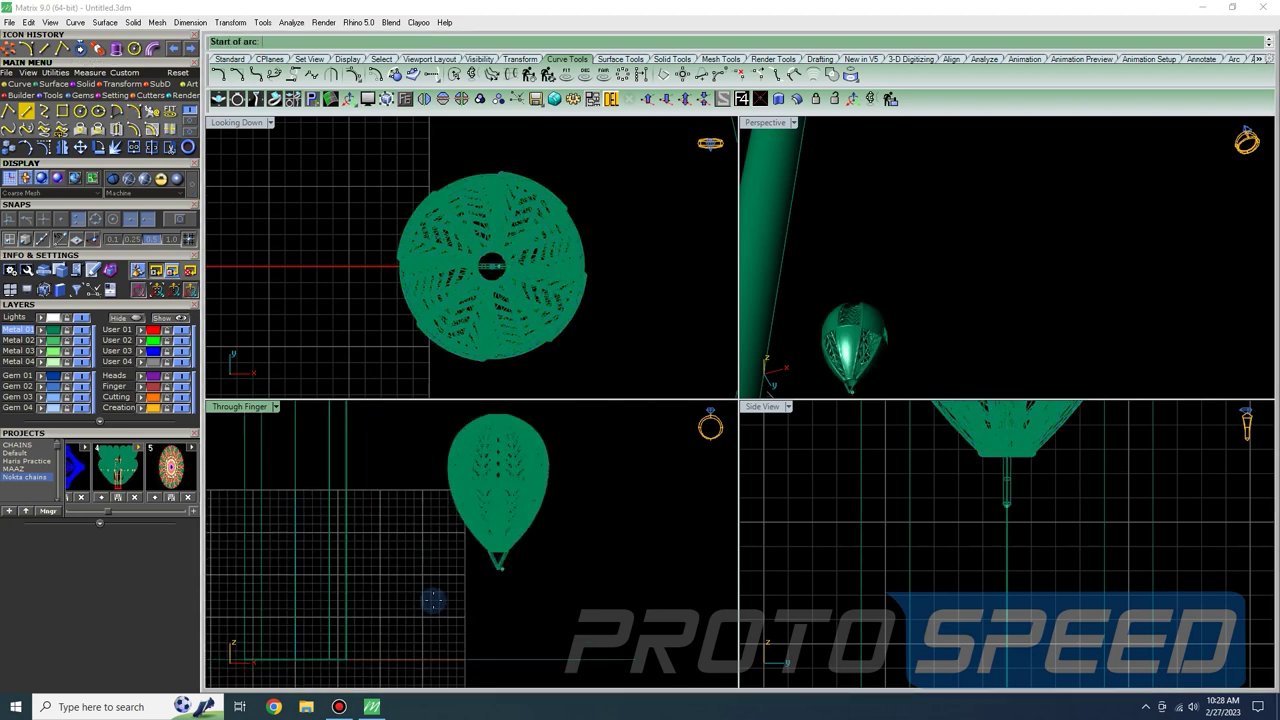
{"action": "left_click", "coordinate": [342, 628]}
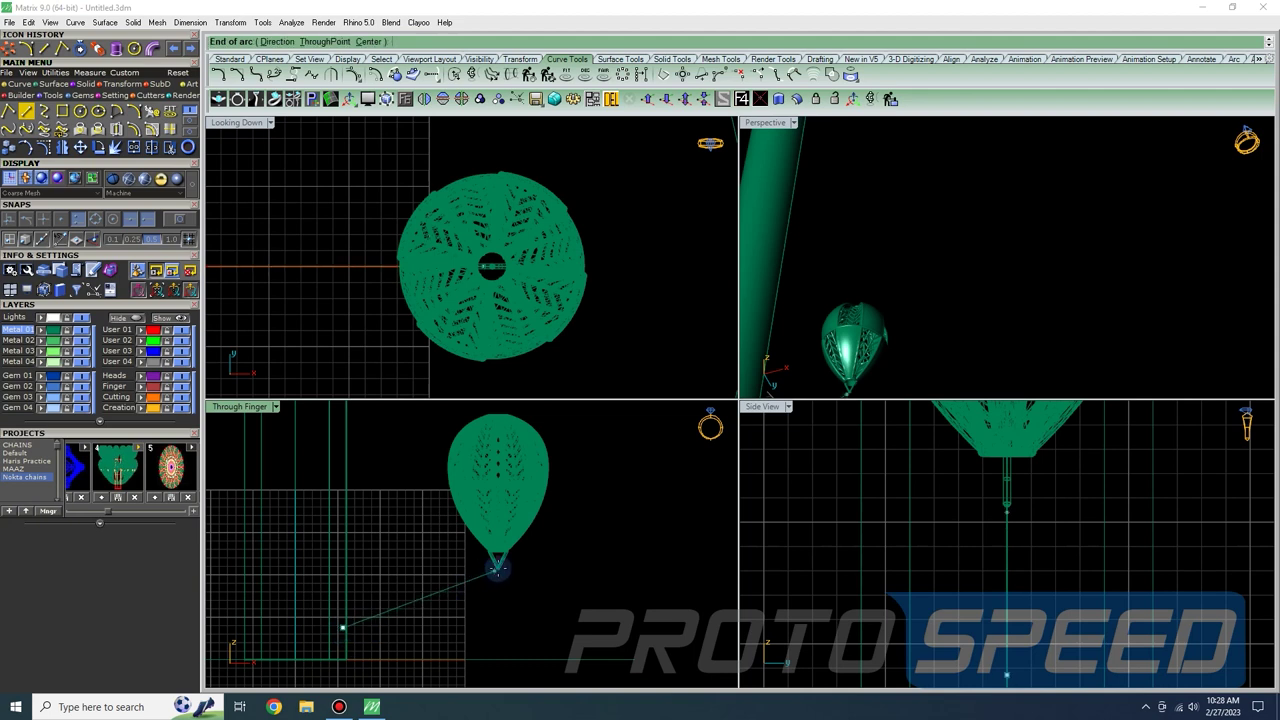
{"action": "left_click", "coordinate": [497, 567]}
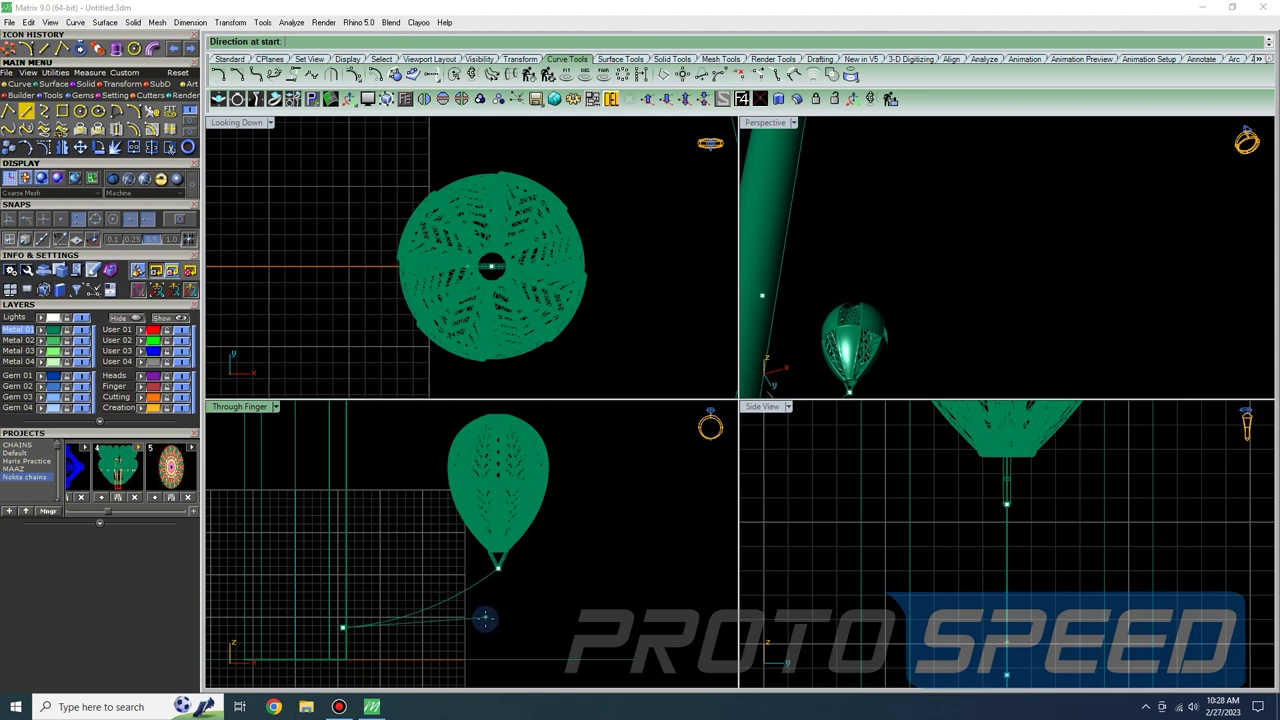
{"action": "left_click", "coordinate": [485, 618]}
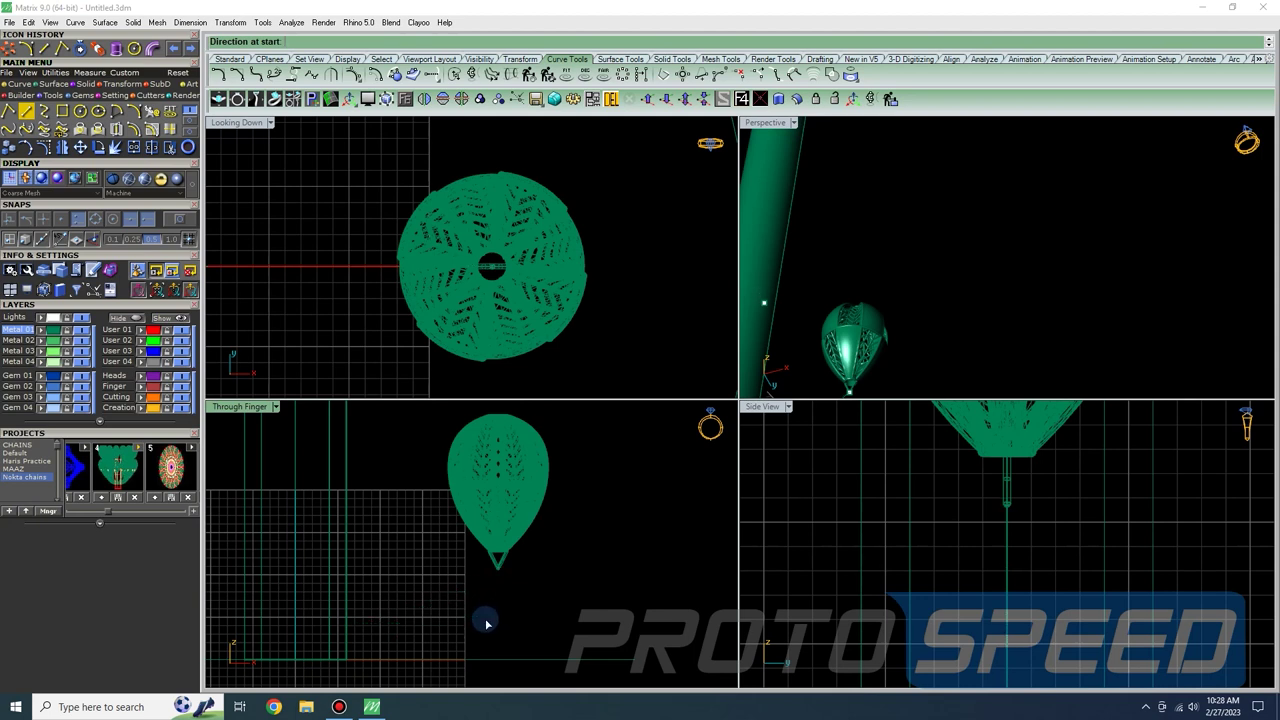
- Create a round-capped pipe along the arc with a 2.5 start diameter at the tube, narrowing toward the V support
{"action": "left_click", "coordinate": [84, 94]}
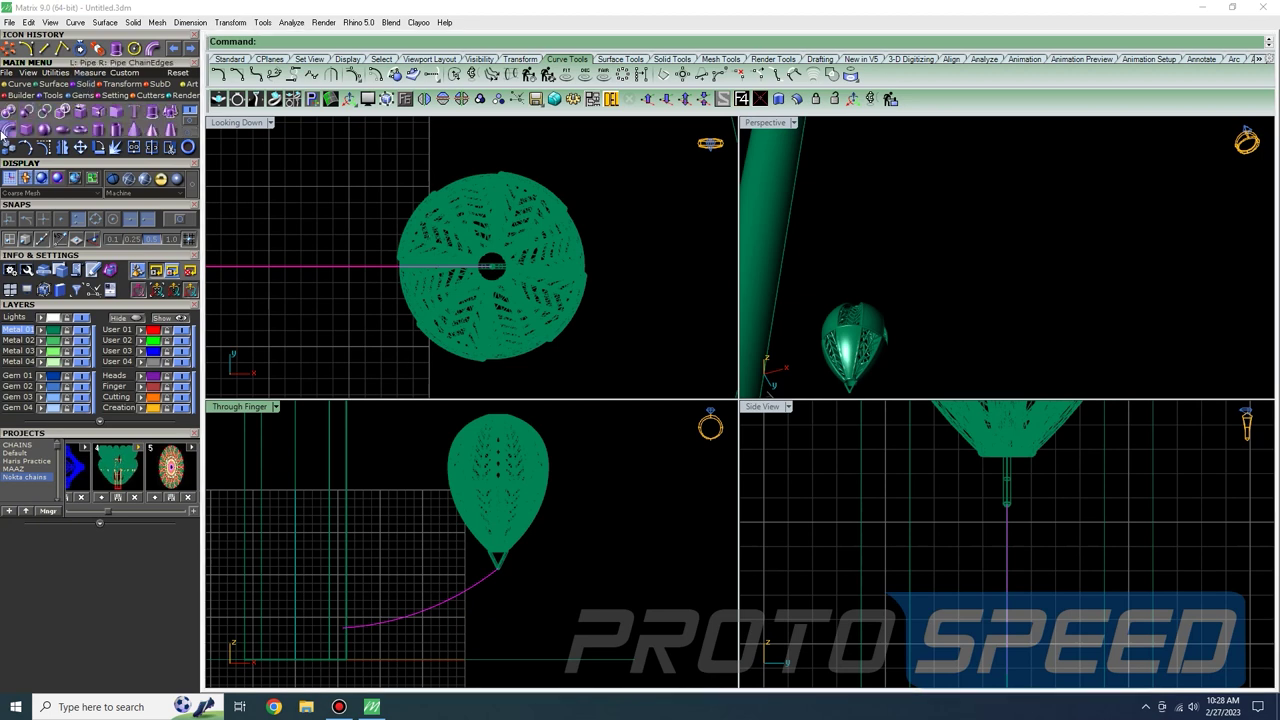
{"action": "left_click", "coordinate": [8, 131]}
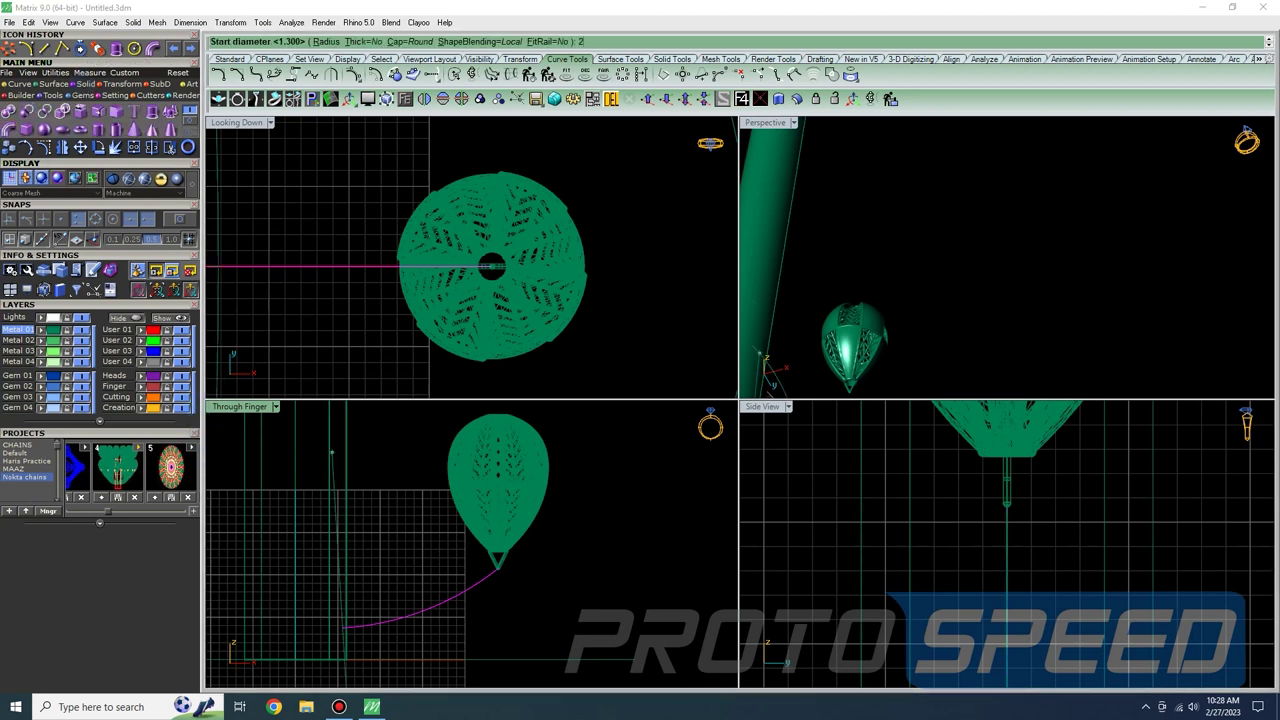
{"action": "key", "text": "Return"}
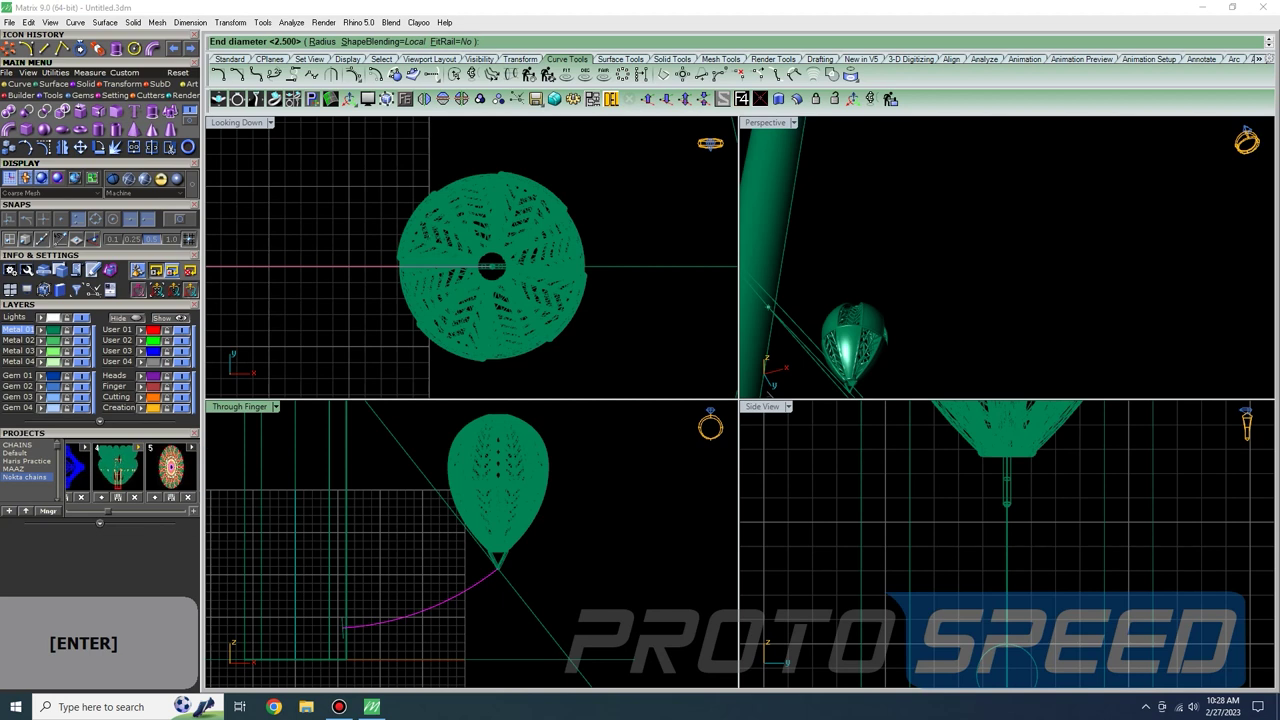
{"action": "key", "text": "Return"}
{"action": "key", "text": "Return"}
{"action": "scroll", "coordinate": [400, 230], "scroll_direction": "down", "scroll_amount": 5}
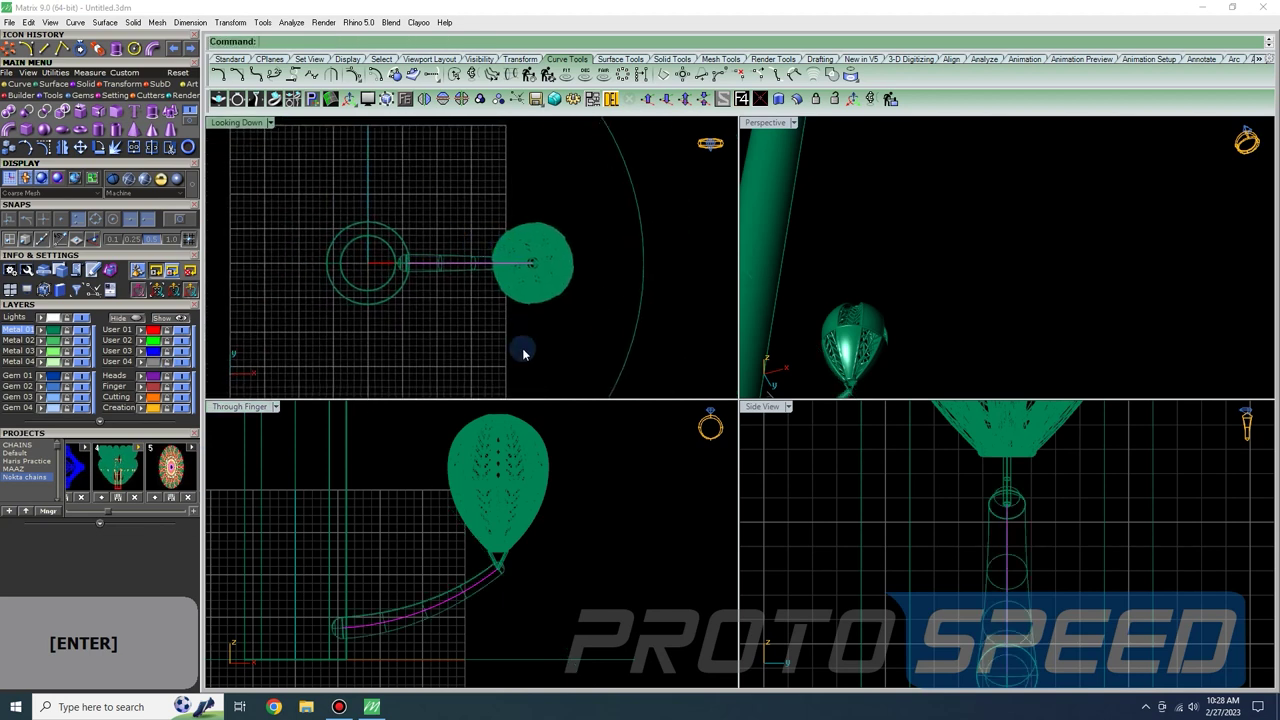
- Group the ball with its V-shaped pipe support, leaving out the curved arm
{"action": "scroll", "coordinate": [543, 530], "scroll_direction": "up", "scroll_amount": 3}
{"action": "left_click_drag", "start_coordinate": [549, 550], "coordinate": [366, 438]}
{"action": "left_click_drag", "start_coordinate": [504, 606], "coordinate": [408, 545]}
{"action": "scroll", "coordinate": [423, 549], "scroll_direction": "down", "scroll_amount": 2}
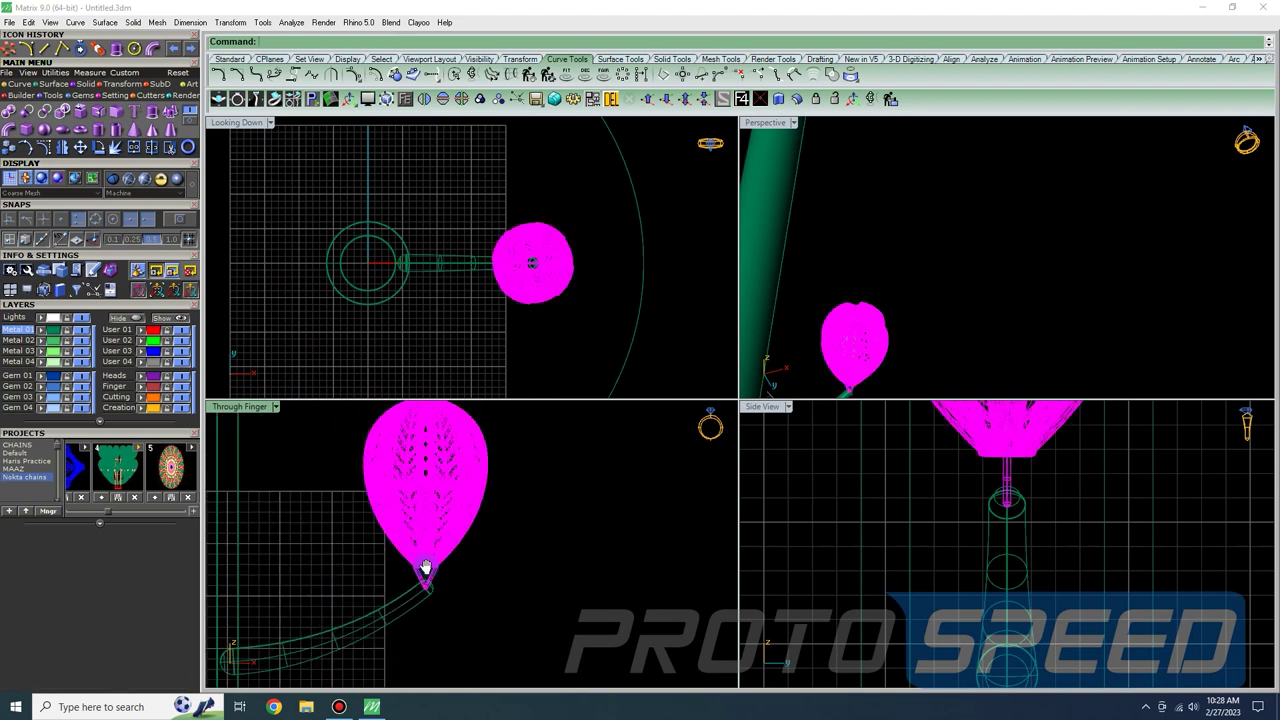
{"action": "type", "text": "p"}
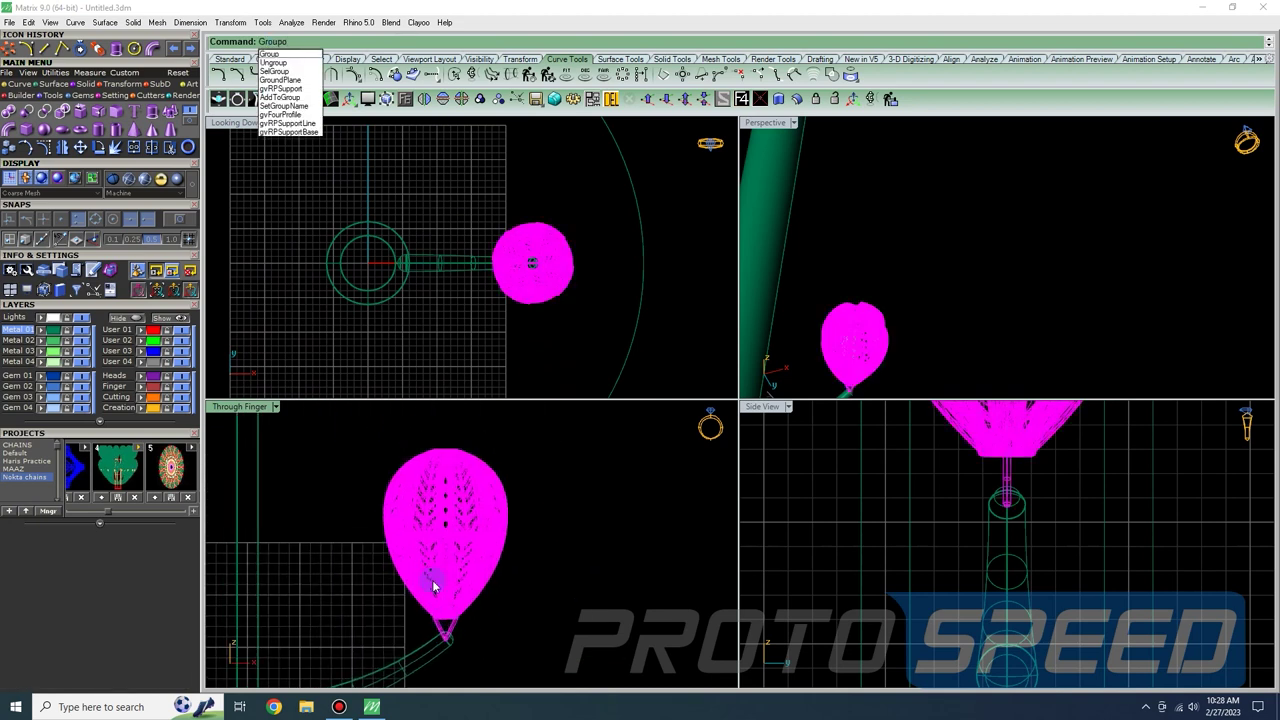
{"action": "key", "text": "Return"}
{"action": "scroll", "coordinate": [470, 540], "scroll_direction": "down", "scroll_amount": 3}
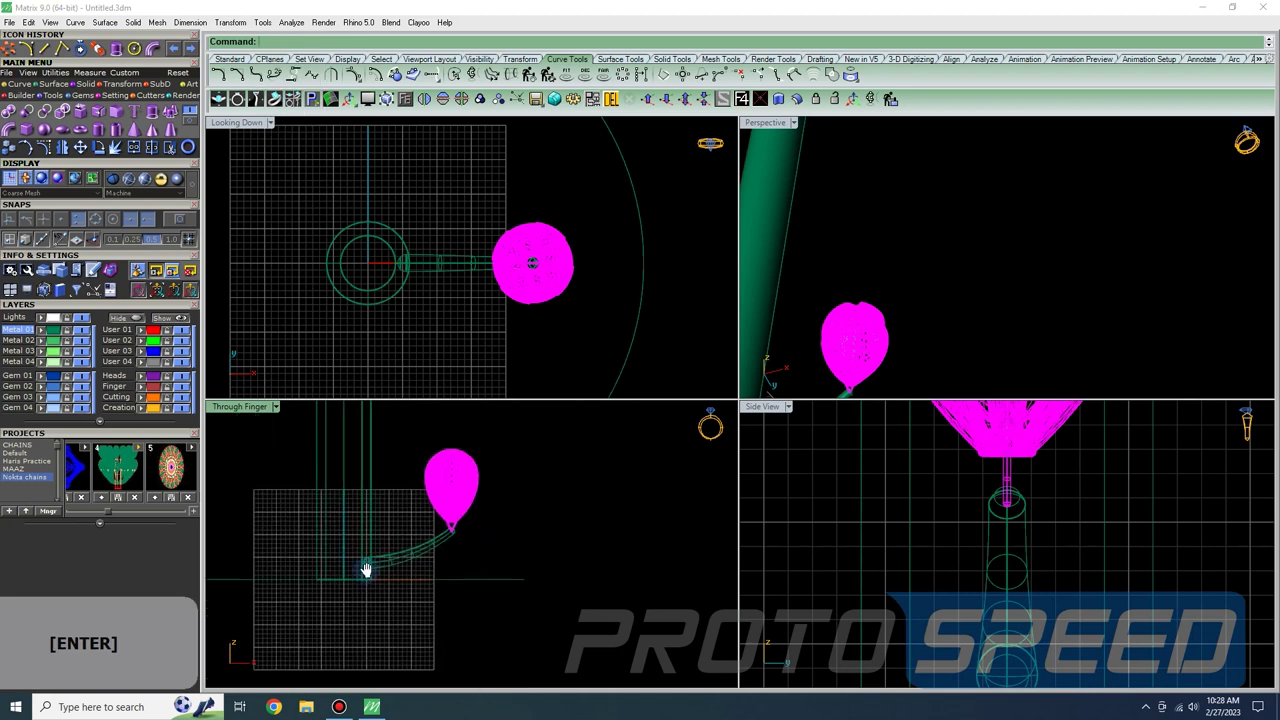
- Rotate the grouped ball about the tip of its V support so it tilts outward from vertical, in line with the curved arm
{"action": "left_click", "coordinate": [100, 147]}
{"action": "scroll", "coordinate": [500, 551], "scroll_direction": "up", "scroll_amount": 3}
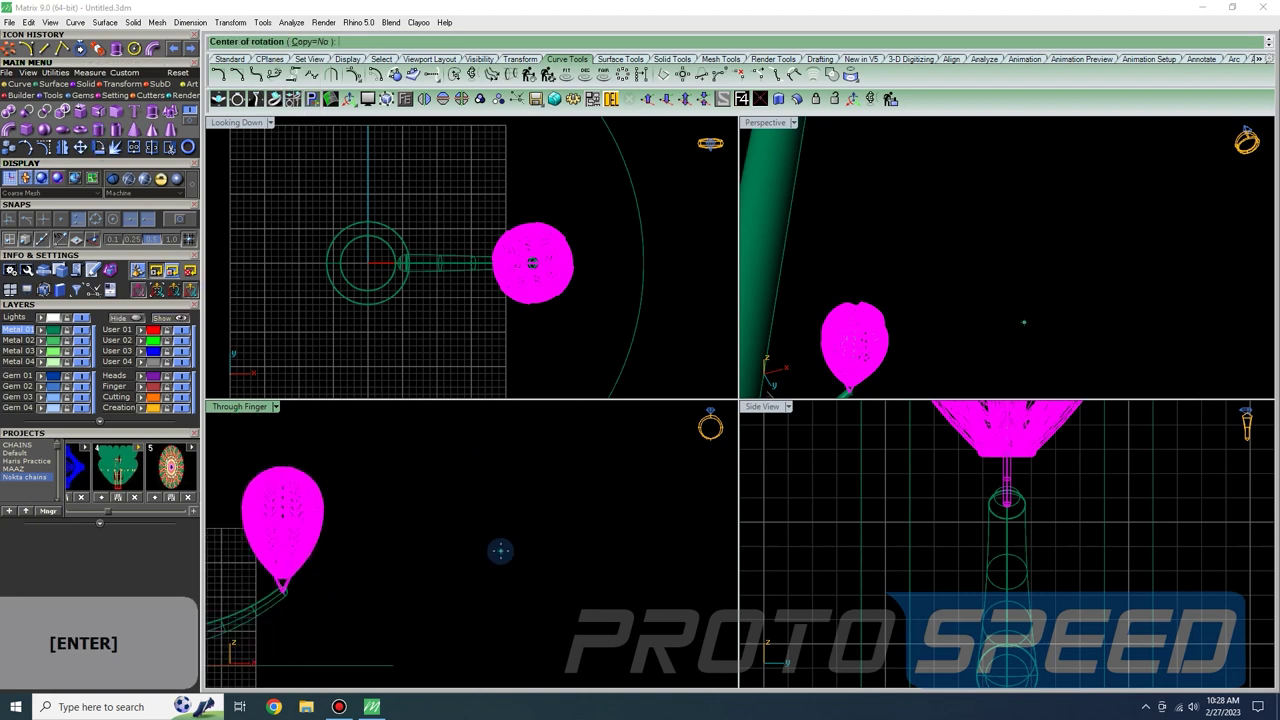
{"action": "left_click", "coordinate": [320, 624]}
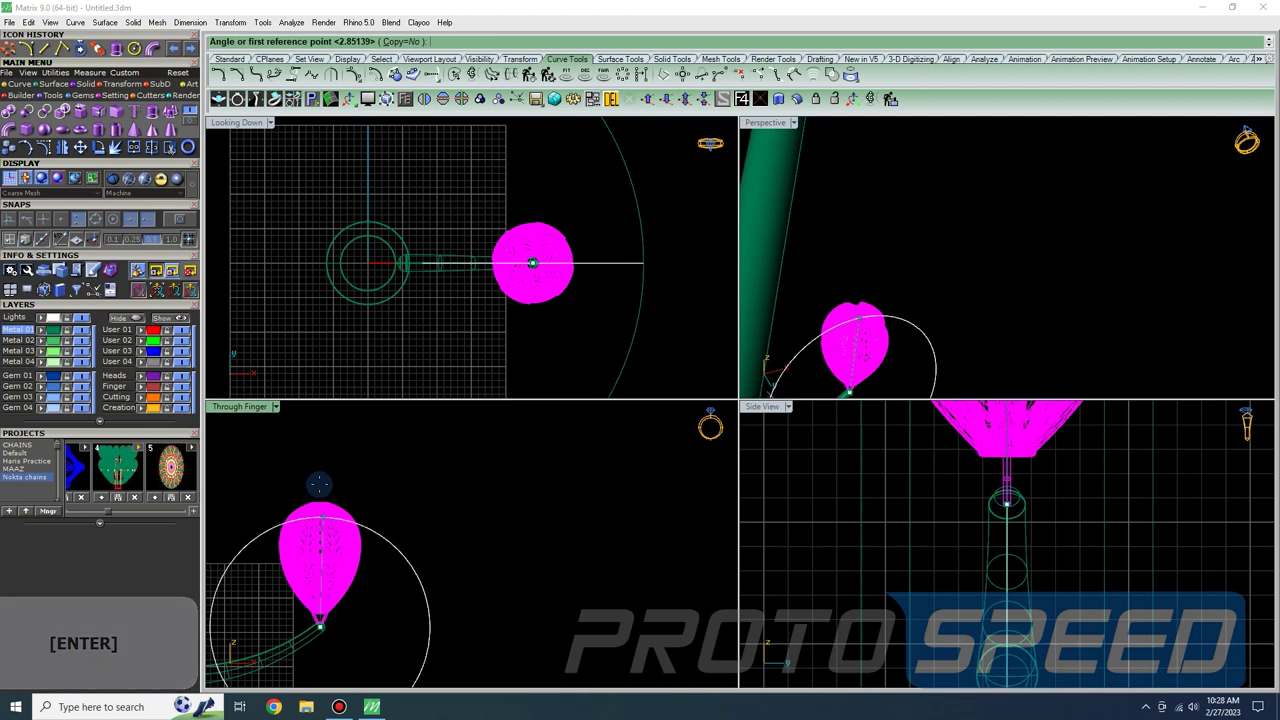
{"action": "left_click", "coordinate": [320, 470], "text": "shift"}
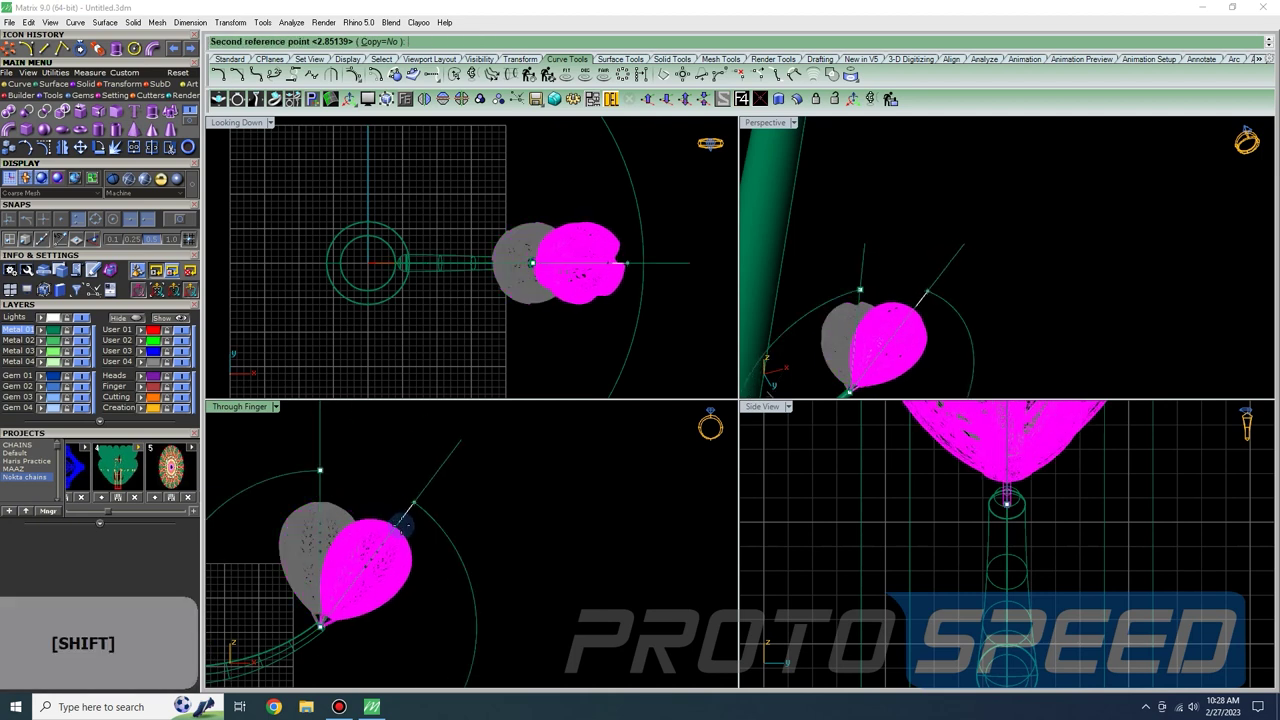
{"action": "left_click", "coordinate": [416, 519]}
{"action": "scroll", "coordinate": [519, 518], "scroll_direction": "down", "scroll_amount": 2}
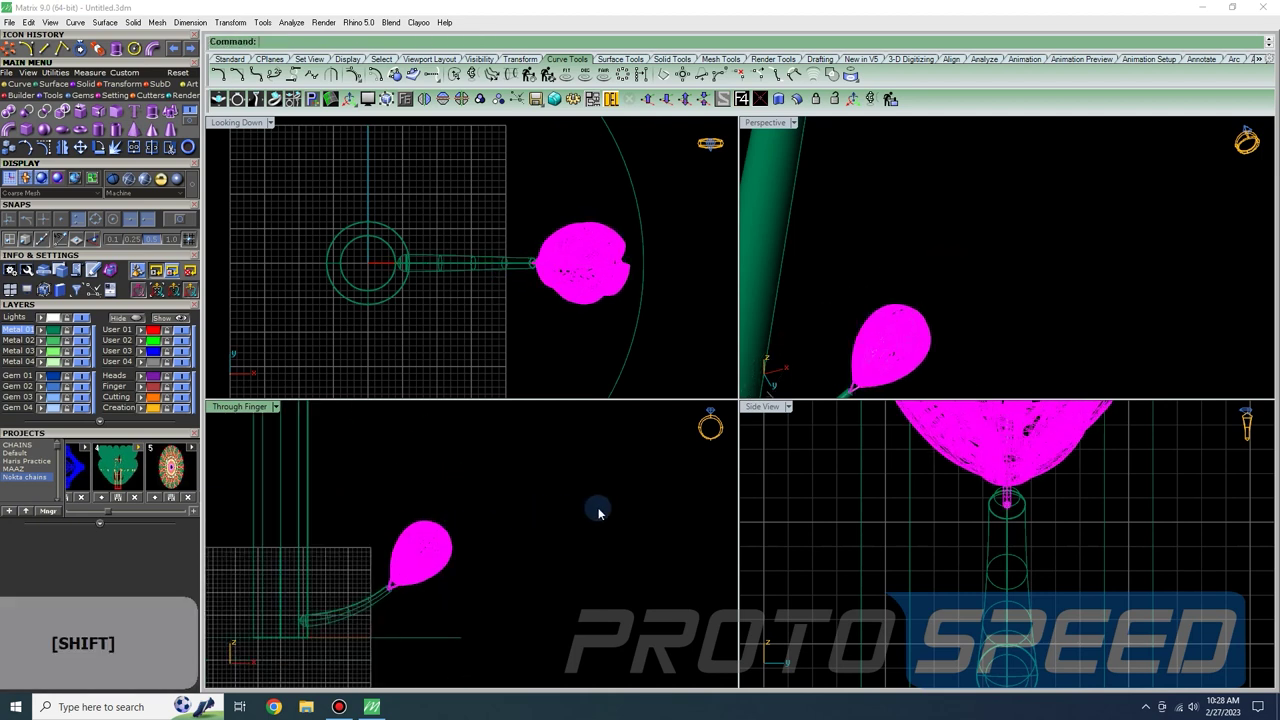
{"action": "key", "text": "Escape"}
- Examine the tilted ball and its curved arm against the tube from several views
{"action": "scroll", "coordinate": [606, 535], "scroll_direction": "down", "scroll_amount": 3}
{"action": "scroll", "coordinate": [594, 220], "scroll_direction": "down", "scroll_amount": 3}
{"action": "scroll", "coordinate": [928, 311], "scroll_direction": "down", "scroll_amount": 8}
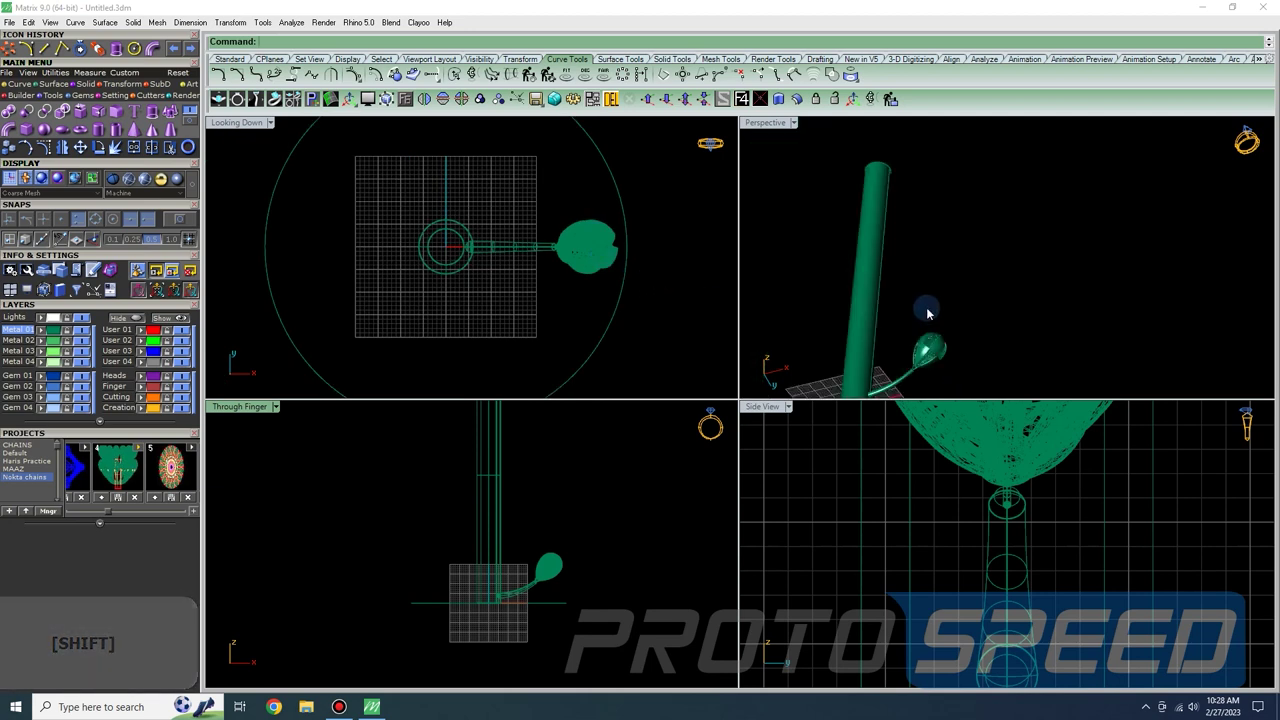
{"action": "right_click_drag", "start_coordinate": [910, 314], "coordinate": [1023, 146]}
{"action": "scroll", "coordinate": [594, 240], "scroll_direction": "up", "scroll_amount": 3}
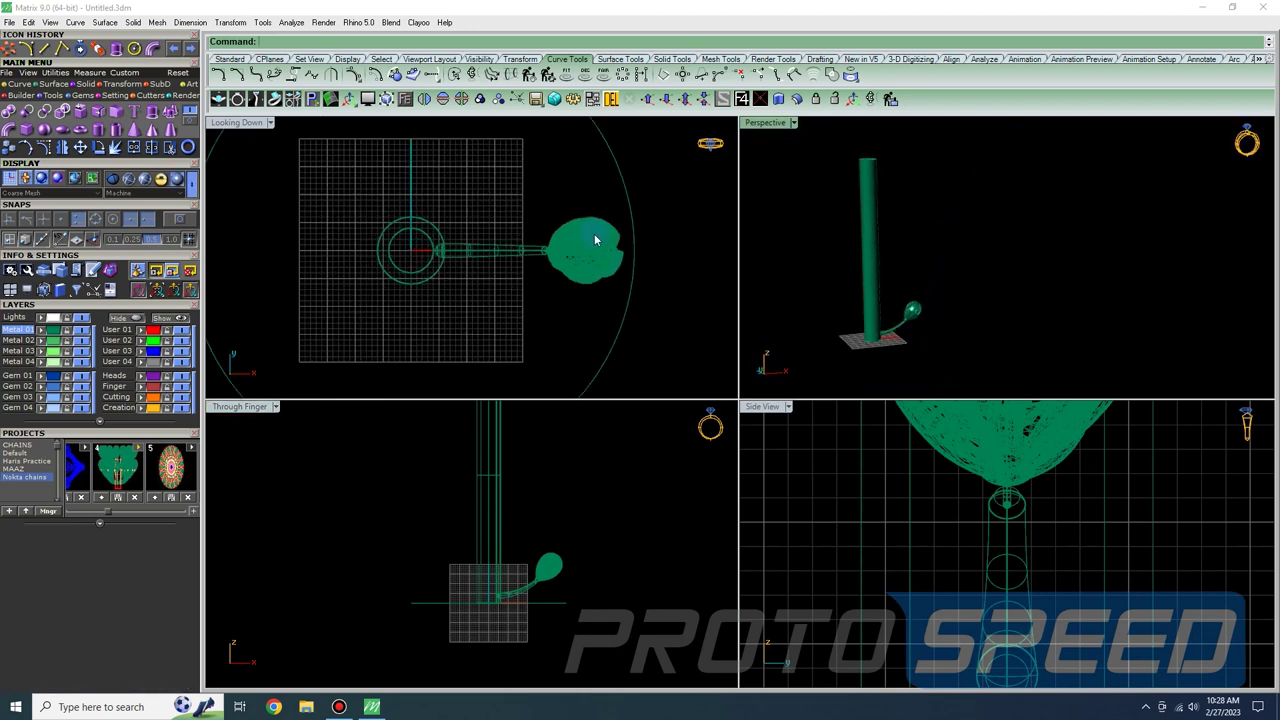
{"action": "scroll", "coordinate": [1005, 518], "scroll_direction": "up", "scroll_amount": 2}
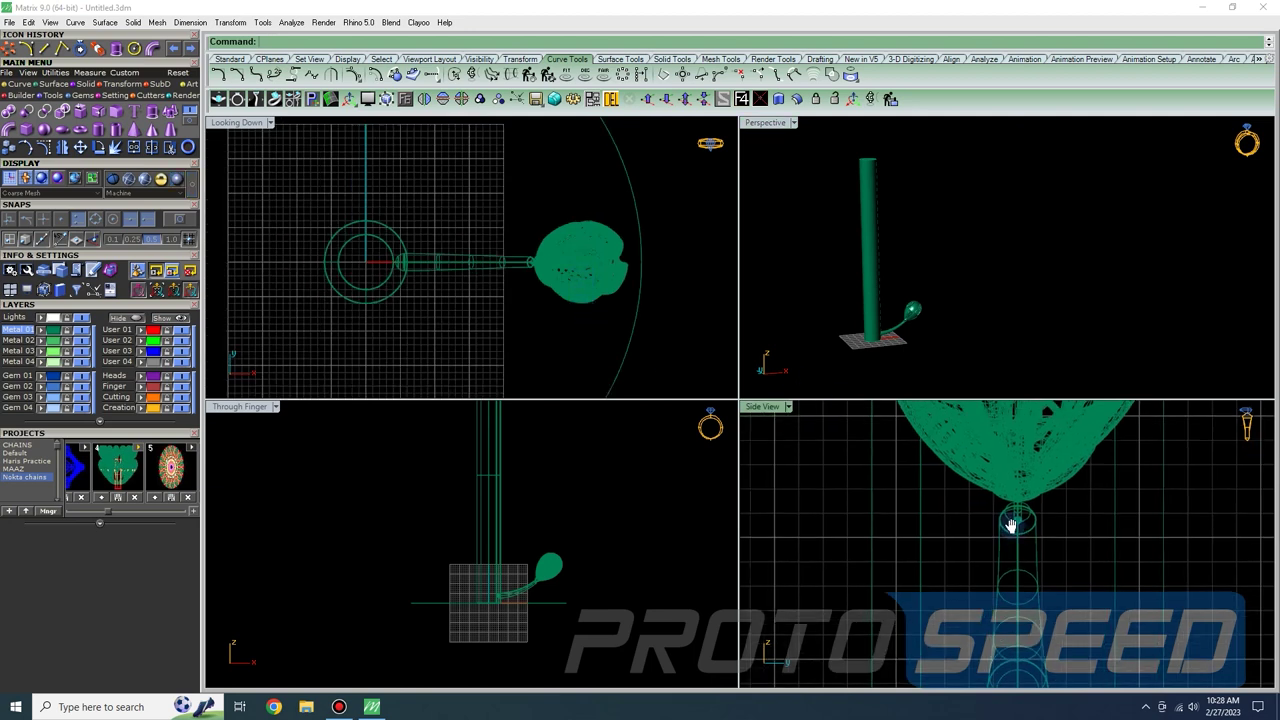
{"action": "scroll", "coordinate": [918, 325], "scroll_direction": "up", "scroll_amount": 5}
{"action": "scroll", "coordinate": [937, 349], "scroll_direction": "up", "scroll_amount": 2}
{"action": "scroll", "coordinate": [937, 345], "scroll_direction": "down", "scroll_amount": 7}
{"action": "right_click_drag", "start_coordinate": [936, 344], "coordinate": [880, 305]}
{"action": "scroll", "coordinate": [680, 265], "scroll_direction": "down", "scroll_amount": 6}
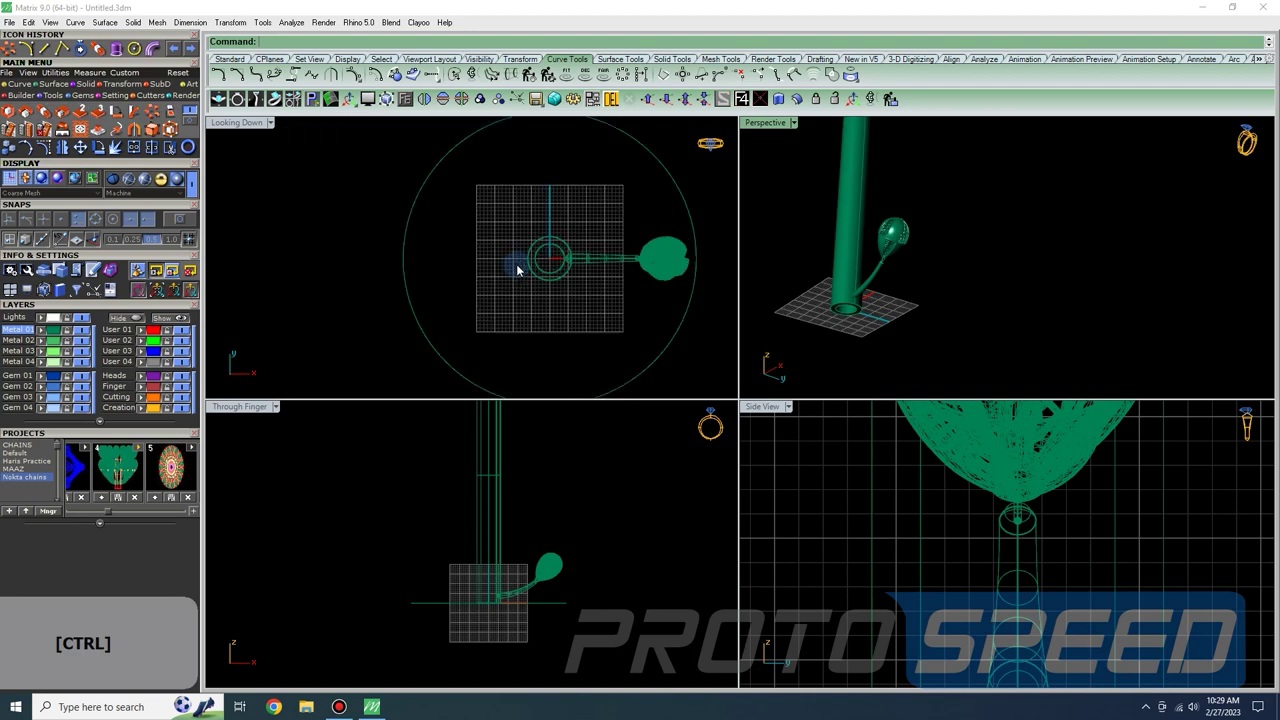
- Scale the curved arm pipe wider in the Y direction from its centre line at the tube wall in the Looking Down view
{"action": "scroll", "coordinate": [617, 269], "scroll_direction": "up", "scroll_amount": 8}
{"action": "left_click", "coordinate": [541, 239]}
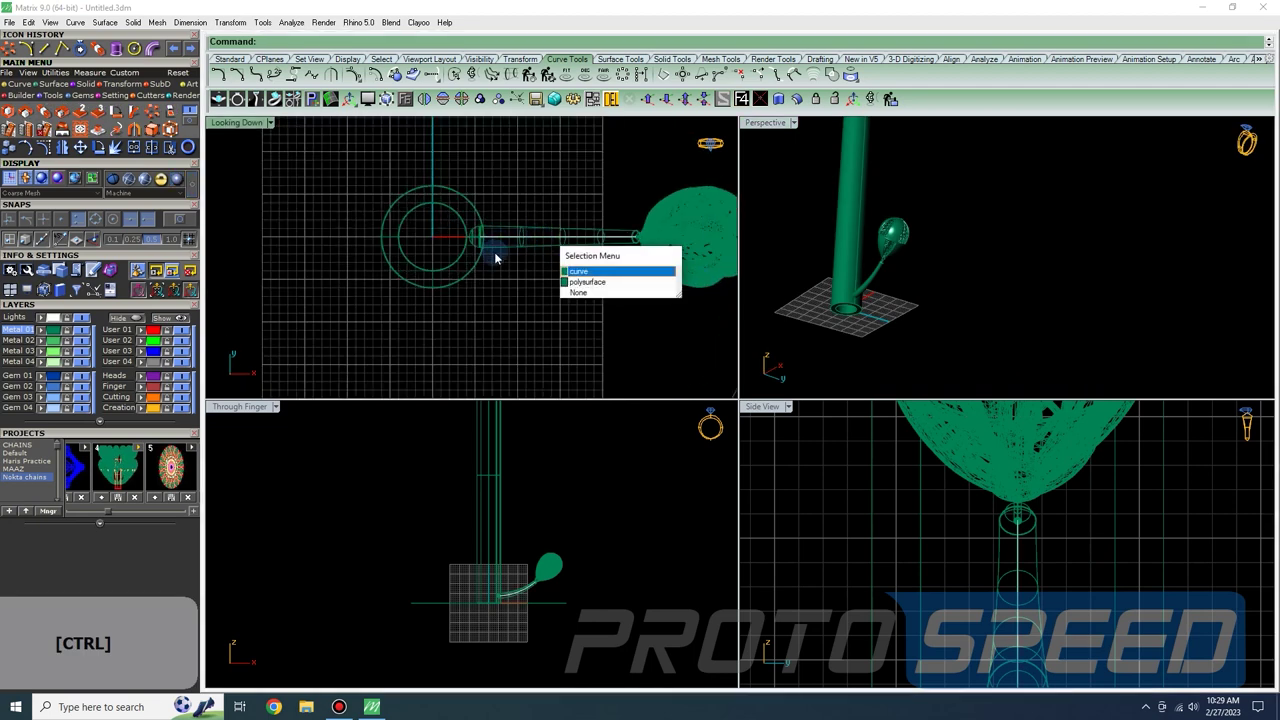
{"action": "right_click", "coordinate": [495, 249]}
{"action": "scroll", "coordinate": [501, 213], "scroll_direction": "up", "scroll_amount": 10}
{"action": "scroll", "coordinate": [400, 230], "scroll_direction": "up", "scroll_amount": 2}
{"action": "left_click", "coordinate": [50, 106]}
{"action": "scroll", "coordinate": [360, 325], "scroll_direction": "up", "scroll_amount": 3}
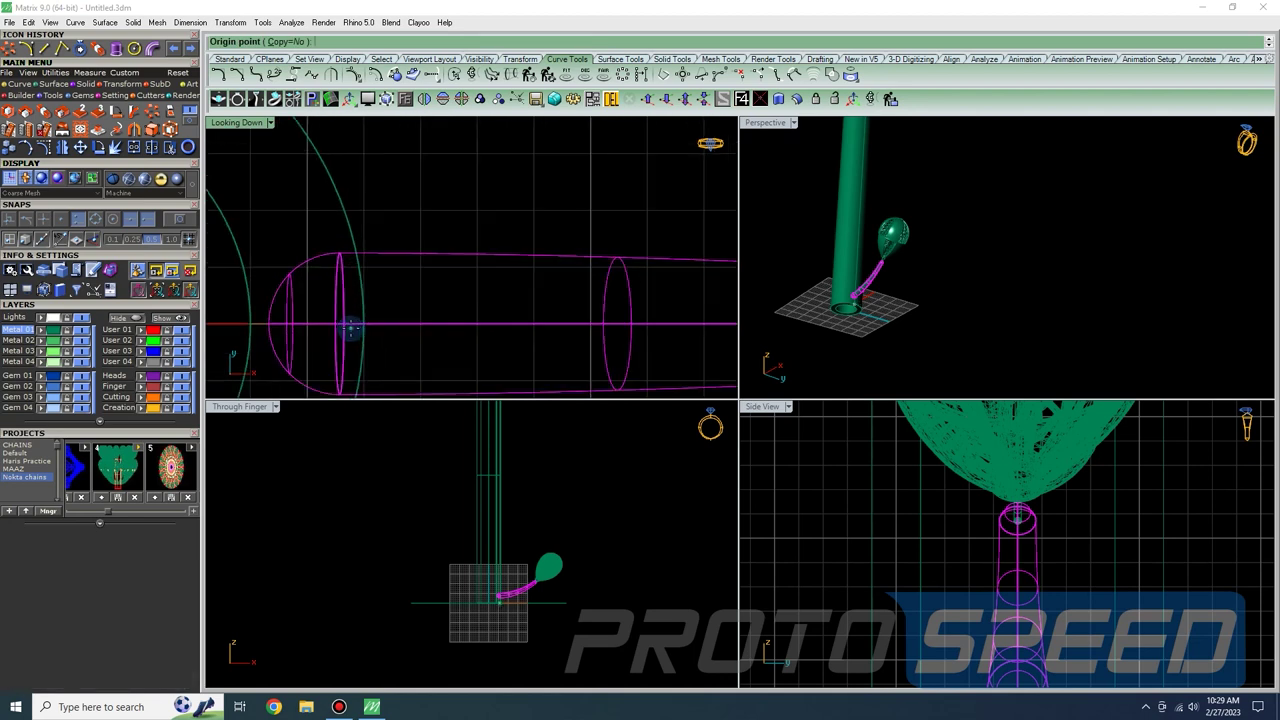
{"action": "scroll", "coordinate": [350, 328], "scroll_direction": "up", "scroll_amount": 1}
{"action": "left_click", "coordinate": [342, 322]}
{"action": "left_click", "coordinate": [342, 200], "text": "shift"}
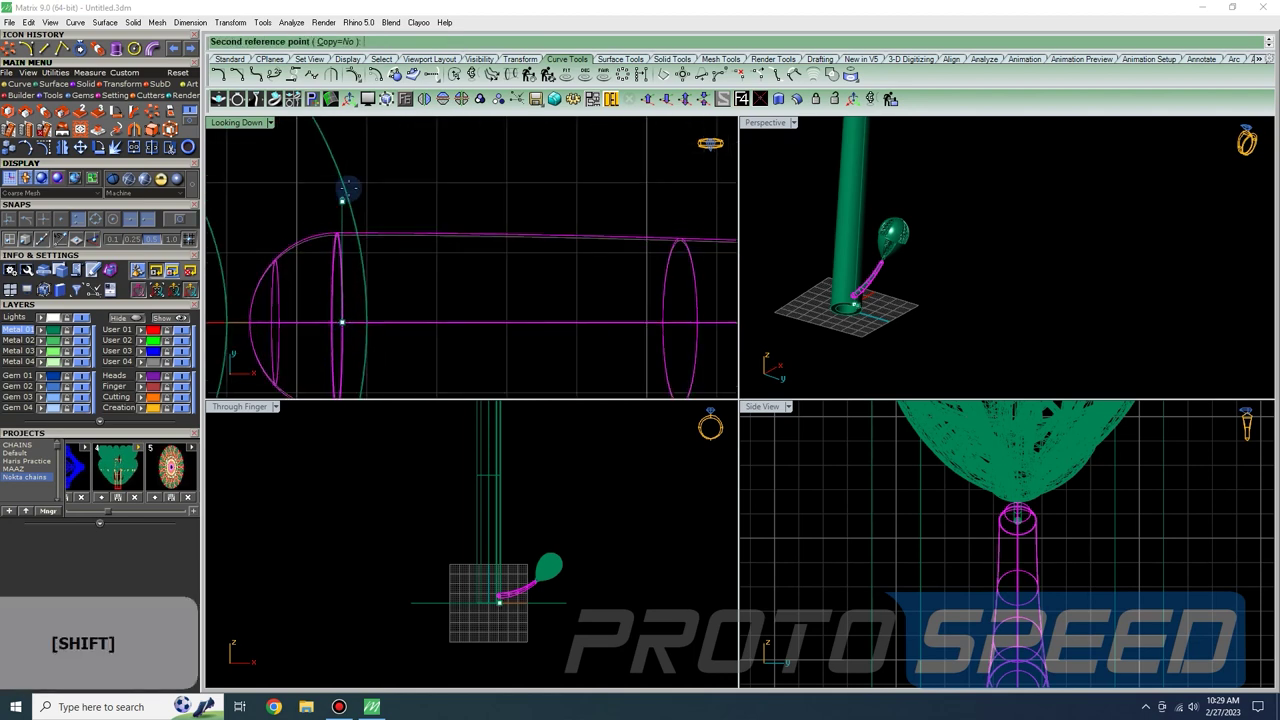
{"action": "scroll", "coordinate": [350, 157], "scroll_direction": "down", "scroll_amount": 5}
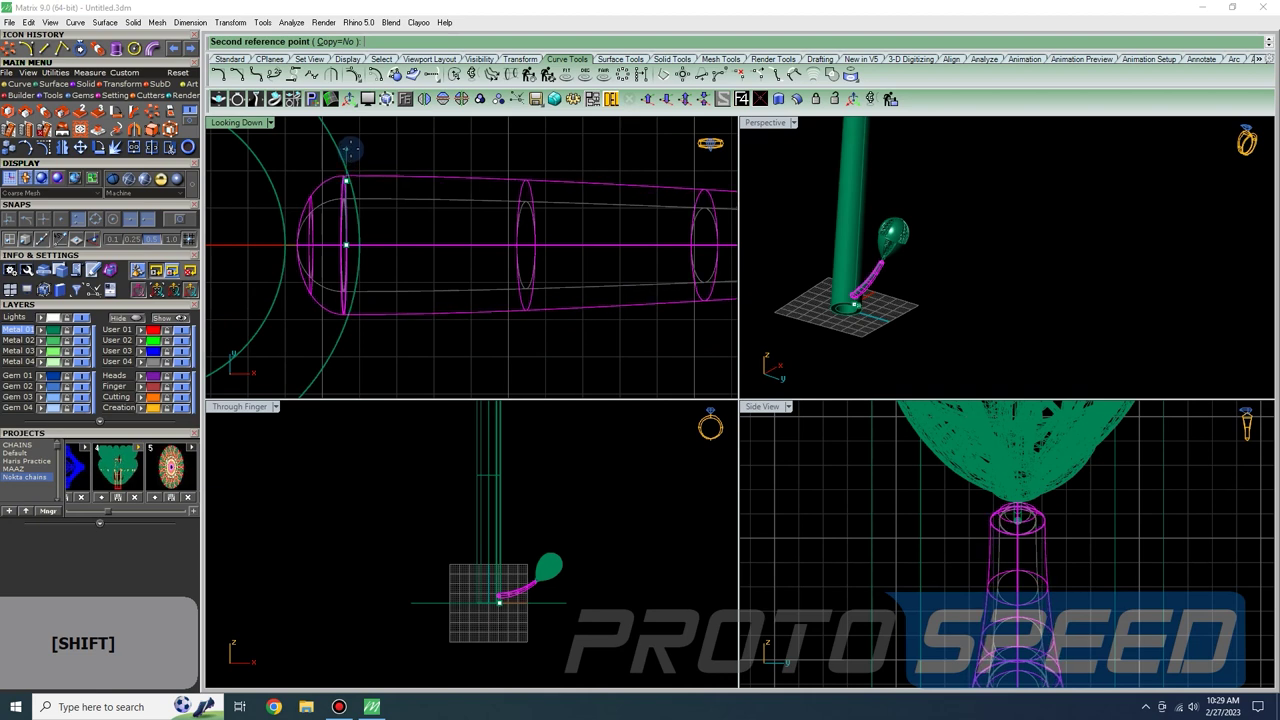
{"action": "left_click", "coordinate": [350, 155], "text": "shift"}
{"action": "left_click", "coordinate": [521, 142]}
- Examine the joint between the ball and the widened arm in the Perspective, Through Finger and Side views
{"action": "right_click_drag", "start_coordinate": [883, 277], "coordinate": [972, 295]}
{"action": "scroll", "coordinate": [949, 269], "scroll_direction": "up", "scroll_amount": 10}
{"action": "scroll", "coordinate": [891, 260], "scroll_direction": "down", "scroll_amount": 7}
{"action": "right_click_drag", "start_coordinate": [891, 291], "coordinate": [940, 351]}
{"action": "scroll", "coordinate": [1000, 351], "scroll_direction": "up", "scroll_amount": 11}
{"action": "scroll", "coordinate": [905, 318], "scroll_direction": "up", "scroll_amount": 5}
{"action": "scroll", "coordinate": [899, 316], "scroll_direction": "down", "scroll_amount": 9}
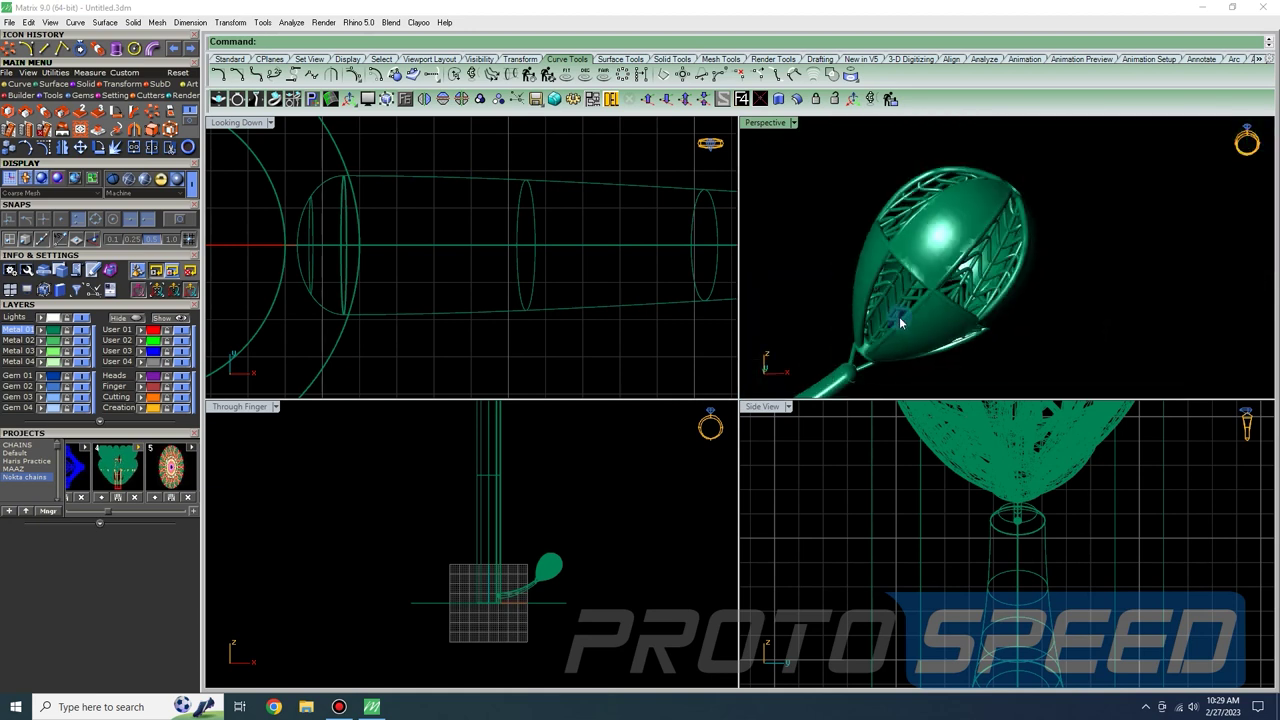
{"action": "scroll", "coordinate": [561, 560], "scroll_direction": "up", "scroll_amount": 6}
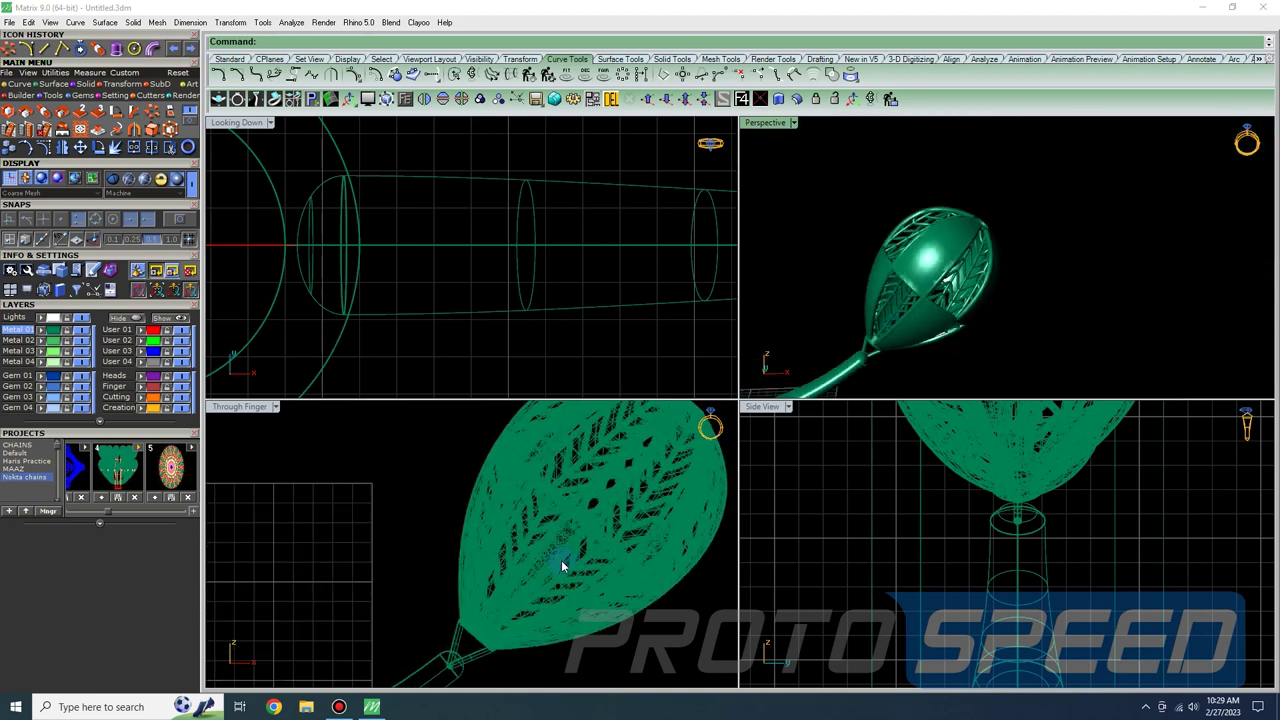
{"action": "right_click_drag", "start_coordinate": [569, 546], "coordinate": [560, 474]}
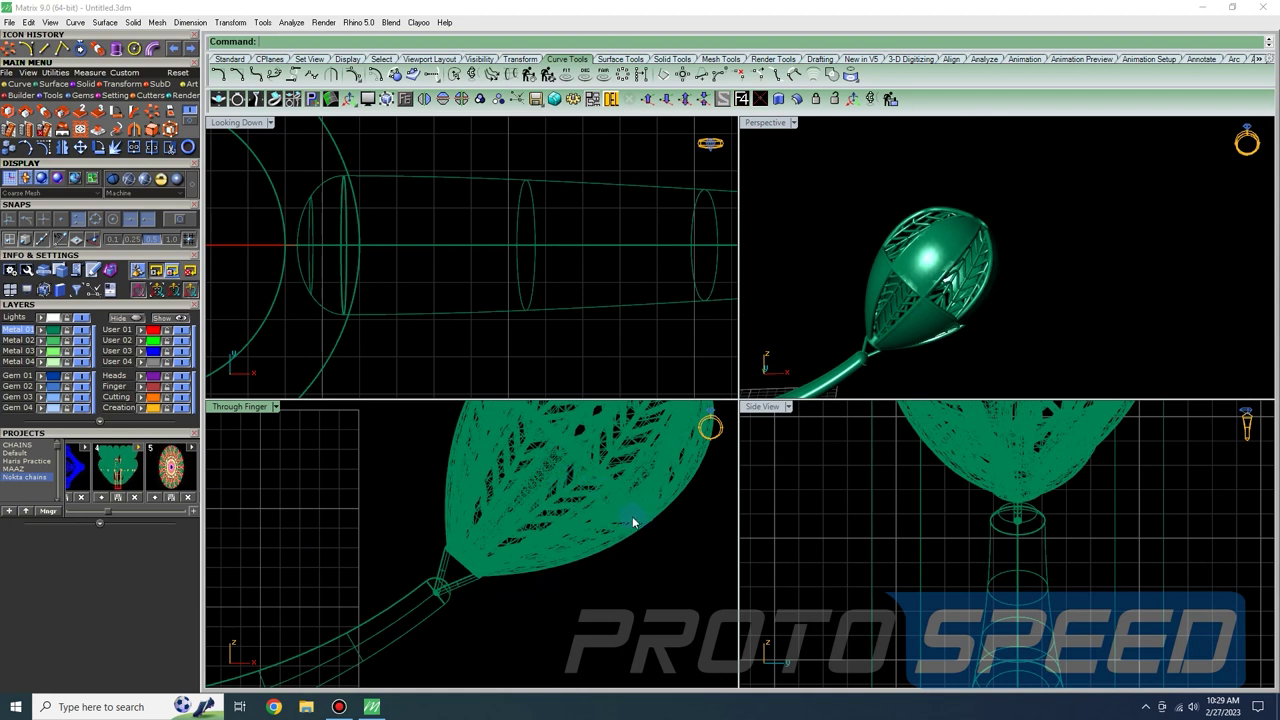
{"action": "scroll", "coordinate": [632, 518], "scroll_direction": "down", "scroll_amount": 3}
{"action": "scroll", "coordinate": [1014, 551], "scroll_direction": "down", "scroll_amount": 3}
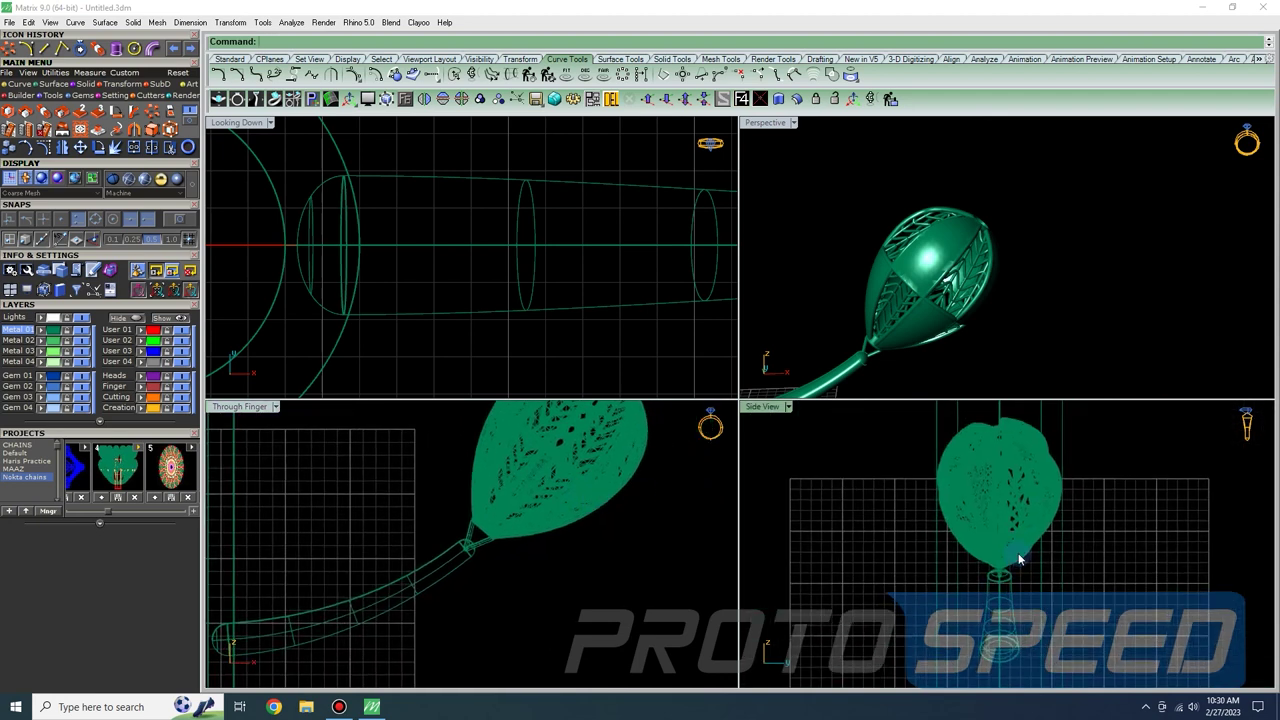
{"action": "right_click_drag", "start_coordinate": [609, 554], "coordinate": [573, 544]}
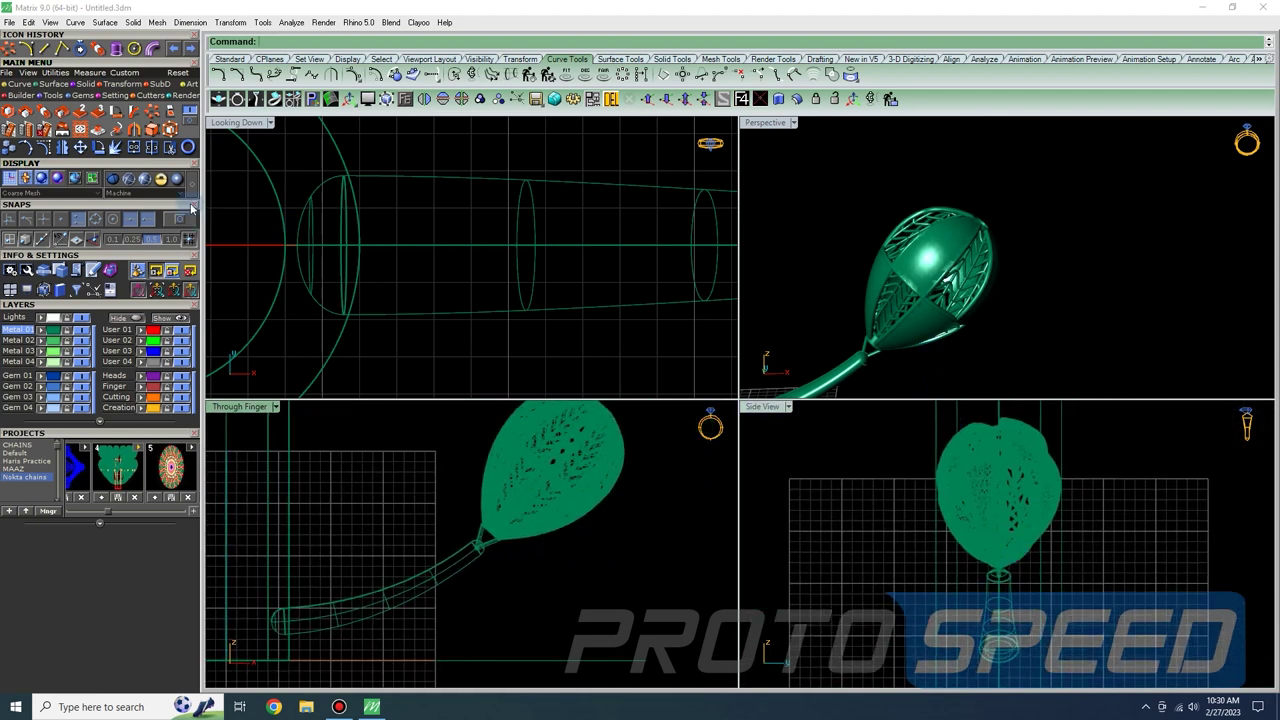
- Draw an arc from inside the ball's lower half down to the curved arm and create a round-capped pipe along it
{"action": "left_click", "coordinate": [20, 83]}
{"action": "left_click", "coordinate": [130, 112]}
{"action": "scroll", "coordinate": [617, 532], "scroll_direction": "up", "scroll_amount": 2}
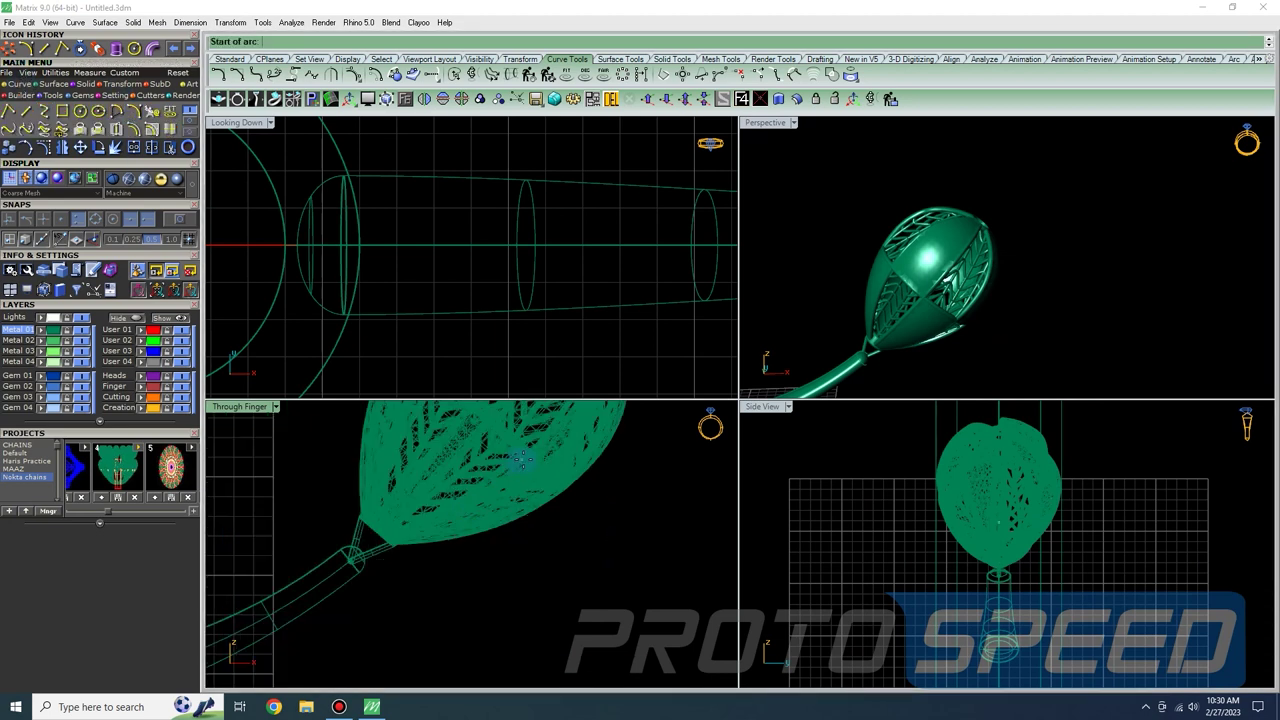
{"action": "scroll", "coordinate": [503, 485], "scroll_direction": "down", "scroll_amount": 2}
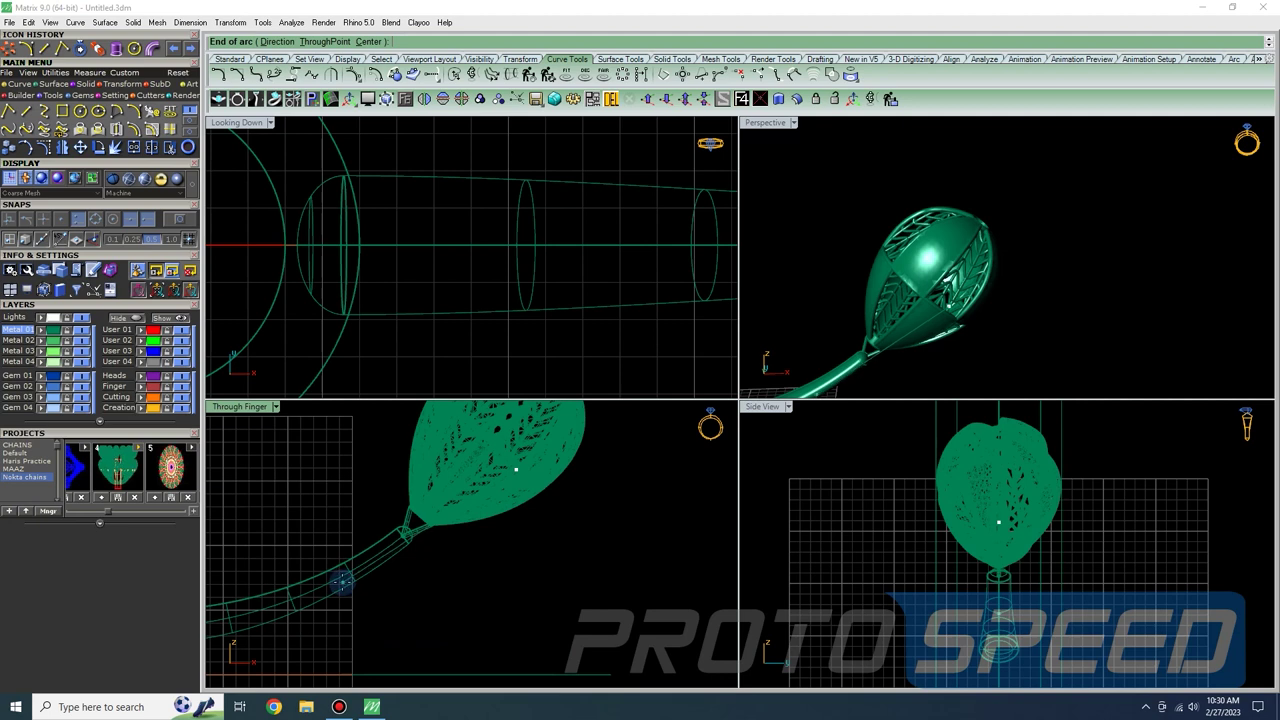
{"action": "left_click", "coordinate": [292, 598]}
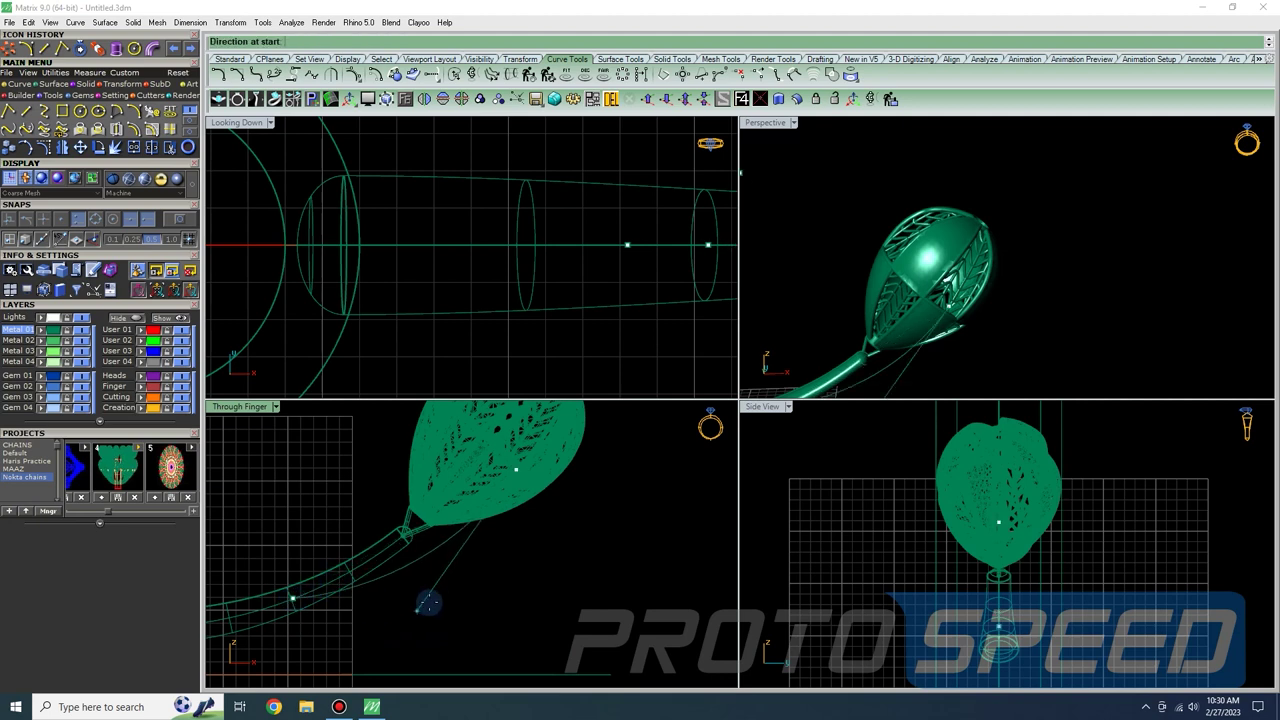
{"action": "left_click", "coordinate": [426, 570]}
{"action": "left_click", "coordinate": [409, 554]}
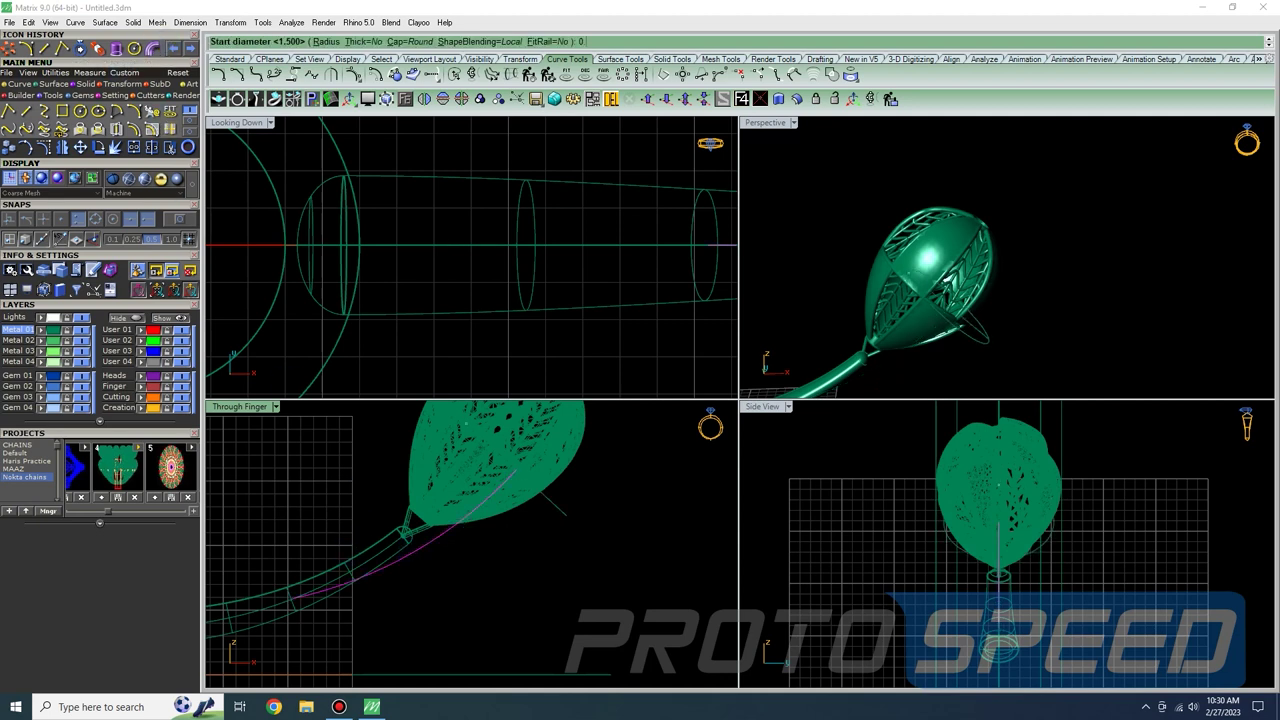
{"action": "key", "text": "Return"}
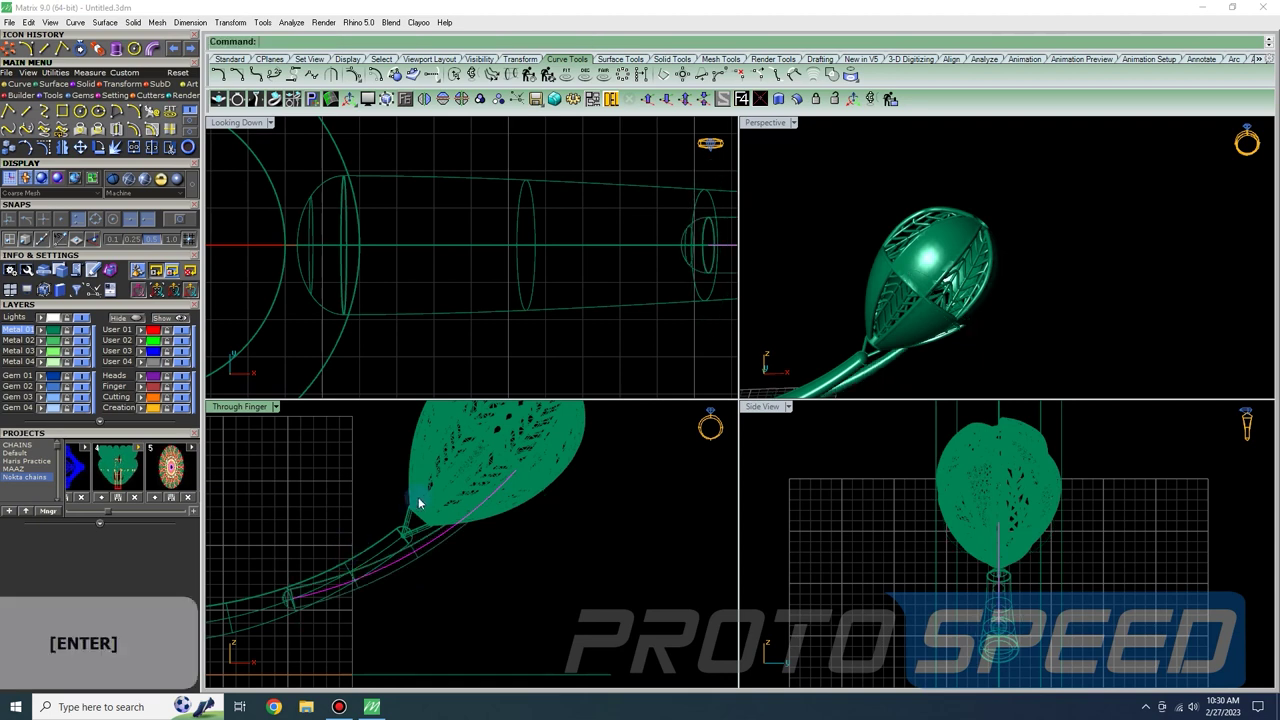
- Move the new support pipe up along the ball in the Through Finger view and off to one side in the Side View
{"action": "mouse_move", "coordinate": [833, 299]}
{"action": "right_mouse_down"}
{"action": "mouse_move", "coordinate": [800, 237]}
{"action": "mouse_move", "coordinate": [815, 225]}
{"action": "mouse_move", "coordinate": [843, 243]}
{"action": "mouse_move", "coordinate": [805, 276]}
{"action": "mouse_move", "coordinate": [814, 286]}
{"action": "right_mouse_up"}
{"action": "scroll", "coordinate": [963, 325], "scroll_direction": "down", "scroll_amount": 2}
{"action": "right_click_drag", "start_coordinate": [965, 330], "coordinate": [980, 278], "text": "shift"}
{"action": "scroll", "coordinate": [975, 268], "scroll_direction": "up", "scroll_amount": 5}
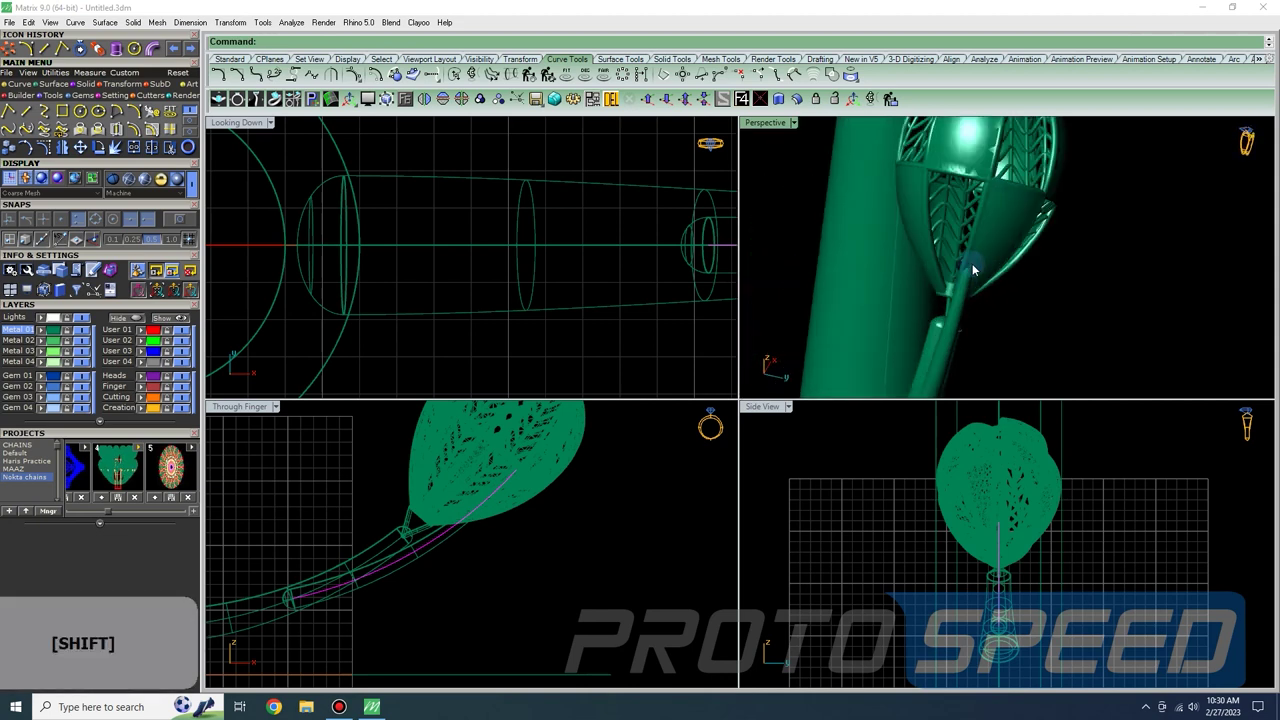
{"action": "scroll", "coordinate": [847, 409], "scroll_direction": "up", "scroll_amount": 4}
{"action": "scroll", "coordinate": [512, 471], "scroll_direction": "up", "scroll_amount": 4}
{"action": "left_click_drag", "start_coordinate": [528, 477], "coordinate": [469, 416], "text": "shift"}
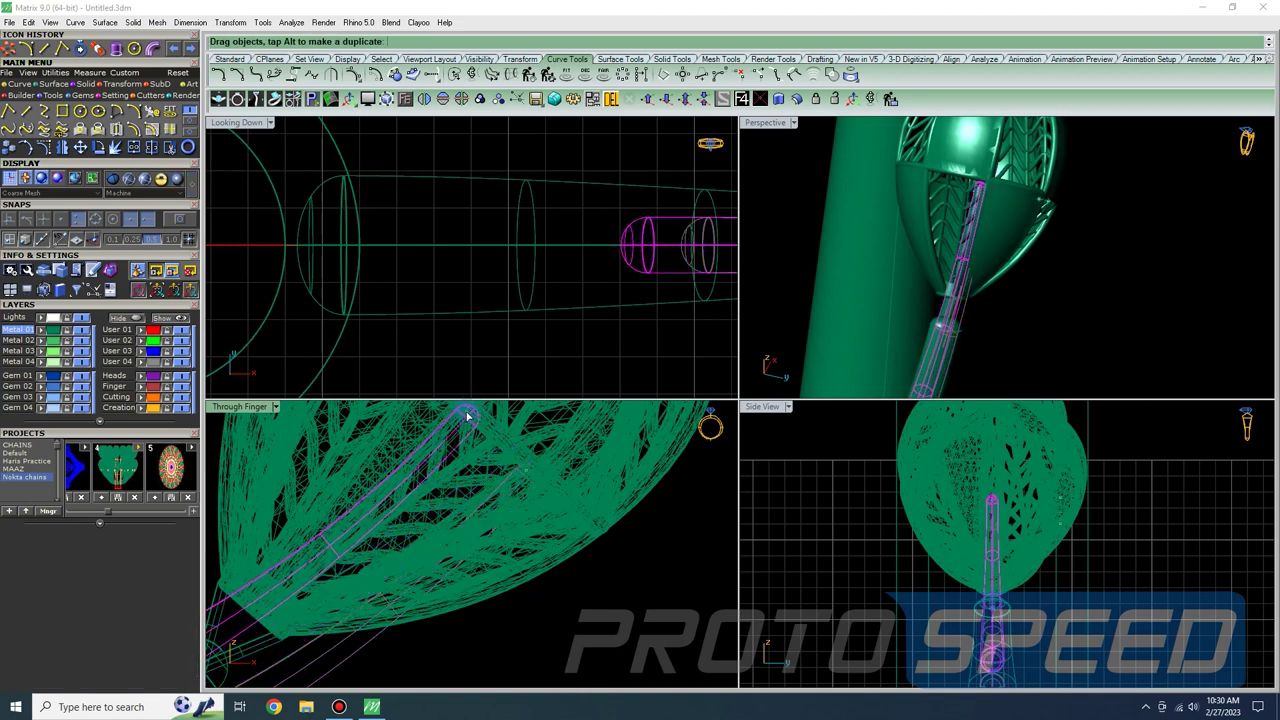
{"action": "scroll", "coordinate": [957, 565], "scroll_direction": "up", "scroll_amount": 3}
{"action": "left_click_drag", "start_coordinate": [987, 478], "coordinate": [940, 470]}
- Try to shift the support pipe toward the ball's centre line in the Looking Down view
{"action": "scroll", "coordinate": [540, 352], "scroll_direction": "down", "scroll_amount": 10}
{"action": "right_click_drag", "start_coordinate": [511, 327], "coordinate": [328, 306]}
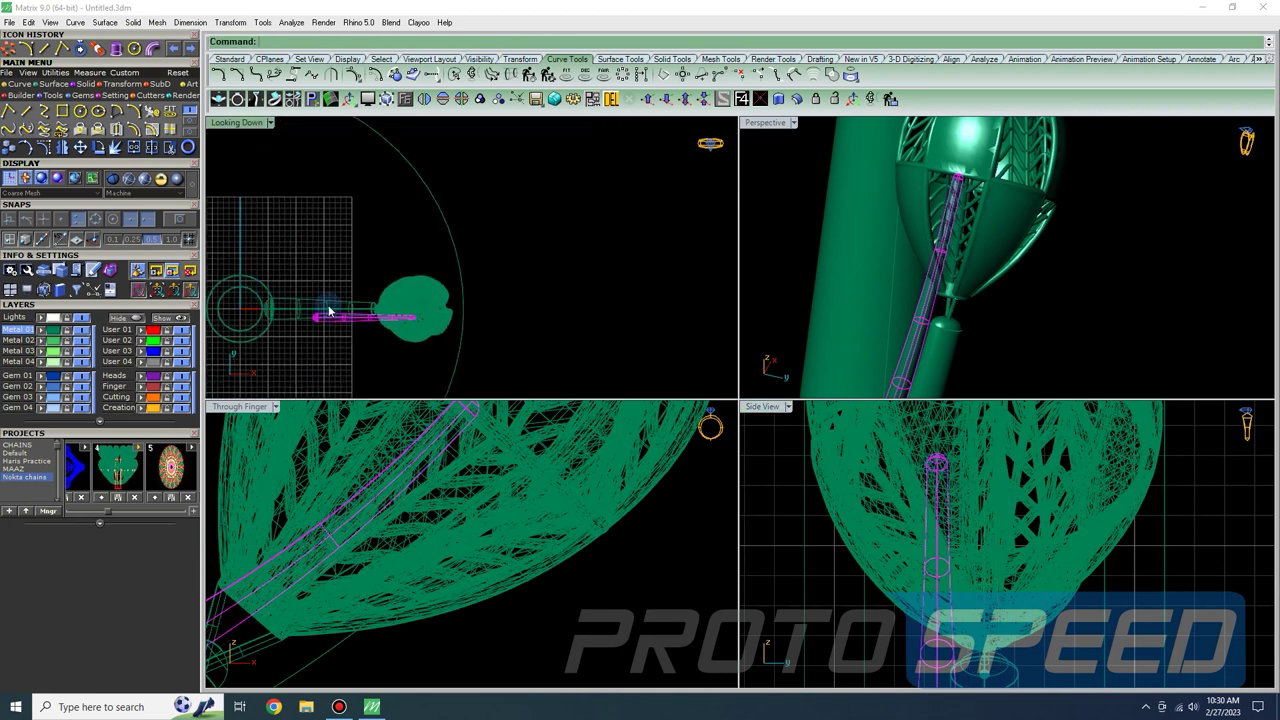
{"action": "scroll", "coordinate": [475, 328], "scroll_direction": "up", "scroll_amount": 12}
{"action": "left_click_drag", "start_coordinate": [519, 314], "coordinate": [529, 283]}
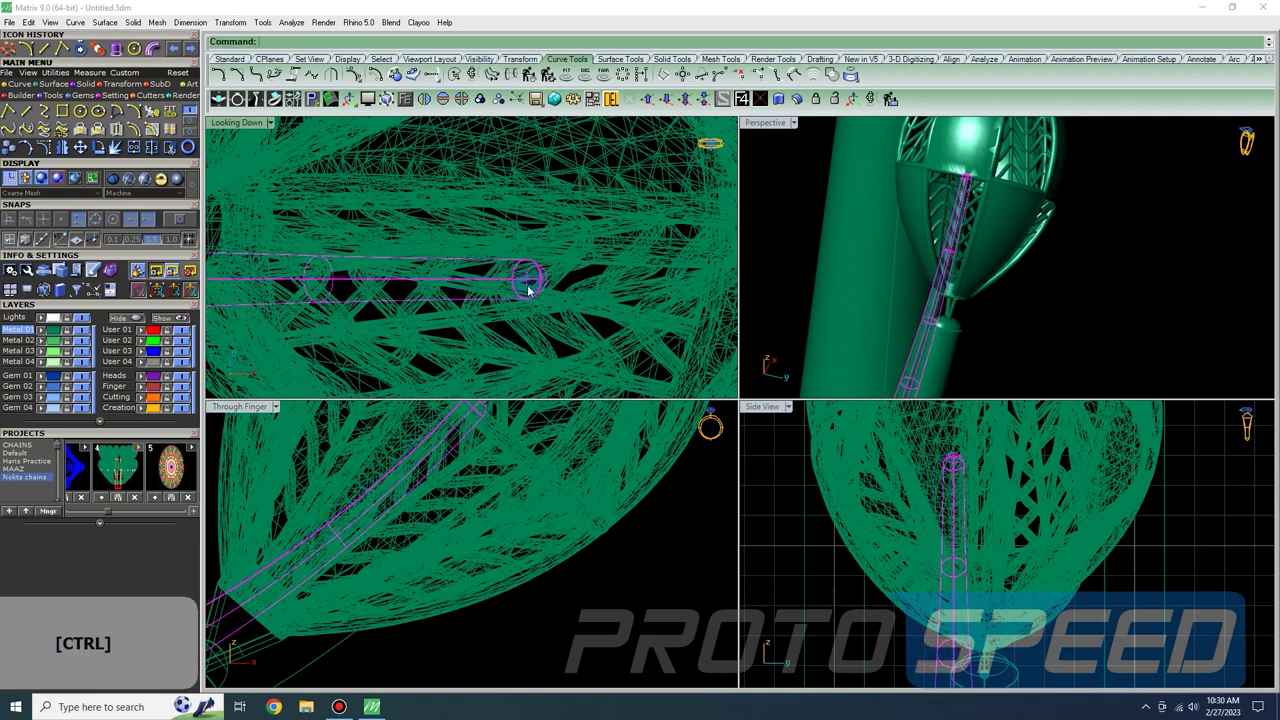
{"action": "key", "text": "ctrl+z"}
- Move the support pipe out of the ball to below its outer side in the Through Finger view
{"action": "scroll", "coordinate": [498, 435], "scroll_direction": "down", "scroll_amount": 8}
{"action": "right_click_drag", "start_coordinate": [498, 439], "coordinate": [455, 524]}
{"action": "scroll", "coordinate": [455, 526], "scroll_direction": "up", "scroll_amount": 6}
{"action": "scroll", "coordinate": [455, 524], "scroll_direction": "up", "scroll_amount": 1}
{"action": "mouse_move", "coordinate": [432, 494]}
{"action": "left_mouse_down"}
{"action": "mouse_move", "coordinate": [421, 508]}
{"action": "mouse_move", "coordinate": [426, 487]}
{"action": "left_mouse_up"}
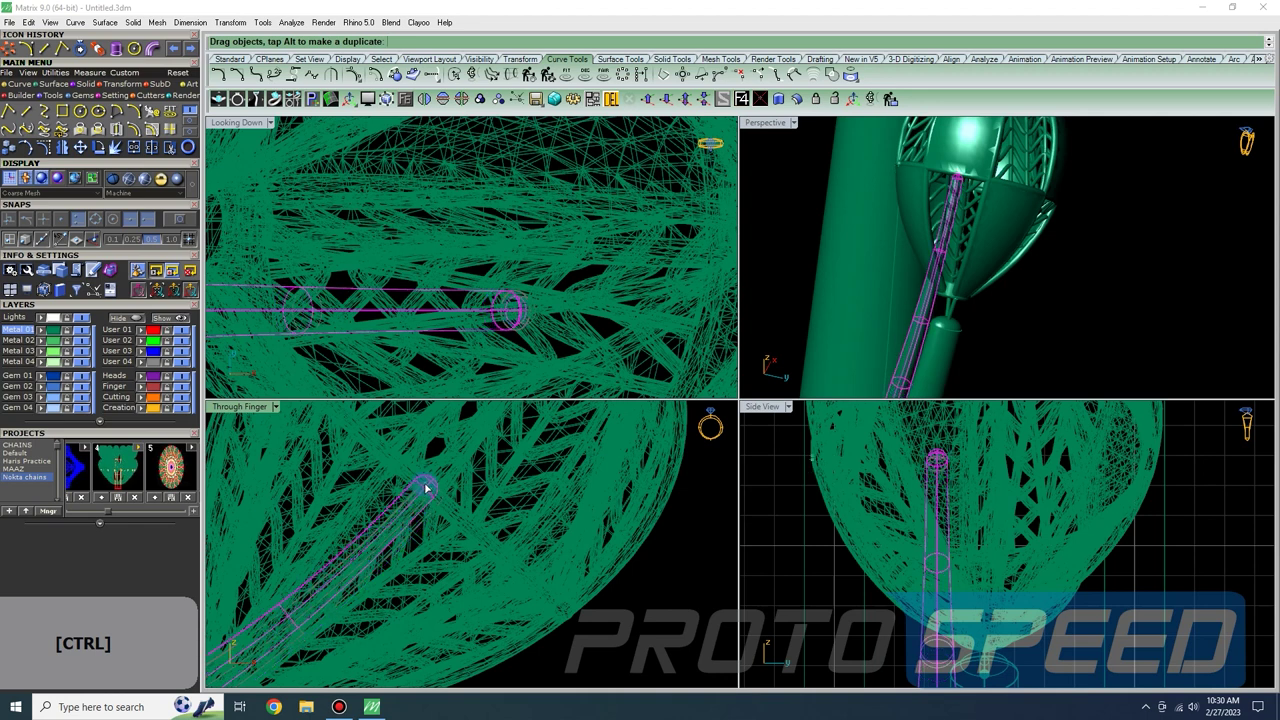
{"action": "scroll", "coordinate": [930, 455], "scroll_direction": "up", "scroll_amount": 5}
{"action": "left_click_drag", "start_coordinate": [908, 462], "coordinate": [505, 565]}
{"action": "scroll", "coordinate": [631, 567], "scroll_direction": "down", "scroll_amount": 5}
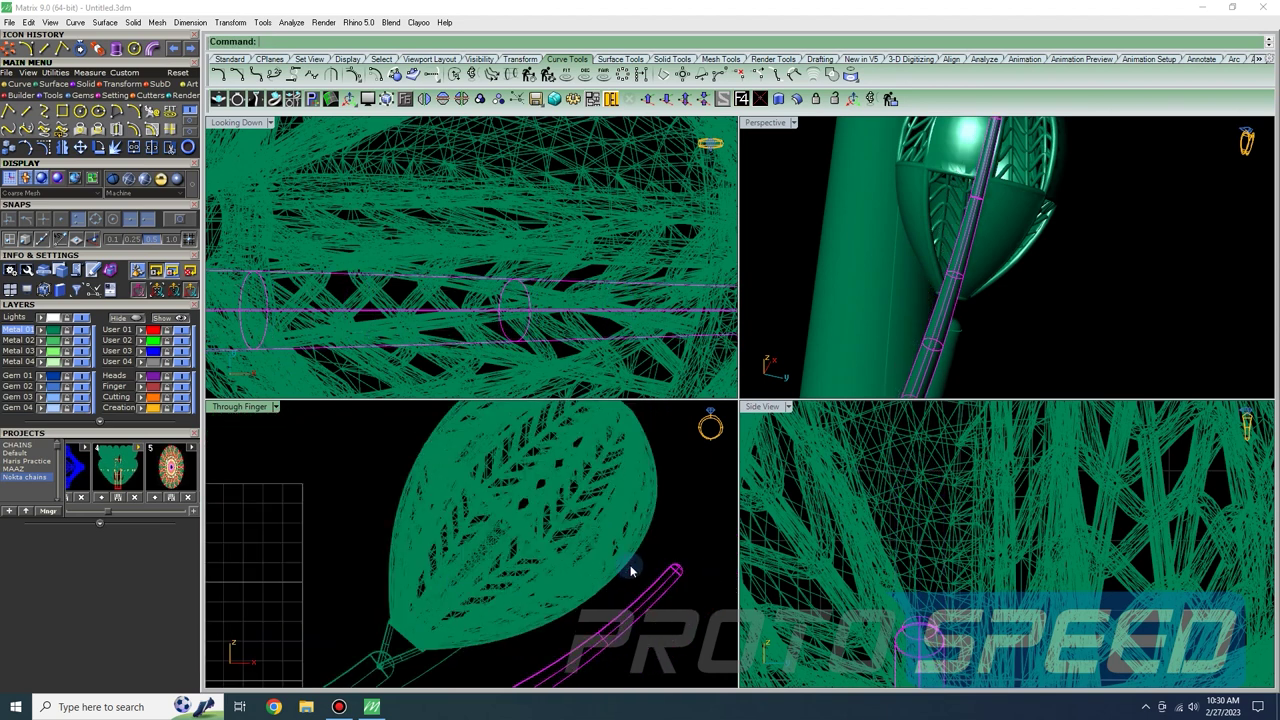
{"action": "right_click_drag", "start_coordinate": [631, 567], "coordinate": [617, 487]}
{"action": "right_click_drag", "start_coordinate": [1101, 210], "coordinate": [1205, 314]}
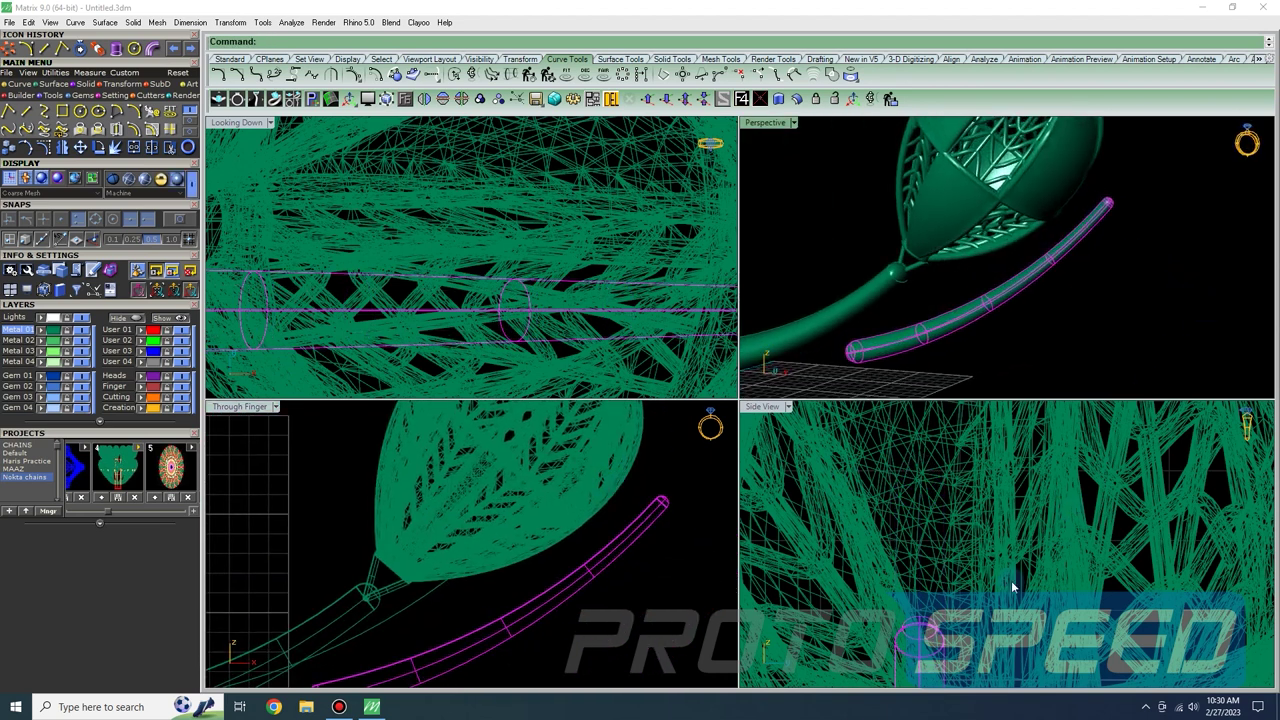
- Move the support pipe in the Through Finger view so its rounded tip meets the ball's lower outer wall
{"action": "scroll", "coordinate": [866, 579], "scroll_direction": "down", "scroll_amount": 3}
{"action": "left_click_drag", "start_coordinate": [663, 503], "coordinate": [568, 522]}
{"action": "left_click", "coordinate": [666, 555]}
{"action": "right_click_drag", "start_coordinate": [1011, 292], "coordinate": [932, 192]}
{"action": "scroll", "coordinate": [965, 182], "scroll_direction": "up", "scroll_amount": 8}
{"action": "left_click", "coordinate": [960, 200]}
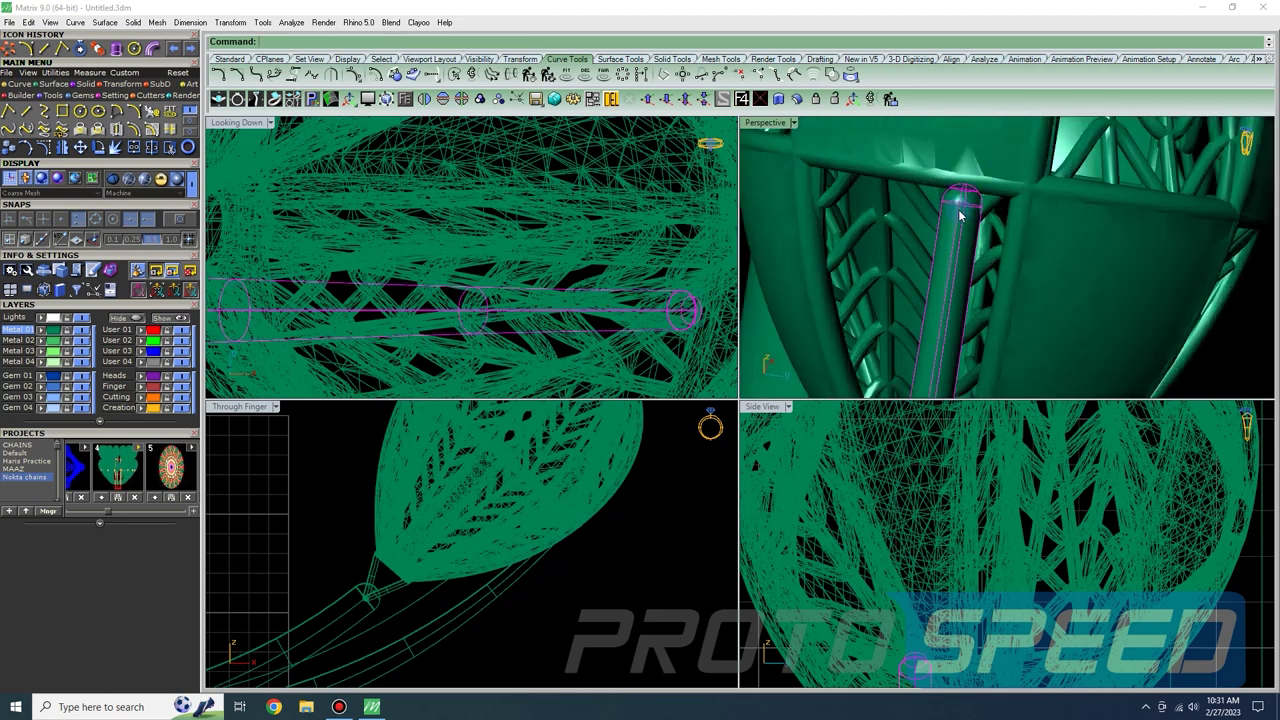
- Shift the support pipe farther from the ball's centre line in the Side View and check its contact in Perspective
{"action": "scroll", "coordinate": [712, 307], "scroll_direction": "down", "scroll_amount": 2}
{"action": "scroll", "coordinate": [713, 308], "scroll_direction": "down", "scroll_amount": 2}
{"action": "scroll", "coordinate": [938, 493], "scroll_direction": "up", "scroll_amount": 5}
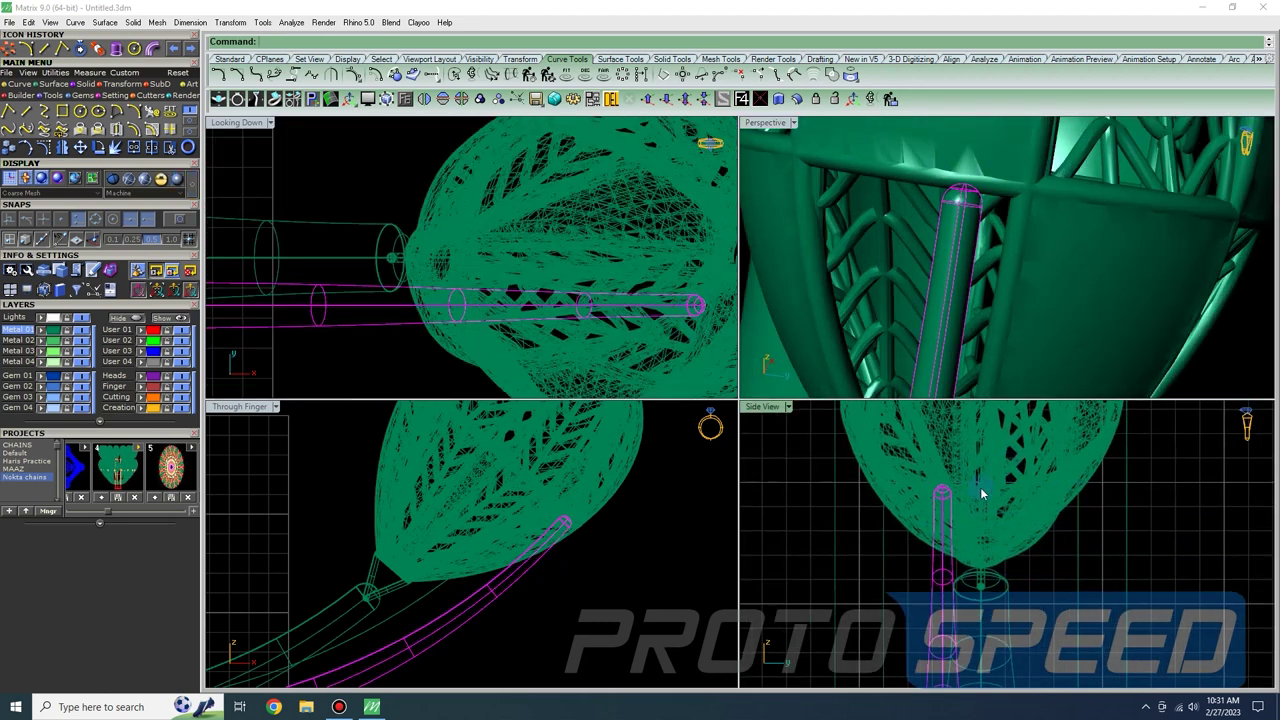
{"action": "left_click_drag", "start_coordinate": [938, 493], "coordinate": [882, 468]}
{"action": "left_click", "coordinate": [650, 516]}
{"action": "scroll", "coordinate": [966, 220], "scroll_direction": "down", "scroll_amount": 10}
{"action": "right_click_drag", "start_coordinate": [962, 235], "coordinate": [1141, 390]}
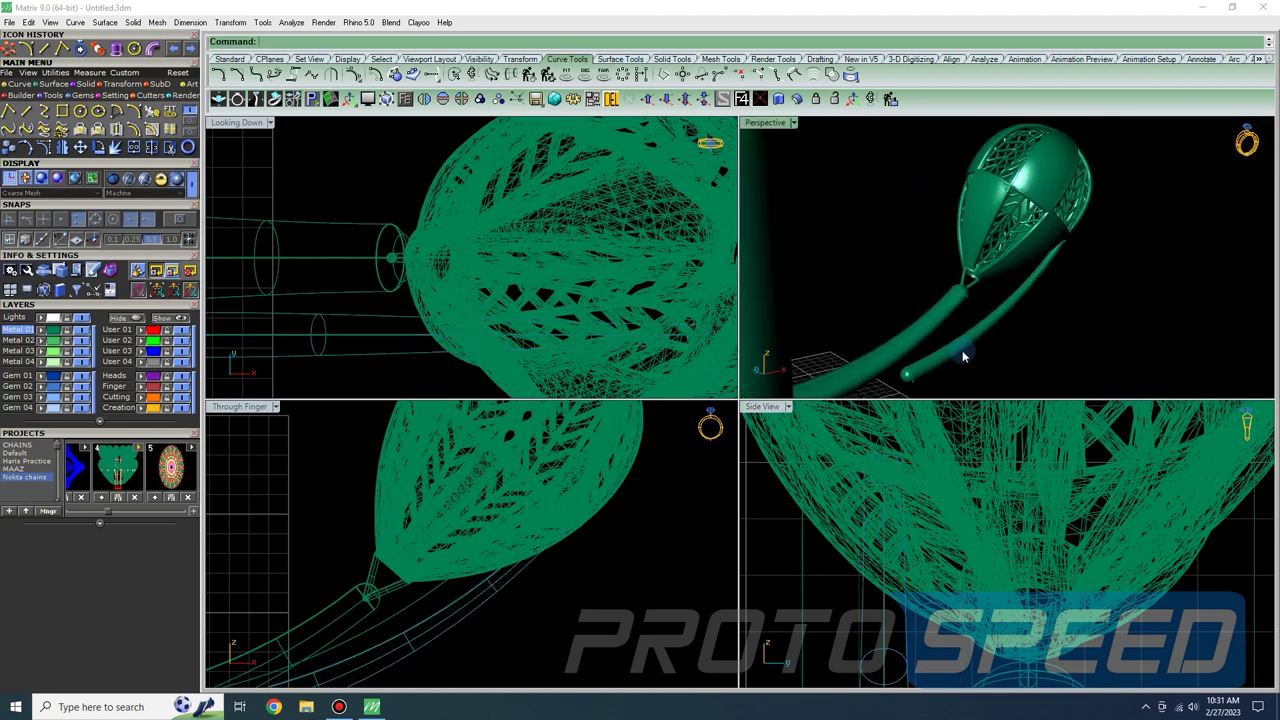
- Rotate the support pipe about its tip in the Looking Down view to bring its lower end onto the arm's centre line
{"action": "scroll", "coordinate": [646, 340], "scroll_direction": "down", "scroll_amount": 5}
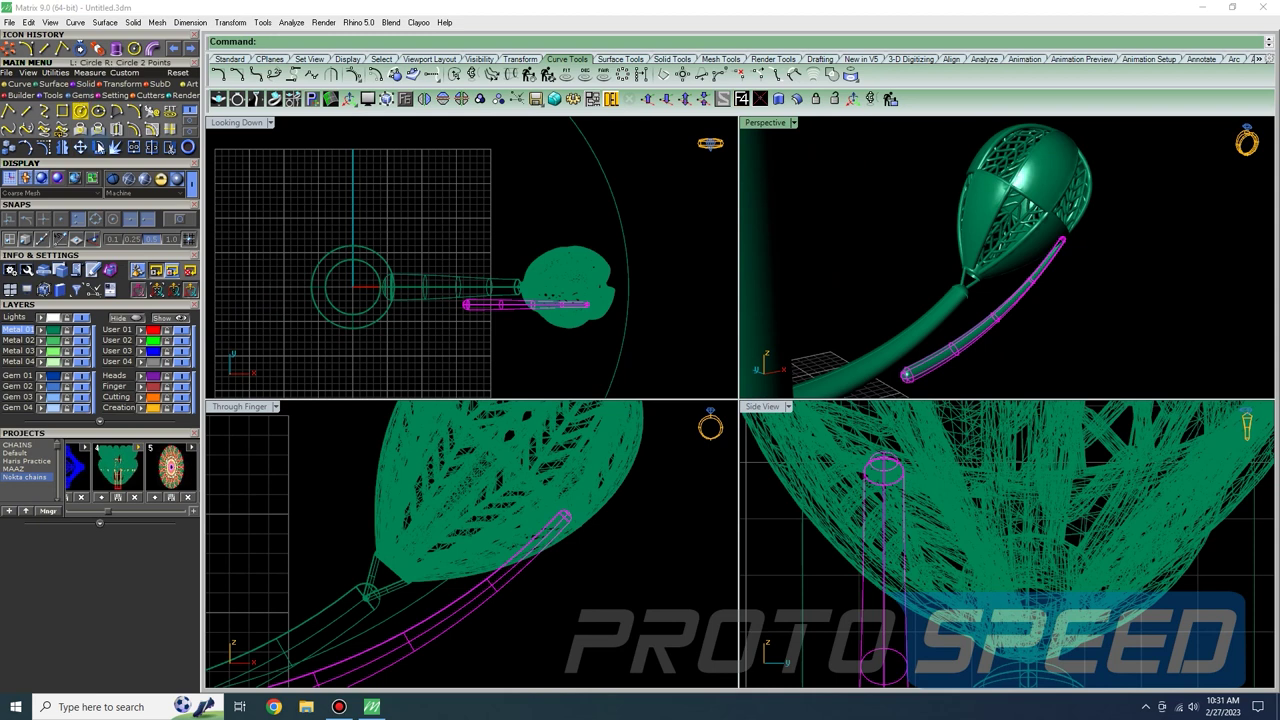
{"action": "scroll", "coordinate": [555, 282], "scroll_direction": "up", "scroll_amount": 4}
{"action": "right_click", "coordinate": [612, 345]}
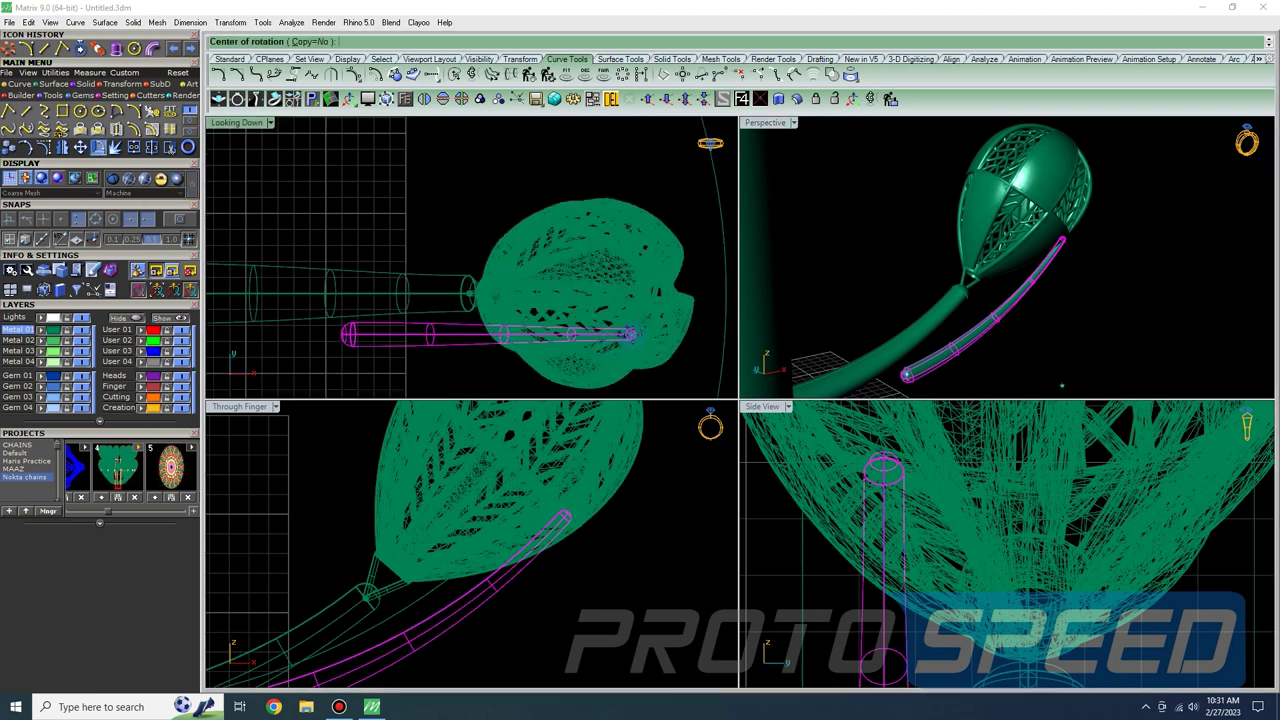
{"action": "left_click", "coordinate": [295, 346]}
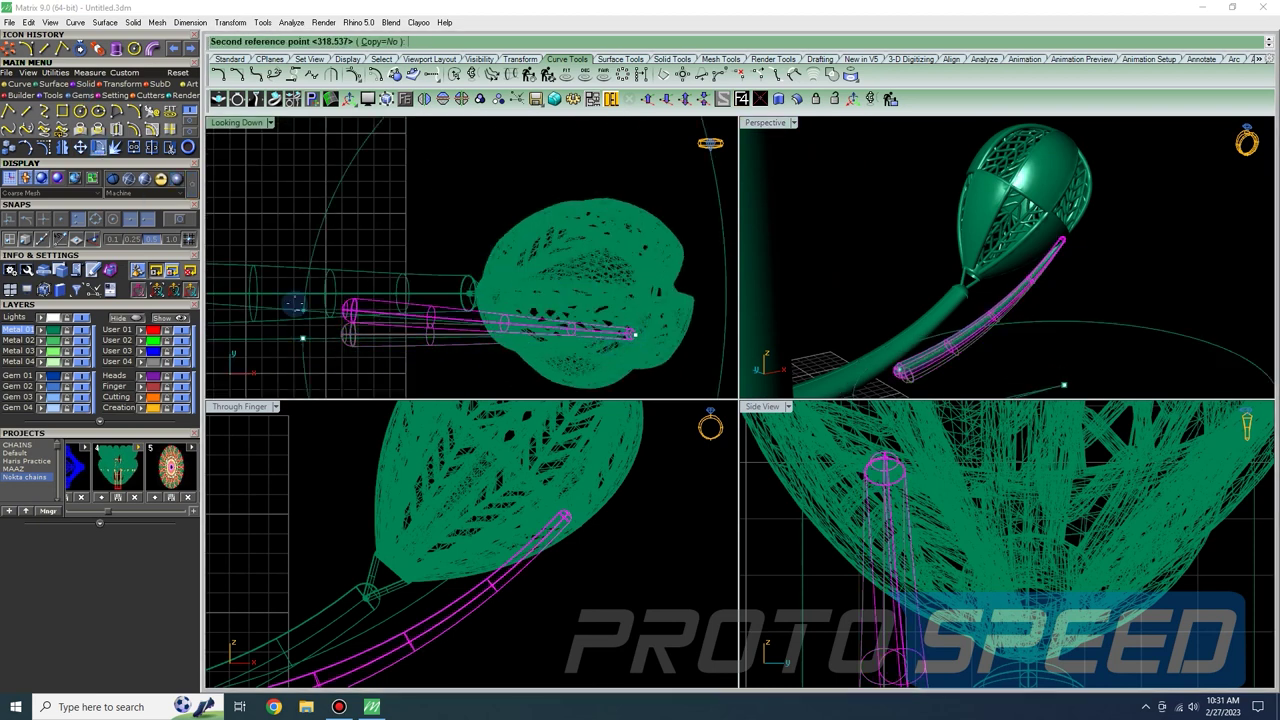
{"action": "left_click", "coordinate": [294, 286]}
{"action": "left_click", "coordinate": [1095, 238]}
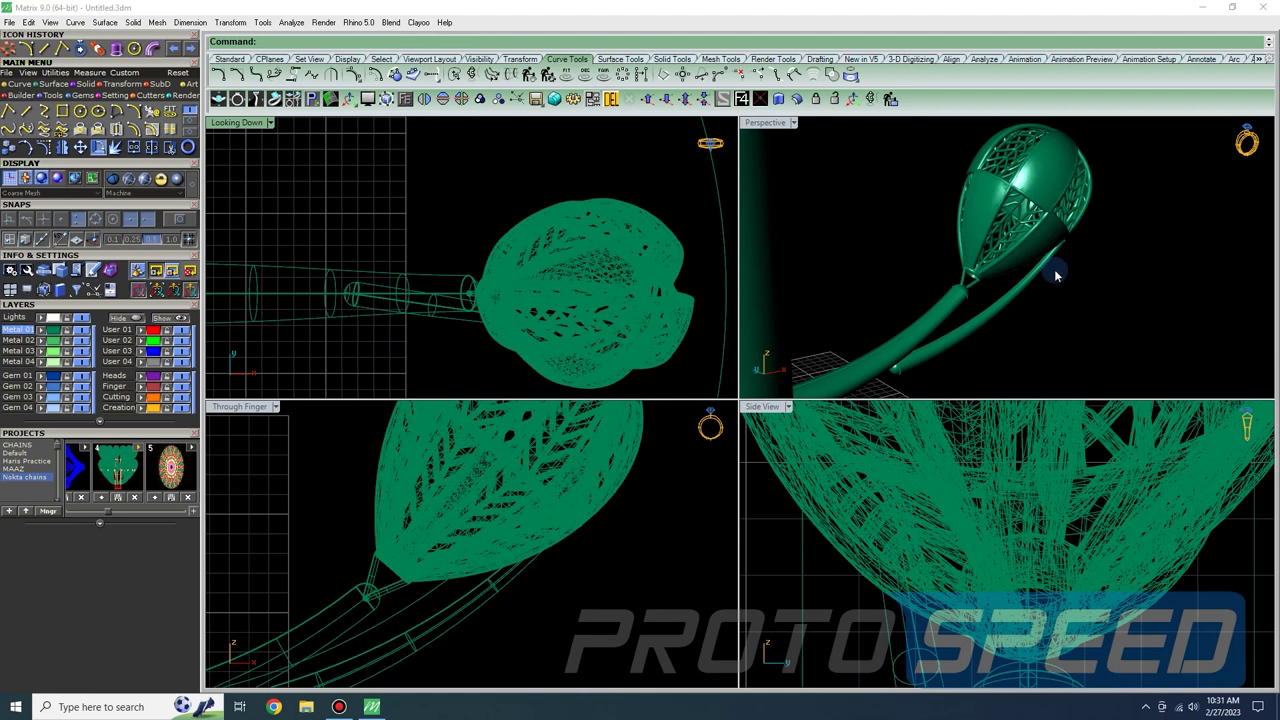
- Rotate the support pipe about its tip in the Through Finger view so its lower end sinks into the curved arm
{"action": "left_click", "coordinate": [951, 312]}
{"action": "scroll", "coordinate": [549, 573], "scroll_direction": "down", "scroll_amount": 4}
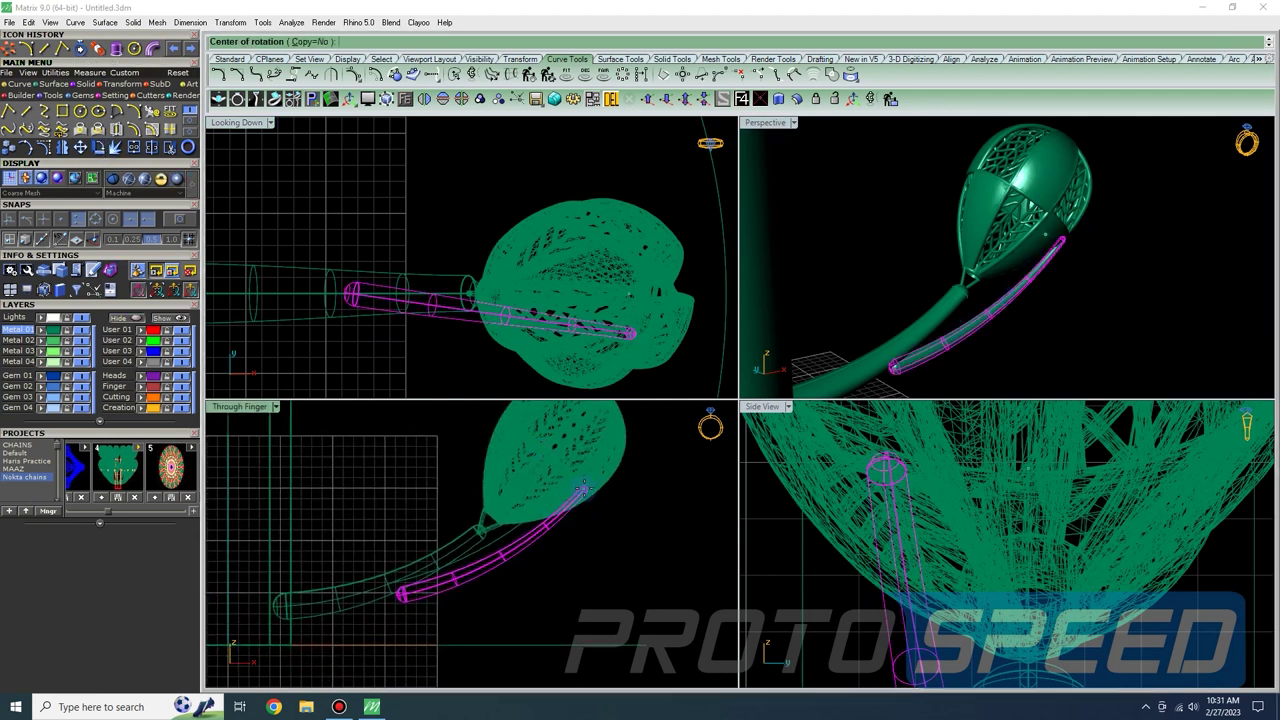
{"action": "left_click", "coordinate": [357, 620]}
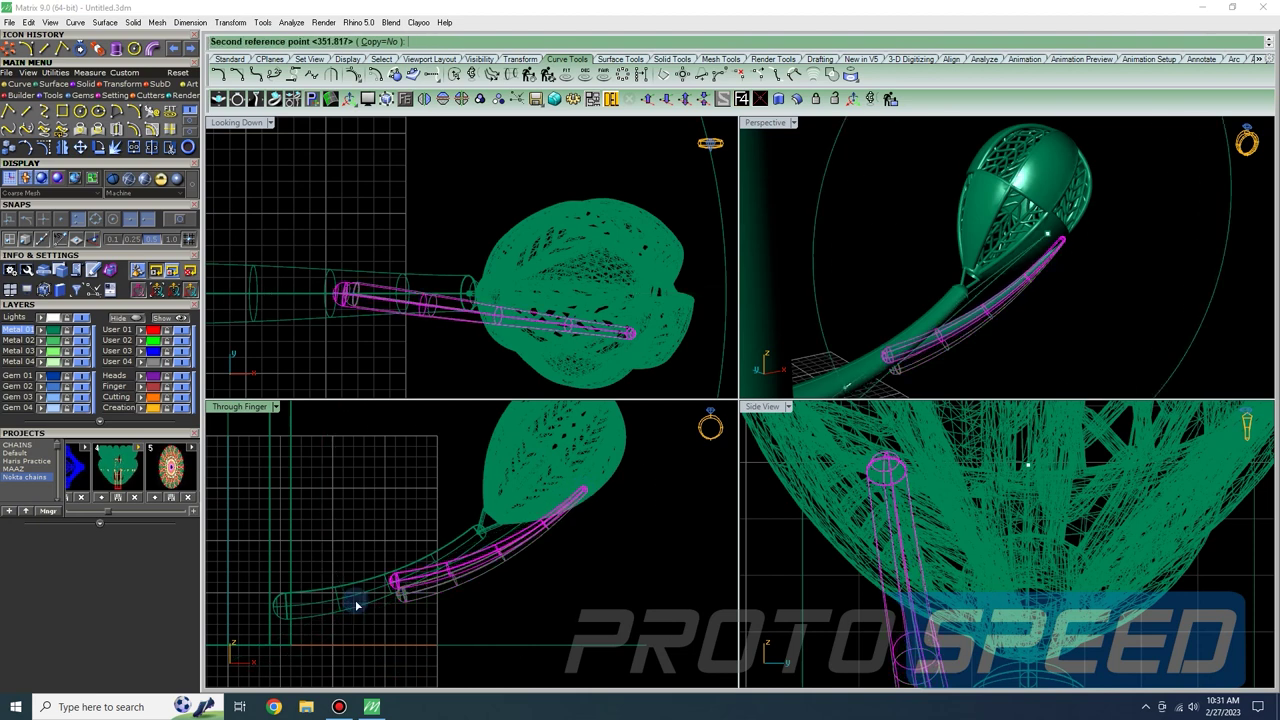
{"action": "left_click", "coordinate": [355, 600]}
{"action": "left_click", "coordinate": [371, 512]}
{"action": "scroll", "coordinate": [1016, 264], "scroll_direction": "up", "scroll_amount": 8}
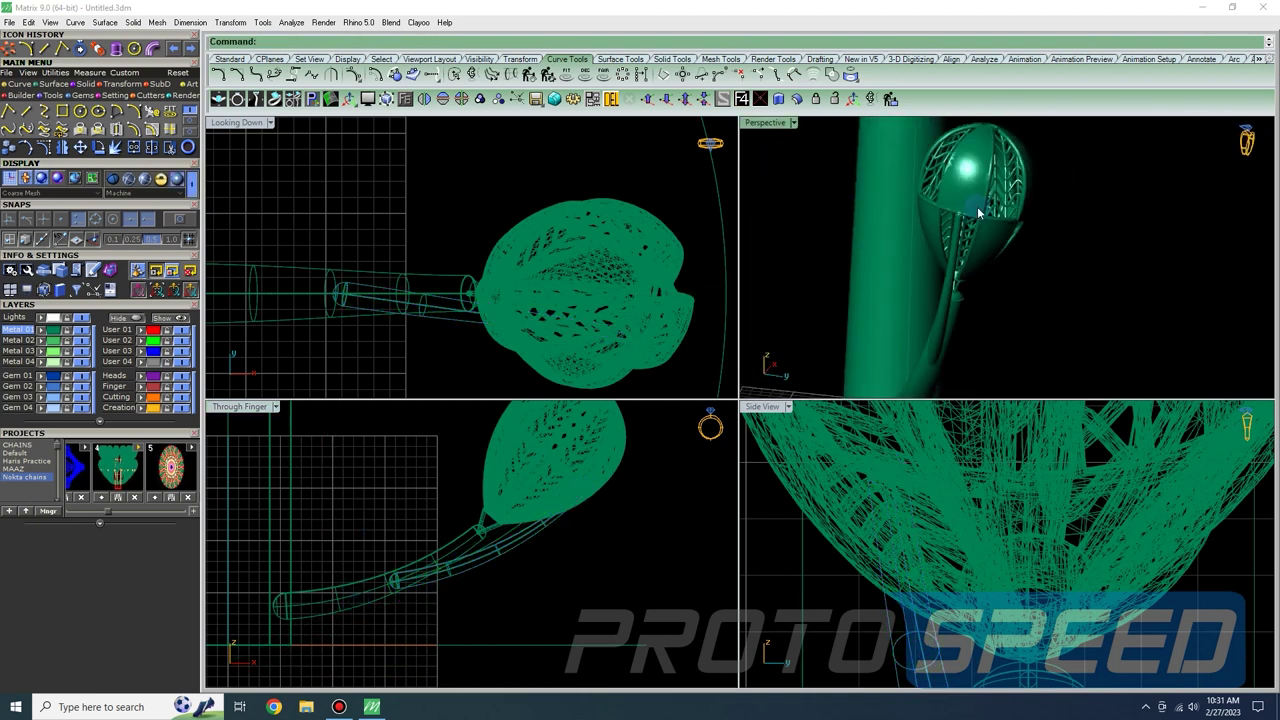
{"action": "right_click_drag", "start_coordinate": [941, 258], "coordinate": [947, 323]}
{"action": "scroll", "coordinate": [951, 309], "scroll_direction": "down", "scroll_amount": 7}
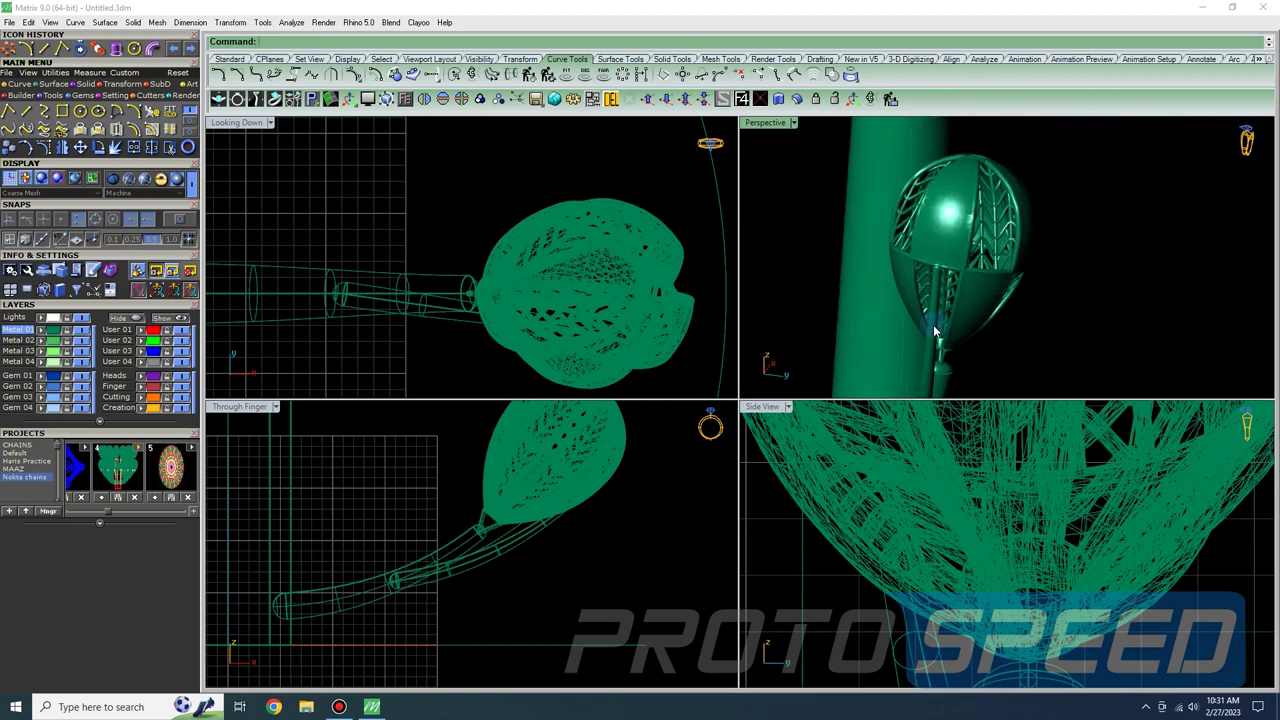
- Mirror a copy of the support pipe across the arm's centre line in the Looking Down view
{"action": "left_click", "coordinate": [936, 330]}
{"action": "scroll", "coordinate": [486, 286], "scroll_direction": "down", "scroll_amount": 3}
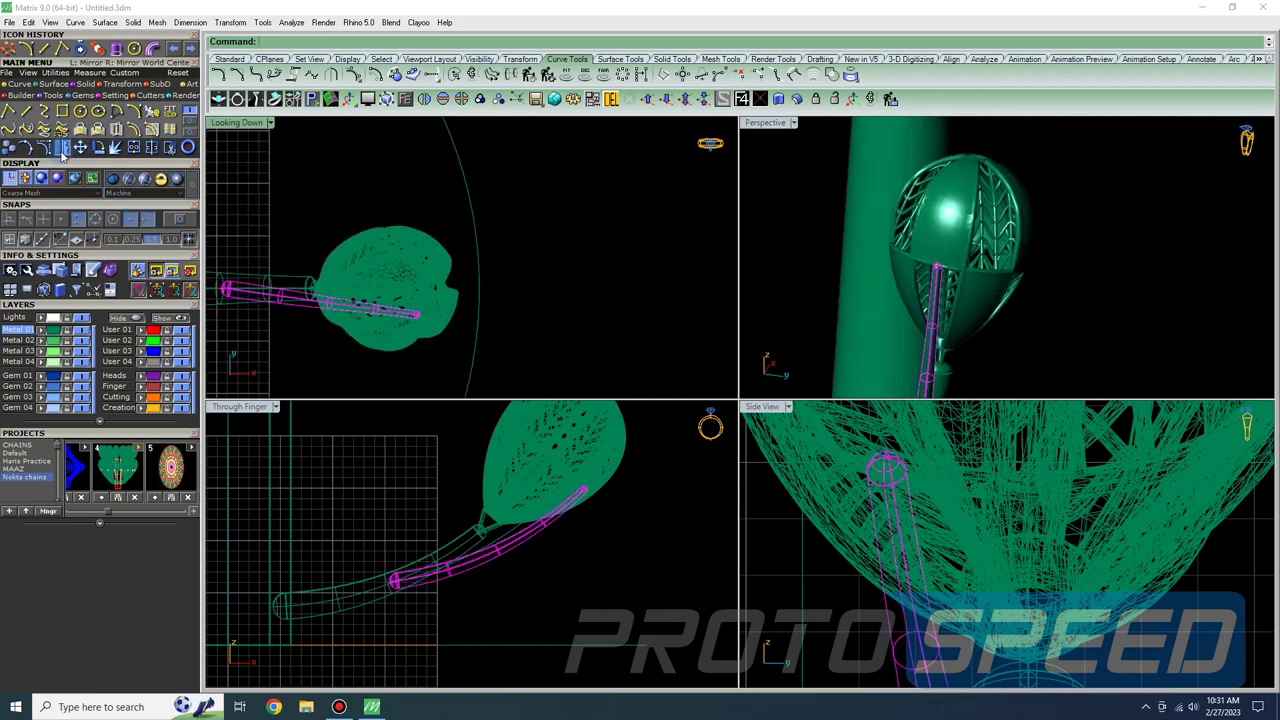
{"action": "scroll", "coordinate": [230, 280], "scroll_direction": "up", "scroll_amount": 5}
{"action": "scroll", "coordinate": [244, 283], "scroll_direction": "down", "scroll_amount": 3}
{"action": "left_click", "coordinate": [255, 290]}
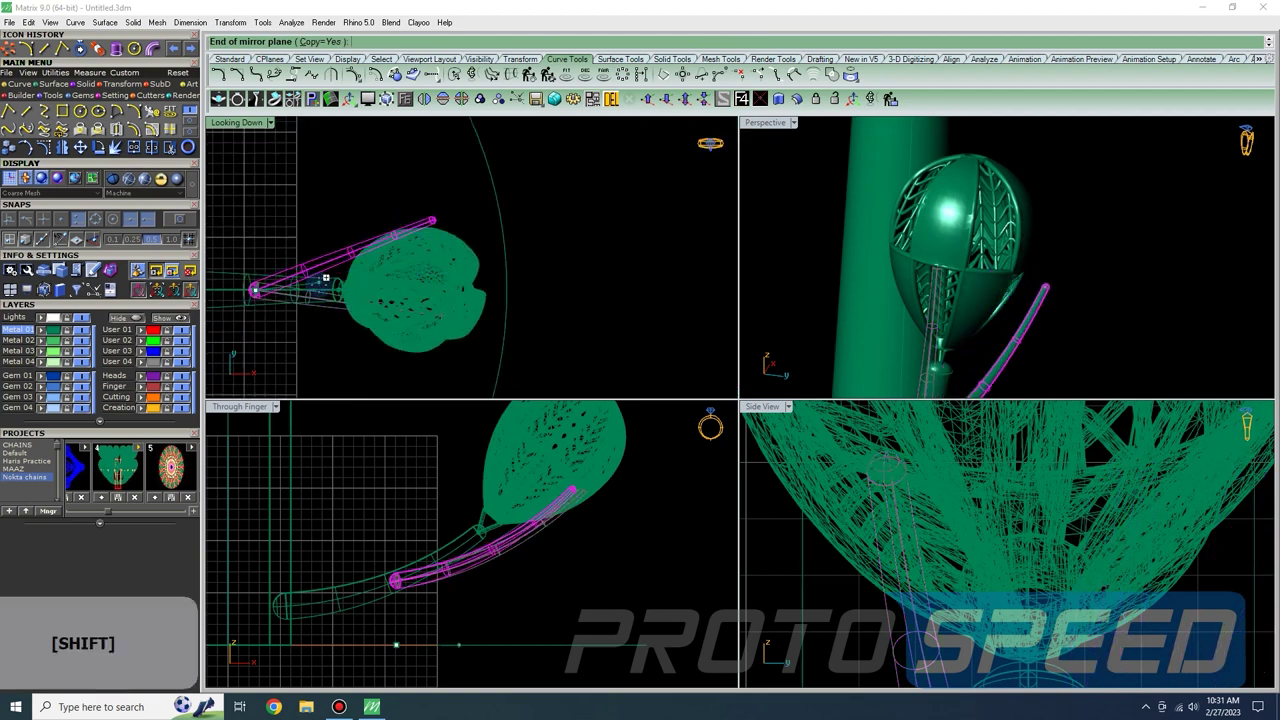
{"action": "left_click", "coordinate": [325, 277], "text": "shift"}
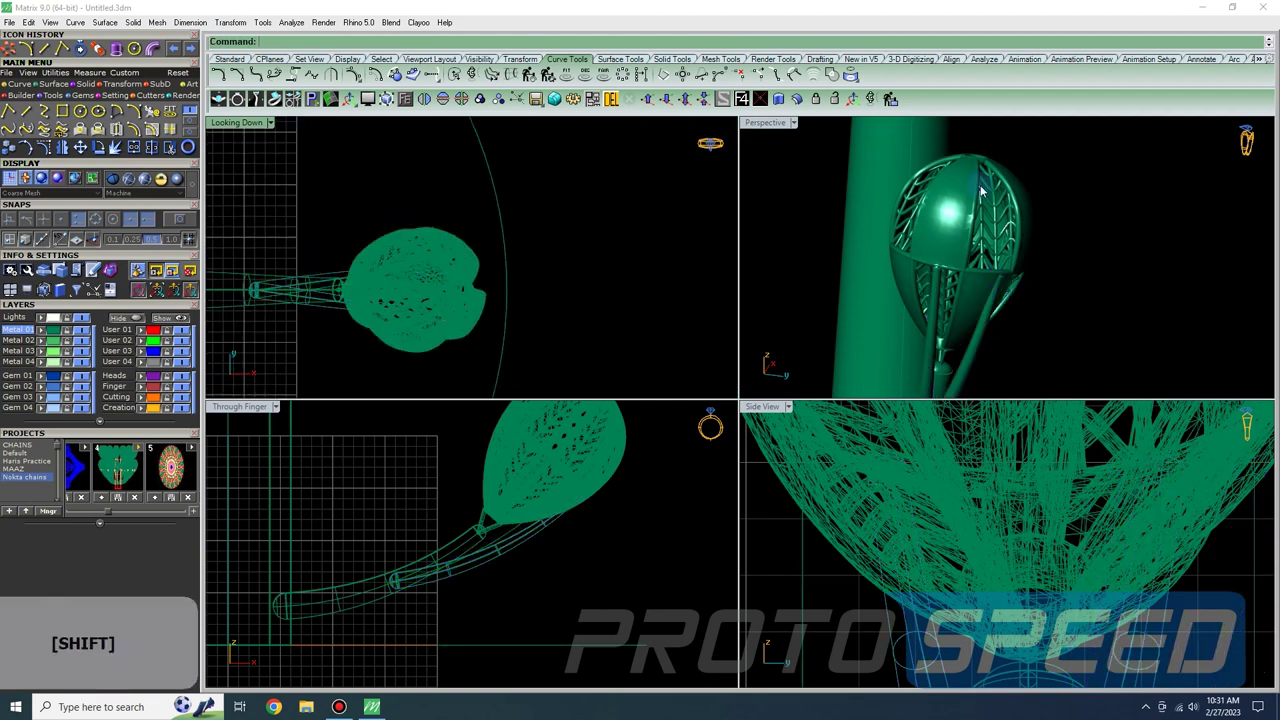
- Move the mirrored support pipe outward and slightly up toward the ball's side wall in the Side View
{"action": "right_click_drag", "start_coordinate": [959, 233], "coordinate": [988, 330]}
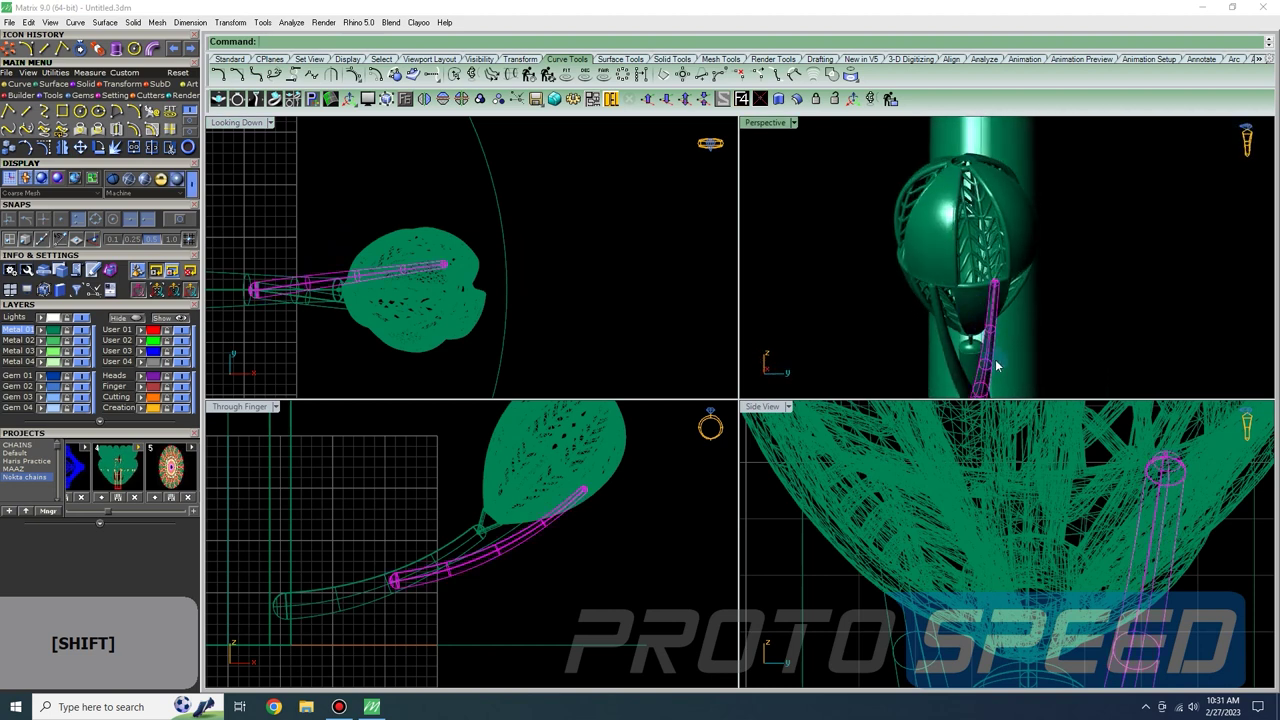
{"action": "scroll", "coordinate": [1010, 500], "scroll_direction": "down", "scroll_amount": 4}
{"action": "left_click_drag", "start_coordinate": [999, 511], "coordinate": [1063, 483]}
{"action": "left_click", "coordinate": [1129, 296]}
{"action": "right_click_drag", "start_coordinate": [1129, 296], "coordinate": [1012, 268]}
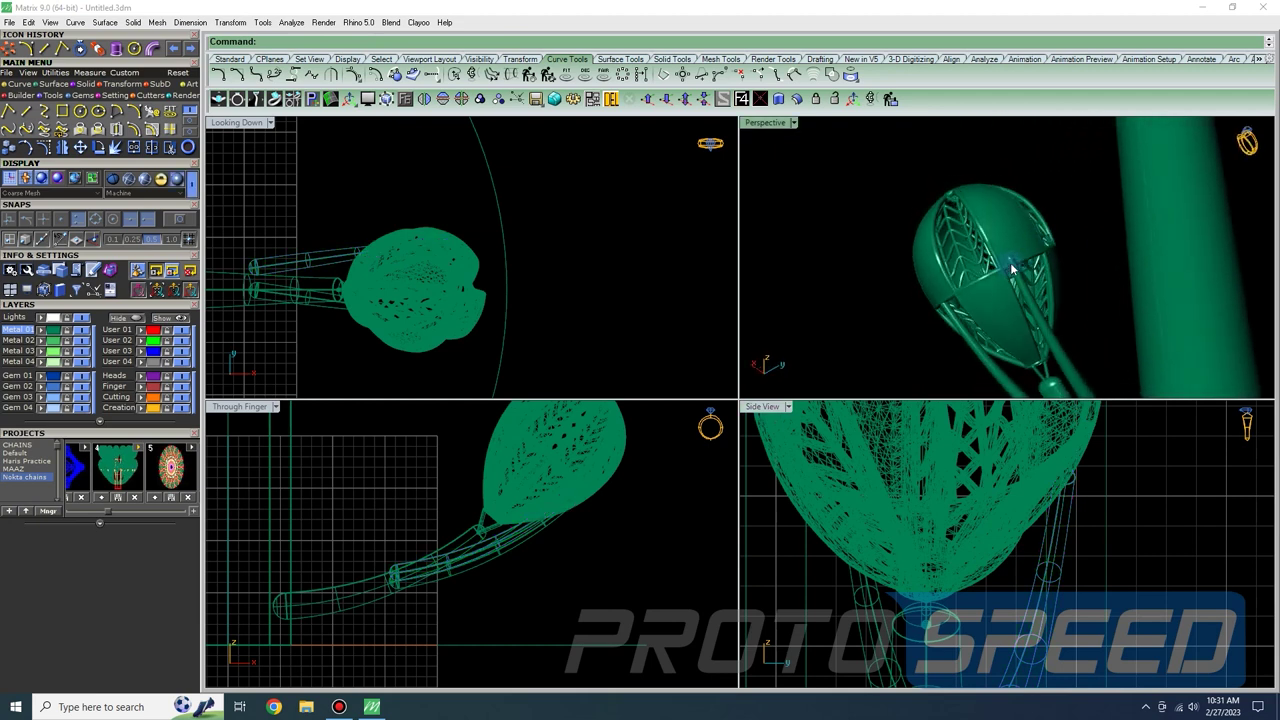
{"action": "scroll", "coordinate": [460, 280], "scroll_direction": "up", "scroll_amount": 2}
{"action": "scroll", "coordinate": [606, 480], "scroll_direction": "up", "scroll_amount": 2}
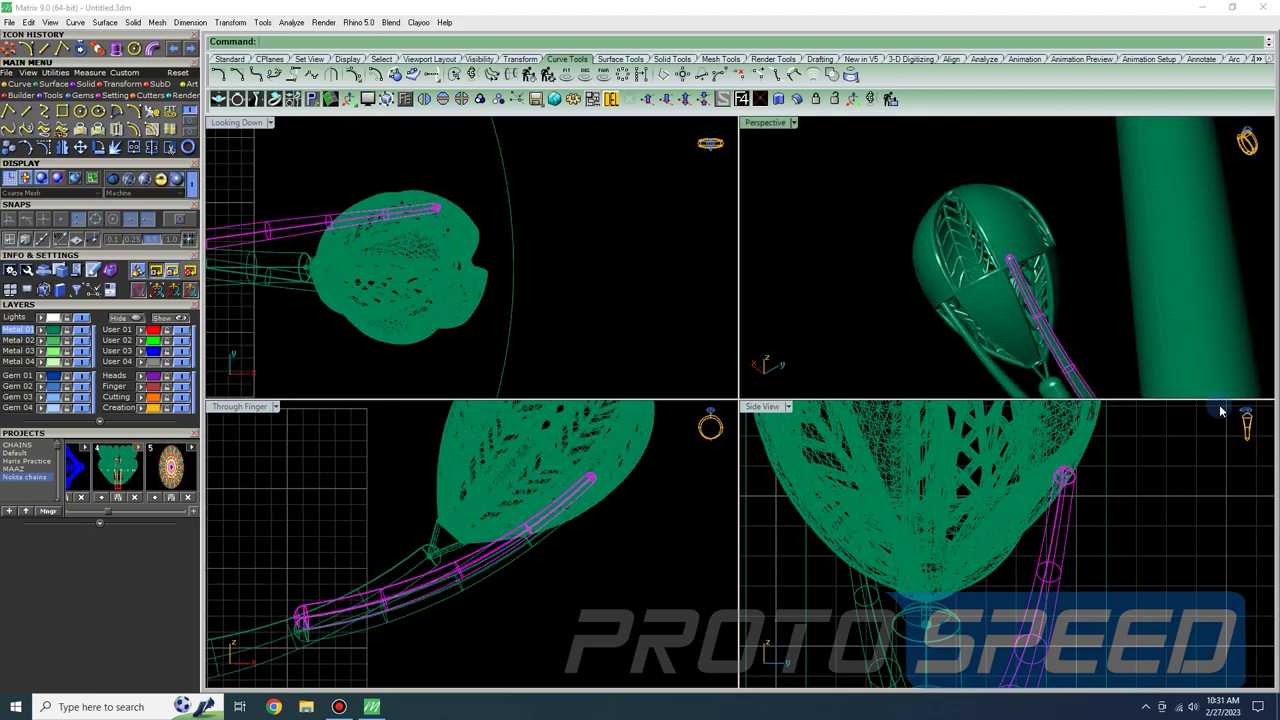
- Move the mirrored support pipe's tip inward and upward along the ball in the Through Finger view
{"action": "right_click_drag", "start_coordinate": [1050, 298], "coordinate": [1002, 340]}
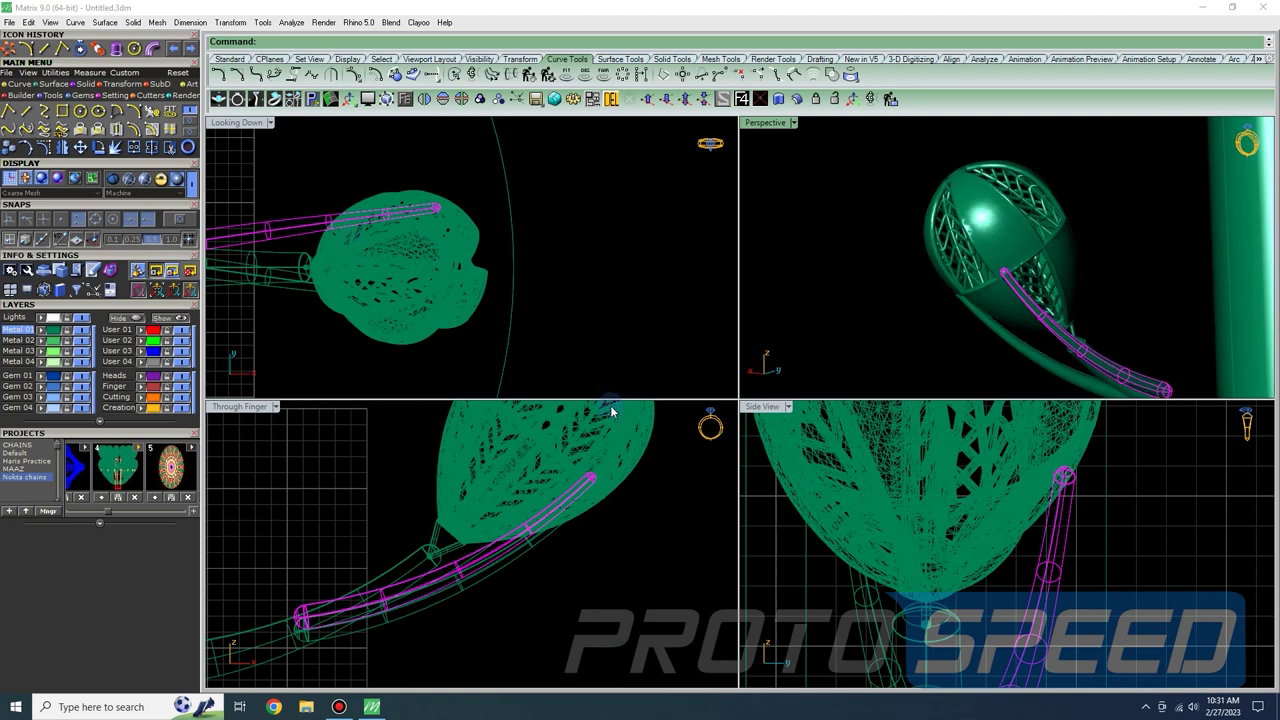
{"action": "scroll", "coordinate": [606, 505], "scroll_direction": "up", "scroll_amount": 3}
{"action": "left_click_drag", "start_coordinate": [548, 537], "coordinate": [468, 507]}
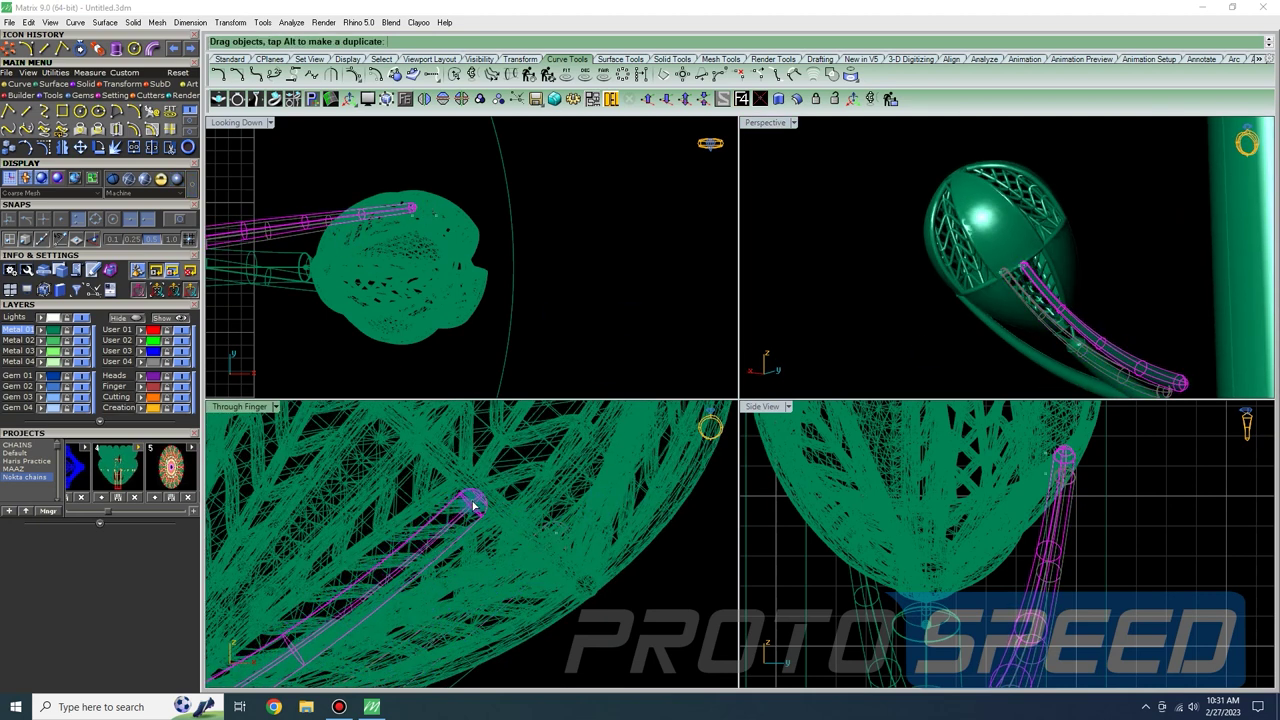
{"action": "left_click", "coordinate": [614, 271]}
- Nudge the mirrored support pipe slightly outward in the Side View so its tip touches the ball's wall
{"action": "right_click_drag", "start_coordinate": [900, 265], "coordinate": [1060, 285]}
{"action": "scroll", "coordinate": [1072, 459], "scroll_direction": "up", "scroll_amount": 2}
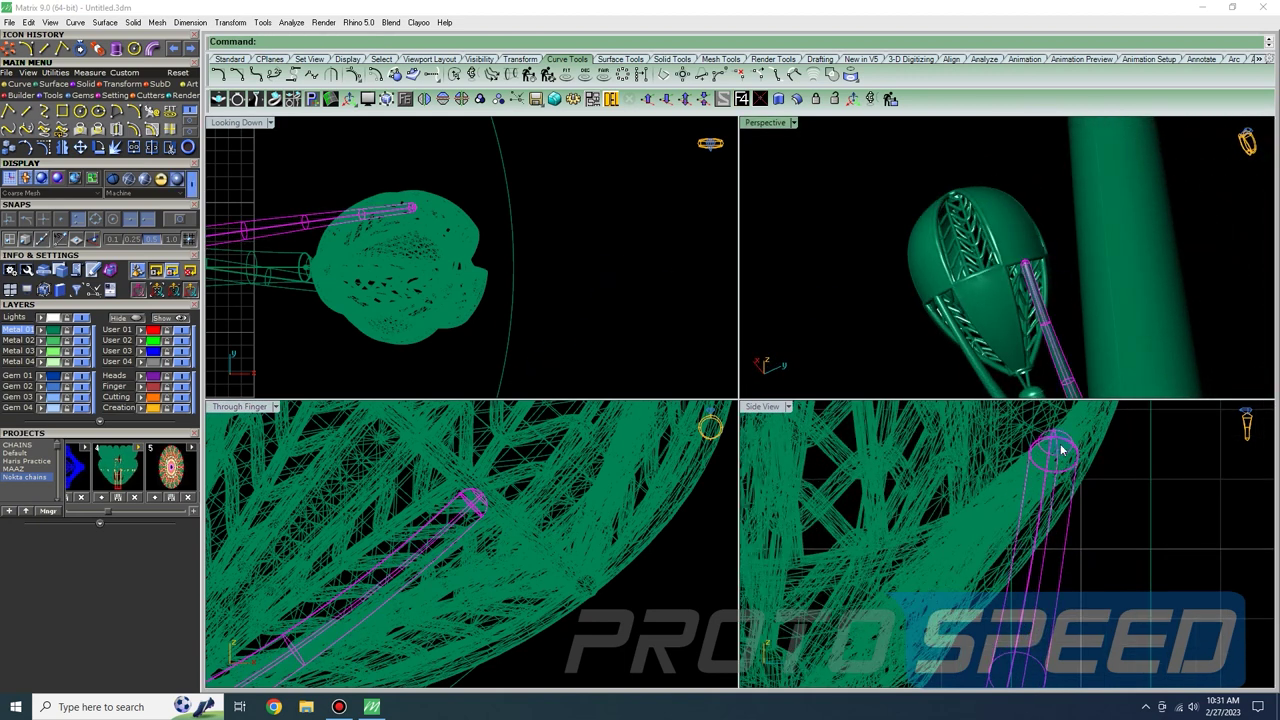
{"action": "left_click_drag", "start_coordinate": [1053, 444], "coordinate": [1062, 445]}
{"action": "left_click", "coordinate": [859, 314]}
{"action": "scroll", "coordinate": [1024, 266], "scroll_direction": "up", "scroll_amount": 5}
{"action": "scroll", "coordinate": [1020, 276], "scroll_direction": "down", "scroll_amount": 8}
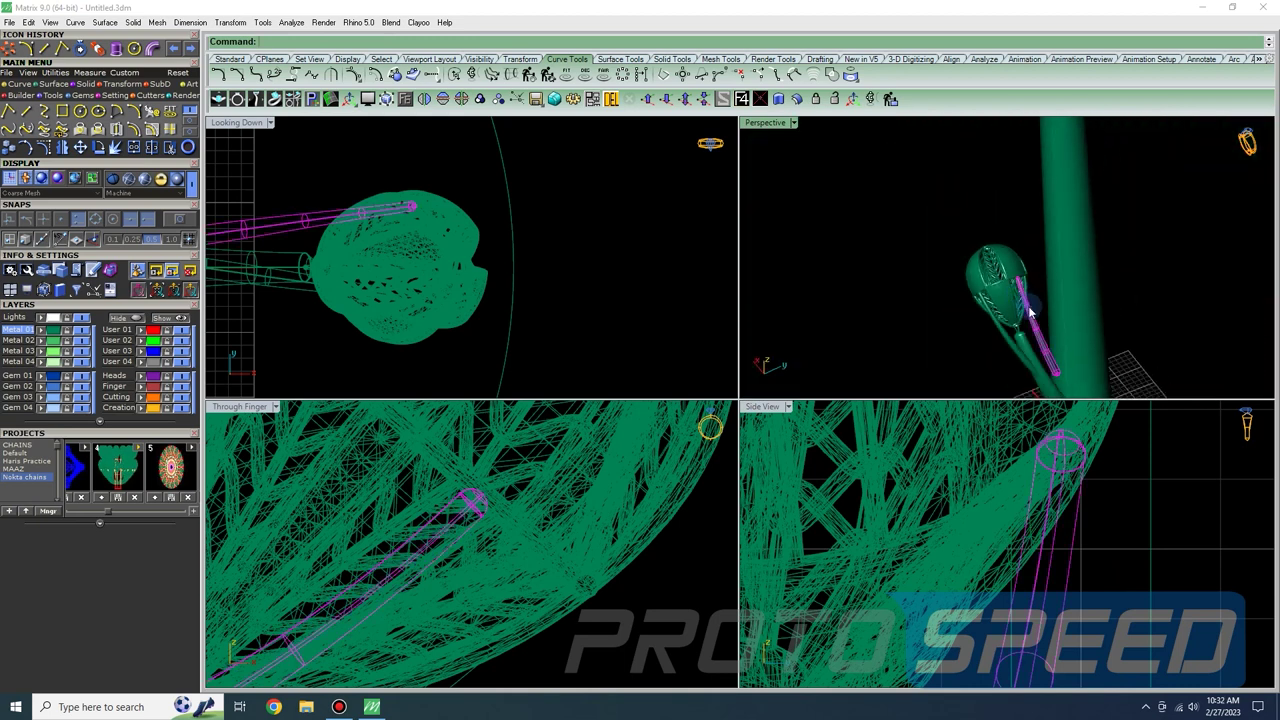
- Rotate the mirrored support pipe about its tip in the Looking Down view to bring its lower end onto the arm's centre line
{"action": "scroll", "coordinate": [370, 248], "scroll_direction": "down", "scroll_amount": 3}
{"action": "scroll", "coordinate": [368, 250], "scroll_direction": "up", "scroll_amount": 5}
{"action": "scroll", "coordinate": [388, 284], "scroll_direction": "up", "scroll_amount": 1}
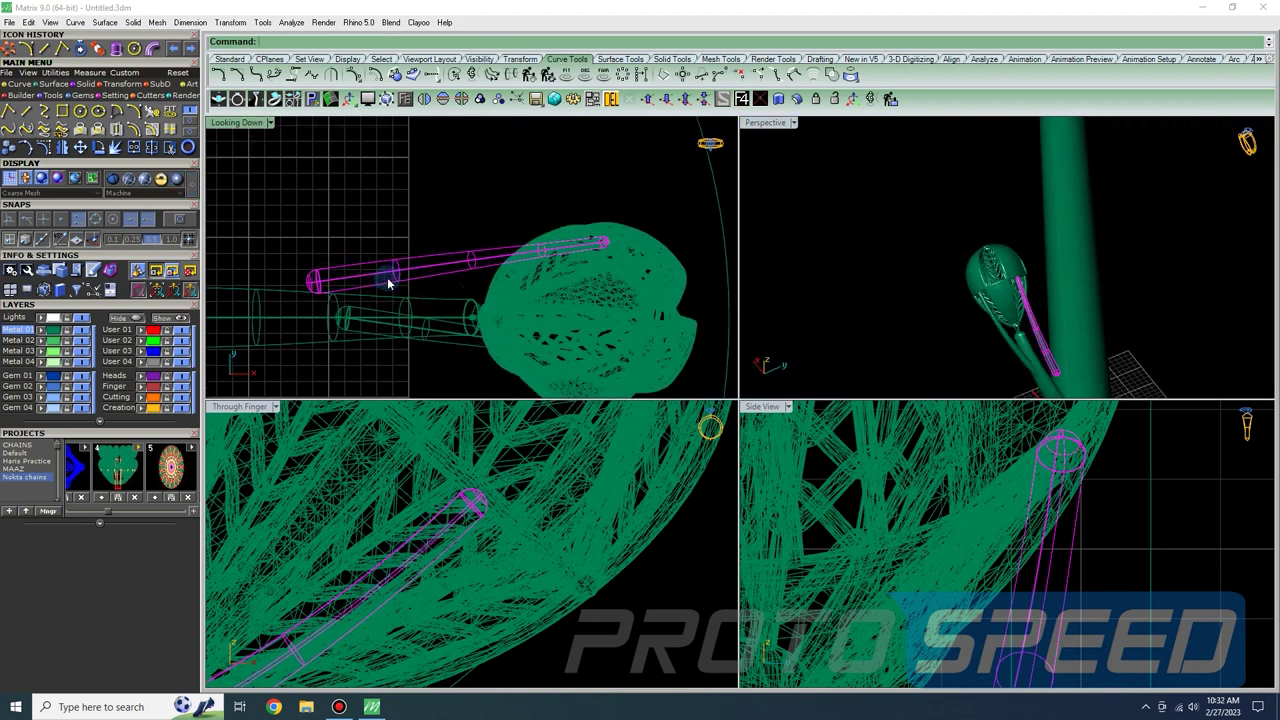
{"action": "left_click", "coordinate": [98, 147]}
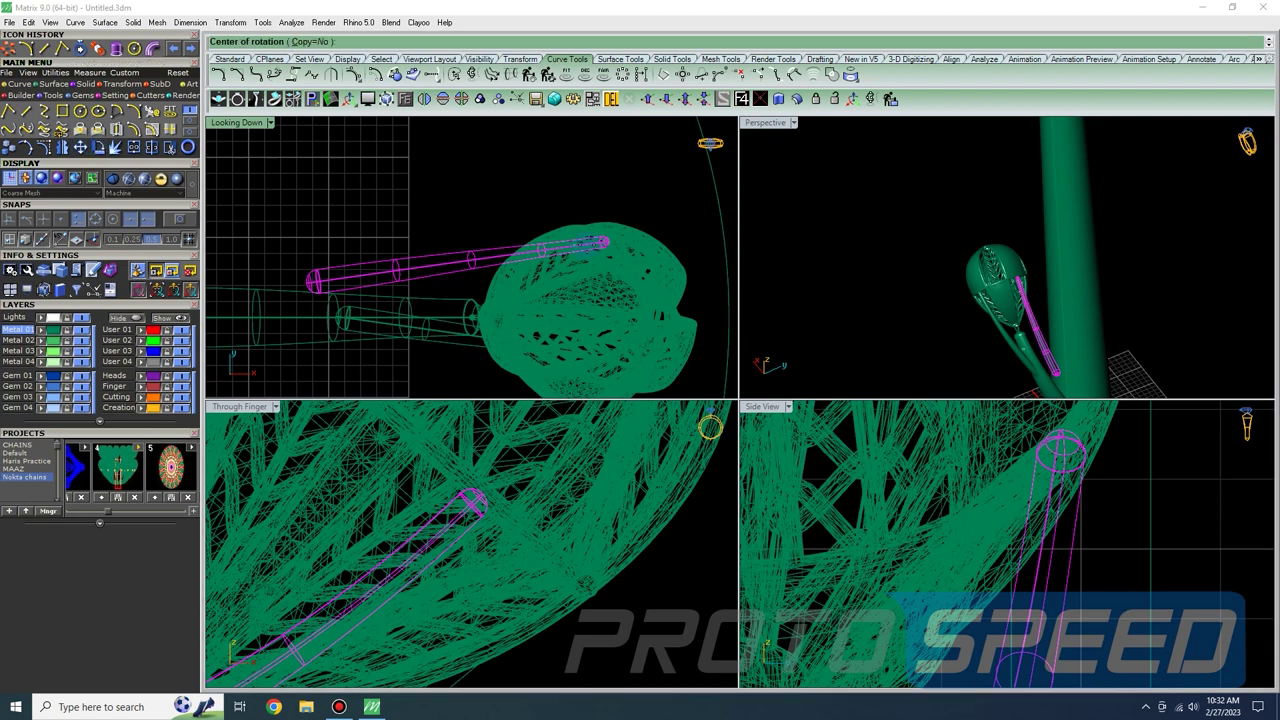
{"action": "left_click", "coordinate": [292, 283]}
{"action": "key", "text": "Escape"}
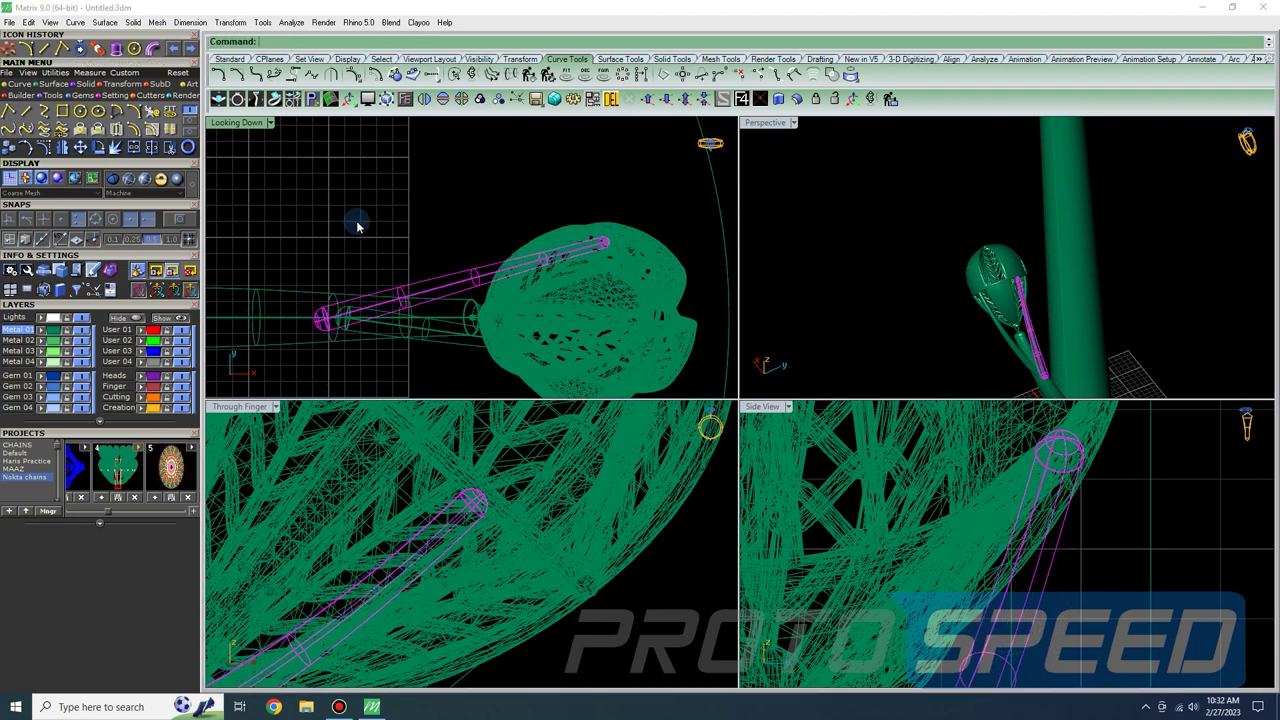
- Rotate the mirrored support pipe about its tip in the Through Finger view so its lower end meets the curved arm
{"action": "right_click_drag", "start_coordinate": [1028, 310], "coordinate": [940, 305]}
{"action": "scroll", "coordinate": [995, 281], "scroll_direction": "up", "scroll_amount": 6}
{"action": "right_click_drag", "start_coordinate": [526, 449], "coordinate": [451, 545]}
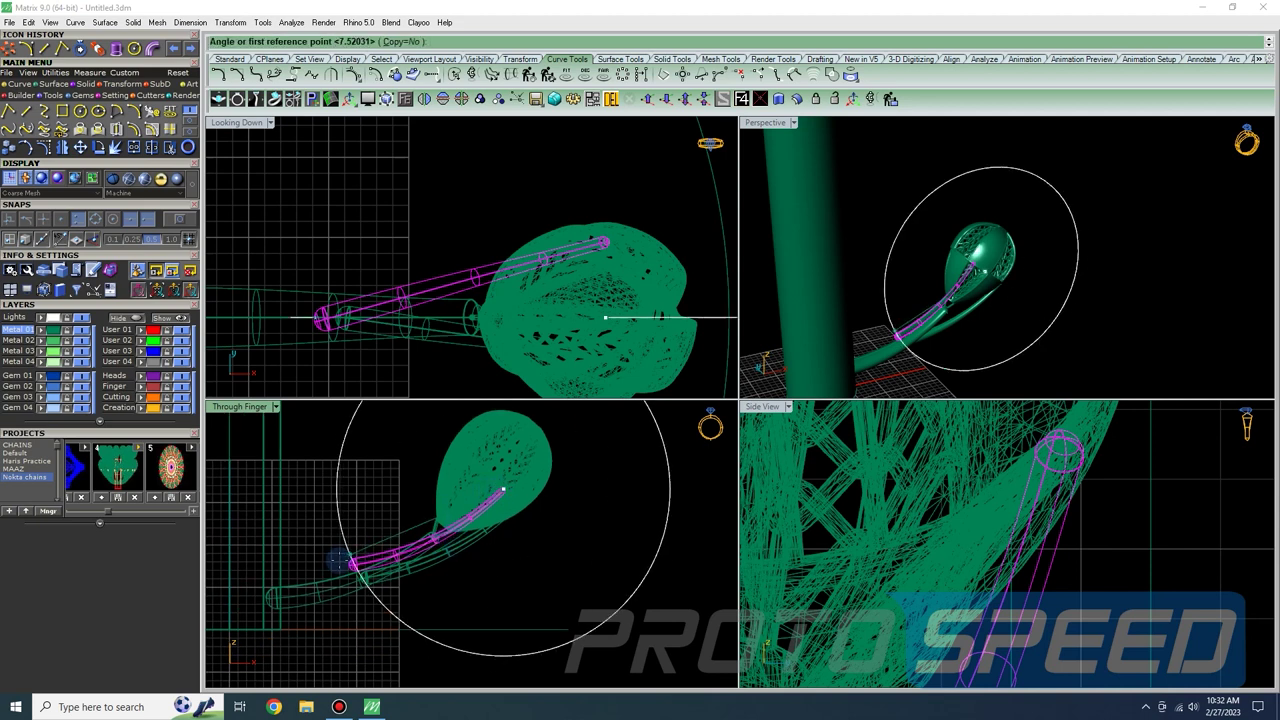
{"action": "left_click", "coordinate": [331, 571]}
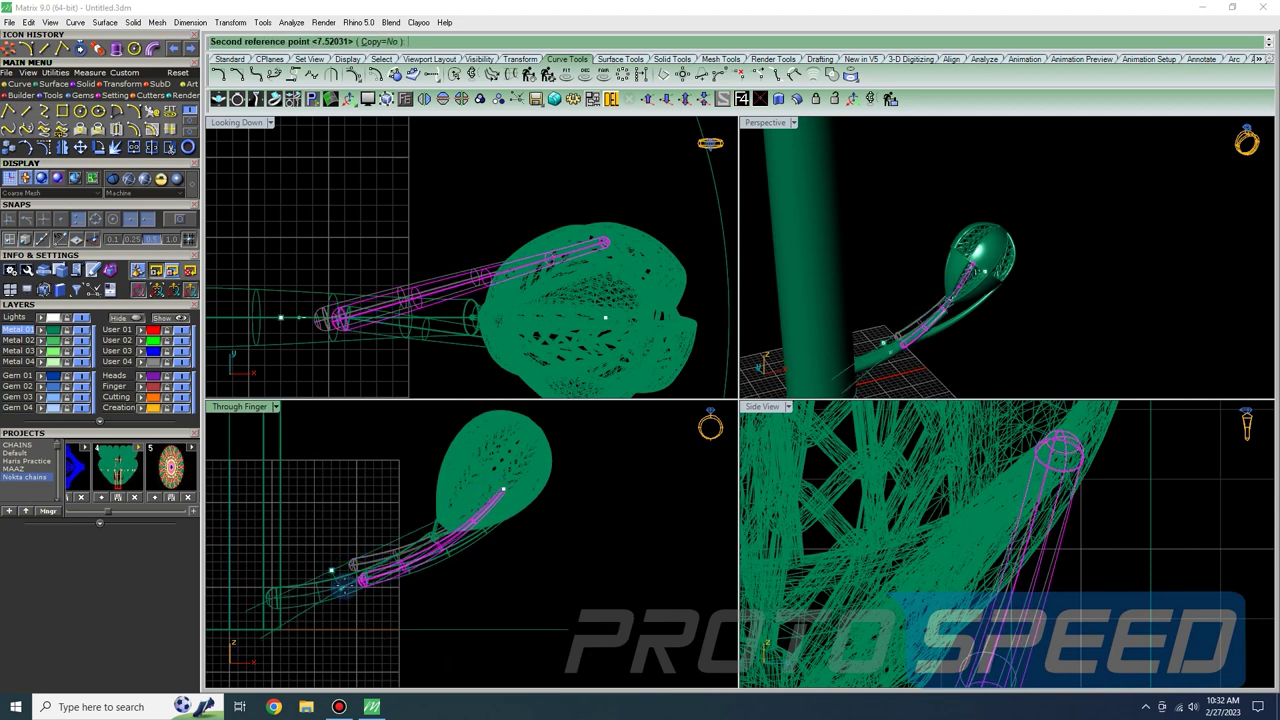
{"action": "left_click", "coordinate": [357, 594]}
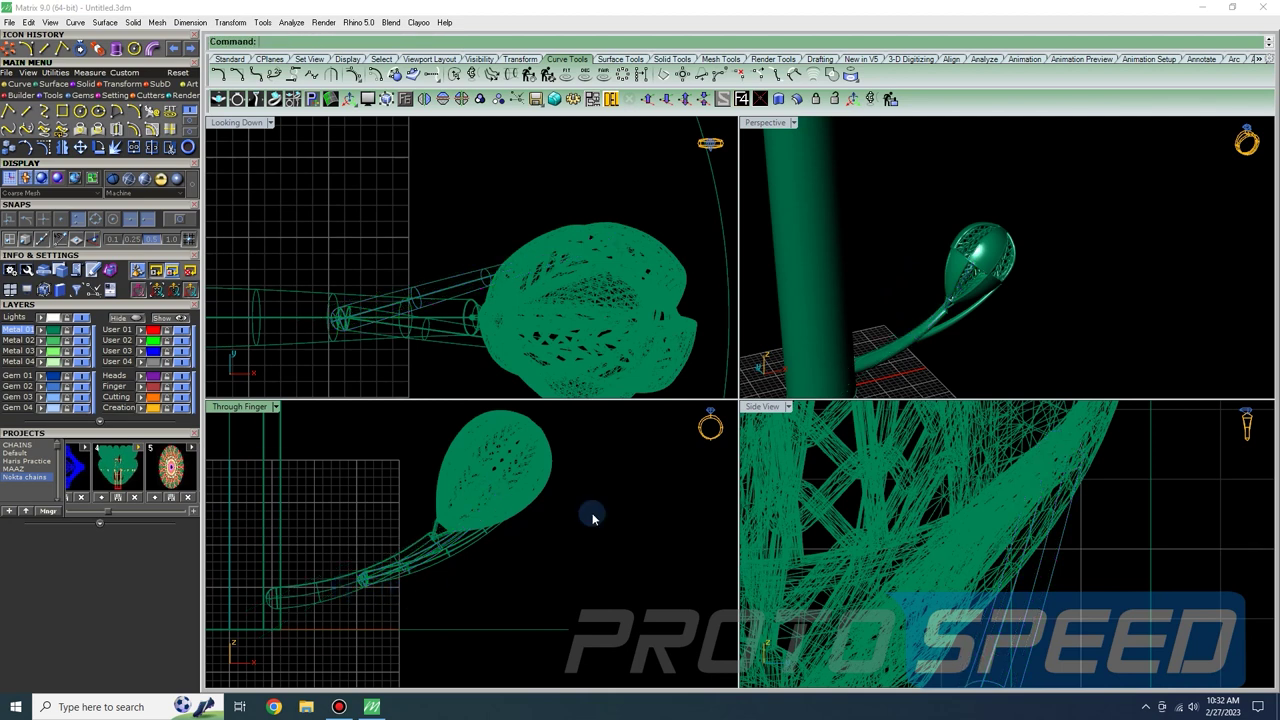
{"action": "right_click_drag", "start_coordinate": [907, 358], "coordinate": [957, 265]}
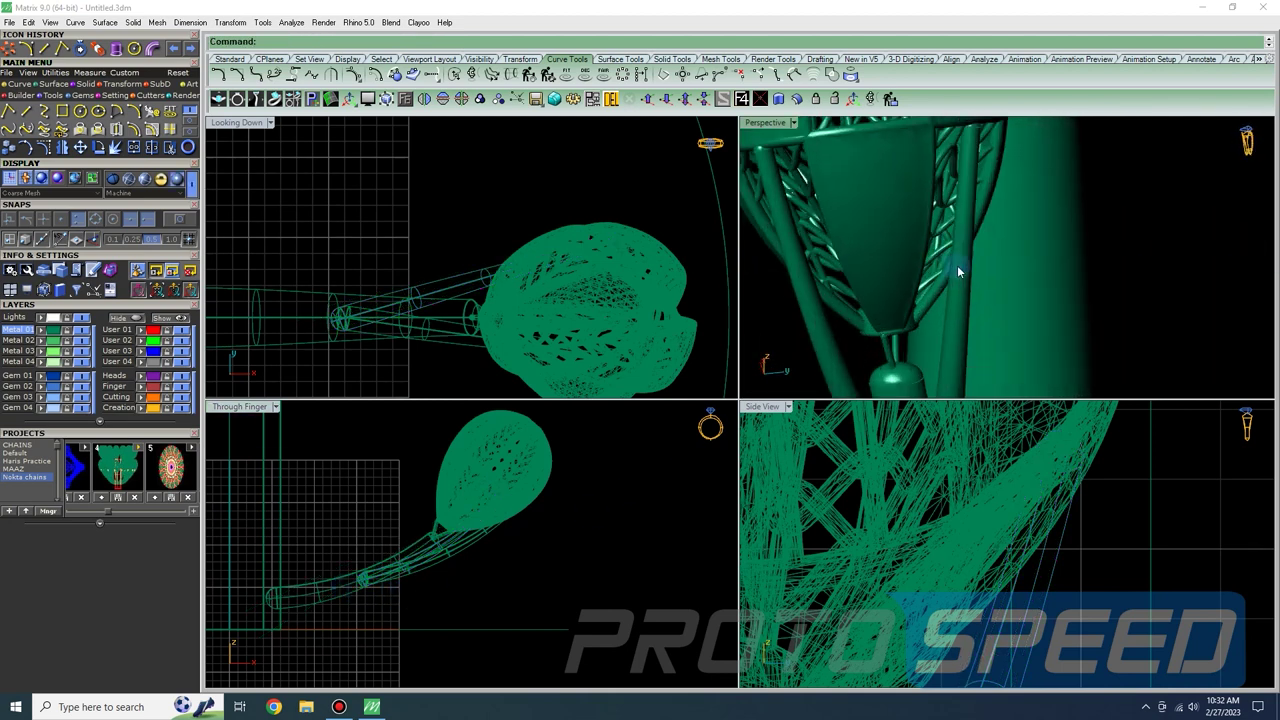
- Mirror both side support pipes in the Through Finger view about an angled plane through their lower ends, keeping the originals
{"action": "left_click", "coordinate": [820, 343], "text": "shift"}
{"action": "scroll", "coordinate": [484, 333], "scroll_direction": "down", "scroll_amount": 8}
{"action": "right_click_drag", "start_coordinate": [431, 477], "coordinate": [446, 522]}
{"action": "scroll", "coordinate": [446, 521], "scroll_direction": "up", "scroll_amount": 2}
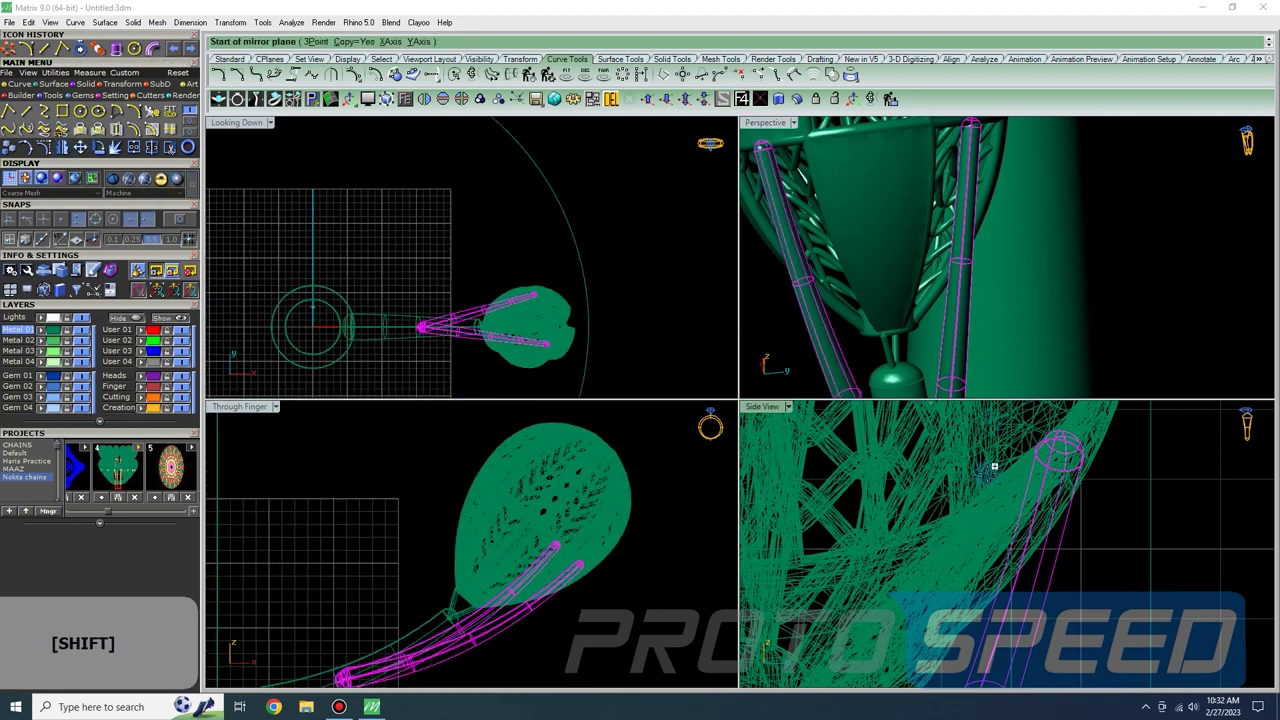
{"action": "scroll", "coordinate": [969, 547], "scroll_direction": "down", "scroll_amount": 5}
{"action": "scroll", "coordinate": [581, 642], "scroll_direction": "down", "scroll_amount": 6}
{"action": "right_click_drag", "start_coordinate": [584, 625], "coordinate": [626, 589]}
{"action": "scroll", "coordinate": [560, 633], "scroll_direction": "up", "scroll_amount": 6}
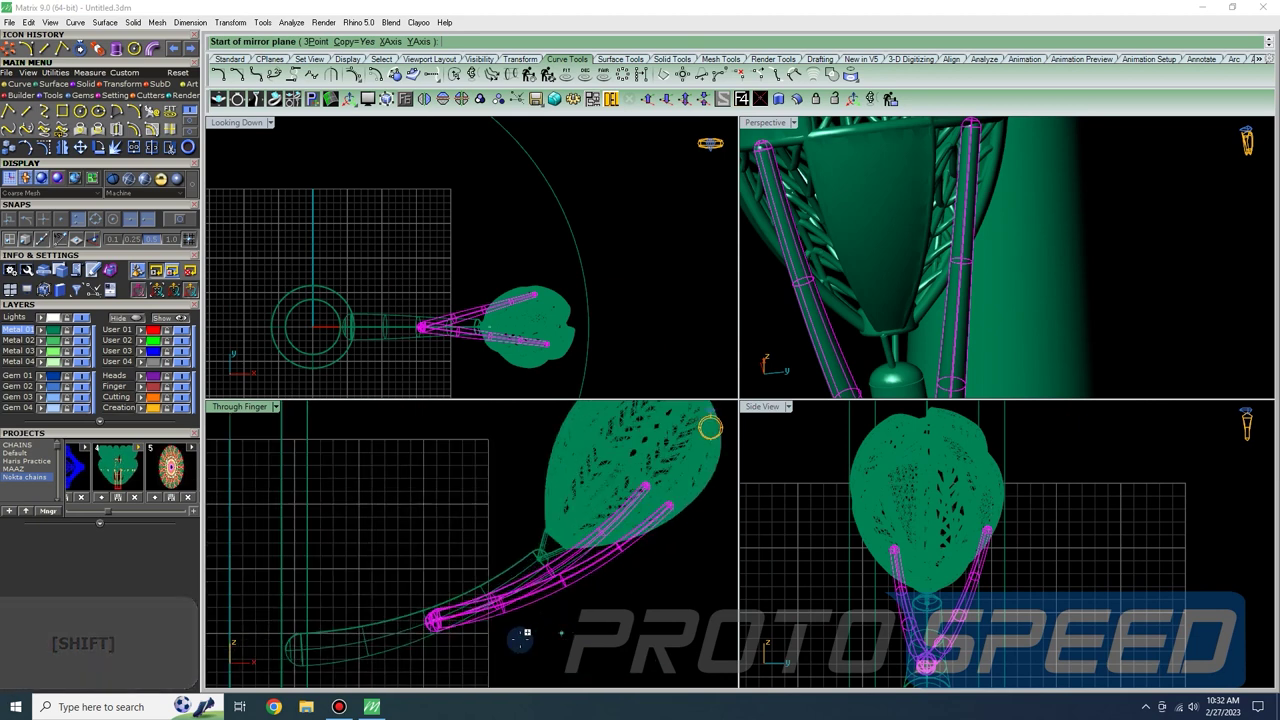
{"action": "scroll", "coordinate": [466, 622], "scroll_direction": "up", "scroll_amount": 5}
{"action": "left_click", "coordinate": [402, 616]}
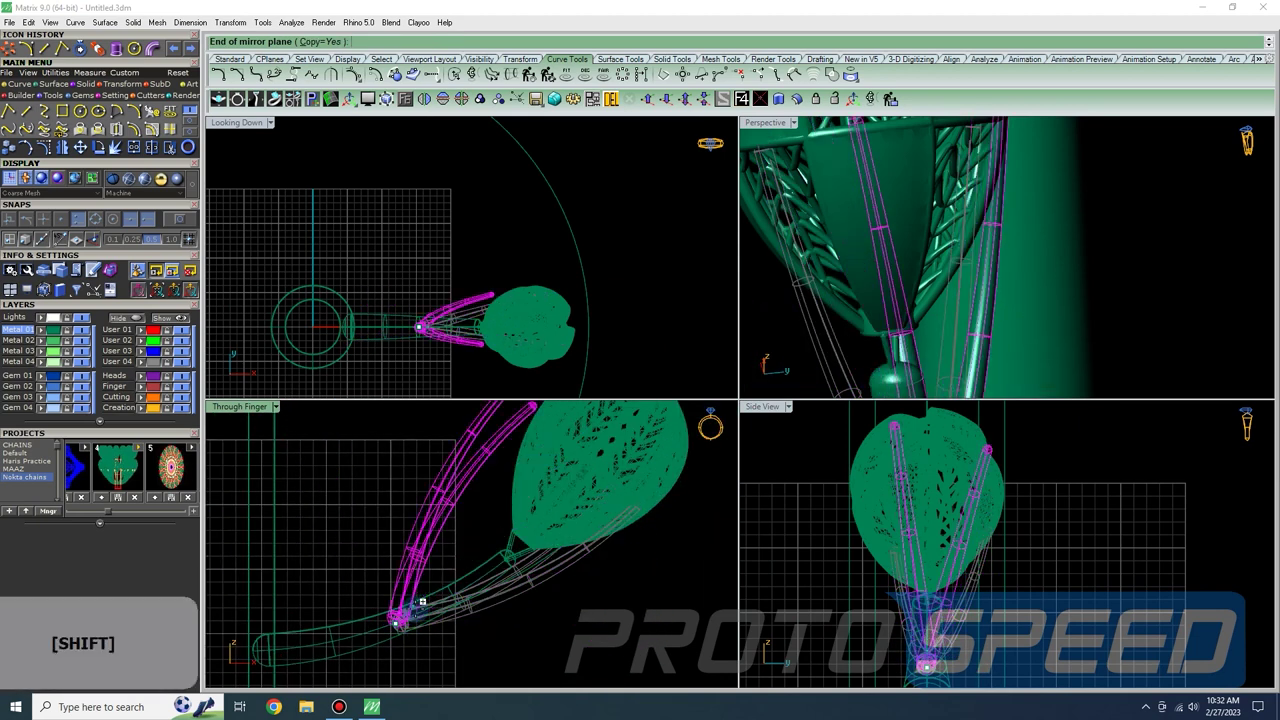
{"action": "left_click", "coordinate": [416, 607], "text": "shift"}
- Rotate the mirrored pair of upper support pipes about their lower ends in the Through Finger view, tilting their tips toward the ball
{"action": "scroll", "coordinate": [466, 545], "scroll_direction": "down", "scroll_amount": 2}
{"action": "right_click_drag", "start_coordinate": [471, 534], "coordinate": [417, 605]}
{"action": "left_click_drag", "start_coordinate": [419, 609], "coordinate": [339, 552]}
{"action": "right_click_drag", "start_coordinate": [885, 280], "coordinate": [1167, 128]}
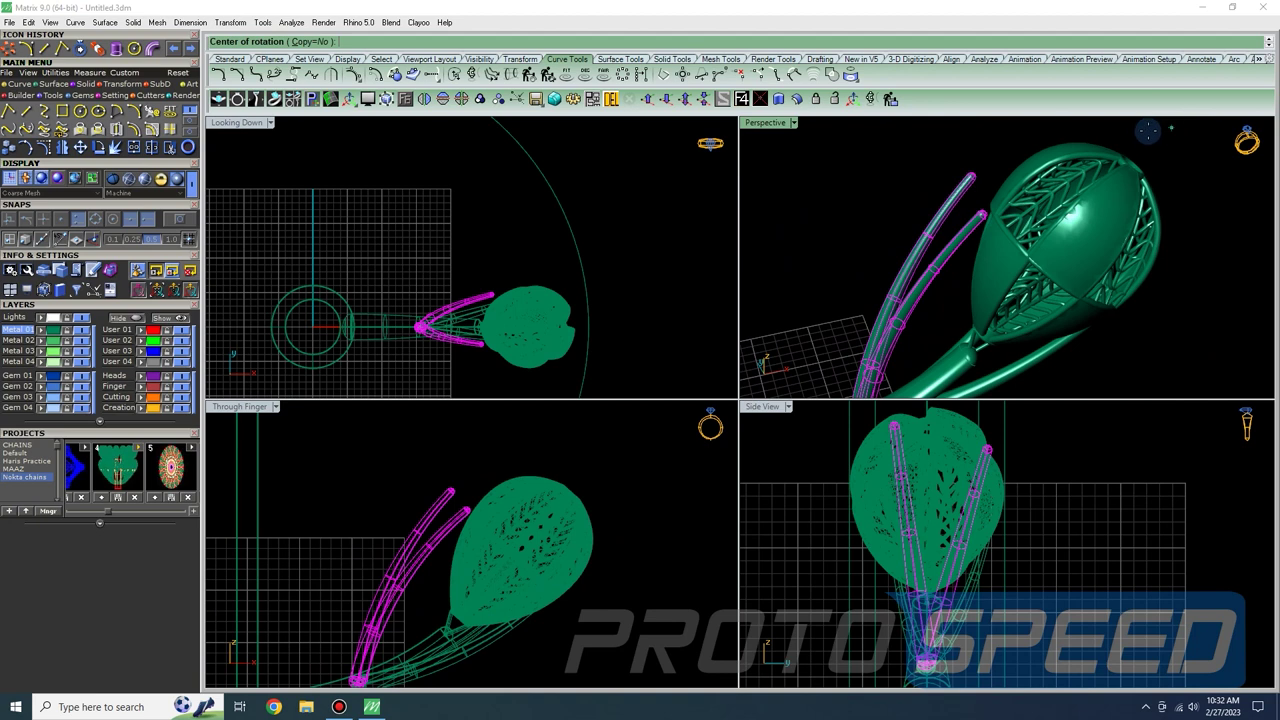
{"action": "scroll", "coordinate": [428, 600], "scroll_direction": "down", "scroll_amount": 3}
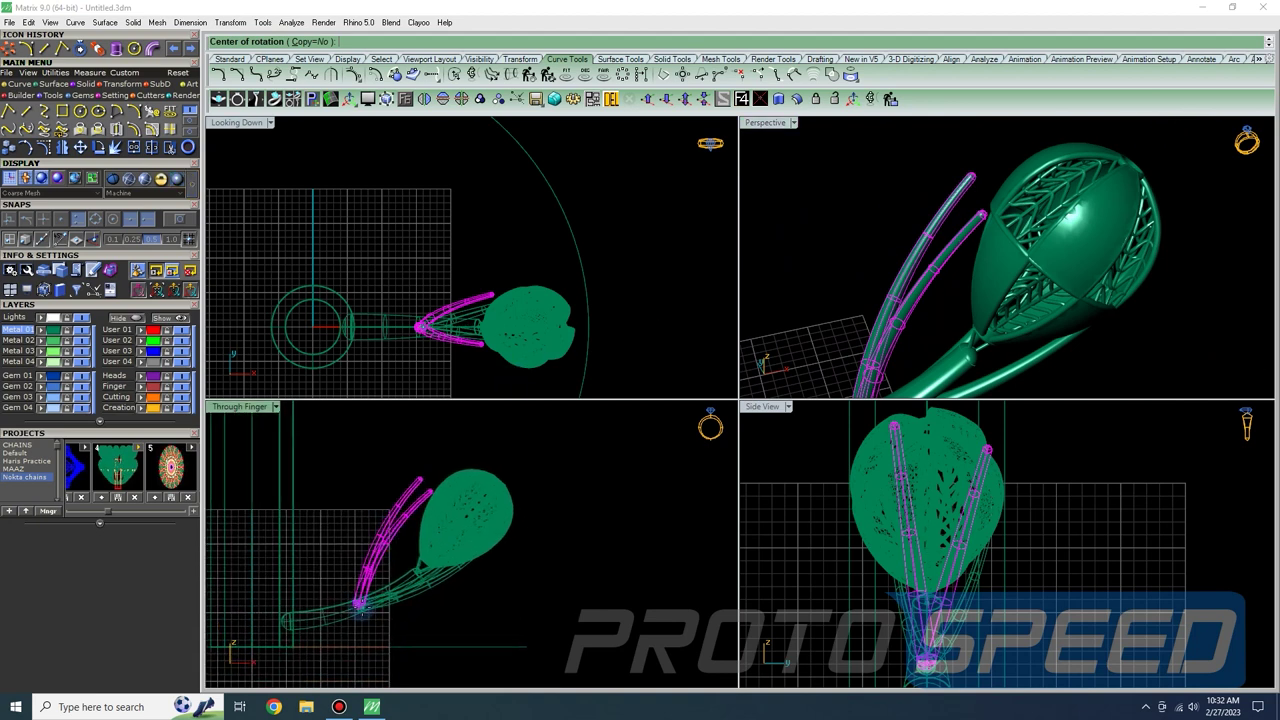
{"action": "left_click", "coordinate": [434, 455]}
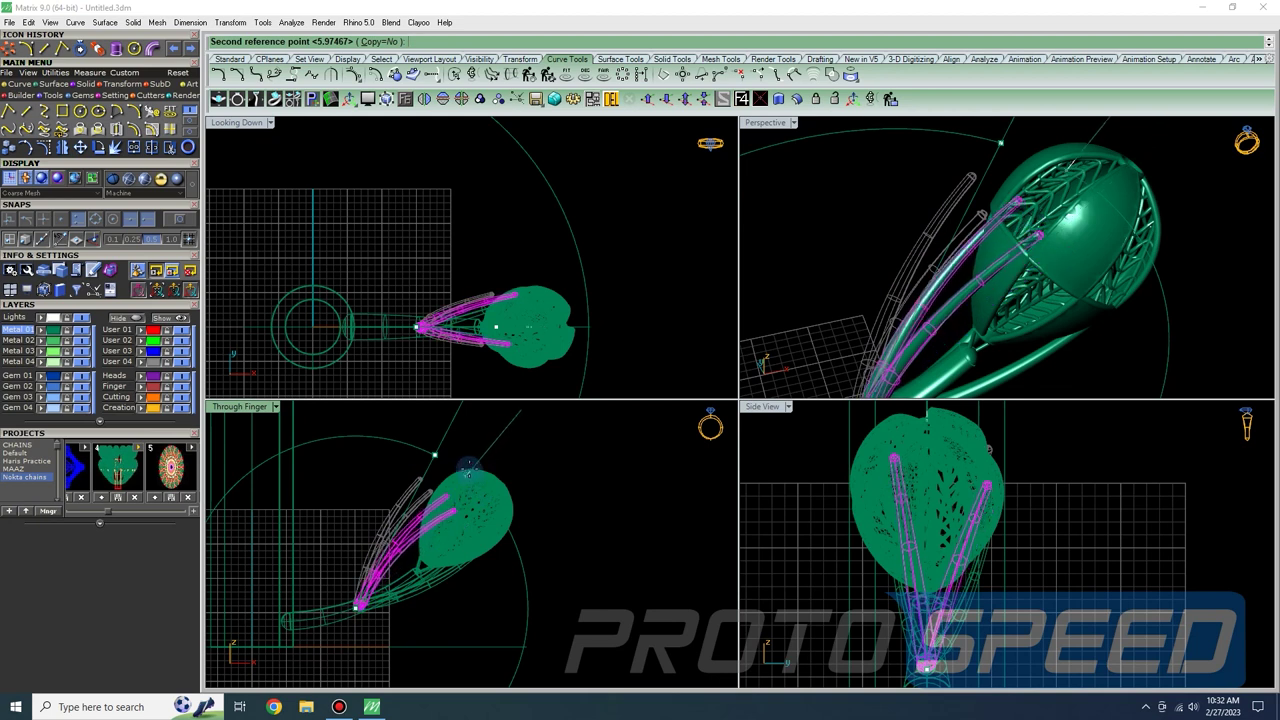
{"action": "left_click", "coordinate": [463, 455]}
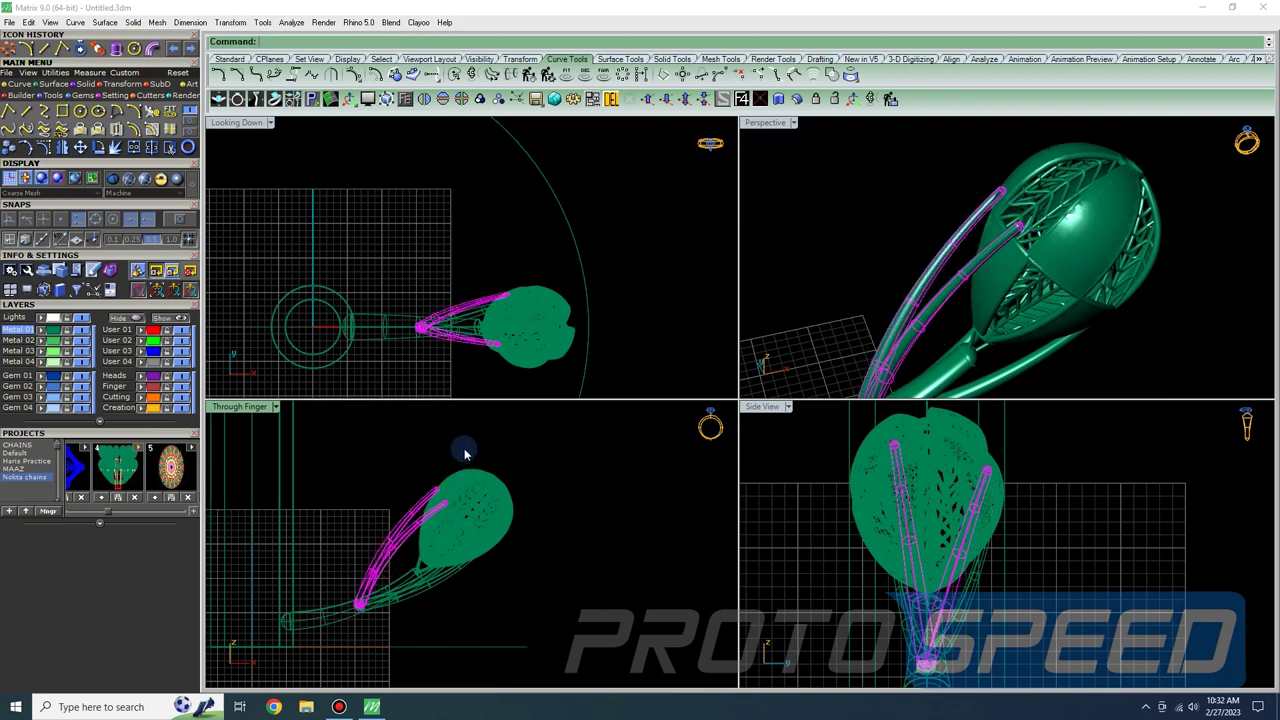
- Move the +Y upper support pipe alone inward and downward over the ball in the Side View
{"action": "left_click", "coordinate": [640, 217]}
{"action": "right_click_drag", "start_coordinate": [850, 235], "coordinate": [1105, 219]}
{"action": "scroll", "coordinate": [550, 292], "scroll_direction": "up", "scroll_amount": 8}
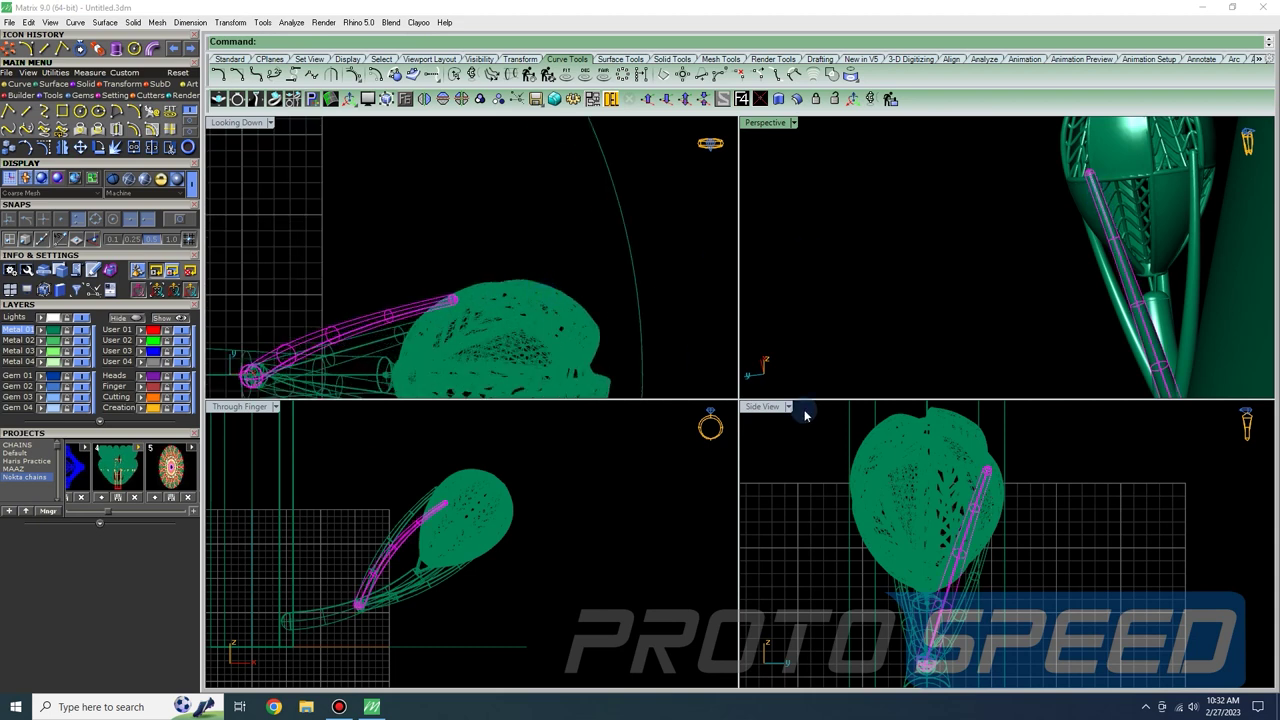
{"action": "scroll", "coordinate": [1016, 495], "scroll_direction": "up", "scroll_amount": 5}
{"action": "scroll", "coordinate": [929, 451], "scroll_direction": "up", "scroll_amount": 6}
{"action": "scroll", "coordinate": [929, 453], "scroll_direction": "down", "scroll_amount": 7}
{"action": "right_click_drag", "start_coordinate": [925, 478], "coordinate": [929, 483]}
{"action": "left_click_drag", "start_coordinate": [955, 492], "coordinate": [913, 503]}
{"action": "scroll", "coordinate": [468, 520], "scroll_direction": "up", "scroll_amount": 5}
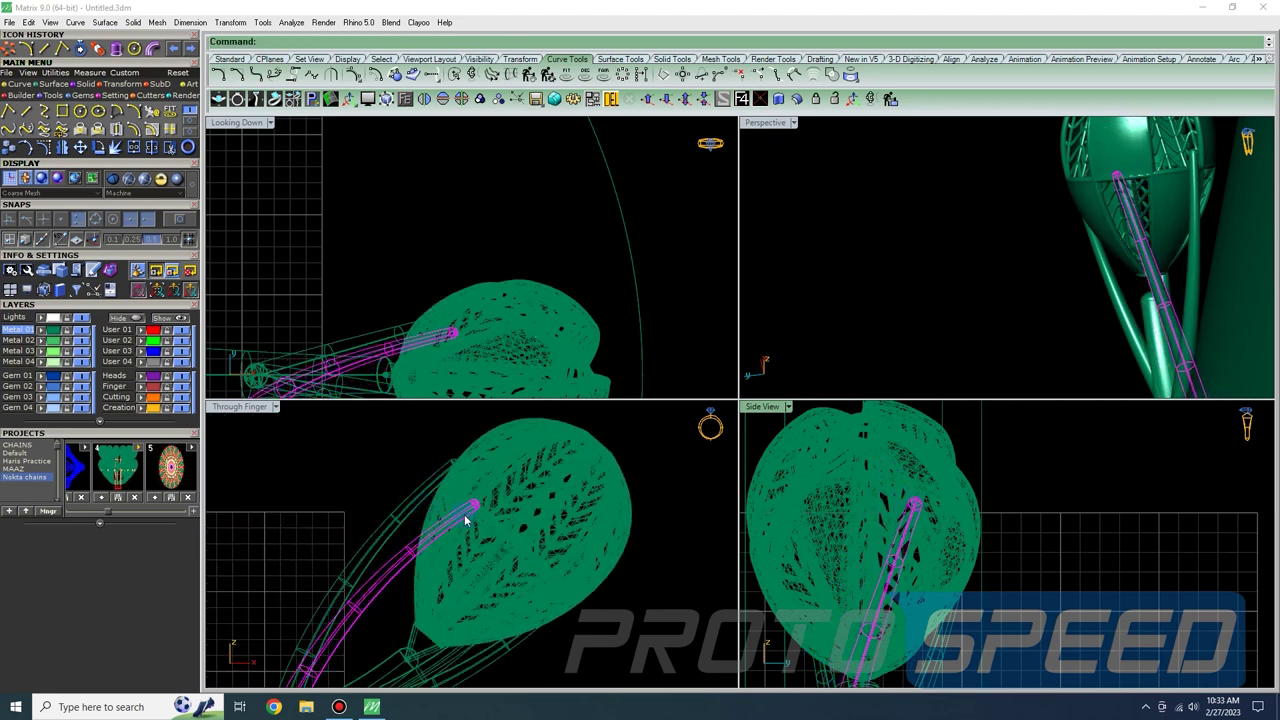
- Rotate the +Y upper support pipe about its lower end in the Through Finger view to bring its tip to the ball's outer wall
{"action": "scroll", "coordinate": [471, 503], "scroll_direction": "down", "scroll_amount": 4}
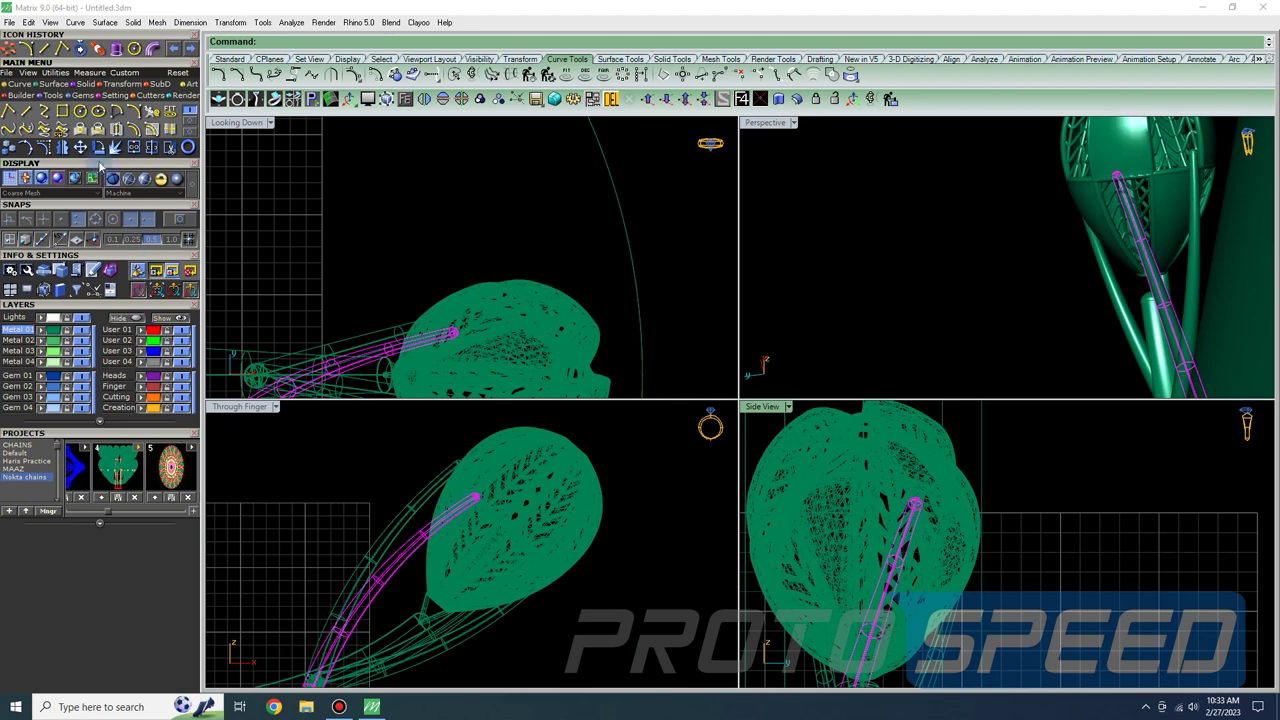
{"action": "scroll", "coordinate": [312, 544], "scroll_direction": "down", "scroll_amount": 1}
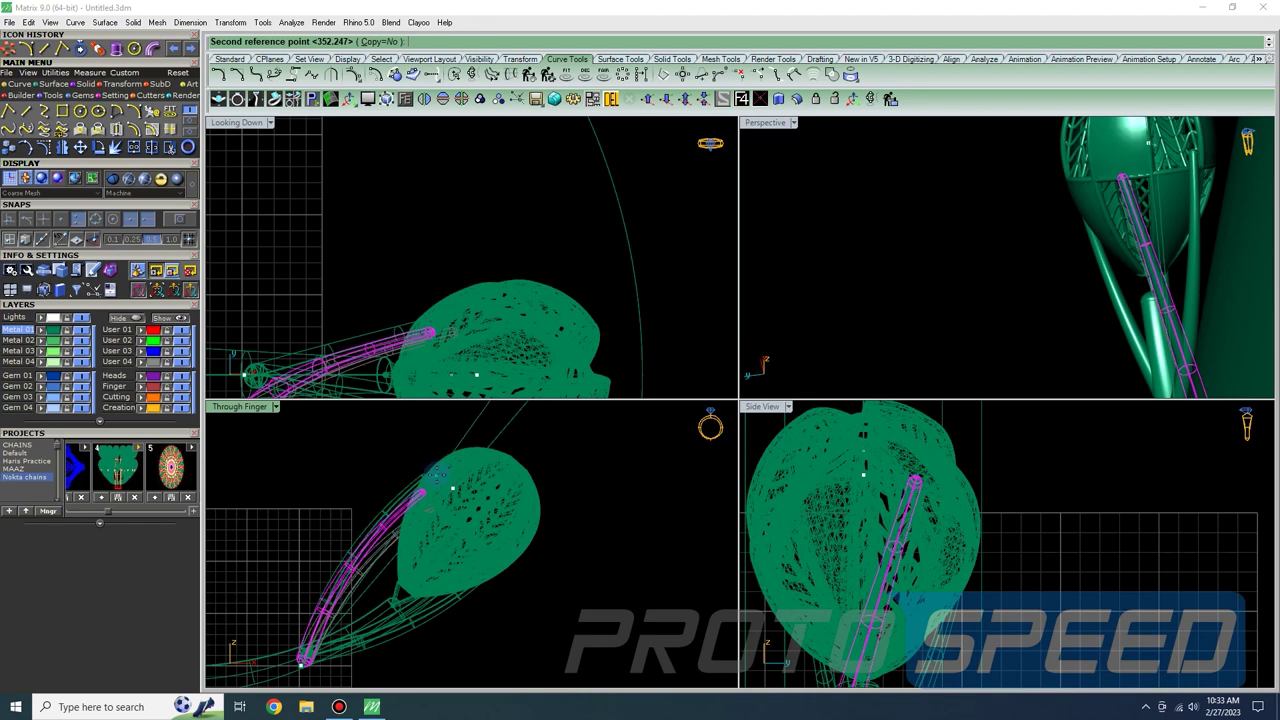
{"action": "mouse_move", "coordinate": [1166, 187]}
{"action": "right_mouse_down"}
{"action": "mouse_move", "coordinate": [1135, 196]}
{"action": "mouse_move", "coordinate": [1162, 203]}
{"action": "right_mouse_up"}
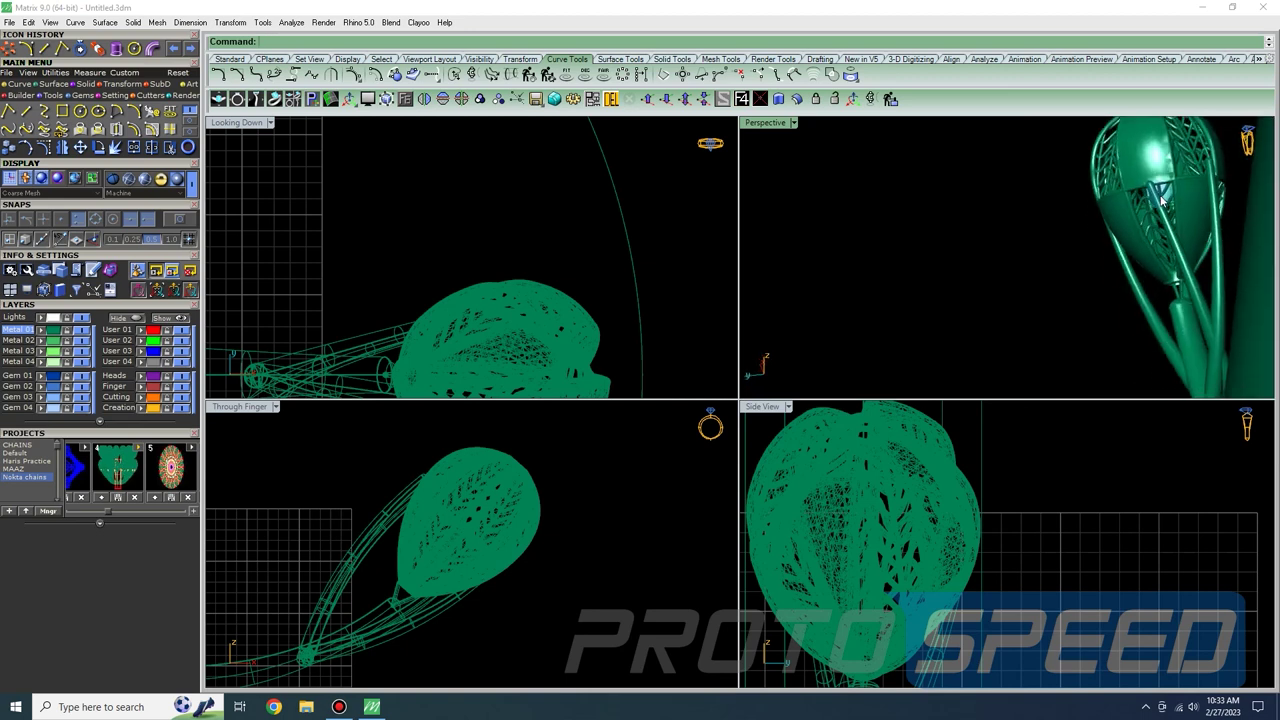
- Nudge the +Y upper support pipe's tip into the ball's wall in the Through Finger view and slightly down in the Side View
{"action": "scroll", "coordinate": [1162, 203], "scroll_direction": "up", "scroll_amount": 5}
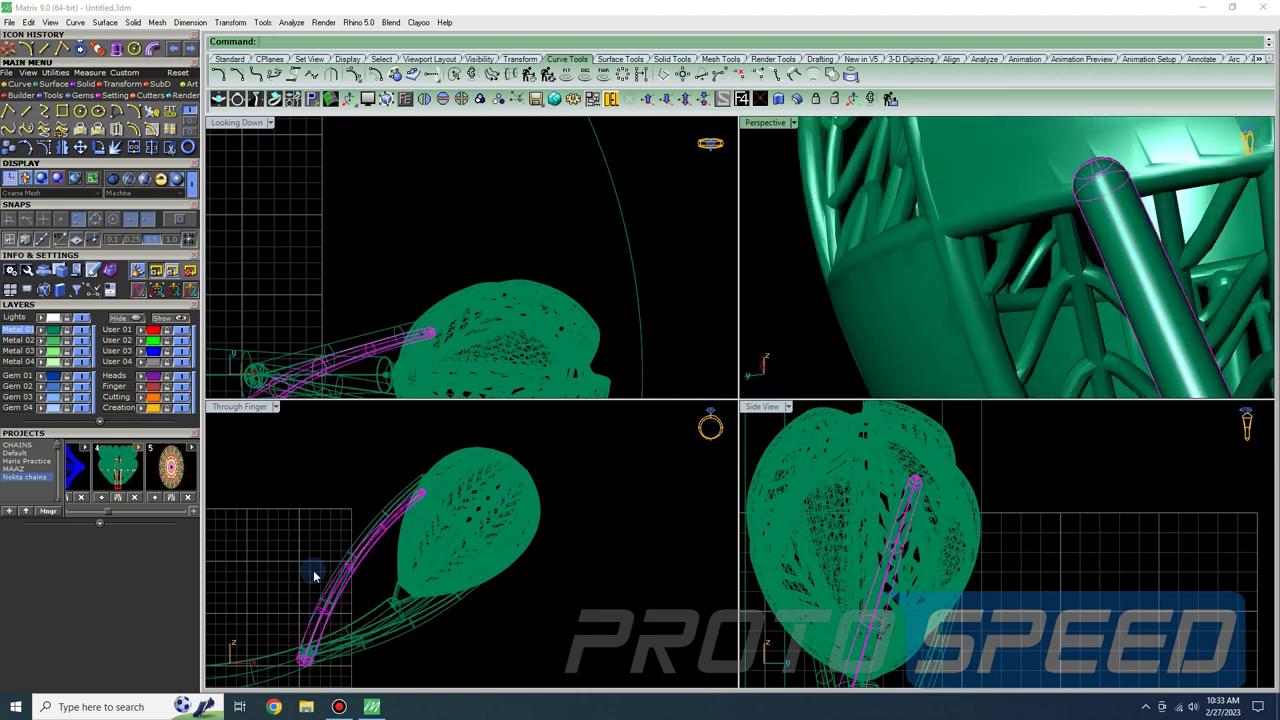
{"action": "scroll", "coordinate": [430, 501], "scroll_direction": "up", "scroll_amount": 5}
{"action": "left_click_drag", "start_coordinate": [409, 487], "coordinate": [419, 492]}
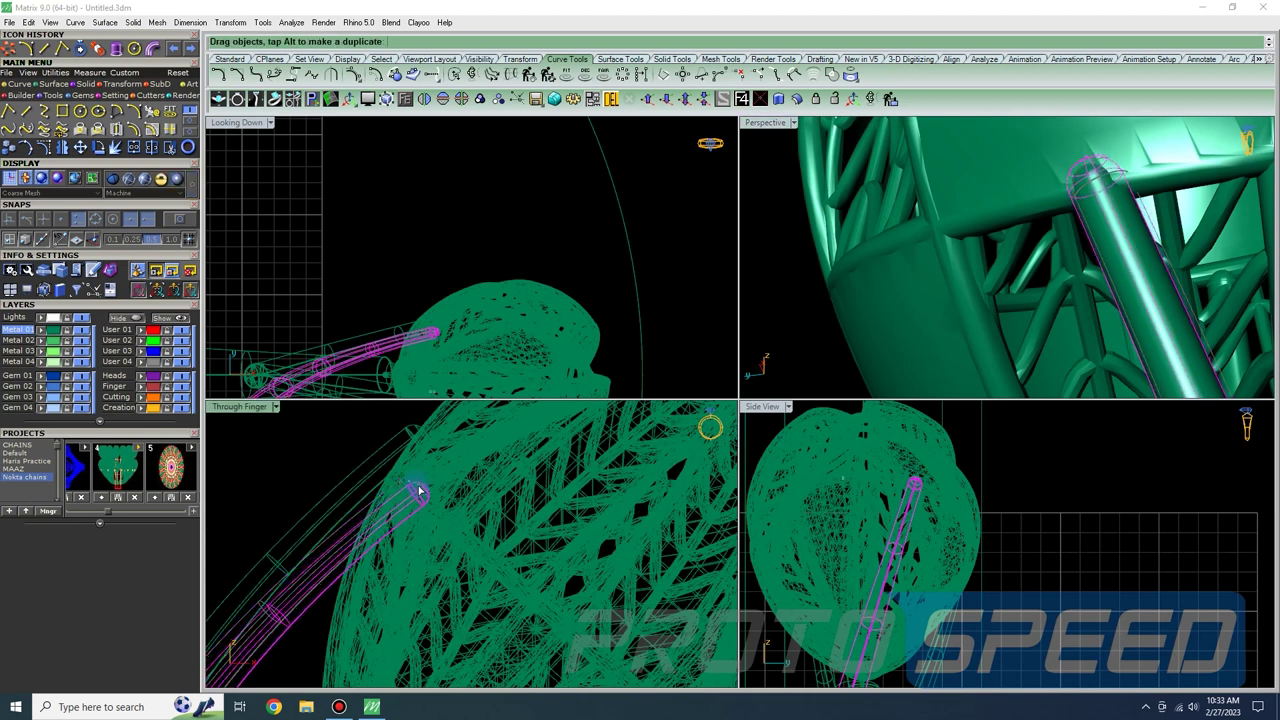
{"action": "scroll", "coordinate": [926, 483], "scroll_direction": "up", "scroll_amount": 5}
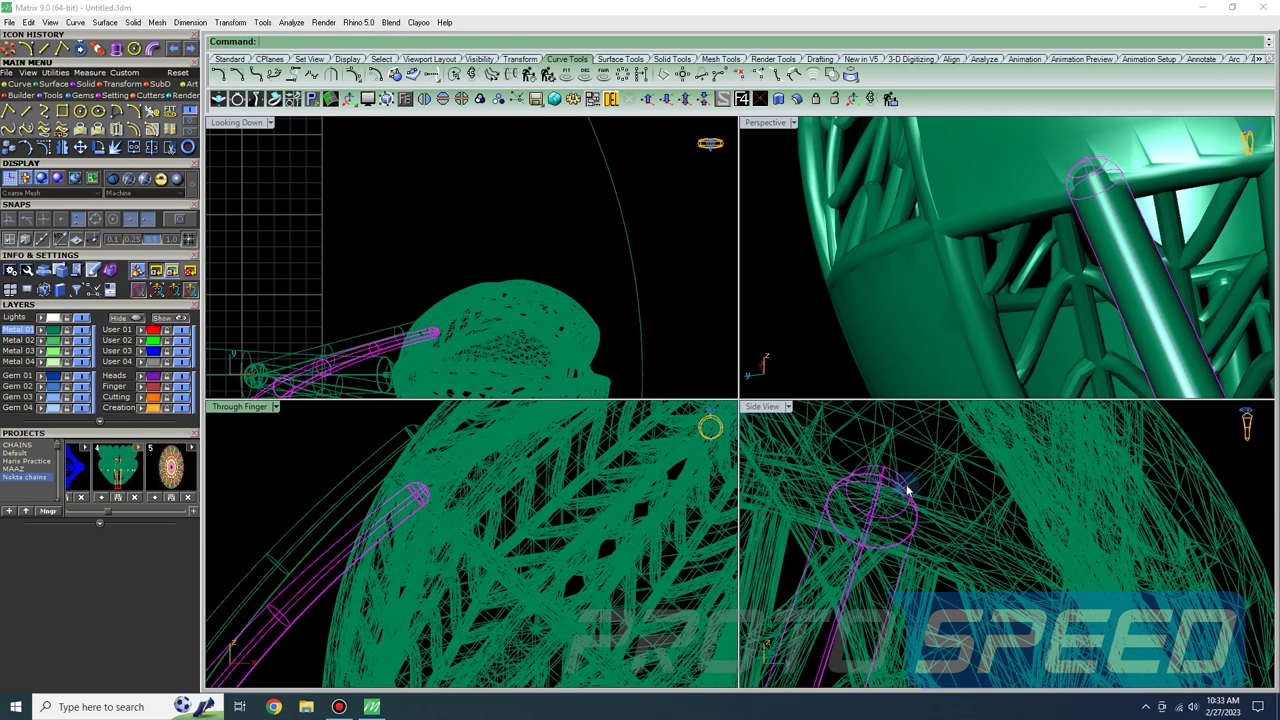
{"action": "left_click_drag", "start_coordinate": [885, 489], "coordinate": [886, 496]}
{"action": "scroll", "coordinate": [857, 508], "scroll_direction": "down", "scroll_amount": 5}
{"action": "scroll", "coordinate": [400, 350], "scroll_direction": "down", "scroll_amount": 3}
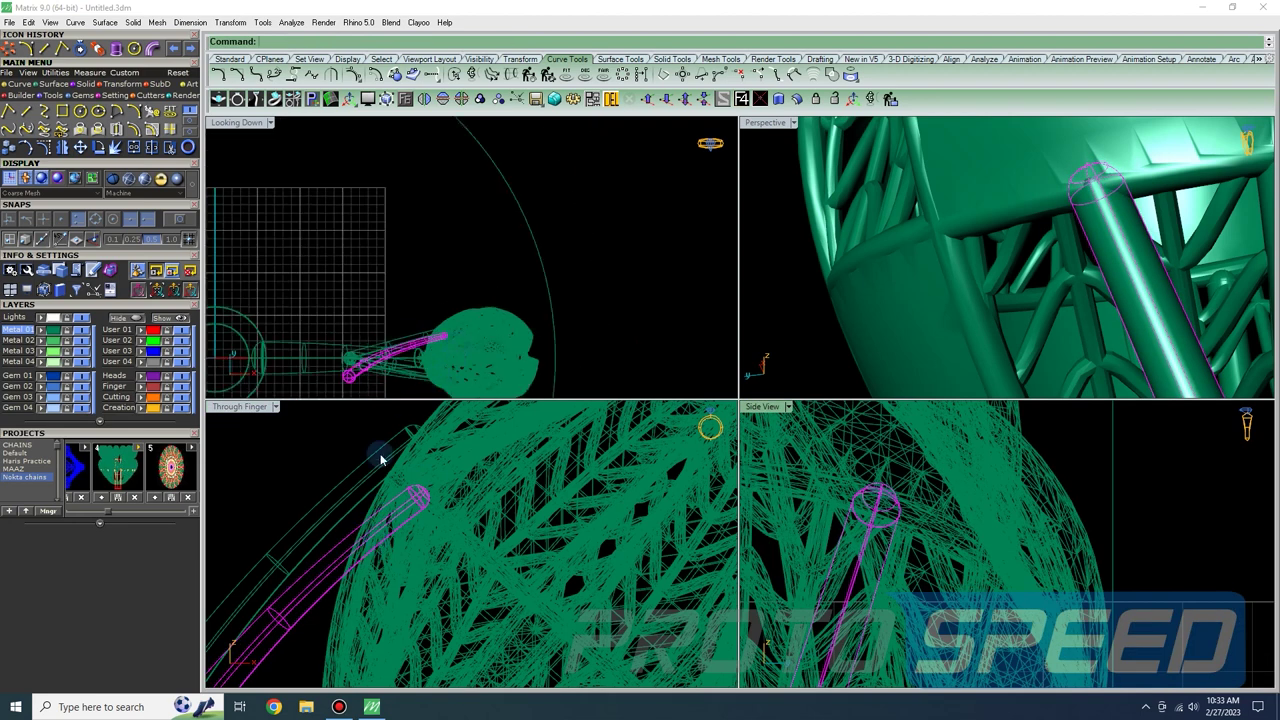
- Rotate the +Y upper support pipe about its tip in the Looking Down view, bringing its lower end onto the arm's centre line
{"action": "scroll", "coordinate": [333, 558], "scroll_direction": "down", "scroll_amount": 3}
{"action": "scroll", "coordinate": [340, 565], "scroll_direction": "down", "scroll_amount": 5}
{"action": "scroll", "coordinate": [380, 367], "scroll_direction": "up", "scroll_amount": 5}
{"action": "scroll", "coordinate": [372, 364], "scroll_direction": "down", "scroll_amount": 5}
{"action": "right_click_drag", "start_coordinate": [370, 340], "coordinate": [379, 294]}
{"action": "left_click", "coordinate": [101, 150]}
{"action": "scroll", "coordinate": [366, 271], "scroll_direction": "up", "scroll_amount": 1}
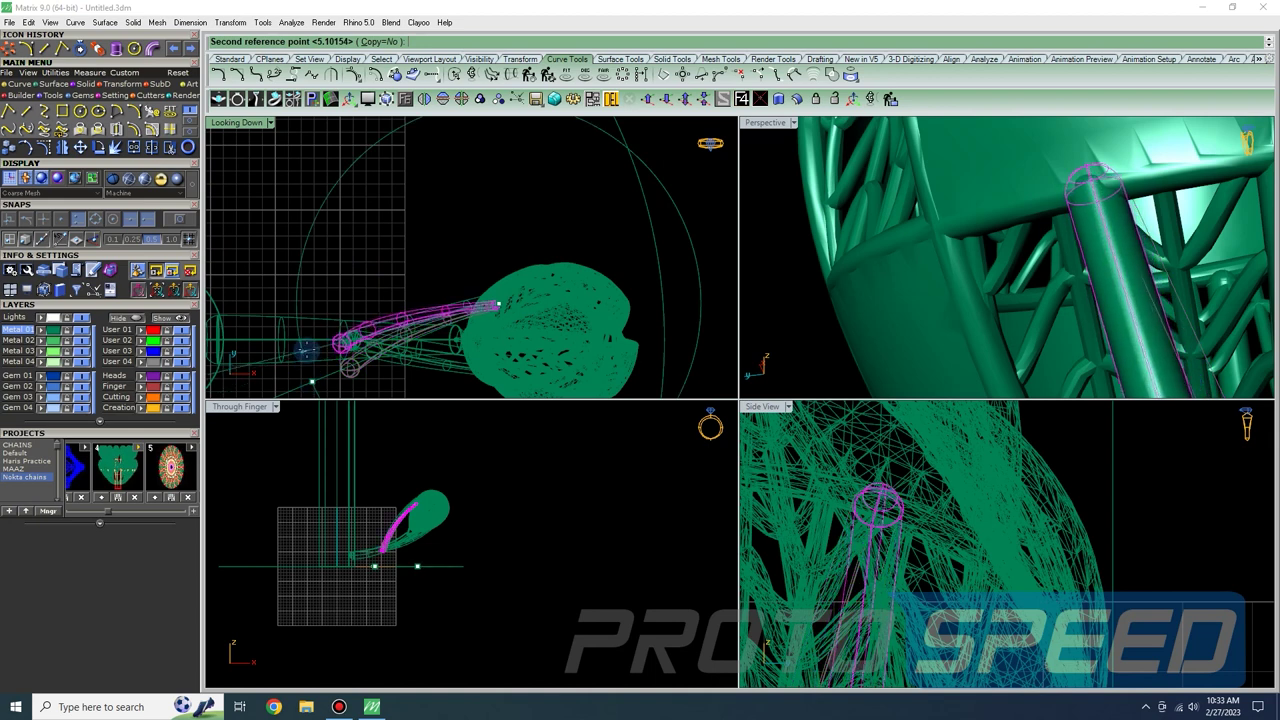
{"action": "left_click", "coordinate": [307, 350]}
- Move the opposite upper support pipe outward and downward past the ball's side in the Side View
{"action": "scroll", "coordinate": [1048, 247], "scroll_direction": "down", "scroll_amount": 12}
{"action": "right_click_drag", "start_coordinate": [1080, 257], "coordinate": [1018, 240]}
{"action": "scroll", "coordinate": [1097, 263], "scroll_direction": "up", "scroll_amount": 6}
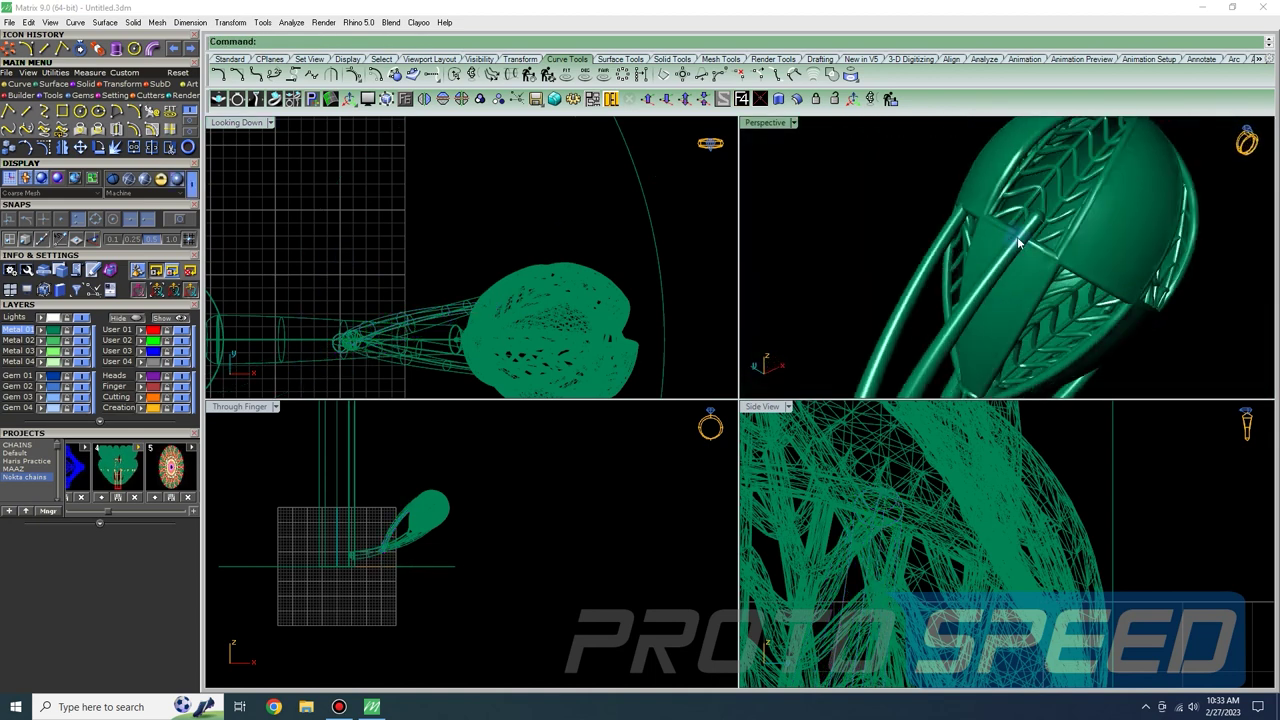
{"action": "scroll", "coordinate": [500, 286], "scroll_direction": "down", "scroll_amount": 5}
{"action": "scroll", "coordinate": [963, 565], "scroll_direction": "down", "scroll_amount": 6}
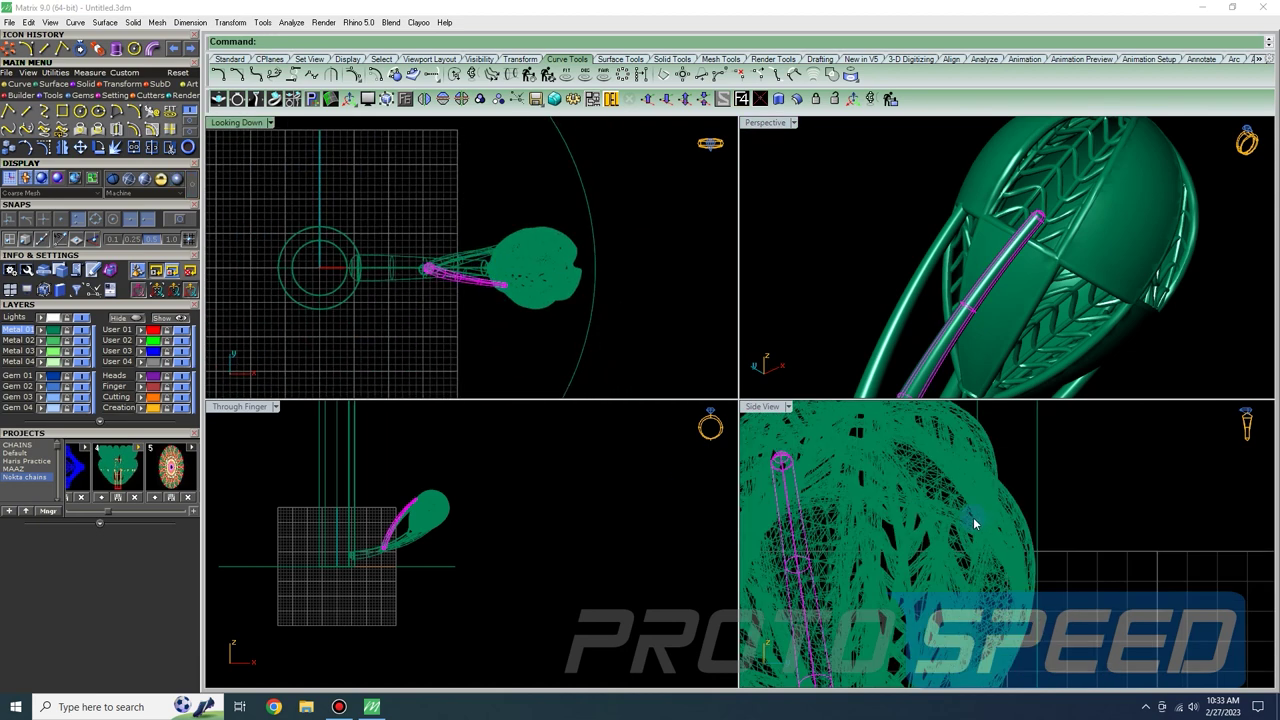
{"action": "scroll", "coordinate": [918, 505], "scroll_direction": "up", "scroll_amount": 3}
{"action": "left_click_drag", "start_coordinate": [911, 505], "coordinate": [840, 562]}
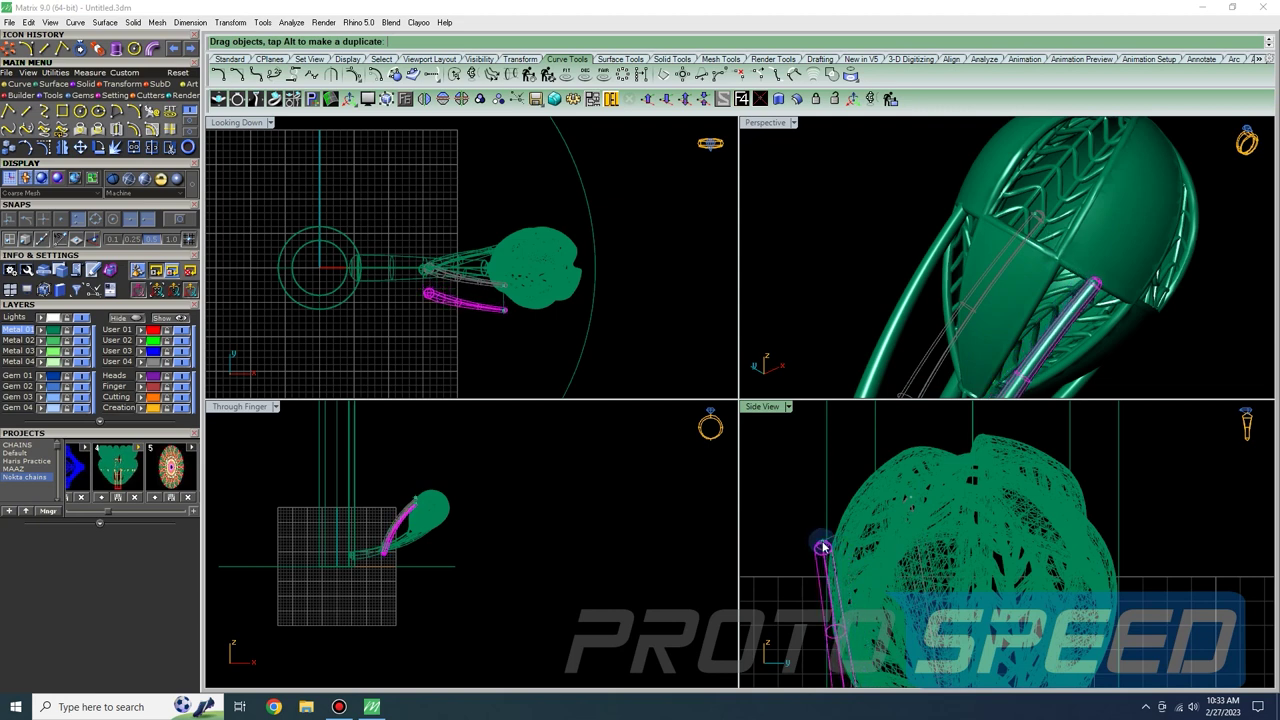
{"action": "scroll", "coordinate": [1104, 285], "scroll_direction": "up", "scroll_amount": 4}
{"action": "right_click_drag", "start_coordinate": [1024, 264], "coordinate": [1058, 282]}
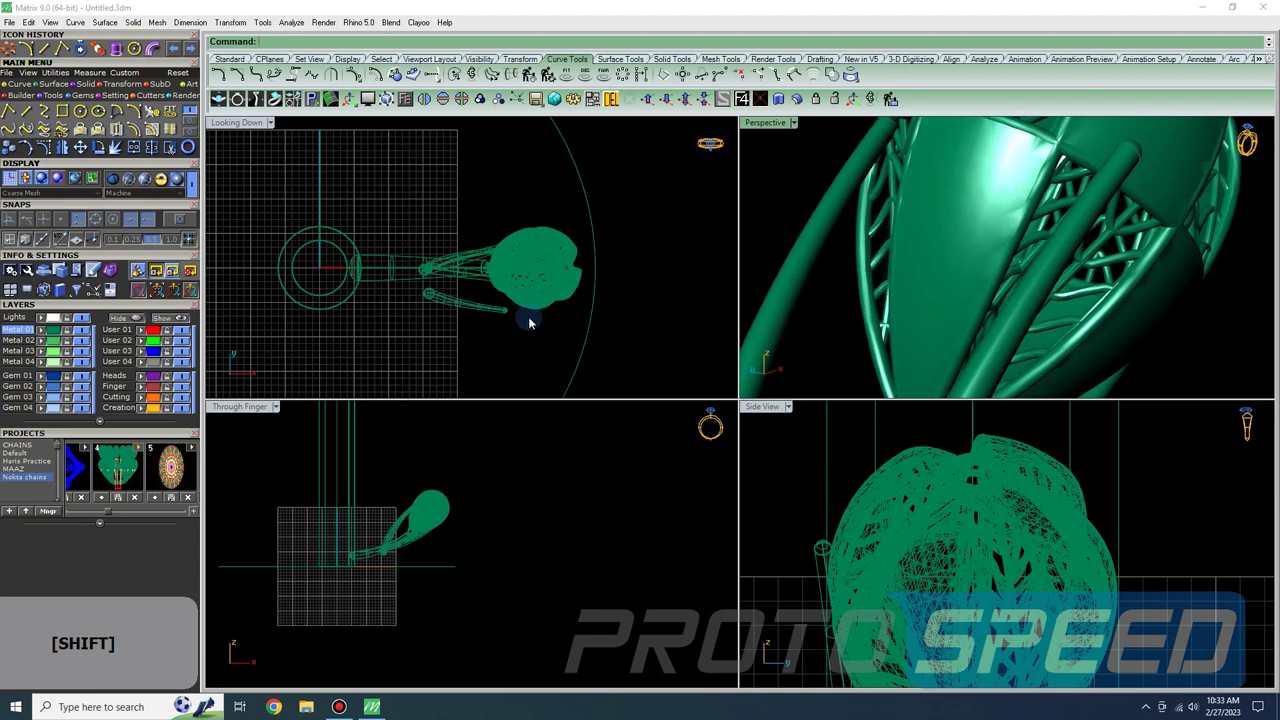
- Shift the second upper support pipe's tip onto the ball's side, adjusting it in the Looking Down and Side views
{"action": "scroll", "coordinate": [532, 322], "scroll_direction": "up", "scroll_amount": 5}
{"action": "left_click_drag", "start_coordinate": [437, 307], "coordinate": [501, 261]}
{"action": "scroll", "coordinate": [493, 514], "scroll_direction": "up", "scroll_amount": 1}
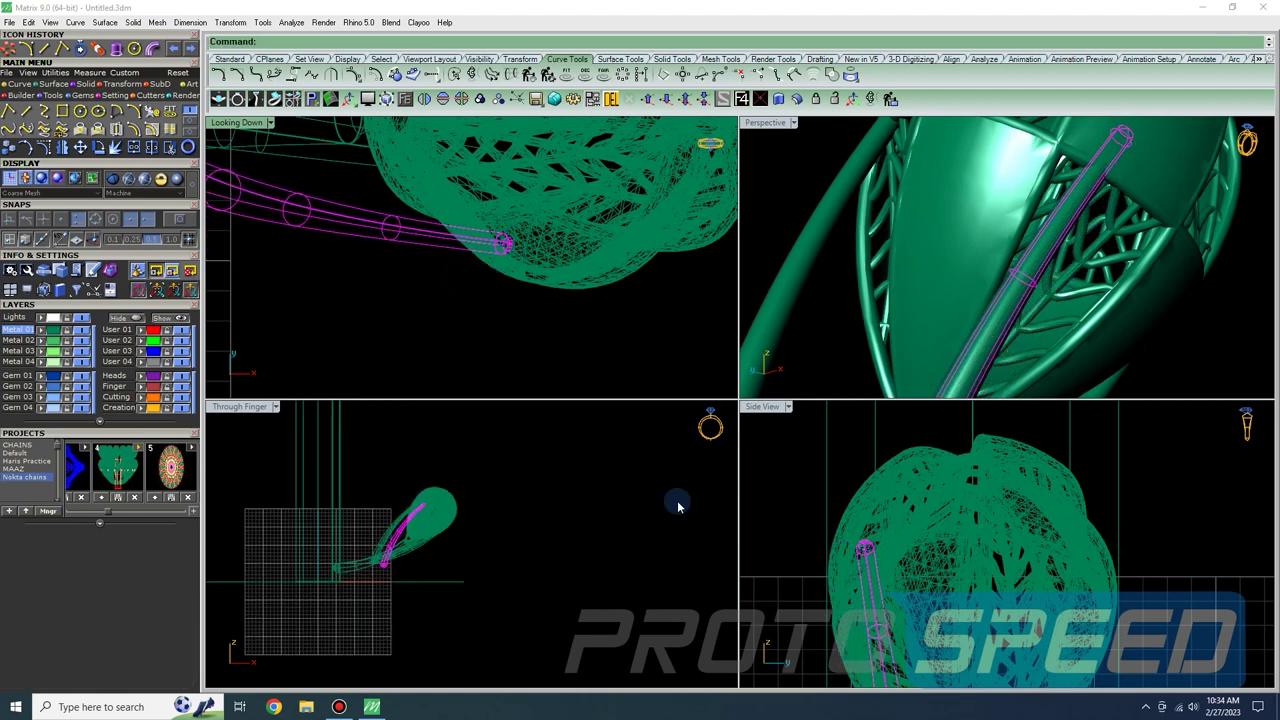
{"action": "scroll", "coordinate": [850, 537], "scroll_direction": "up", "scroll_amount": 5}
{"action": "left_click_drag", "start_coordinate": [822, 533], "coordinate": [762, 543]}
{"action": "left_click_drag", "start_coordinate": [508, 274], "coordinate": [532, 266]}
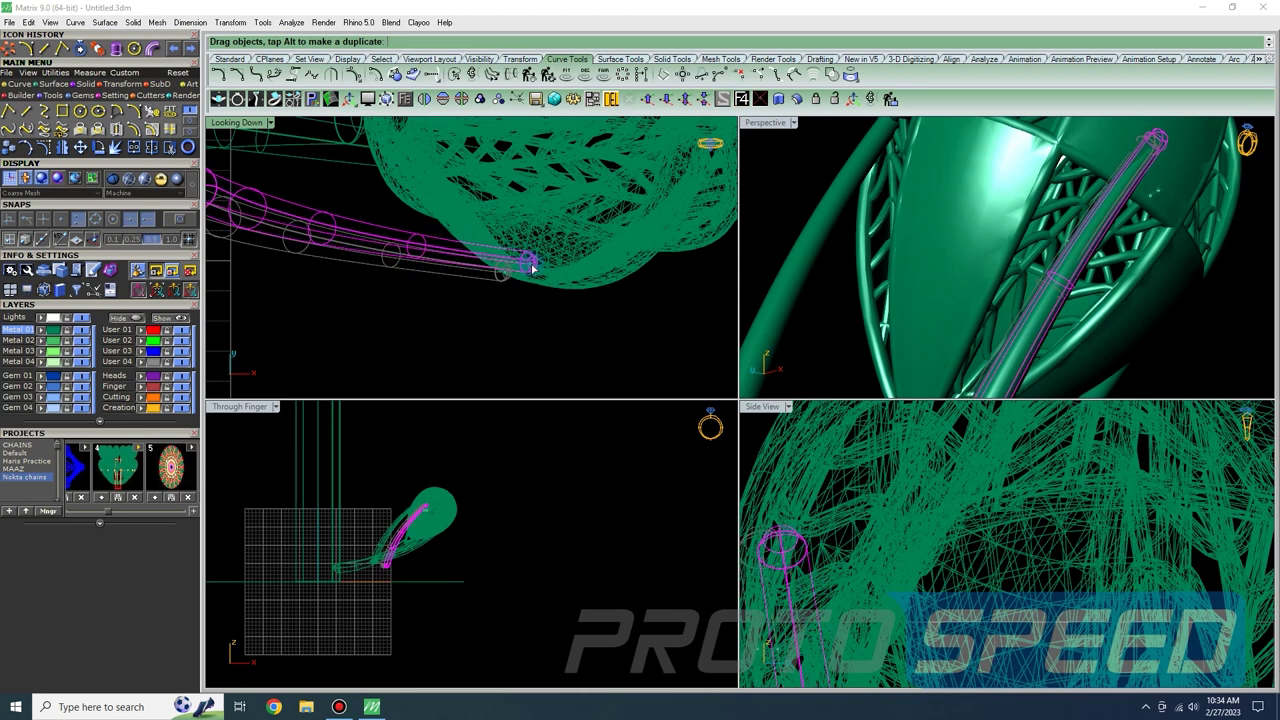
{"action": "scroll", "coordinate": [860, 569], "scroll_direction": "down", "scroll_amount": 5}
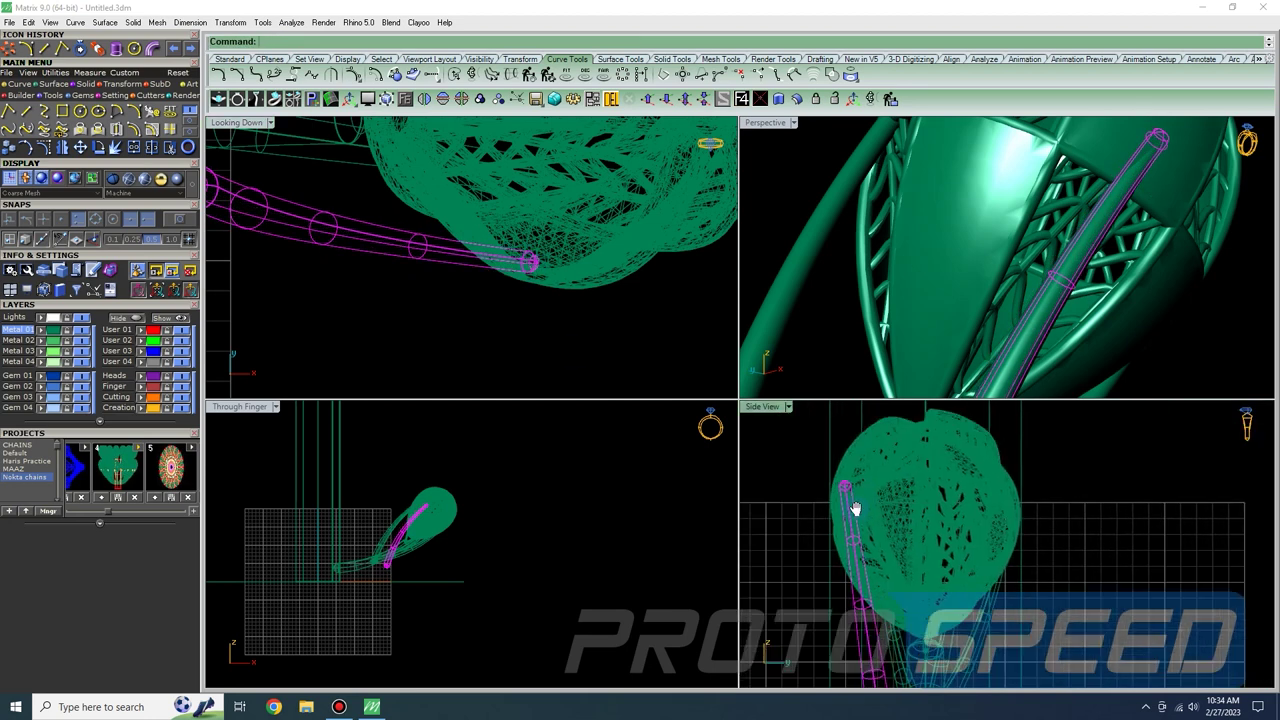
- Lower the second upper support pipe along the ball in the Side View and pull it back toward the central tube in Through Finger
{"action": "scroll", "coordinate": [816, 485], "scroll_direction": "up", "scroll_amount": 2}
{"action": "left_click_drag", "start_coordinate": [816, 478], "coordinate": [790, 607]}
{"action": "right_click_drag", "start_coordinate": [762, 587], "coordinate": [760, 505]}
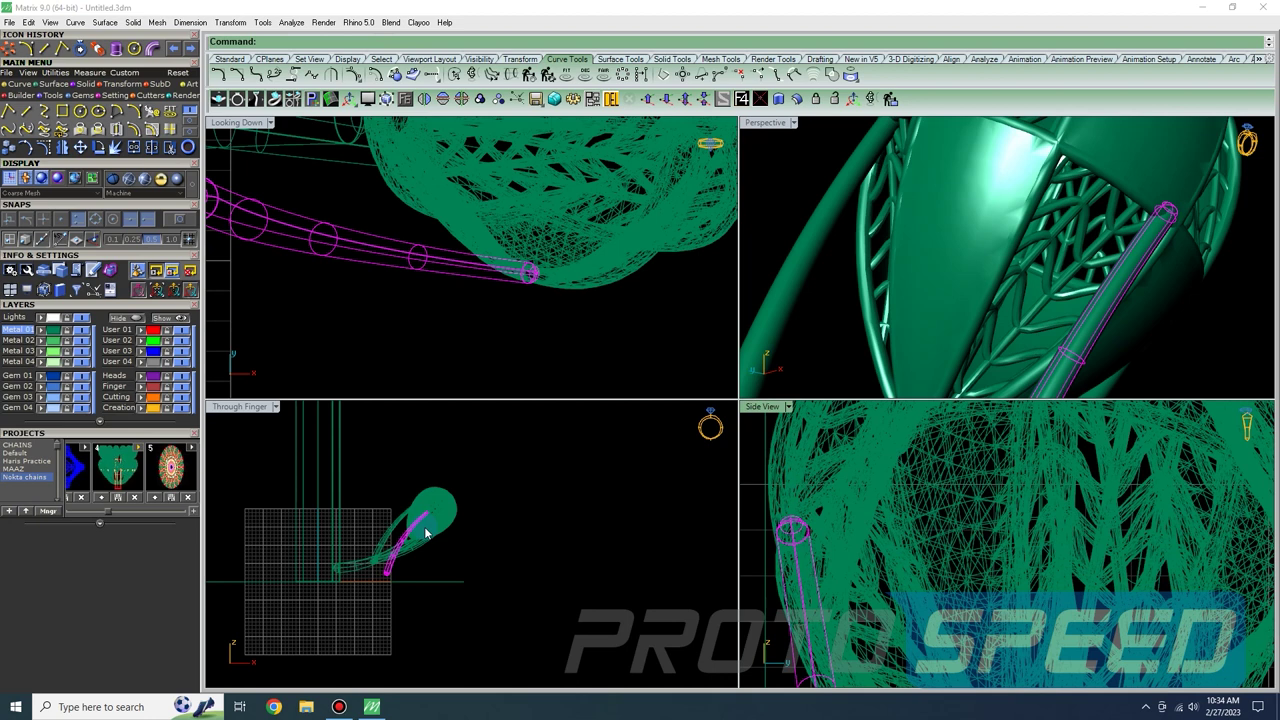
{"action": "scroll", "coordinate": [425, 533], "scroll_direction": "up", "scroll_amount": 6}
{"action": "left_click_drag", "start_coordinate": [427, 504], "coordinate": [297, 455]}
{"action": "left_click", "coordinate": [575, 320]}
{"action": "right_click_drag", "start_coordinate": [1129, 238], "coordinate": [750, 221]}
- Try to move the second upper support pipe inward in the Looking Down view, and undo that move
{"action": "left_click_drag", "start_coordinate": [466, 280], "coordinate": [476, 242]}
{"action": "left_click", "coordinate": [636, 269]}
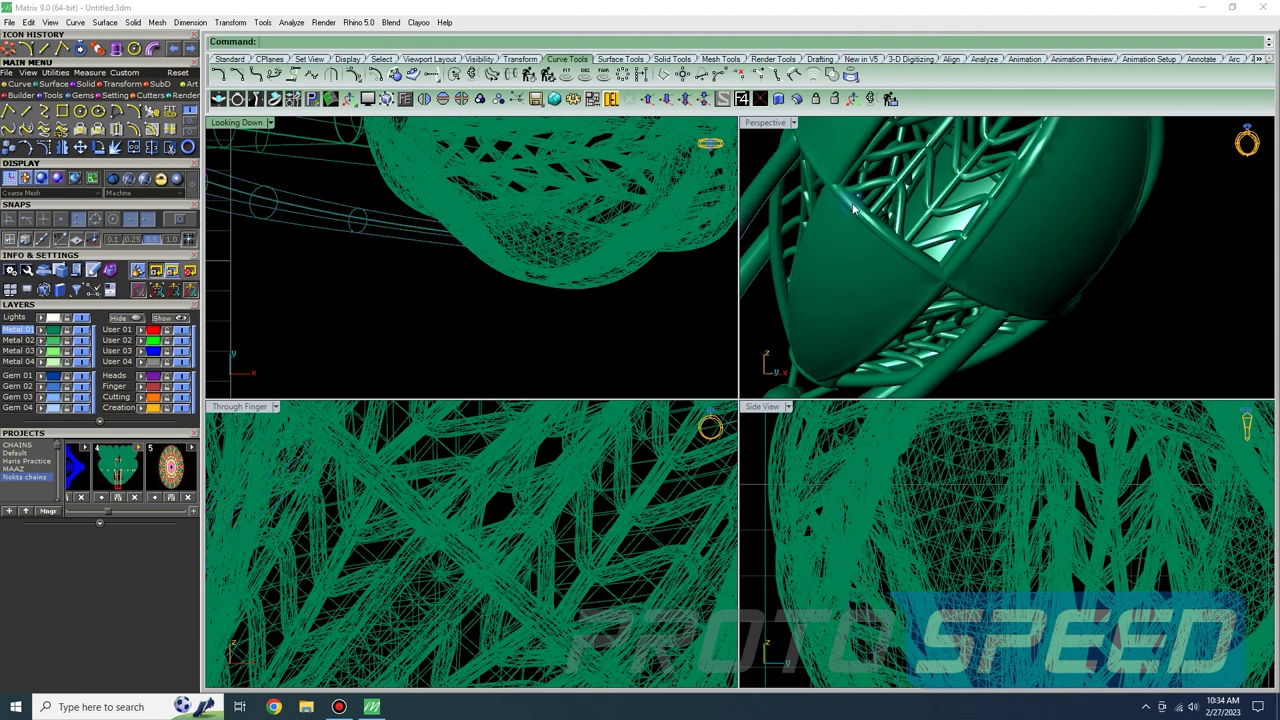
{"action": "scroll", "coordinate": [985, 228], "scroll_direction": "down", "scroll_amount": 5}
{"action": "mouse_move", "coordinate": [985, 228]}
{"action": "right_mouse_down"}
{"action": "mouse_move", "coordinate": [1060, 246]}
{"action": "mouse_move", "coordinate": [1038, 220]}
{"action": "mouse_move", "coordinate": [973, 210]}
{"action": "right_mouse_up"}
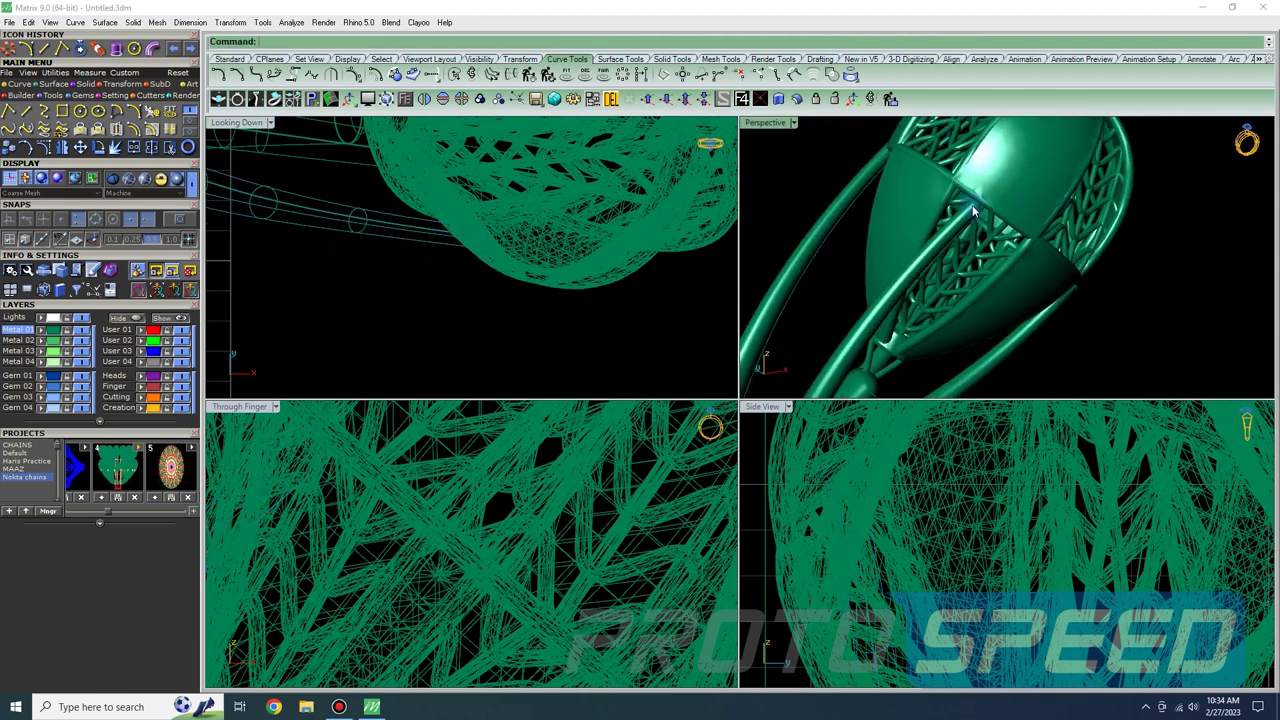
{"action": "key", "text": "ctrl+z"}
- Raise the second upper support pipe slightly in the Side View and move its tip onto the ball's rib in the Through Finger view
{"action": "scroll", "coordinate": [980, 220], "scroll_direction": "up", "scroll_amount": 7}
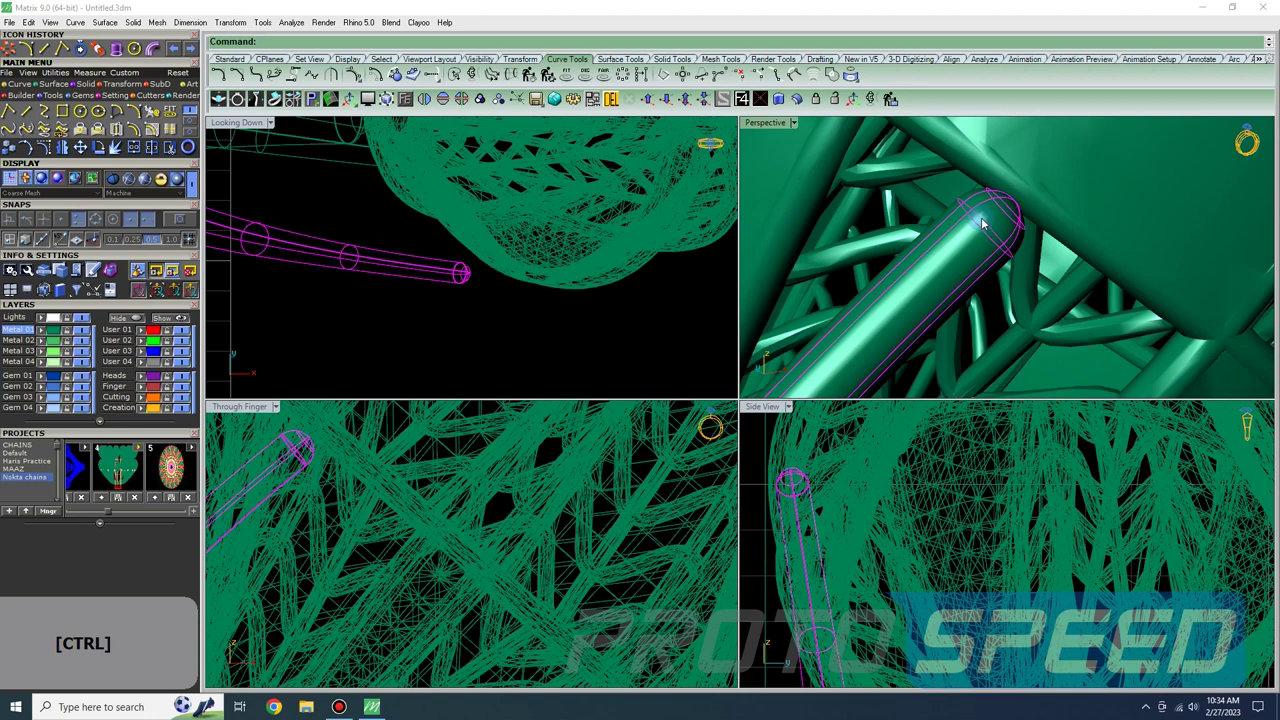
{"action": "scroll", "coordinate": [797, 478], "scroll_direction": "up", "scroll_amount": 2}
{"action": "left_click_drag", "start_coordinate": [787, 480], "coordinate": [797, 456]}
{"action": "scroll", "coordinate": [336, 530], "scroll_direction": "up", "scroll_amount": 2}
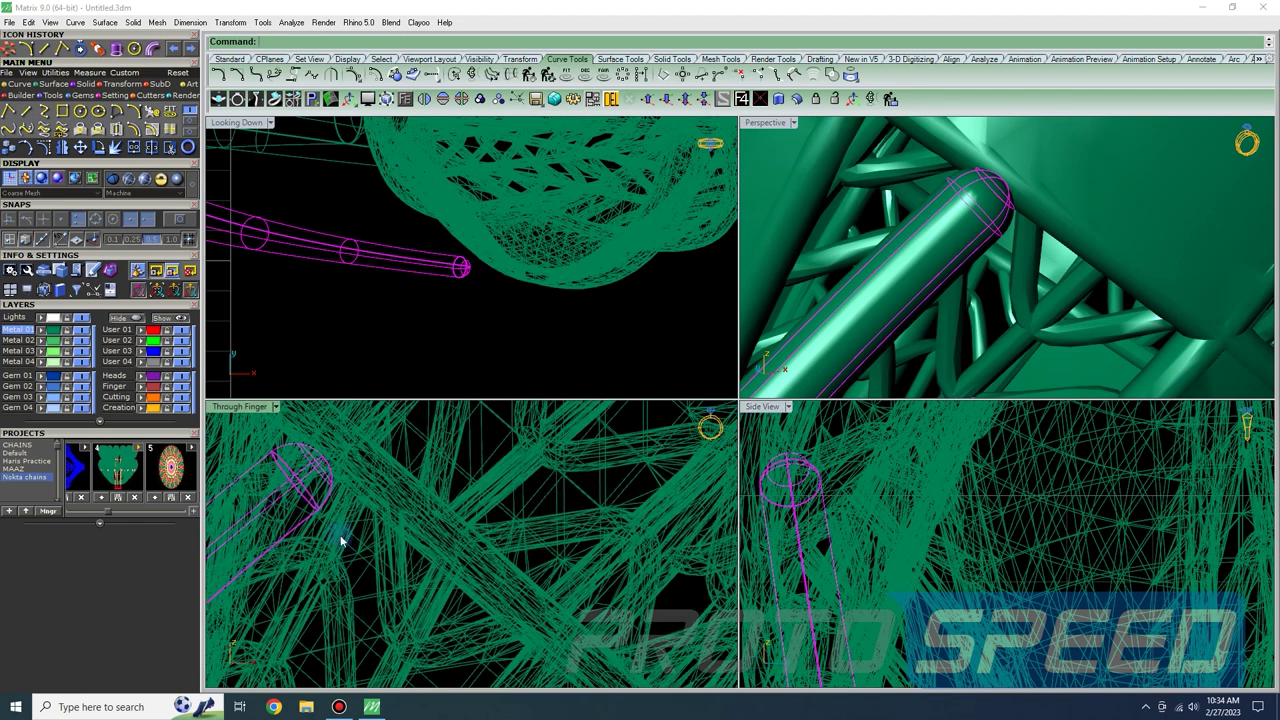
{"action": "left_click_drag", "start_coordinate": [300, 477], "coordinate": [368, 500]}
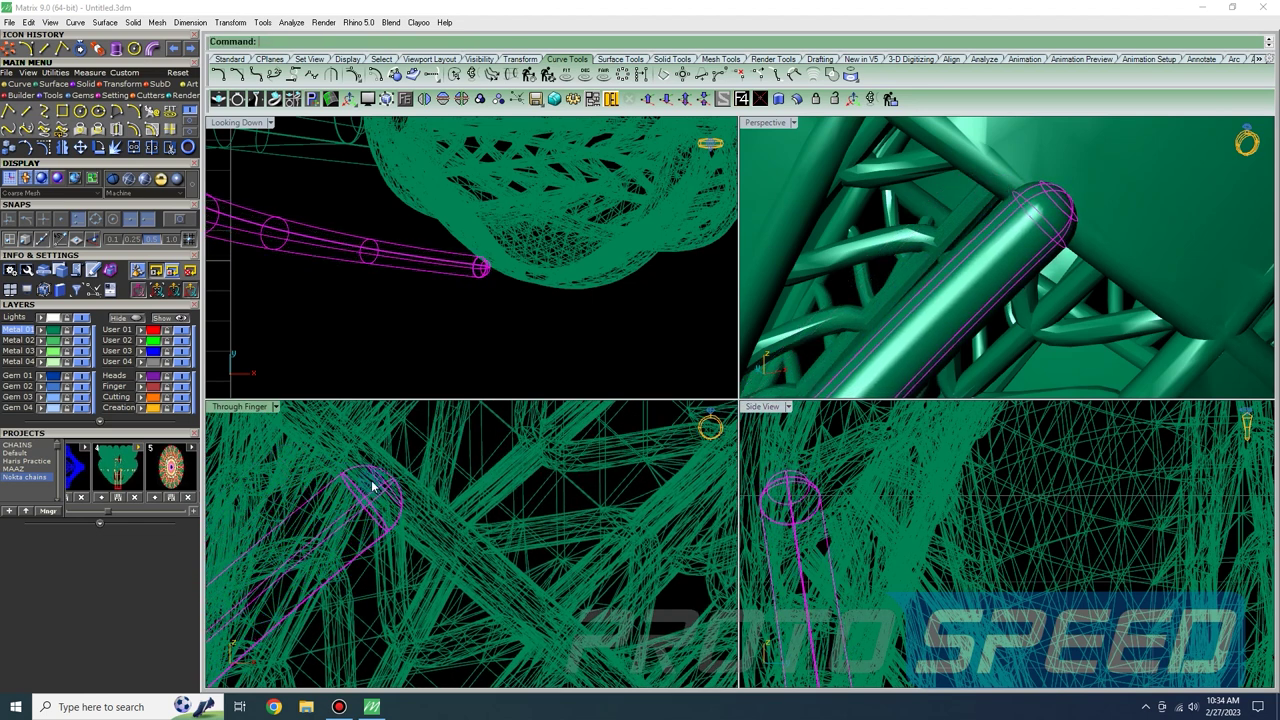
{"action": "right_click_drag", "start_coordinate": [740, 265], "coordinate": [995, 230]}
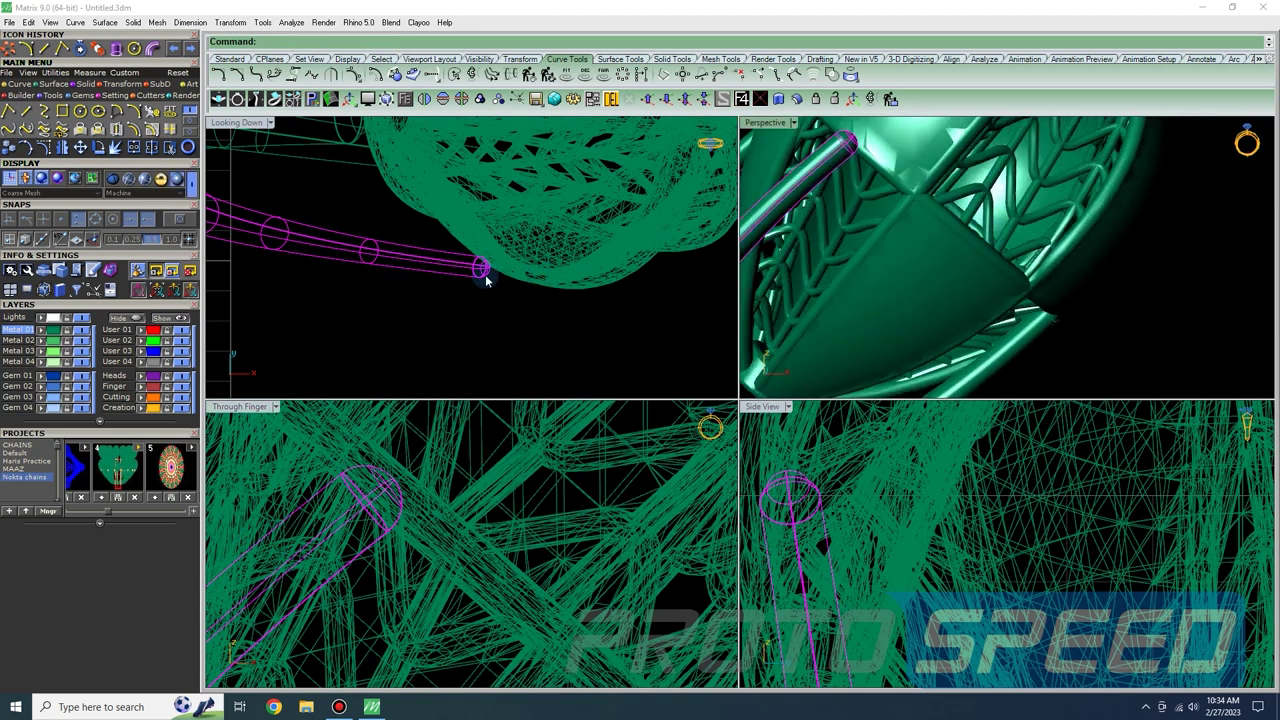
- Nudge the second upper support pipe inward in the Looking Down view so its tip meets the ball's wall
{"action": "scroll", "coordinate": [484, 264], "scroll_direction": "up", "scroll_amount": 4}
{"action": "left_click_drag", "start_coordinate": [500, 265], "coordinate": [508, 251]}
{"action": "left_click", "coordinate": [590, 302]}
{"action": "scroll", "coordinate": [918, 205], "scroll_direction": "down", "scroll_amount": 10}
{"action": "right_click_drag", "start_coordinate": [918, 205], "coordinate": [975, 310]}
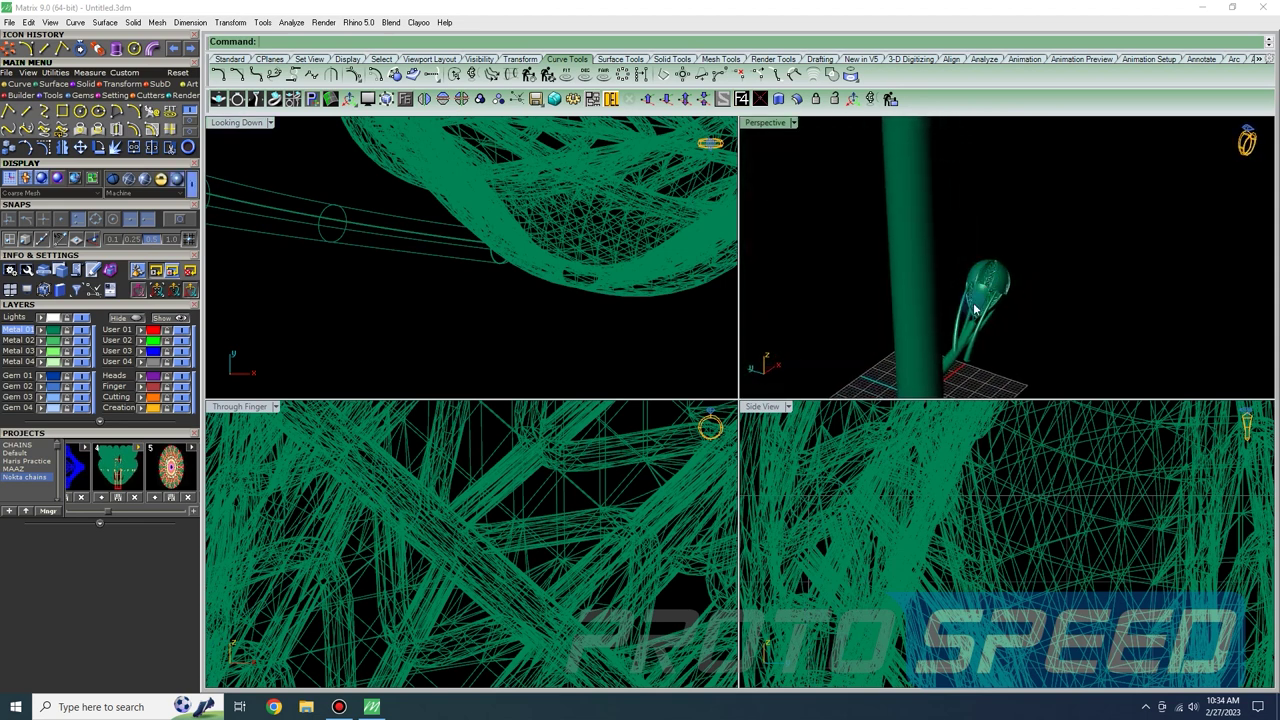
- Rotate the second upper support pipe about its ball-side tip in the Looking Down view, swinging its lower end toward the arm
{"action": "scroll", "coordinate": [540, 220], "scroll_direction": "down", "scroll_amount": 5}
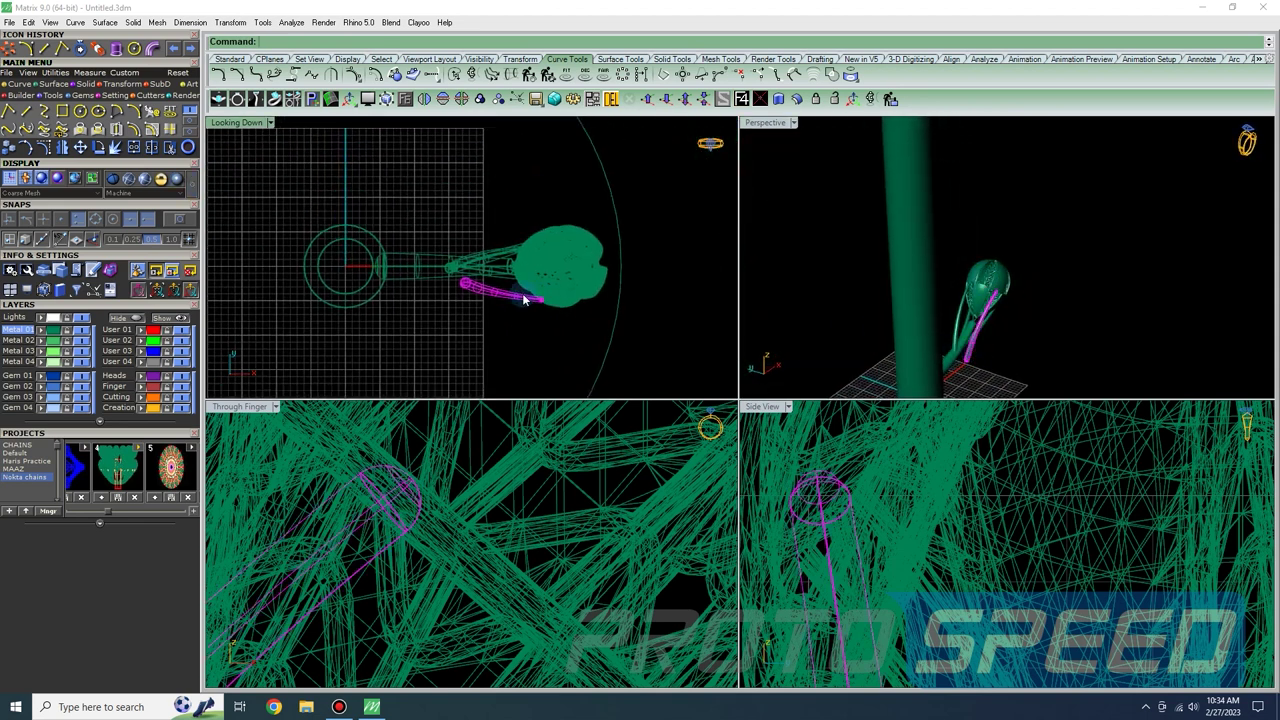
{"action": "left_click", "coordinate": [98, 147]}
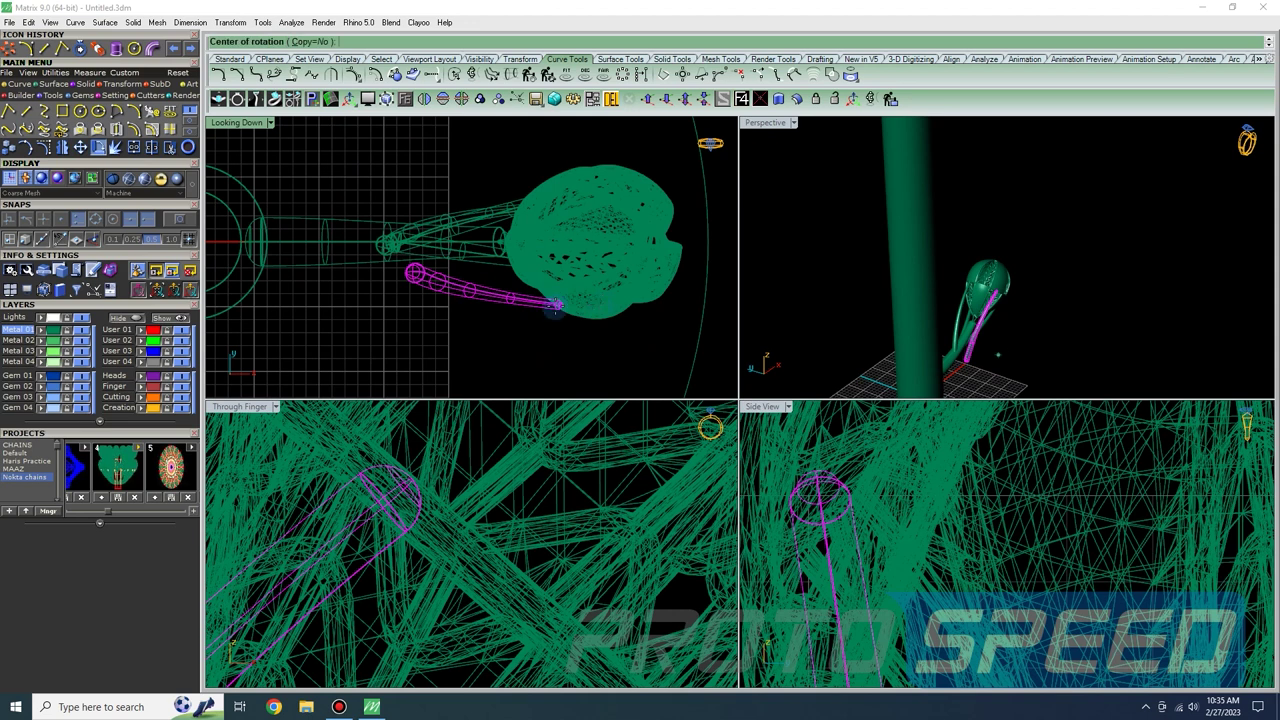
{"action": "left_click", "coordinate": [320, 250]}
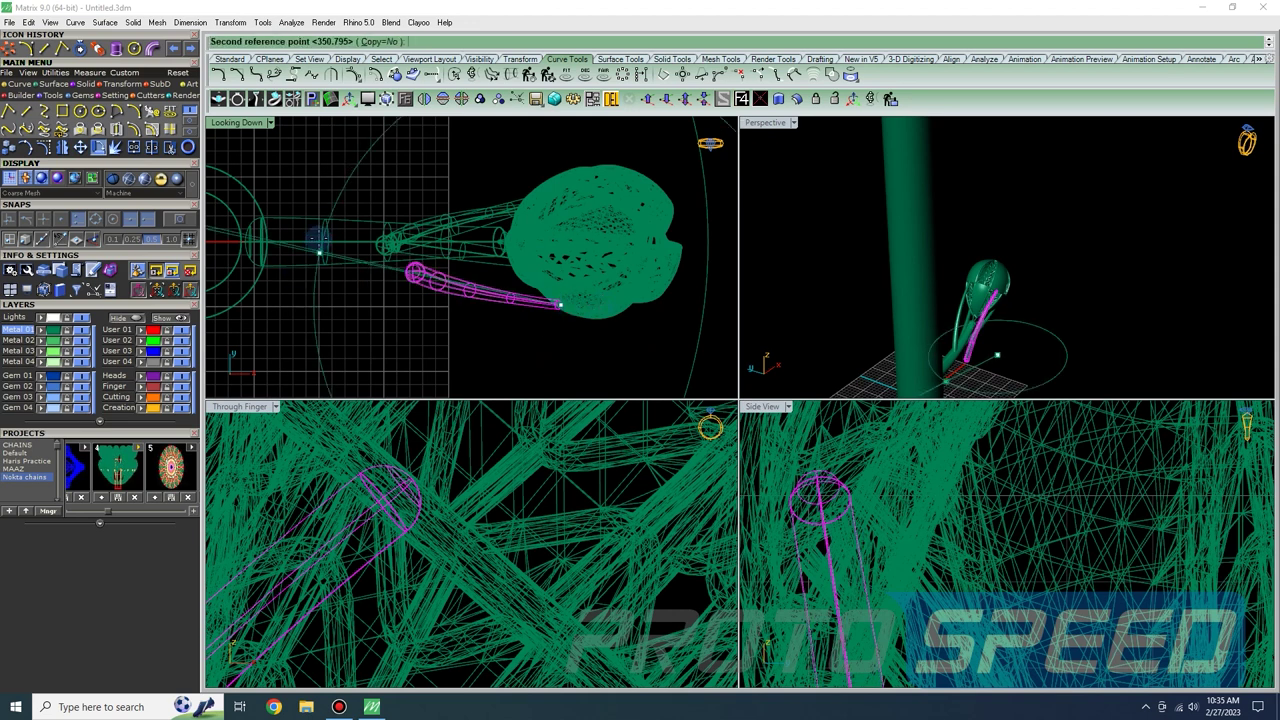
{"action": "left_click", "coordinate": [317, 199]}
{"action": "scroll", "coordinate": [1034, 306], "scroll_direction": "down", "scroll_amount": 5}
{"action": "right_click_drag", "start_coordinate": [1034, 308], "coordinate": [931, 289]}
{"action": "scroll", "coordinate": [951, 301], "scroll_direction": "up", "scroll_amount": 8}
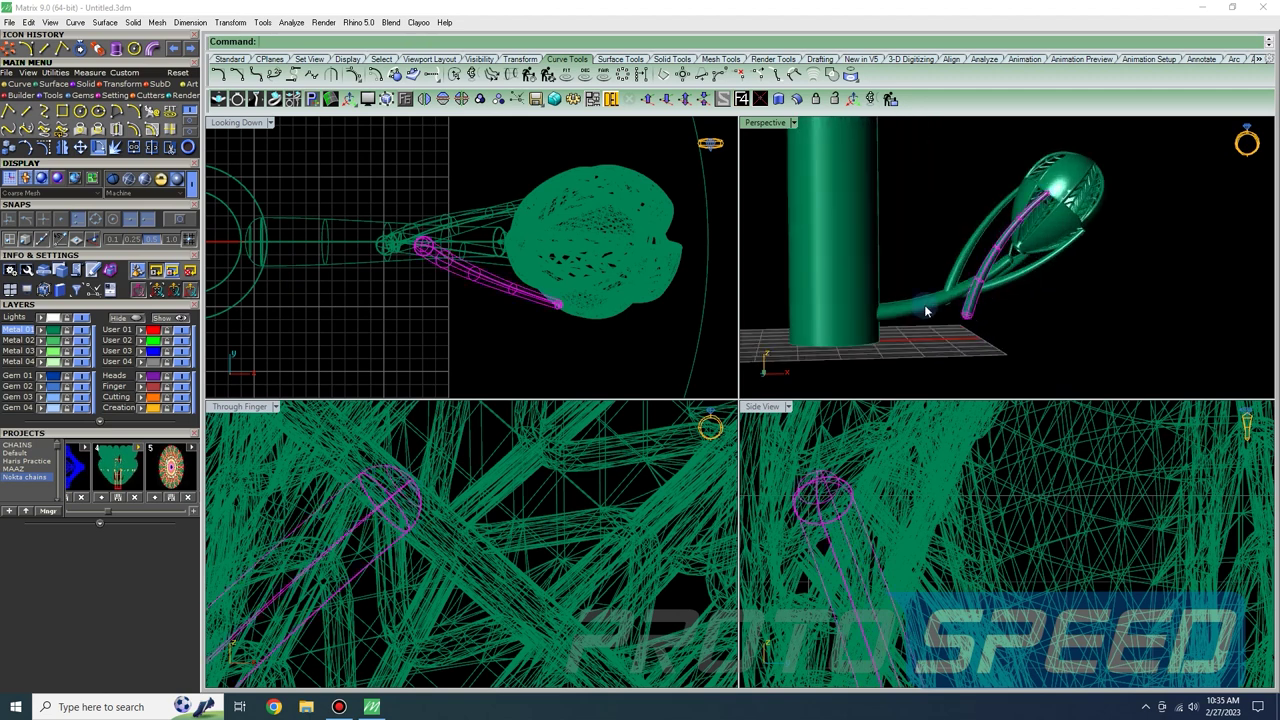
{"action": "scroll", "coordinate": [508, 263], "scroll_direction": "up", "scroll_amount": 3}
{"action": "scroll", "coordinate": [420, 500], "scroll_direction": "down", "scroll_amount": 5}
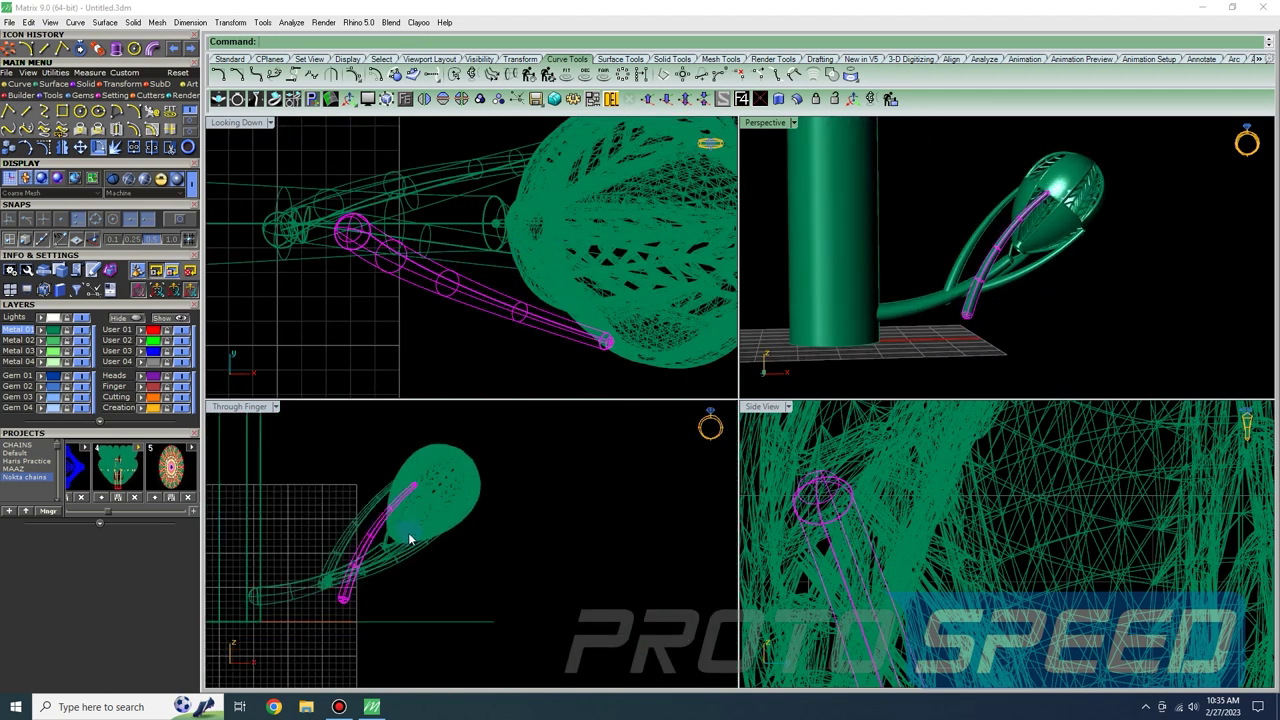
- Rotate the second upper support pipe about its ball-side tip in the Through Finger view so its lower end meets the arm's junction
{"action": "right_click_drag", "start_coordinate": [408, 535], "coordinate": [428, 509]}
{"action": "scroll", "coordinate": [428, 509], "scroll_direction": "up", "scroll_amount": 6}
{"action": "right_click", "coordinate": [428, 507]}
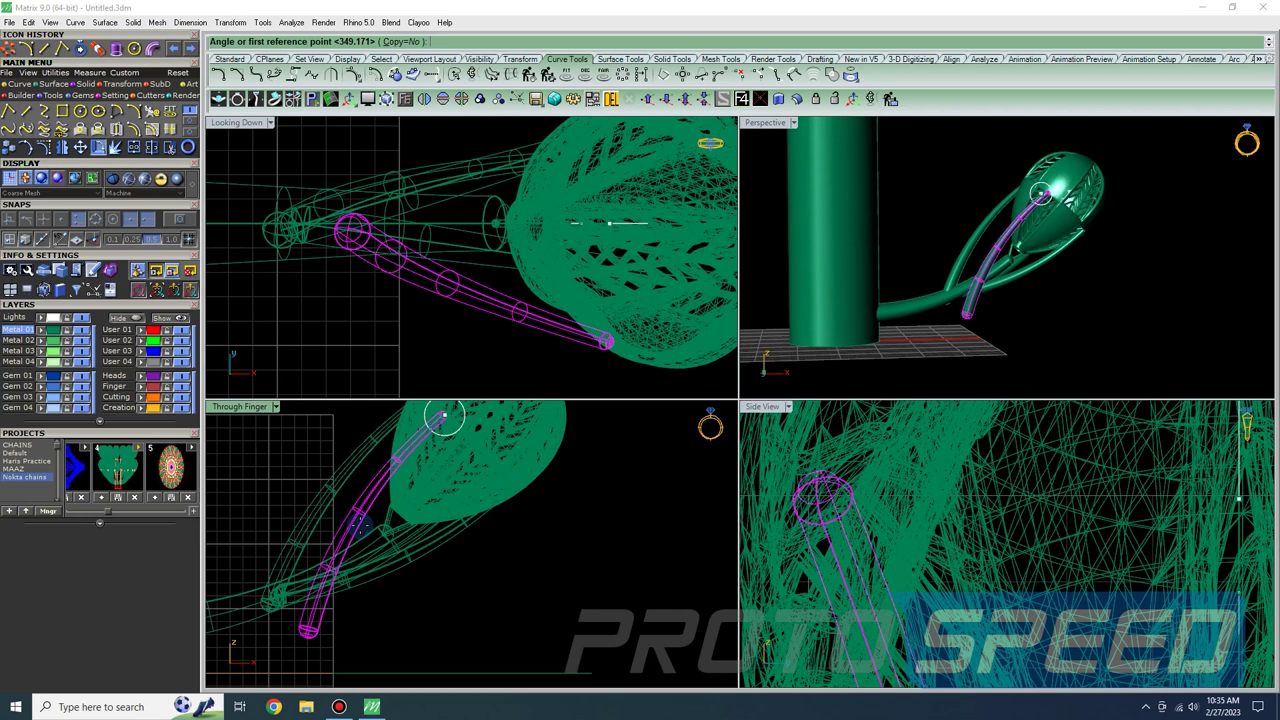
{"action": "left_click", "coordinate": [302, 650]}
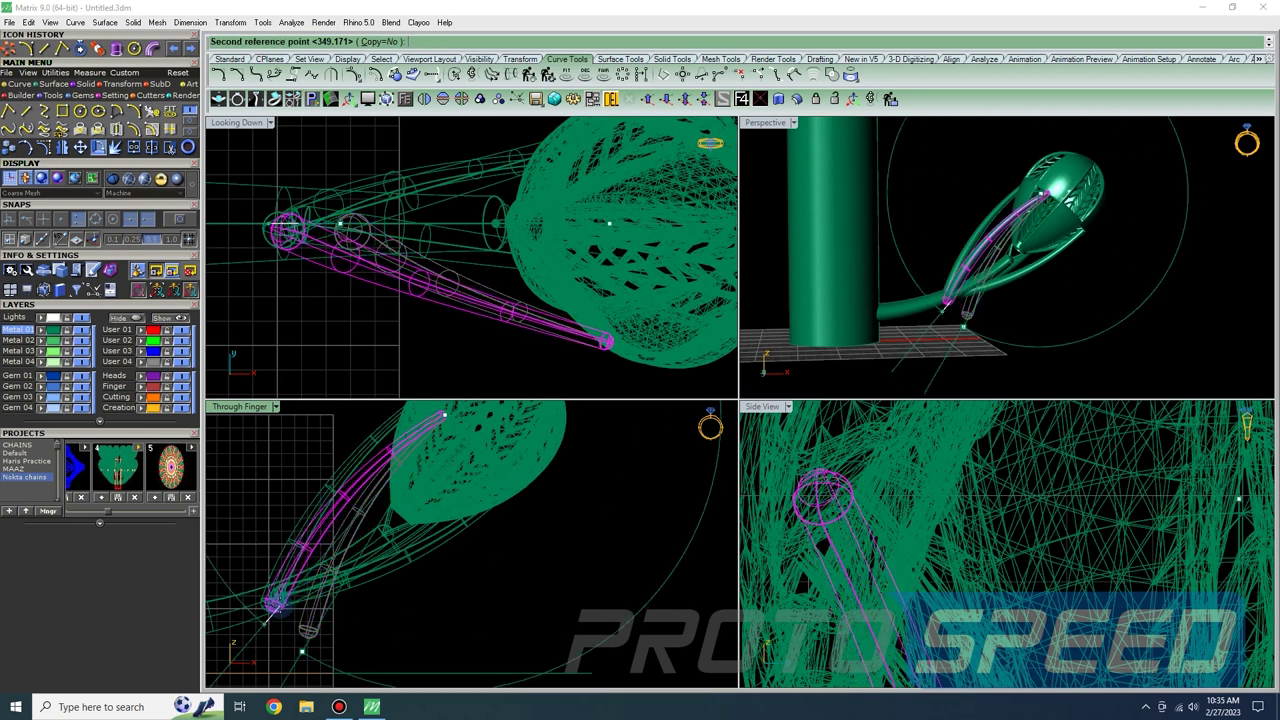
{"action": "left_click", "coordinate": [274, 588]}
{"action": "left_click", "coordinate": [260, 525]}
- Examine in the Perspective view how the support pipes join the ball and the arm
{"action": "right_click_drag", "start_coordinate": [1020, 258], "coordinate": [1033, 222]}
{"action": "scroll", "coordinate": [1074, 177], "scroll_direction": "up", "scroll_amount": 7}
{"action": "scroll", "coordinate": [1074, 177], "scroll_direction": "down", "scroll_amount": 6}
{"action": "right_click_drag", "start_coordinate": [1074, 177], "coordinate": [1108, 238]}
{"action": "scroll", "coordinate": [1108, 238], "scroll_direction": "up", "scroll_amount": 8}
{"action": "scroll", "coordinate": [1121, 283], "scroll_direction": "down", "scroll_amount": 6}
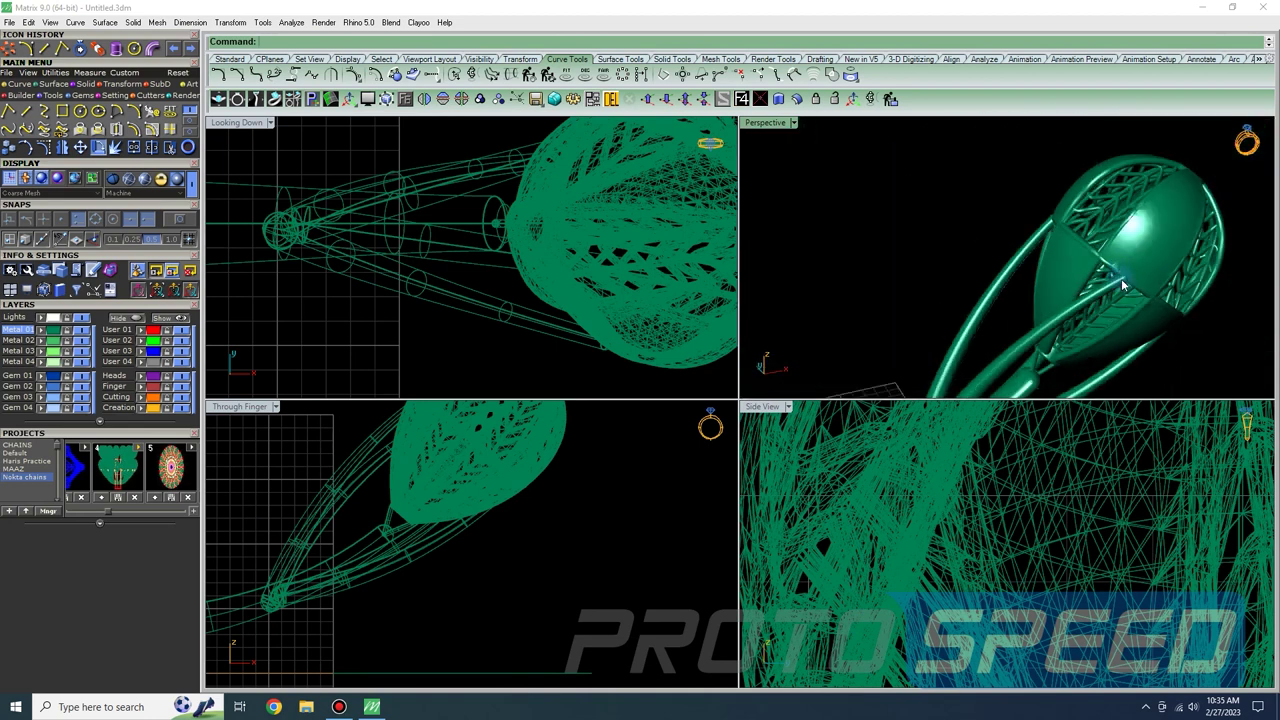
{"action": "scroll", "coordinate": [1121, 283], "scroll_direction": "down", "scroll_amount": 6}
{"action": "right_click_drag", "start_coordinate": [1077, 306], "coordinate": [930, 314]}
{"action": "scroll", "coordinate": [672, 503], "scroll_direction": "down", "scroll_amount": 6}
- Draw a short, slightly bent curve beneath the ball's lower tip in the Through Finger view, running from near the arm to the ball
{"action": "scroll", "coordinate": [1074, 526], "scroll_direction": "down", "scroll_amount": 10}
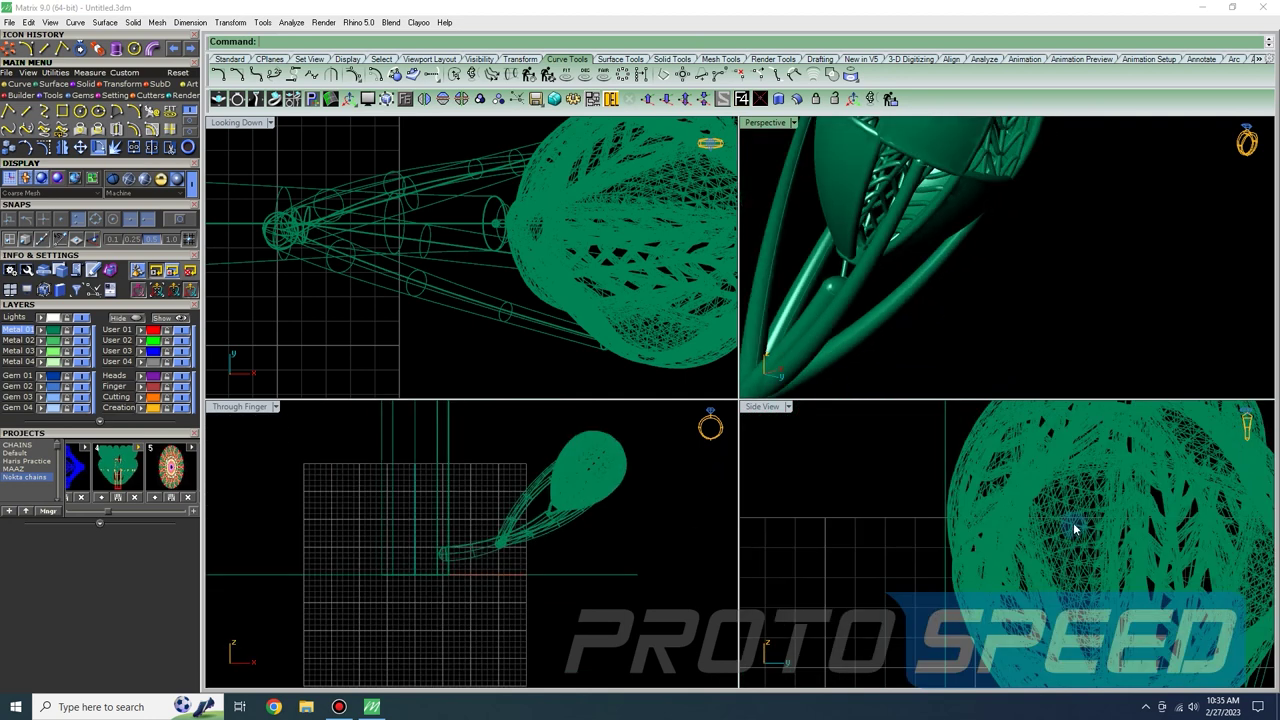
{"action": "right_click_drag", "start_coordinate": [1048, 505], "coordinate": [988, 422]}
{"action": "scroll", "coordinate": [574, 506], "scroll_direction": "up", "scroll_amount": 7}
{"action": "scroll", "coordinate": [570, 505], "scroll_direction": "up", "scroll_amount": 3}
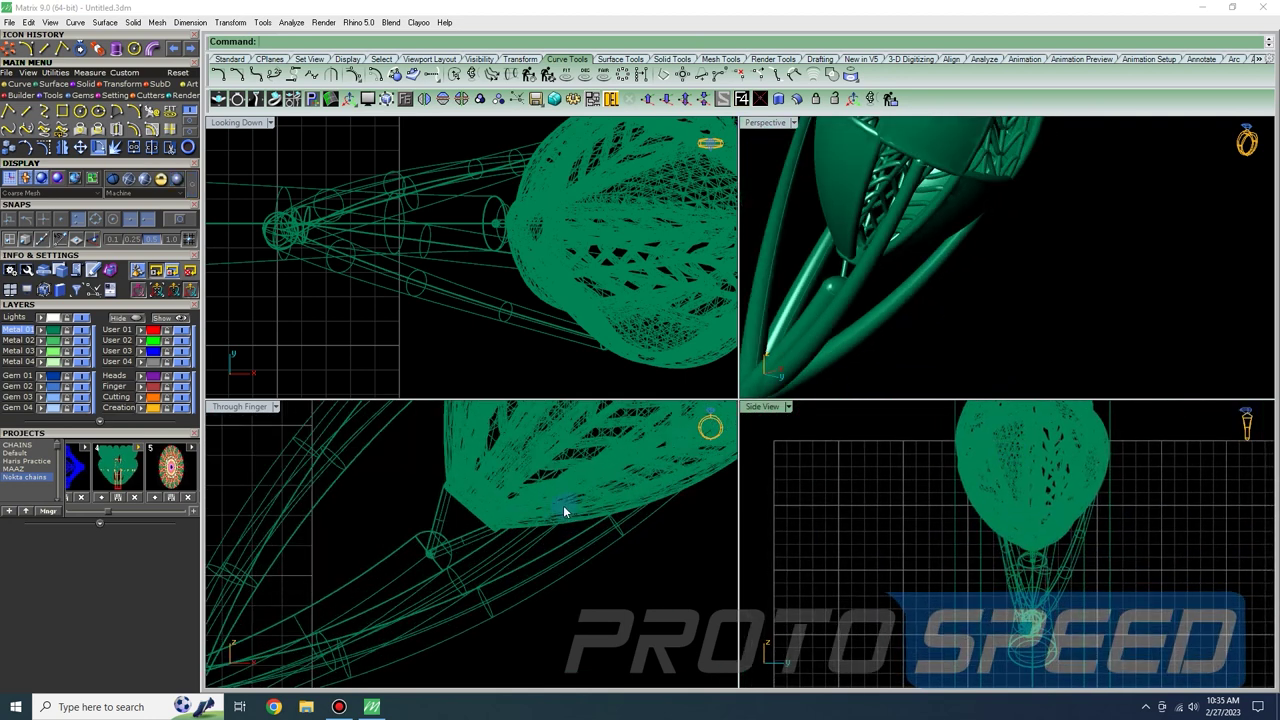
{"action": "left_click", "coordinate": [128, 112]}
{"action": "scroll", "coordinate": [548, 494], "scroll_direction": "down", "scroll_amount": 2}
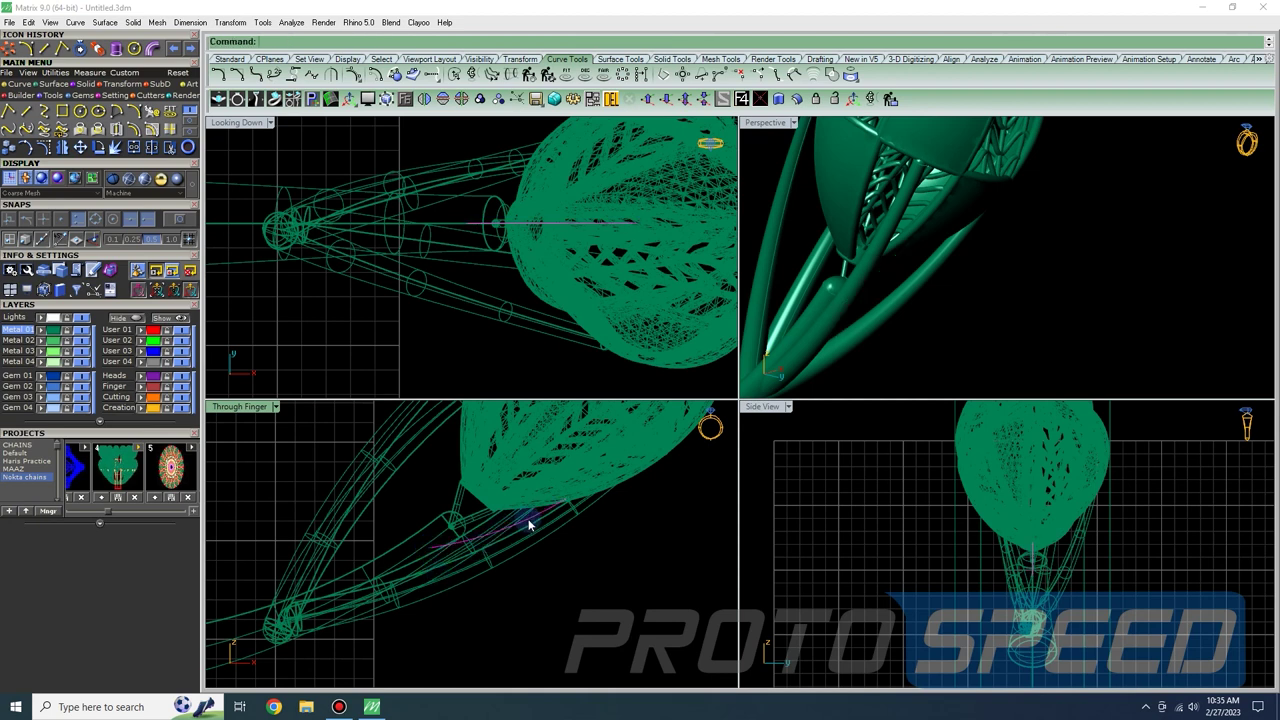
- Create a pipe along the short curve beneath the ball, entering 0.6 for its size
{"action": "left_click", "coordinate": [151, 48]}
{"action": "type", "text": "0.6"}
{"action": "key", "text": "Return"}
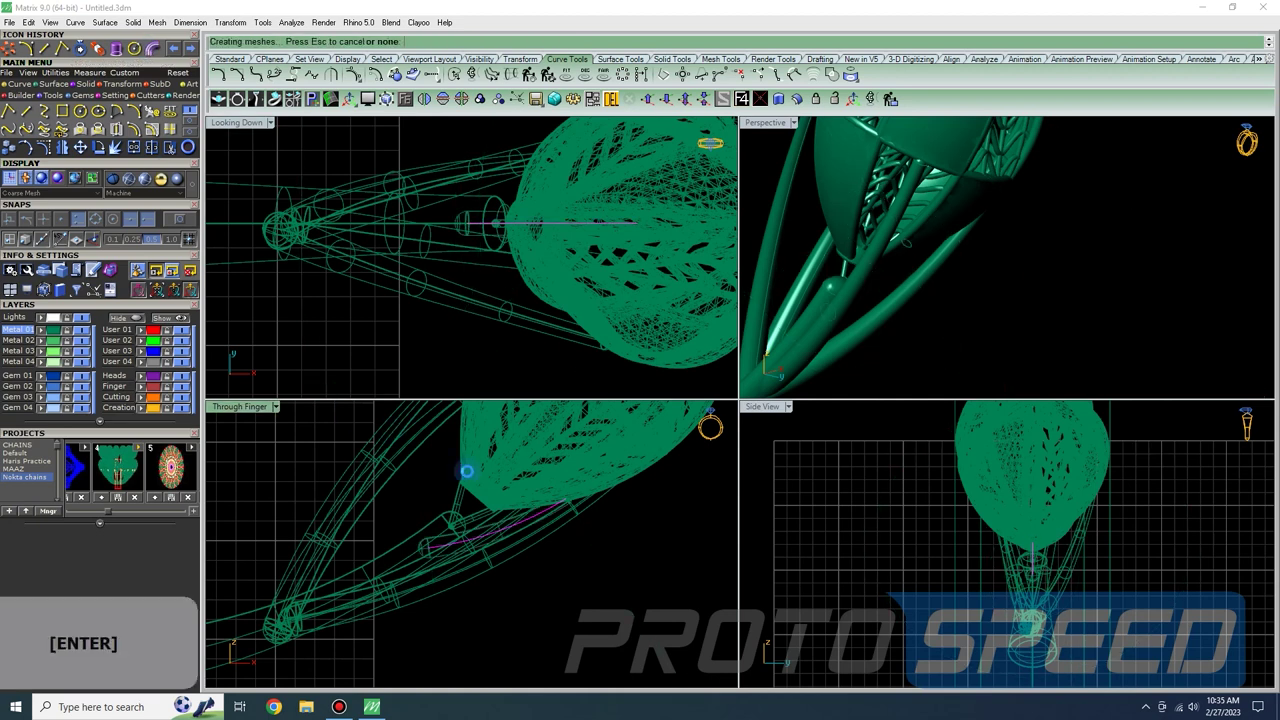
{"action": "right_click_drag", "start_coordinate": [1027, 325], "coordinate": [912, 313]}
{"action": "scroll", "coordinate": [1115, 612], "scroll_direction": "up", "scroll_amount": 4}
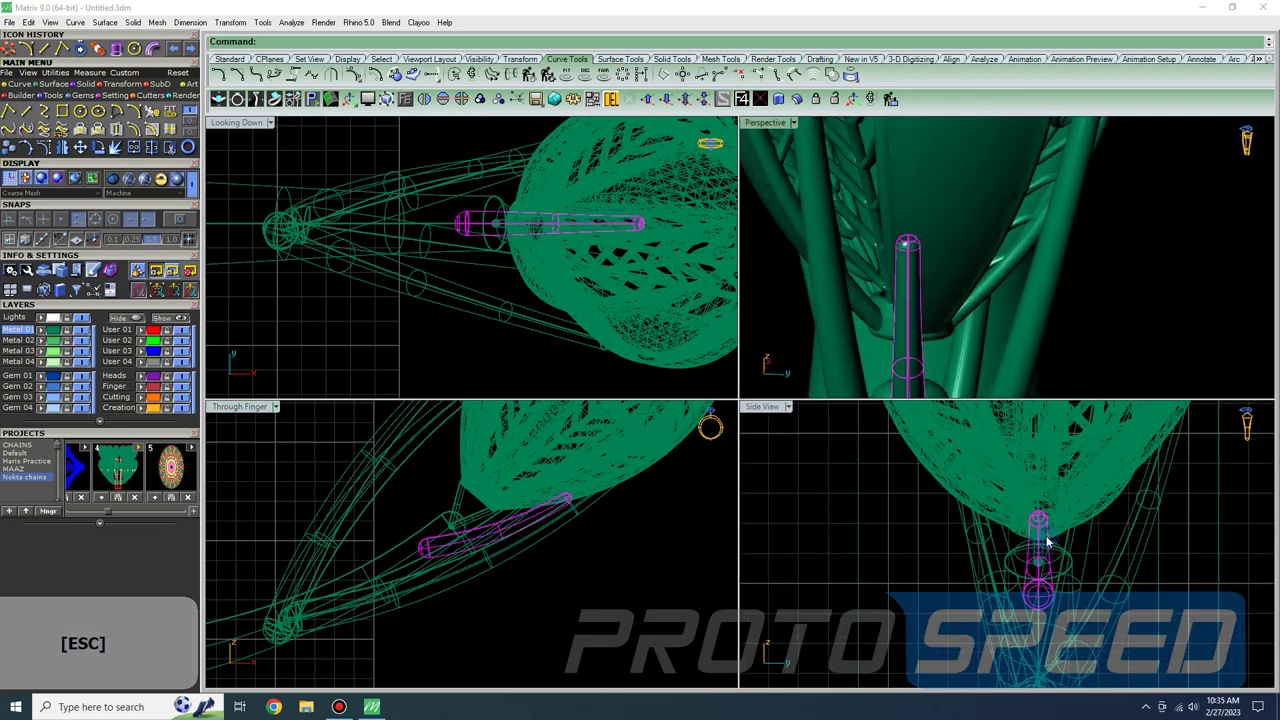
- Shift the short support pipe slightly sideways beneath the ball in the Side View
{"action": "left_click_drag", "start_coordinate": [1025, 540], "coordinate": [1049, 552]}
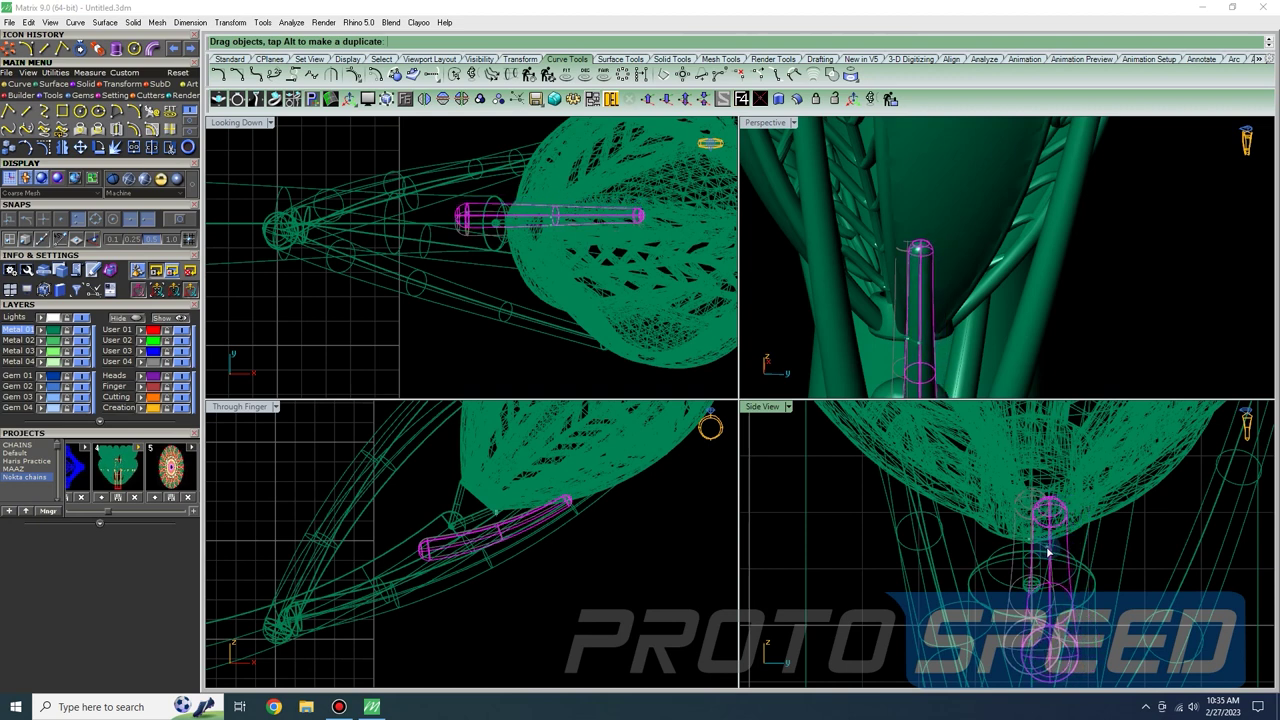
{"action": "right_click_drag", "start_coordinate": [1147, 293], "coordinate": [1044, 309]}
{"action": "left_click", "coordinate": [1044, 309]}
{"action": "scroll", "coordinate": [1006, 557], "scroll_direction": "down", "scroll_amount": 3}
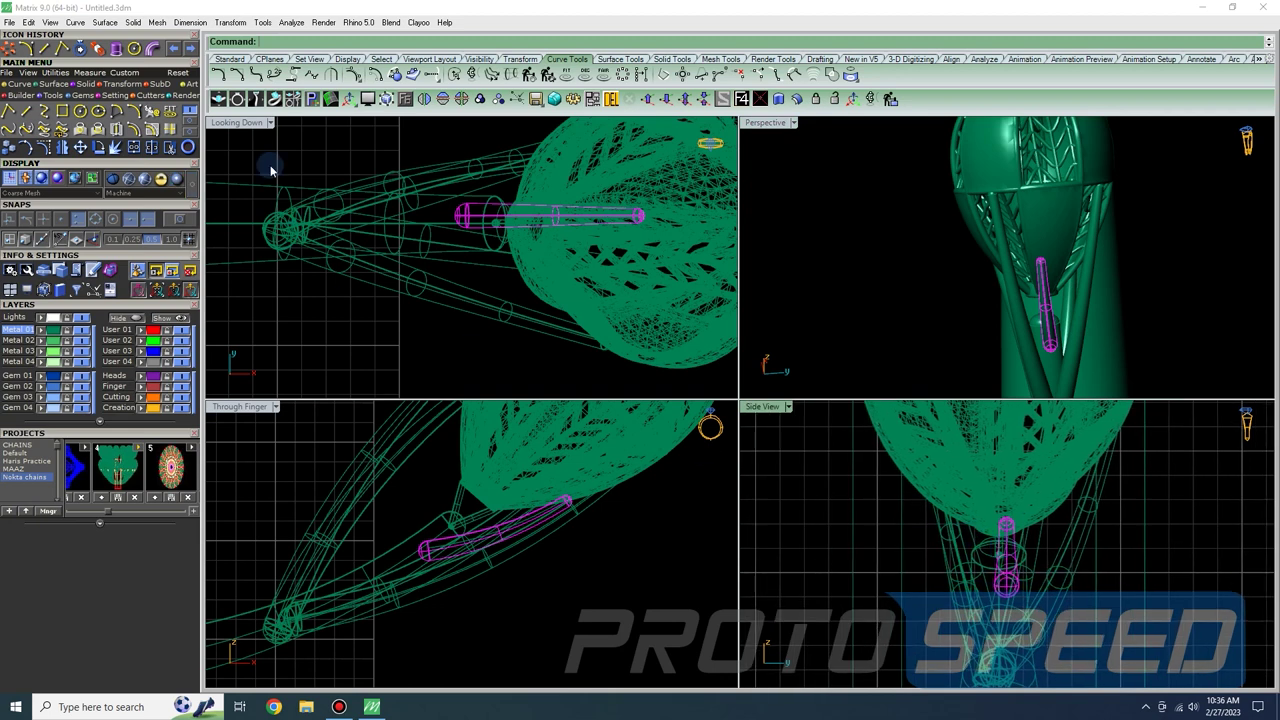
- Rotate the short support pipe about its lower end in the Side View, tilting its upper tip sideways onto the ball's wall
{"action": "scroll", "coordinate": [1006, 557], "scroll_direction": "up", "scroll_amount": 2}
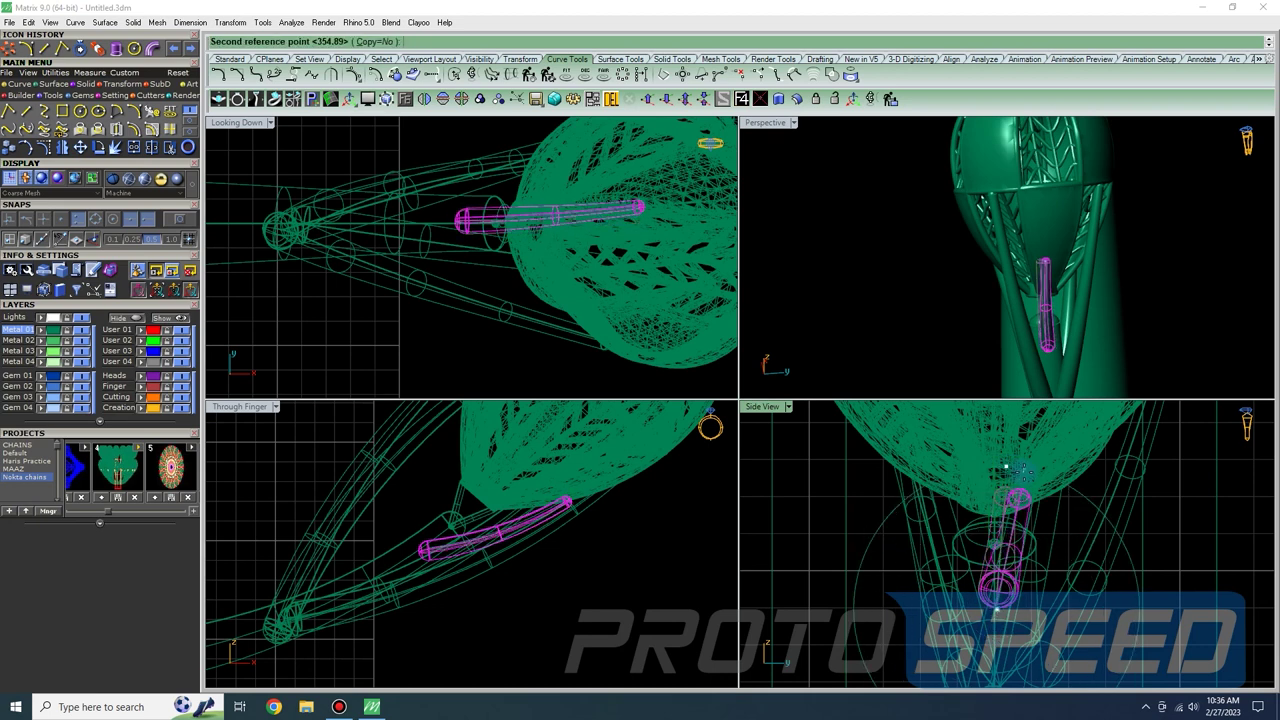
{"action": "right_click_drag", "start_coordinate": [932, 274], "coordinate": [1050, 298]}
{"action": "scroll", "coordinate": [1134, 342], "scroll_direction": "up", "scroll_amount": 8}
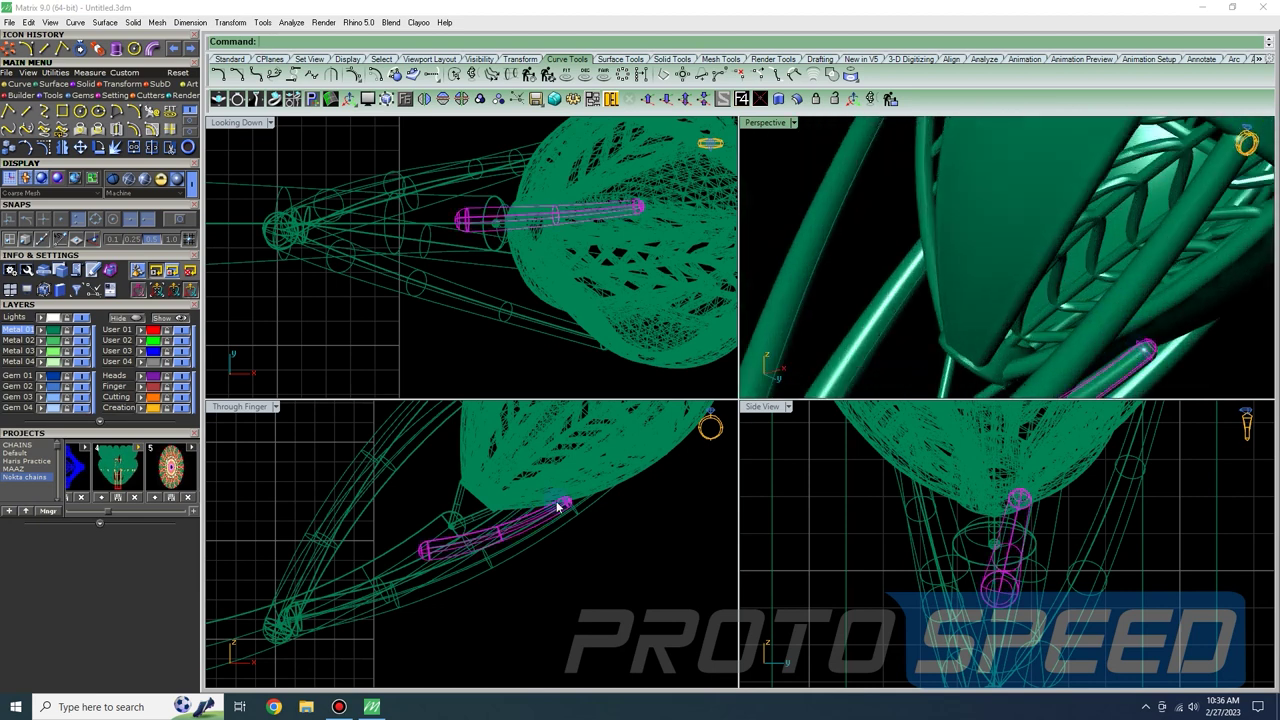
- Rotate the short support pipe slightly about its lower end in the Through Finger view, raising its tip into the ball
{"action": "scroll", "coordinate": [472, 525], "scroll_direction": "up", "scroll_amount": 6}
{"action": "right_click_drag", "start_coordinate": [452, 537], "coordinate": [380, 566]}
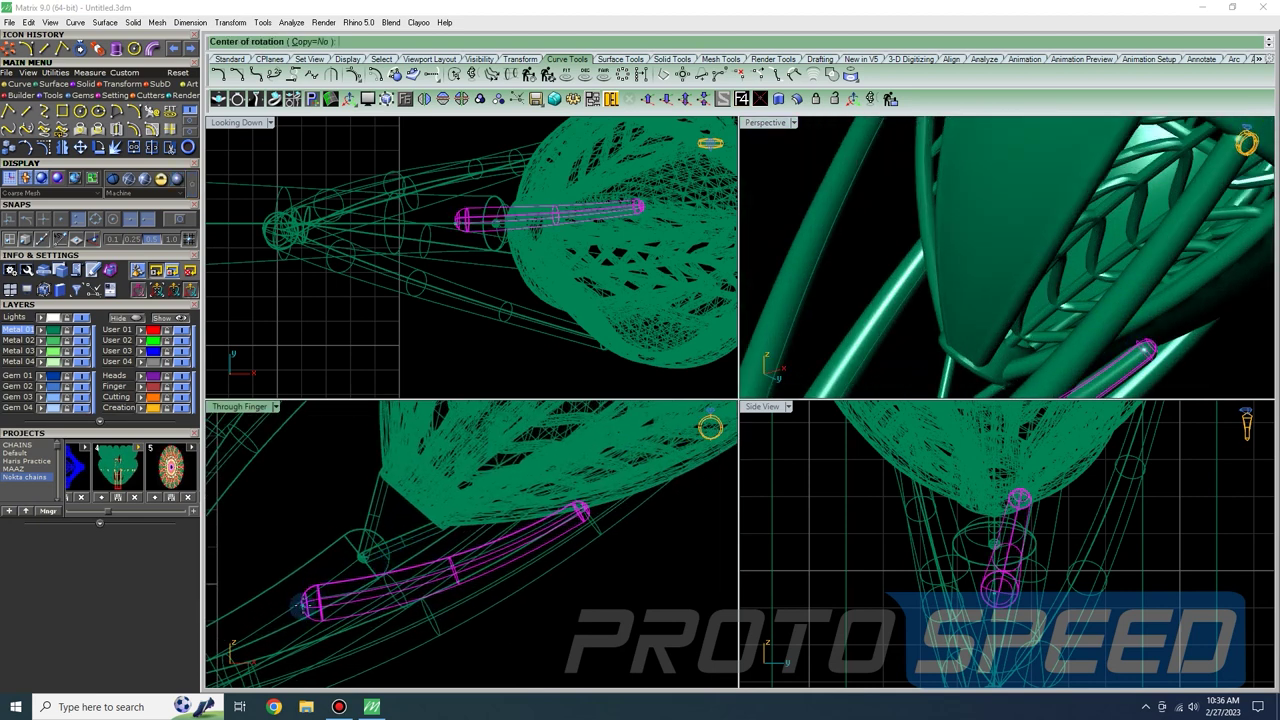
{"action": "left_click", "coordinate": [627, 520]}
{"action": "left_click", "coordinate": [624, 512]}
{"action": "right_click_drag", "start_coordinate": [1079, 376], "coordinate": [1025, 186]}
{"action": "scroll", "coordinate": [975, 272], "scroll_direction": "down", "scroll_amount": 10}
{"action": "scroll", "coordinate": [967, 290], "scroll_direction": "up", "scroll_amount": 8}
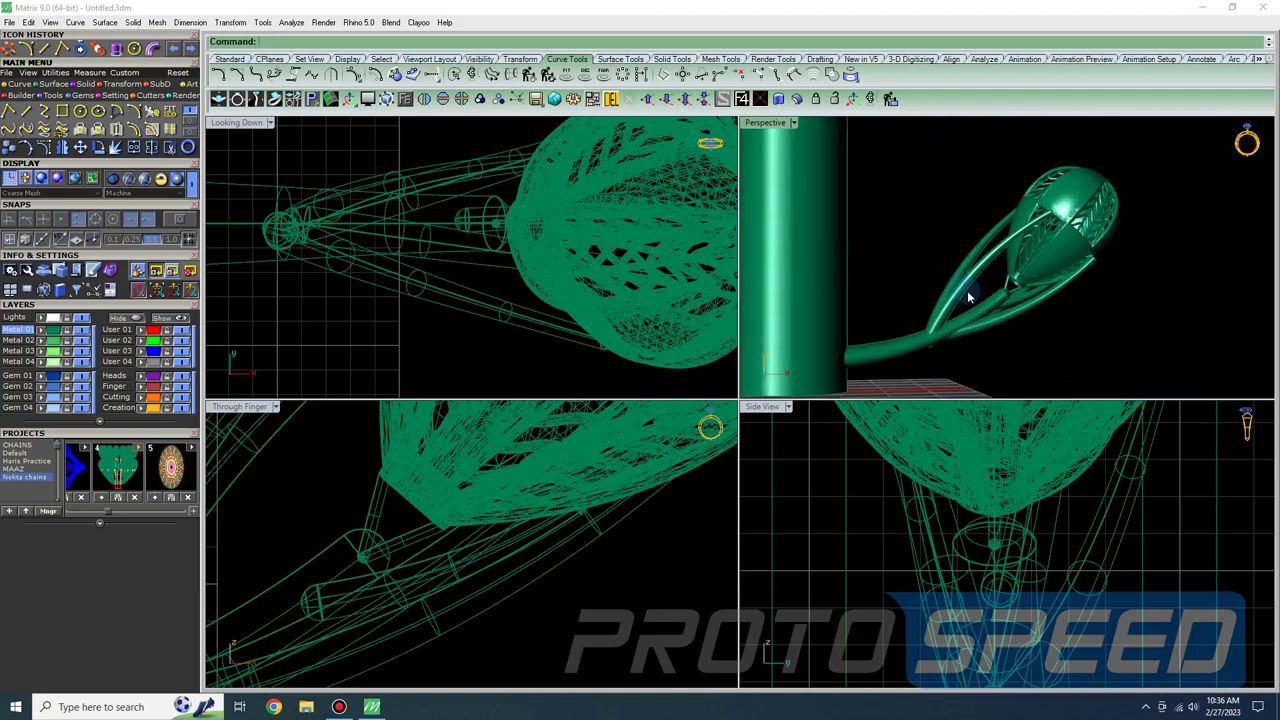
- Select the whole branch in the Looking Down view: the ball, the curved arm and all support pipes, without the central tube
{"action": "scroll", "coordinate": [1060, 272], "scroll_direction": "down", "scroll_amount": 7}
{"action": "right_click_drag", "start_coordinate": [1060, 272], "coordinate": [826, 270]}
{"action": "scroll", "coordinate": [578, 540], "scroll_direction": "down", "scroll_amount": 6}
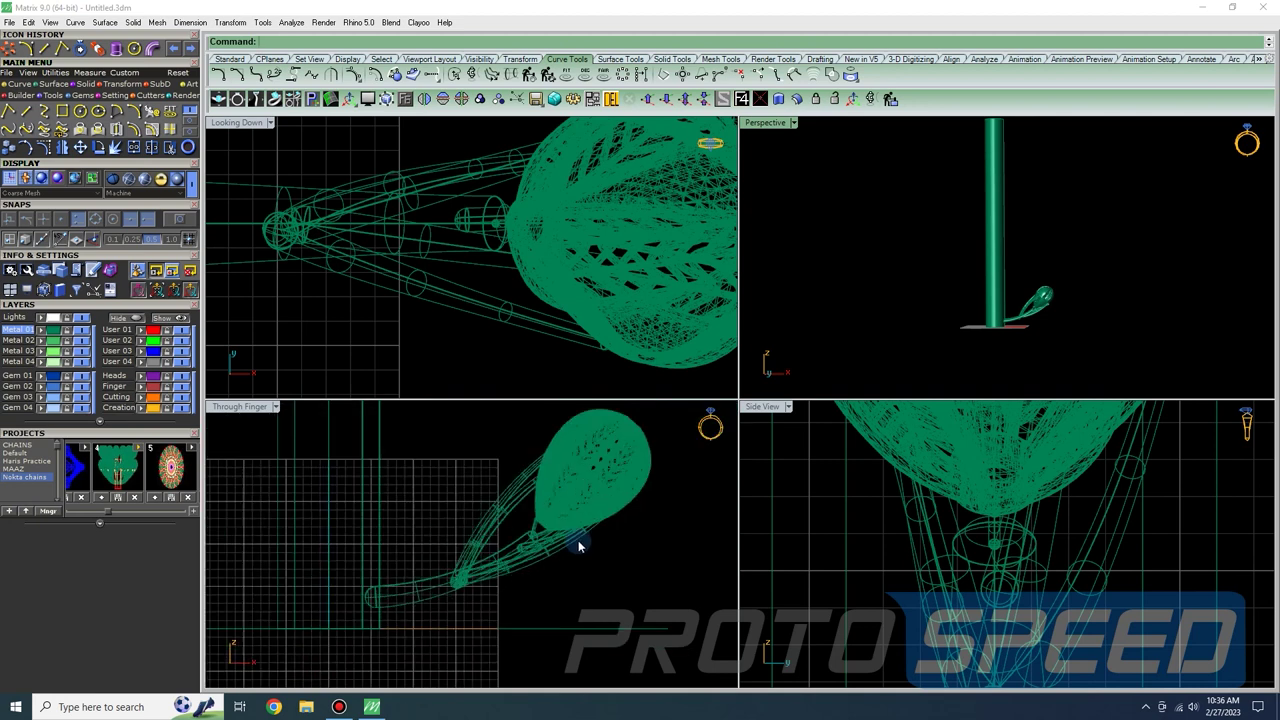
{"action": "scroll", "coordinate": [588, 310], "scroll_direction": "down", "scroll_amount": 5}
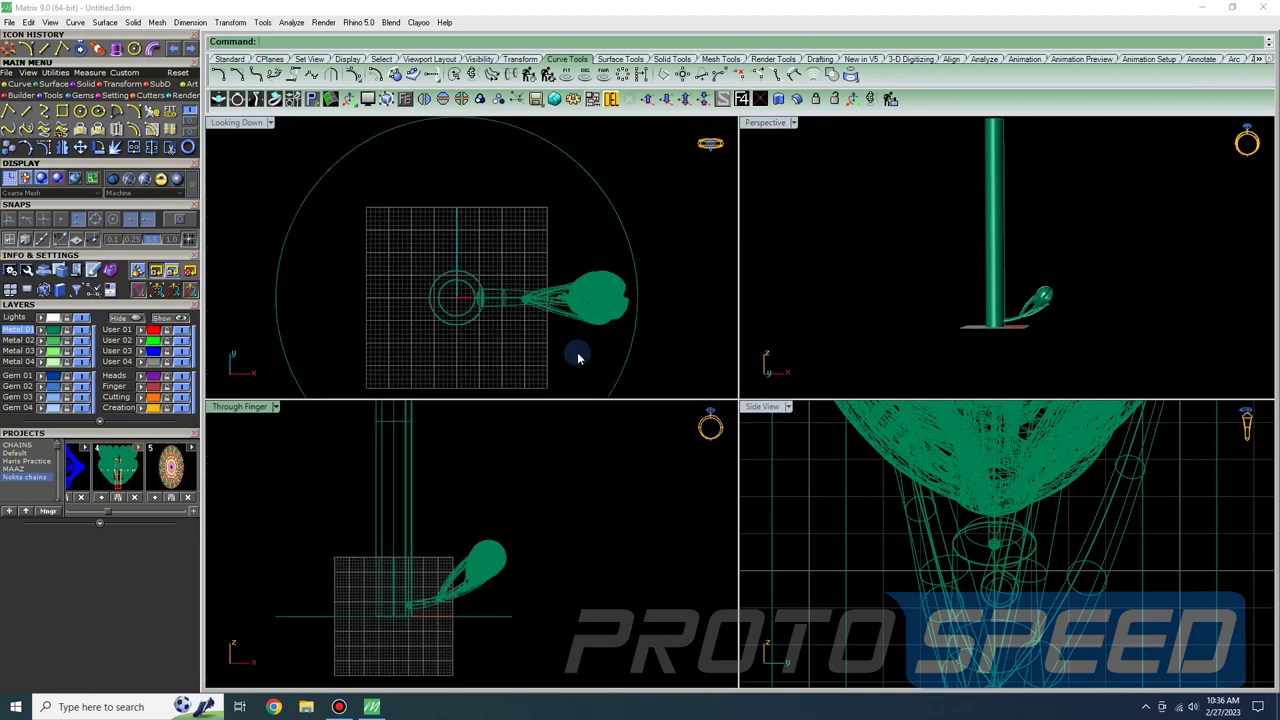
{"action": "left_click_drag", "start_coordinate": [575, 347], "coordinate": [527, 240]}
{"action": "scroll", "coordinate": [1010, 318], "scroll_direction": "down", "scroll_amount": 3}
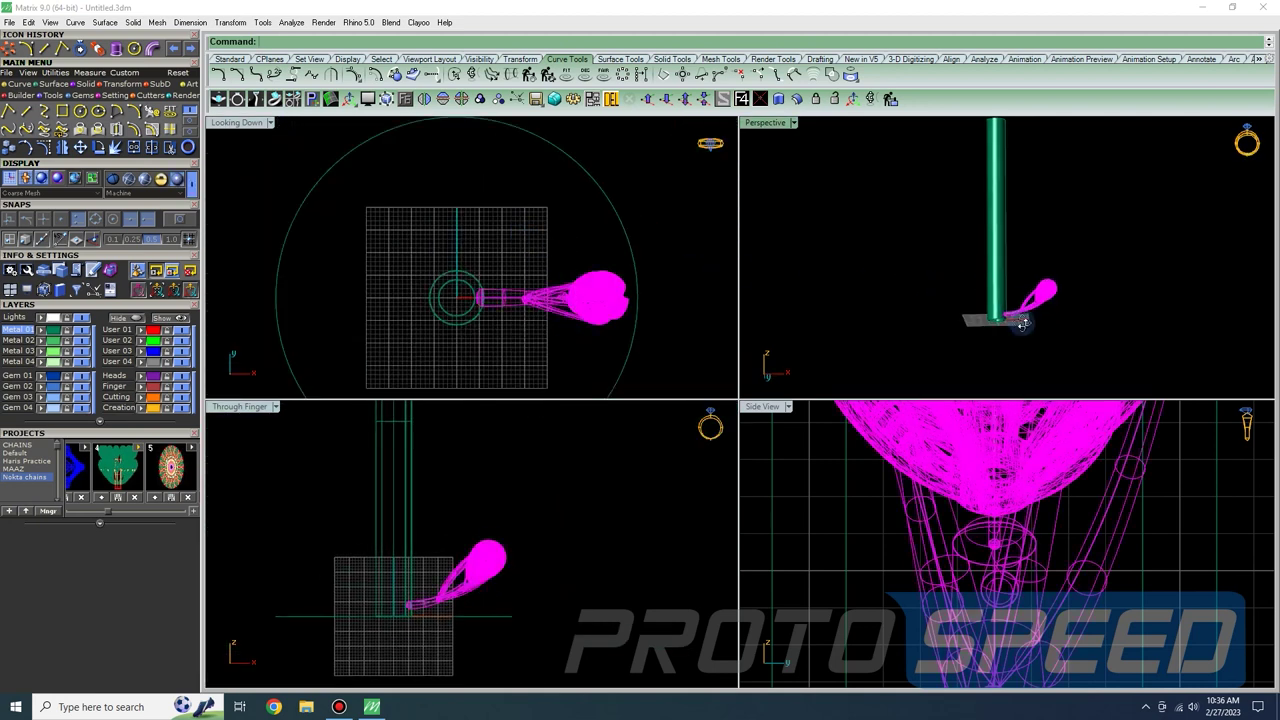
- Raise the selected branch slightly straight up along the central tube in the Through Finger view
{"action": "right_click_drag", "start_coordinate": [491, 337], "coordinate": [497, 342]}
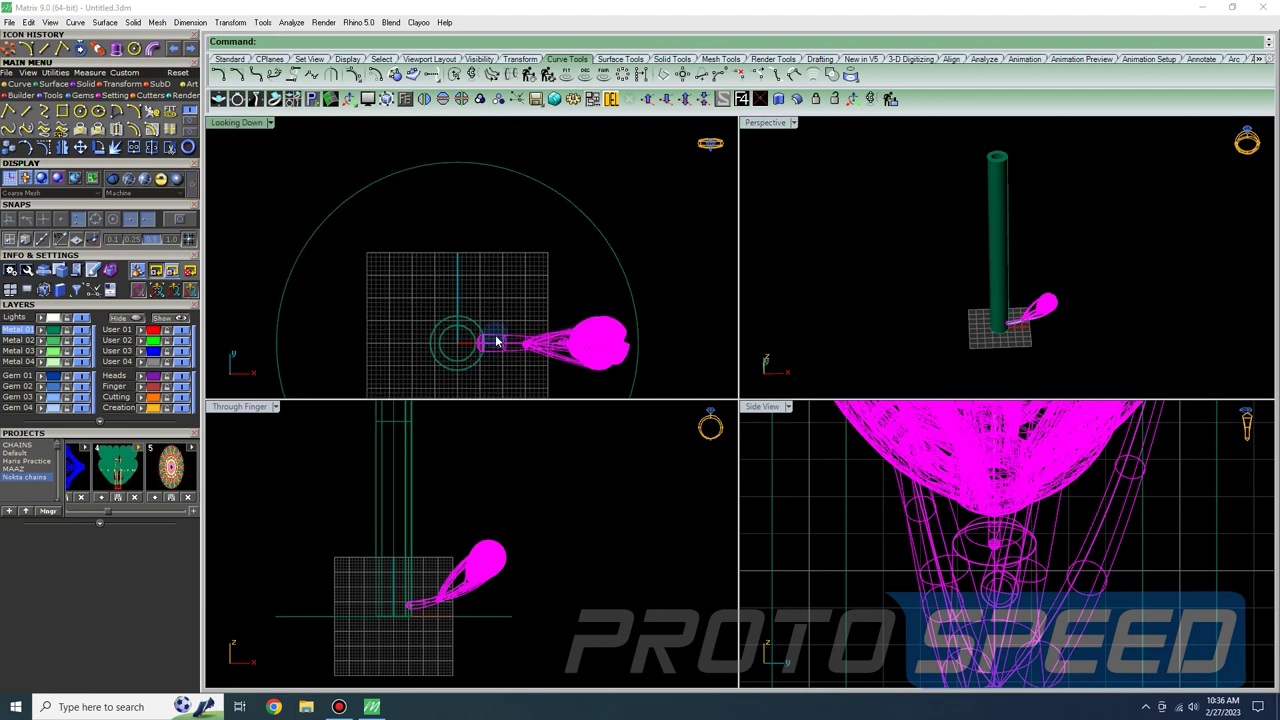
{"action": "scroll", "coordinate": [449, 597], "scroll_direction": "up", "scroll_amount": 5}
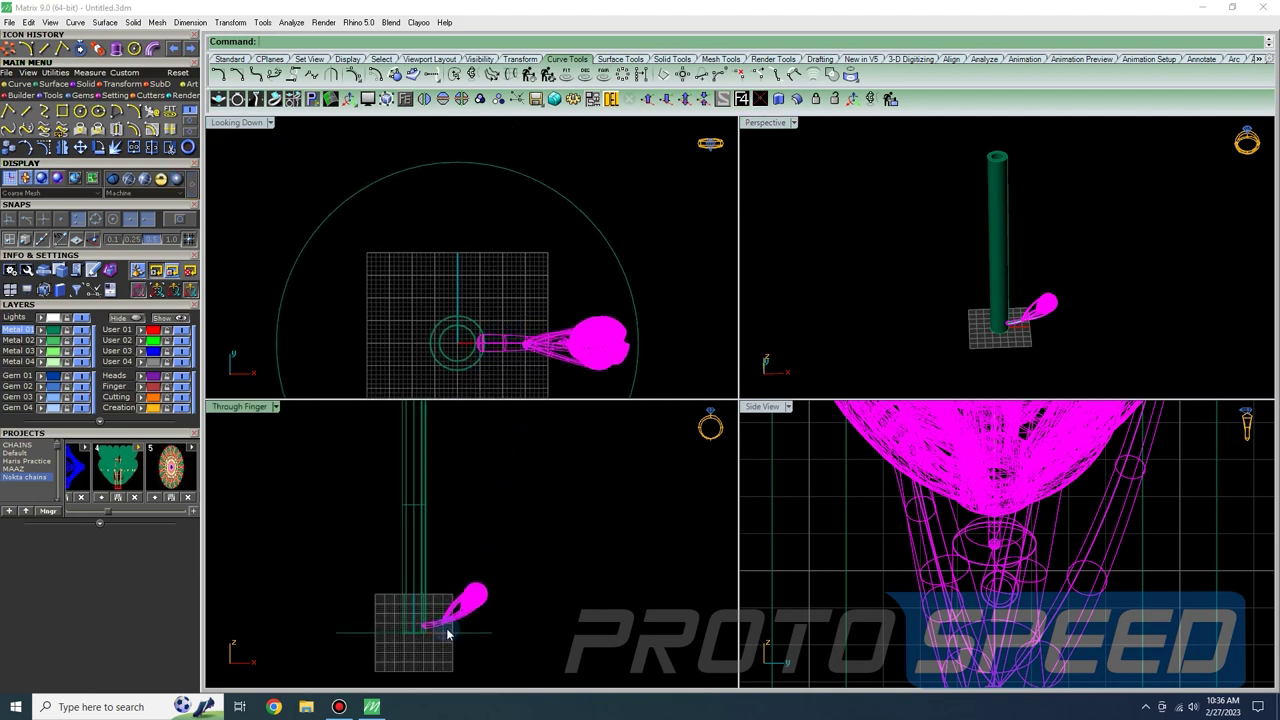
{"action": "scroll", "coordinate": [425, 620], "scroll_direction": "up", "scroll_amount": 3}
{"action": "left_click_drag", "start_coordinate": [423, 605], "coordinate": [424, 591]}
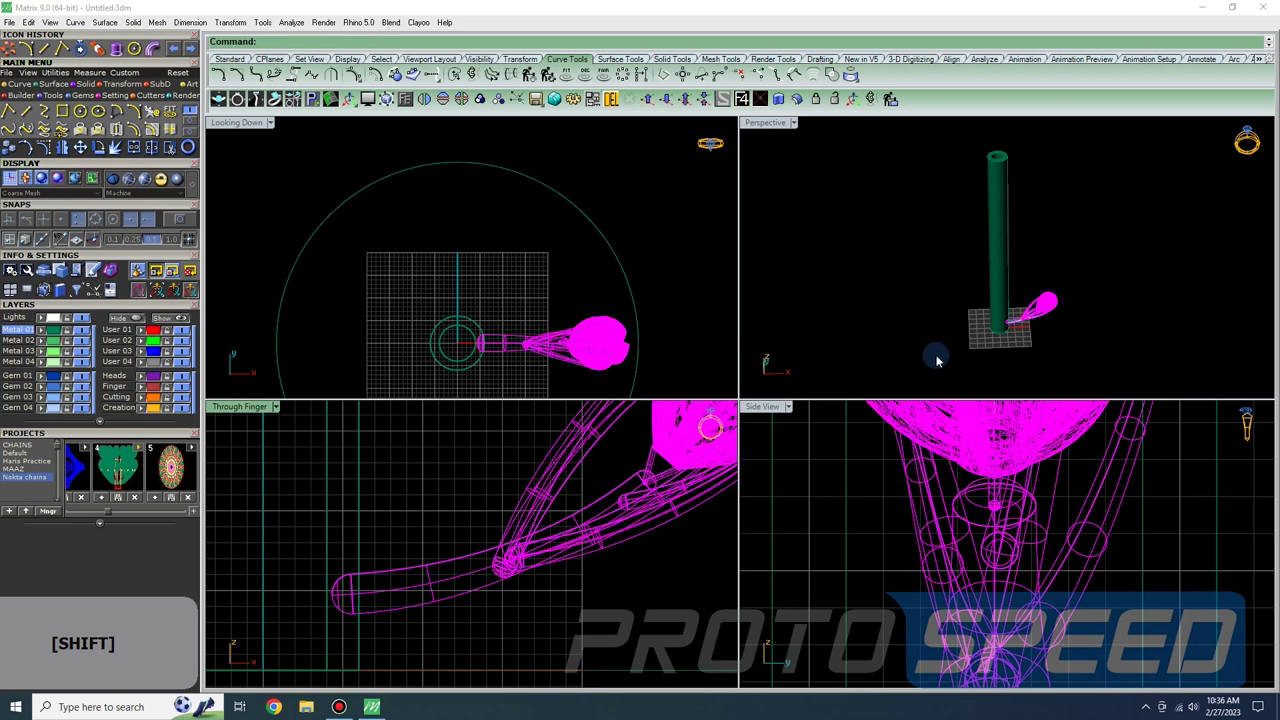
{"action": "scroll", "coordinate": [386, 586], "scroll_direction": "down", "scroll_amount": 3}
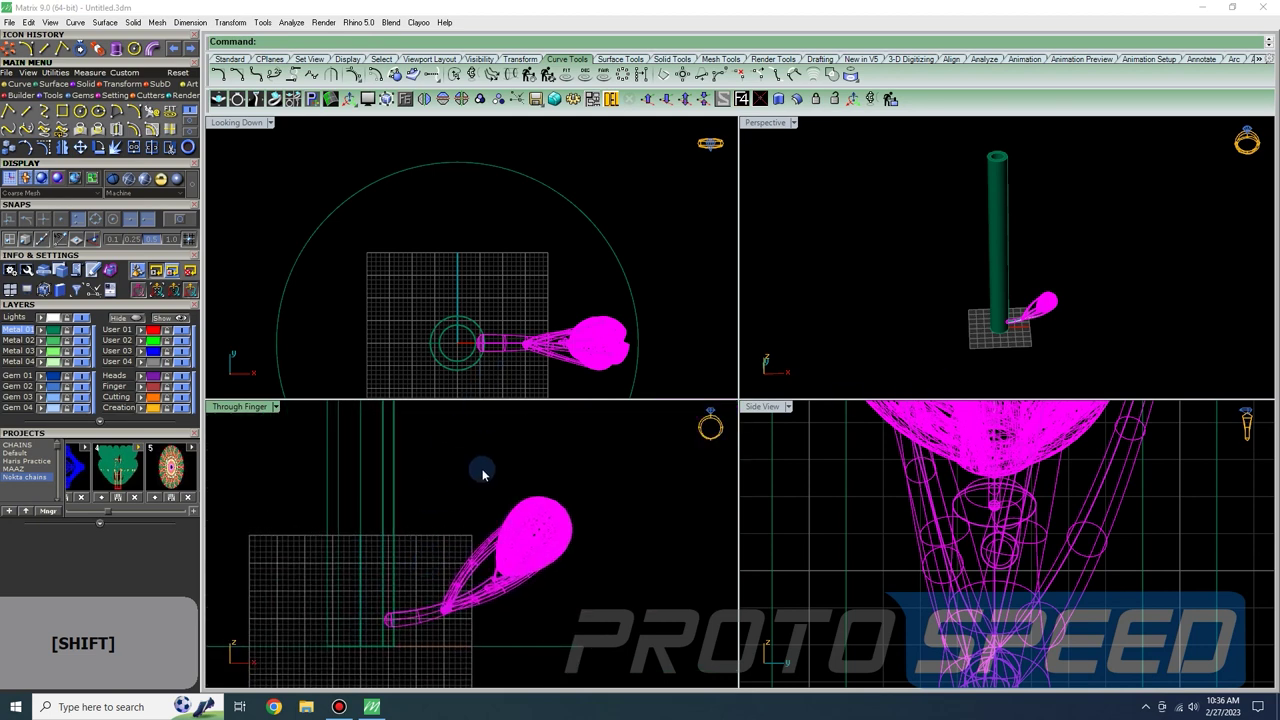
- Polar array the selected branch around the central tube's center in the Looking Down view with 15 items over 360 degrees
{"action": "scroll", "coordinate": [481, 480], "scroll_direction": "down", "scroll_amount": 3}
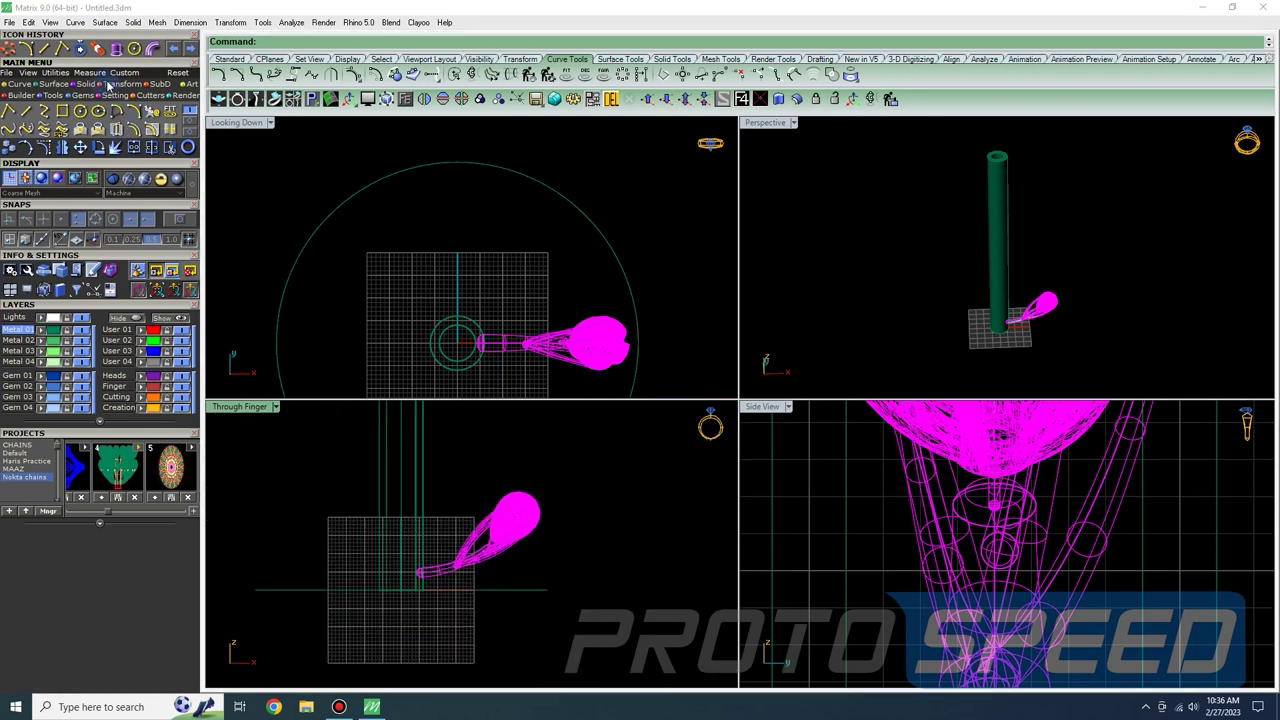
{"action": "left_click", "coordinate": [108, 85]}
{"action": "left_click", "coordinate": [152, 111]}
{"action": "scroll", "coordinate": [474, 224], "scroll_direction": "down", "scroll_amount": 2}
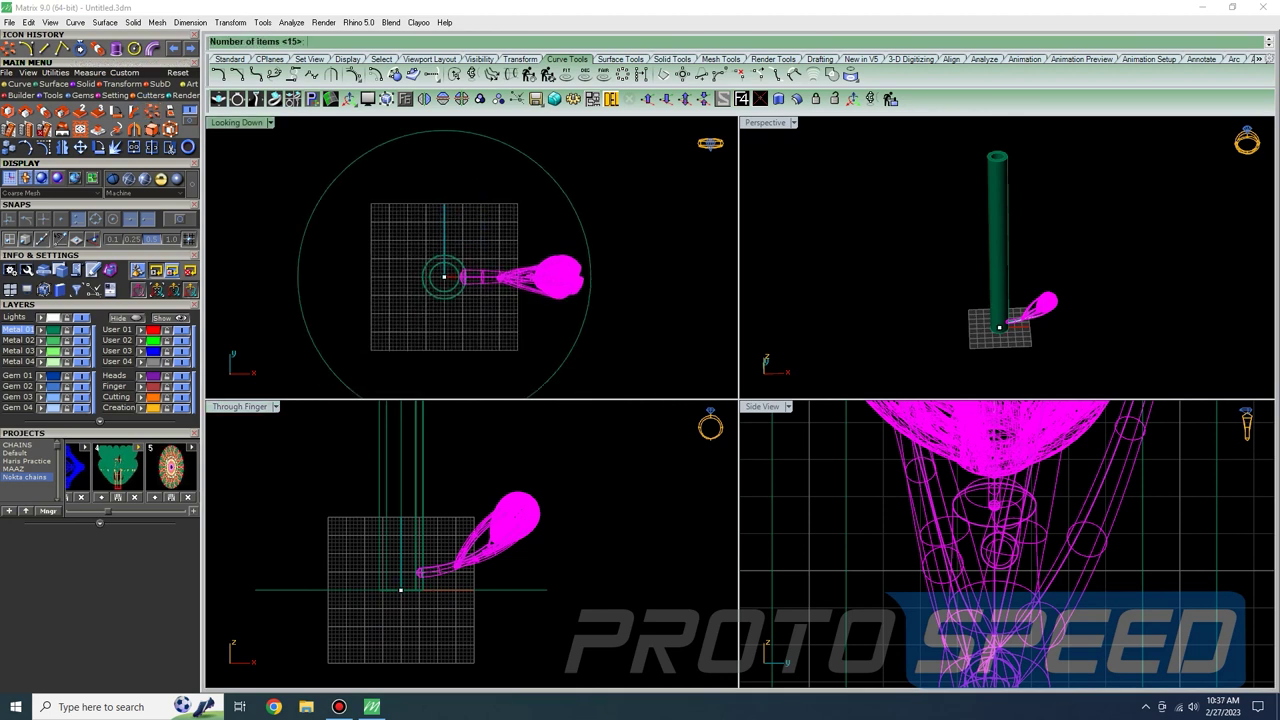
{"action": "key", "text": "Return"}
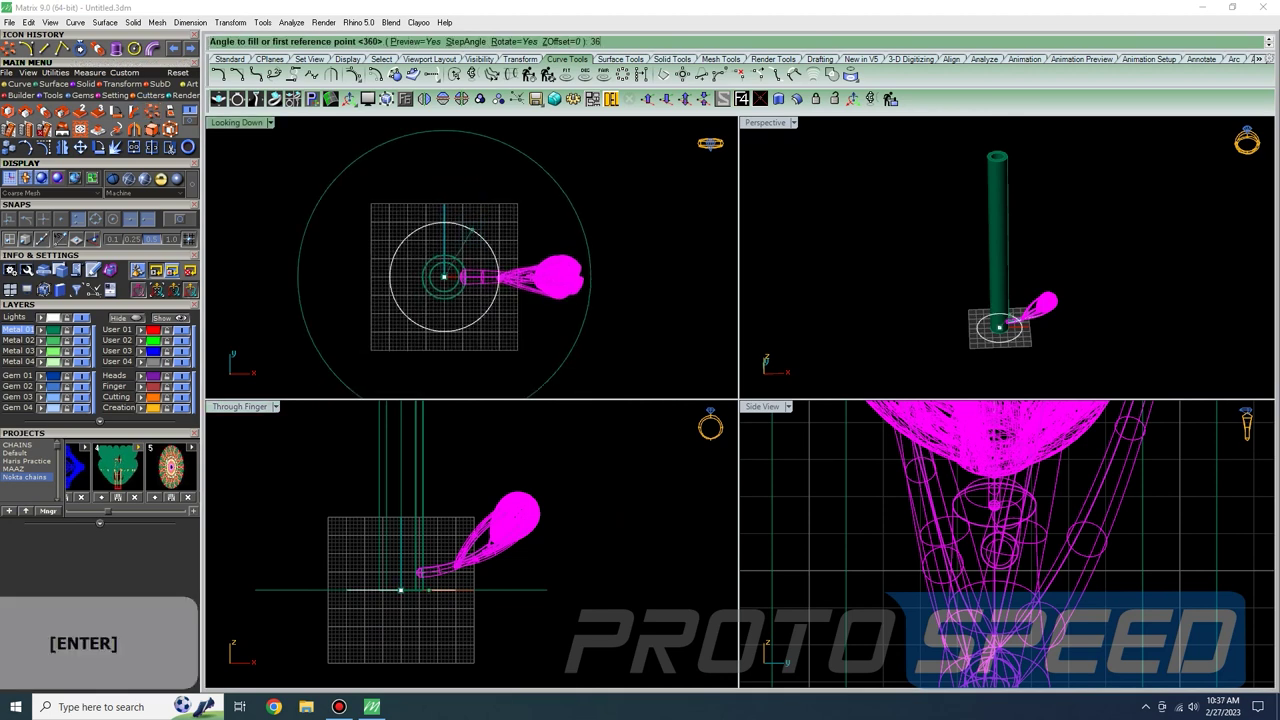
{"action": "key", "text": "BackSpace"}
{"action": "key", "text": "BackSpace"}
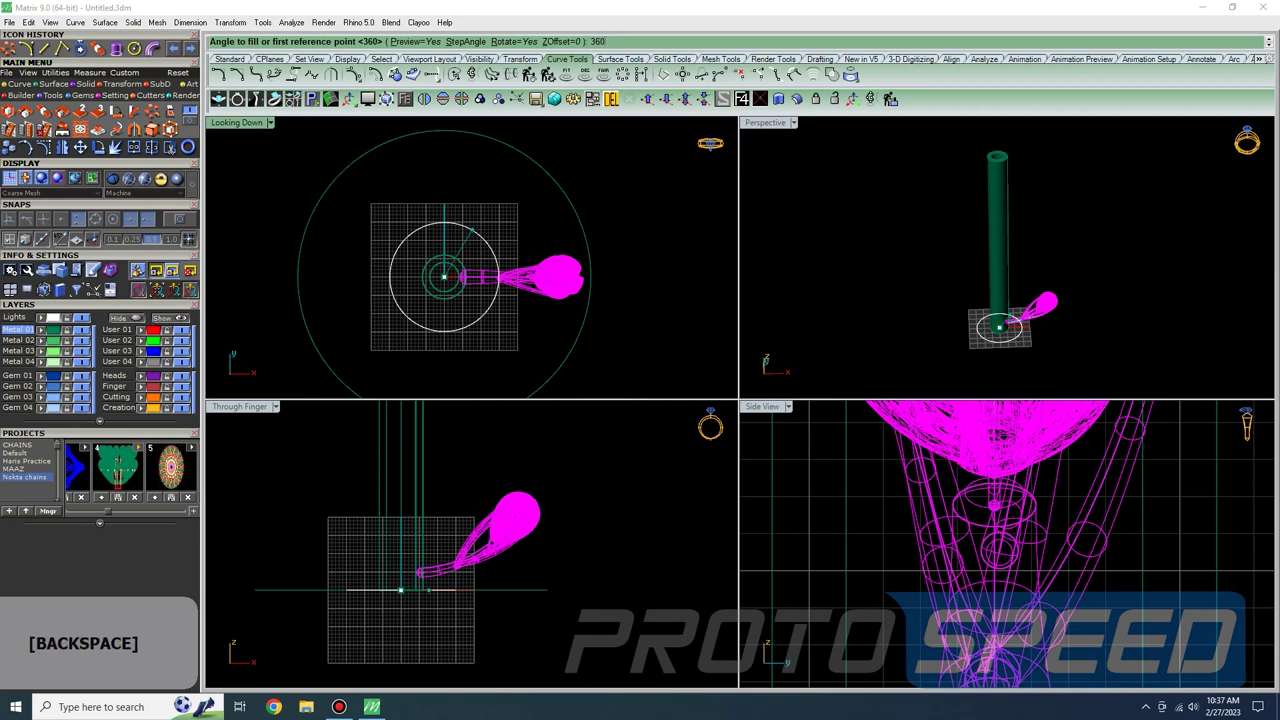
{"action": "key", "text": "Return"}
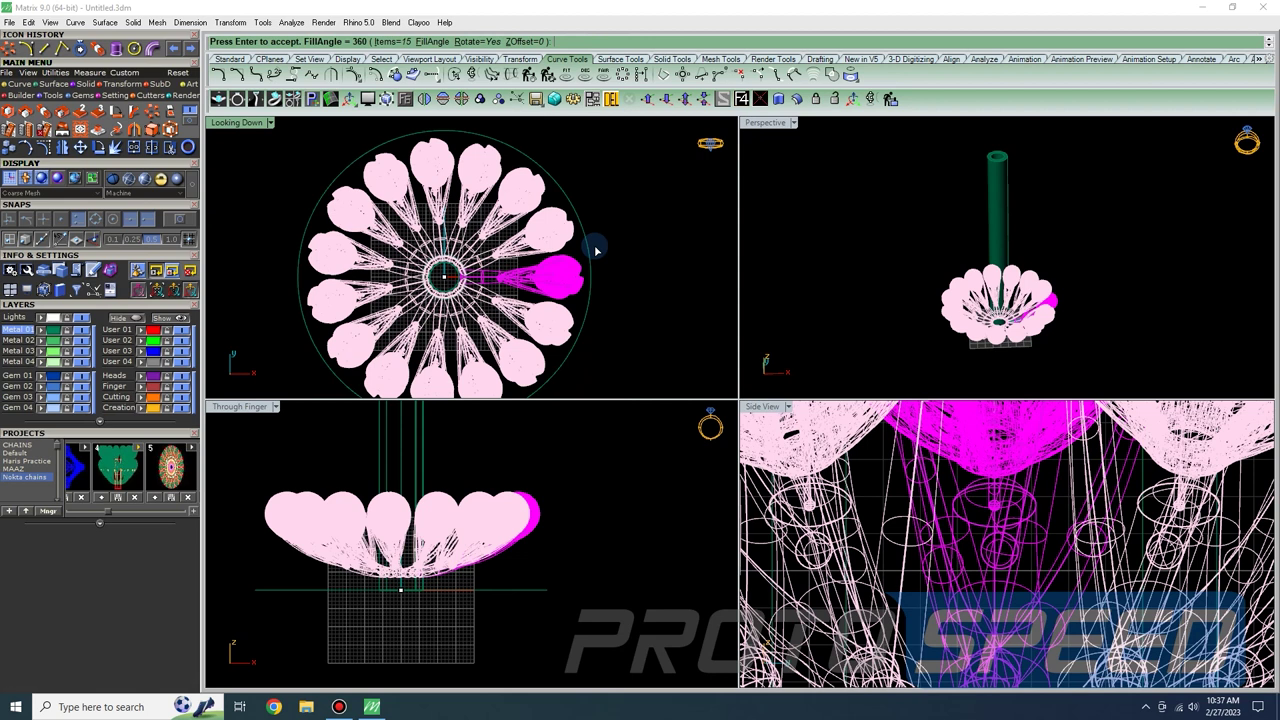
{"action": "right_click", "coordinate": [596, 250]}
{"action": "key", "text": "Escape"}
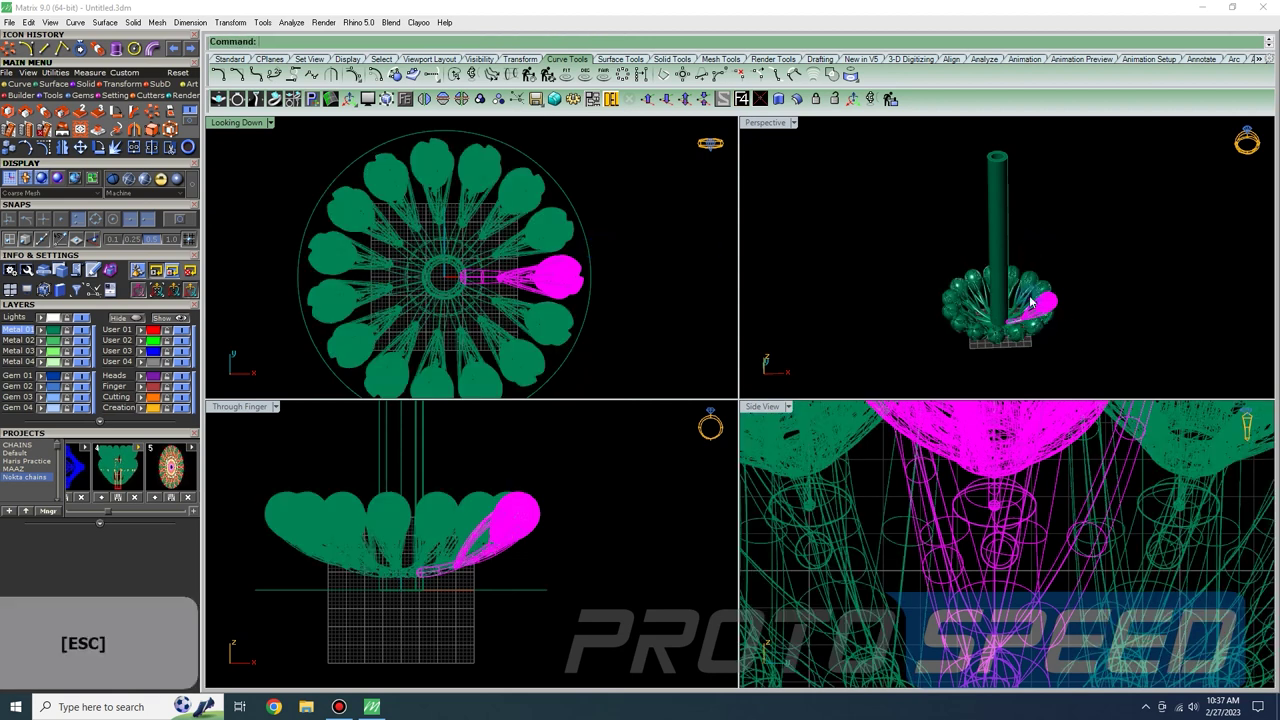
- Inspect the ring of arrayed branches around the central tube in an enlarged Perspective view, and return to the four-view layout
{"action": "scroll", "coordinate": [1032, 302], "scroll_direction": "up", "scroll_amount": 10}
{"action": "left_click", "coordinate": [1140, 209]}
{"action": "right_click_drag", "start_coordinate": [1118, 218], "coordinate": [1000, 315]}
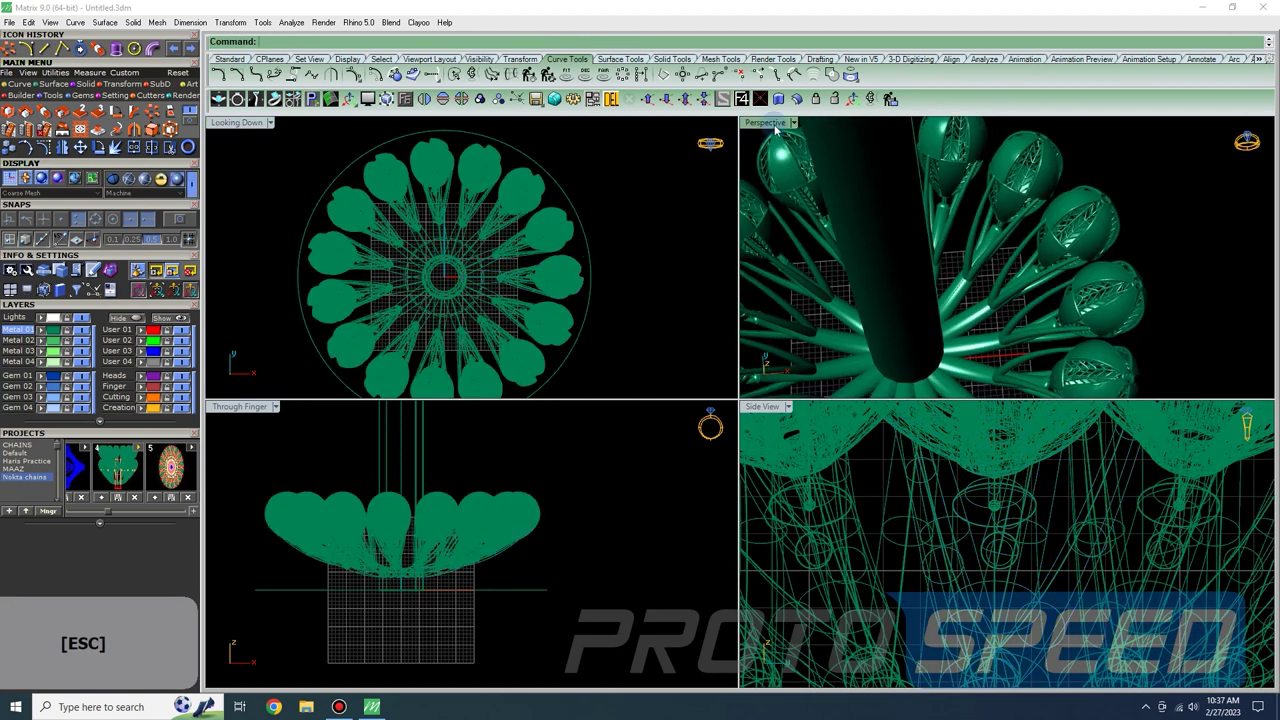
{"action": "double_click", "coordinate": [774, 125]}
{"action": "scroll", "coordinate": [818, 215], "scroll_direction": "down", "scroll_amount": 6}
{"action": "right_click_drag", "start_coordinate": [818, 215], "coordinate": [629, 189]}
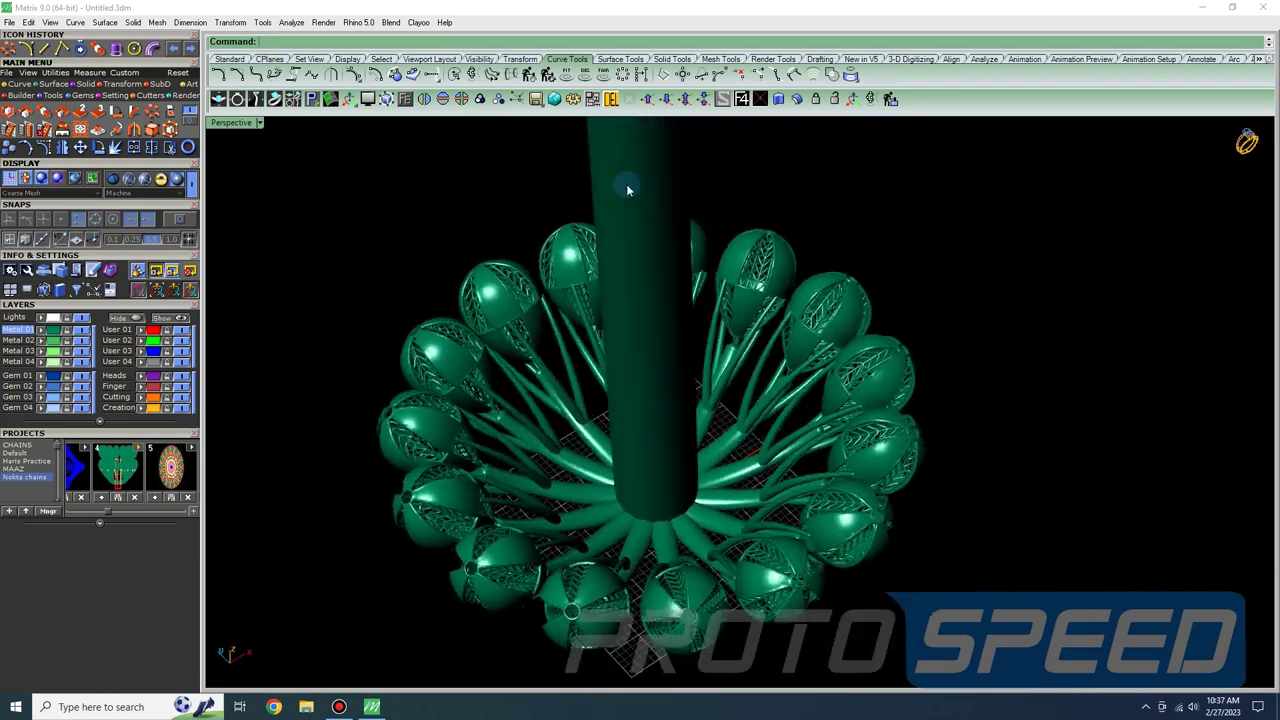
{"action": "double_click", "coordinate": [238, 124]}
{"action": "scroll", "coordinate": [409, 314], "scroll_direction": "down", "scroll_amount": 4}
{"action": "scroll", "coordinate": [397, 291], "scroll_direction": "up", "scroll_amount": 3}
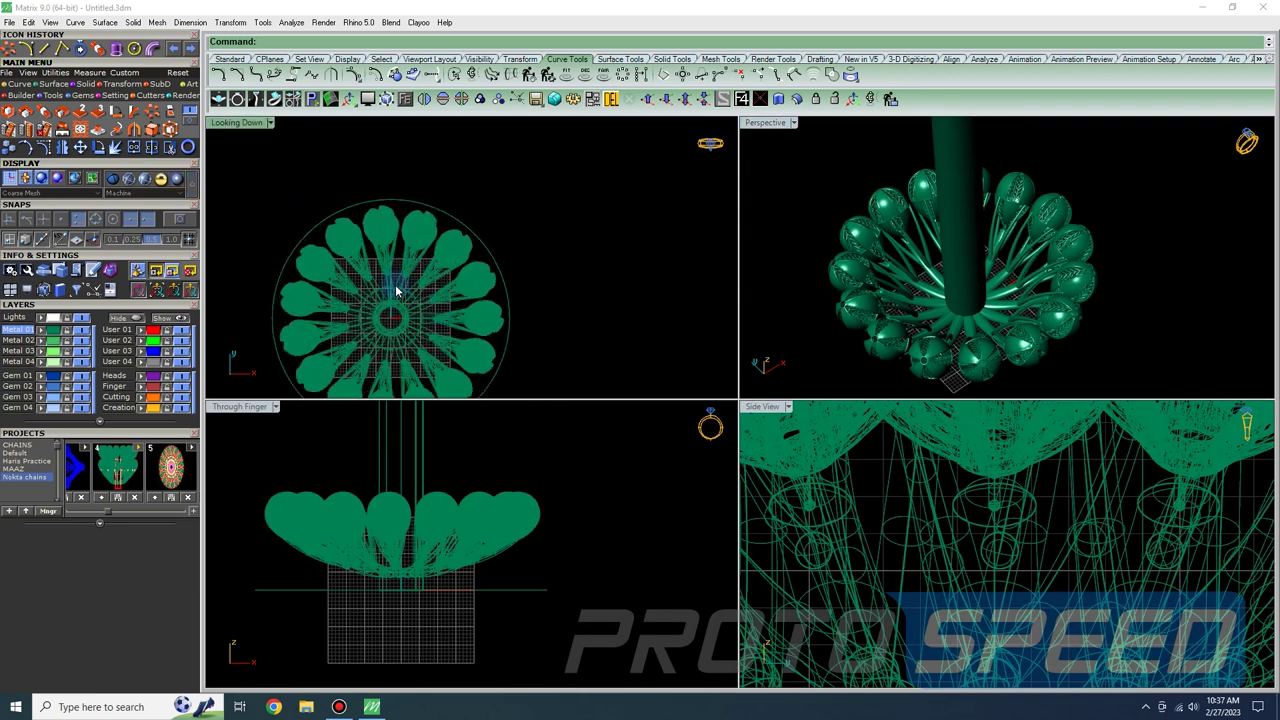
- Assign the central tube to the User 01 layer
{"action": "scroll", "coordinate": [396, 291], "scroll_direction": "up", "scroll_amount": 5}
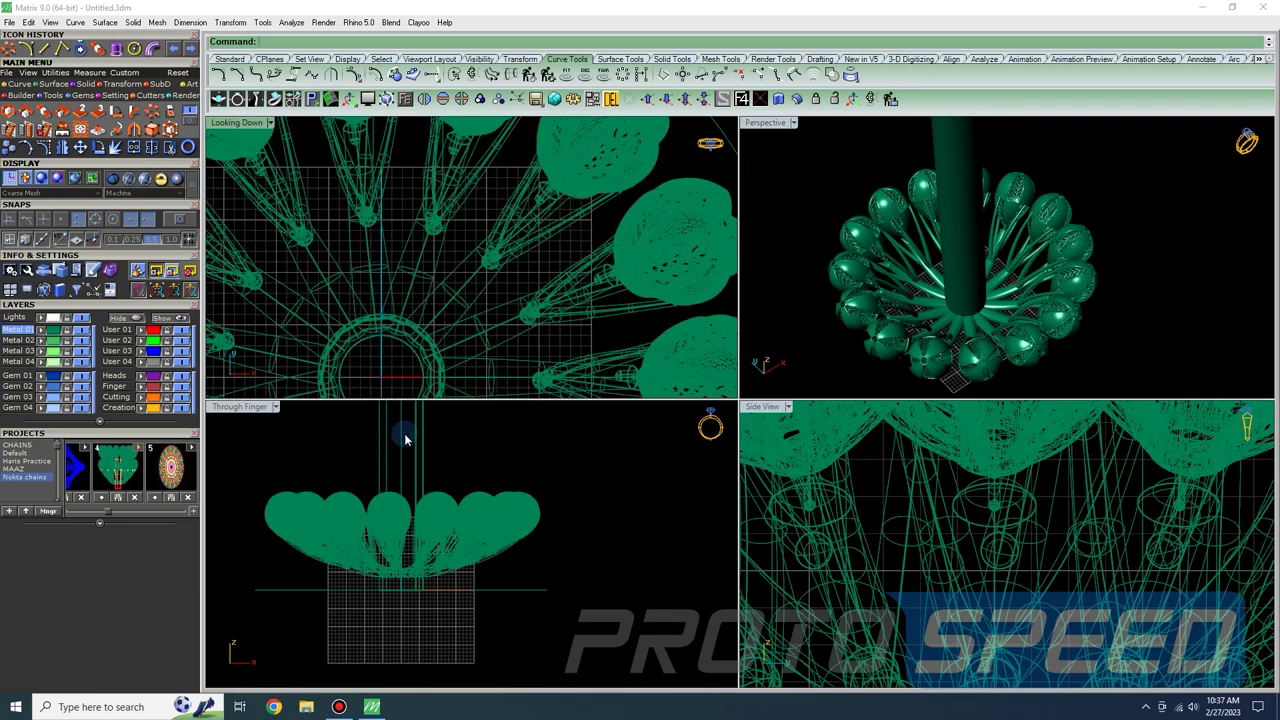
{"action": "left_click", "coordinate": [955, 228]}
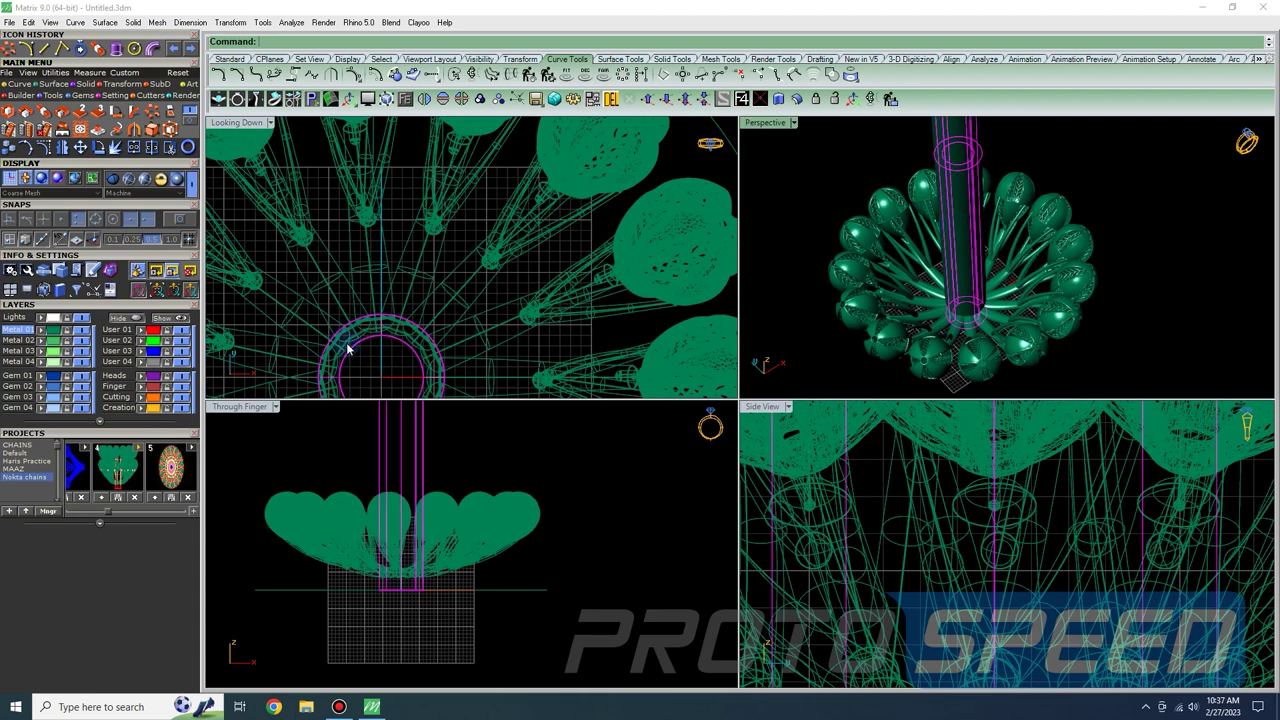
{"action": "left_click", "coordinate": [140, 331]}
{"action": "left_click", "coordinate": [239, 472]}
{"action": "scroll", "coordinate": [993, 229], "scroll_direction": "down", "scroll_amount": 2}
{"action": "right_click_drag", "start_coordinate": [1017, 277], "coordinate": [930, 287]}
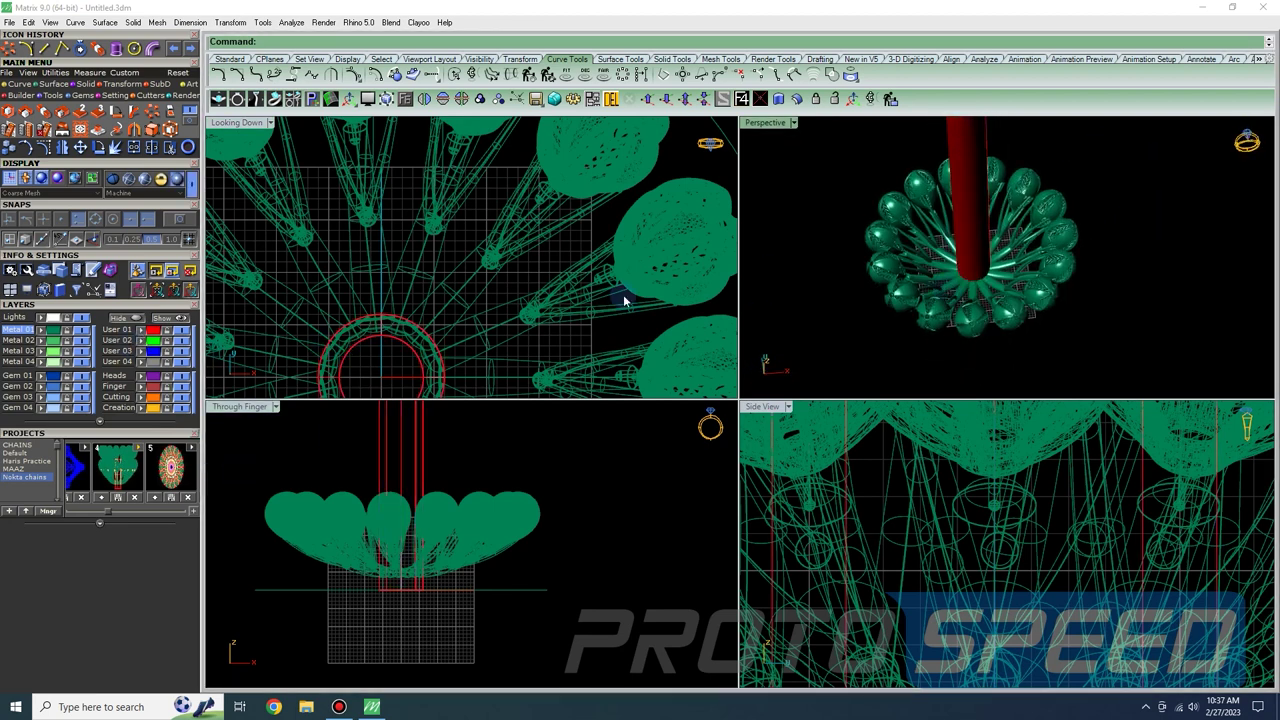
- Delete the large construction circle surrounding the ring of branches at the base of the central tube
{"action": "scroll", "coordinate": [514, 293], "scroll_direction": "down", "scroll_amount": 3}
{"action": "scroll", "coordinate": [514, 293], "scroll_direction": "down", "scroll_amount": 2}
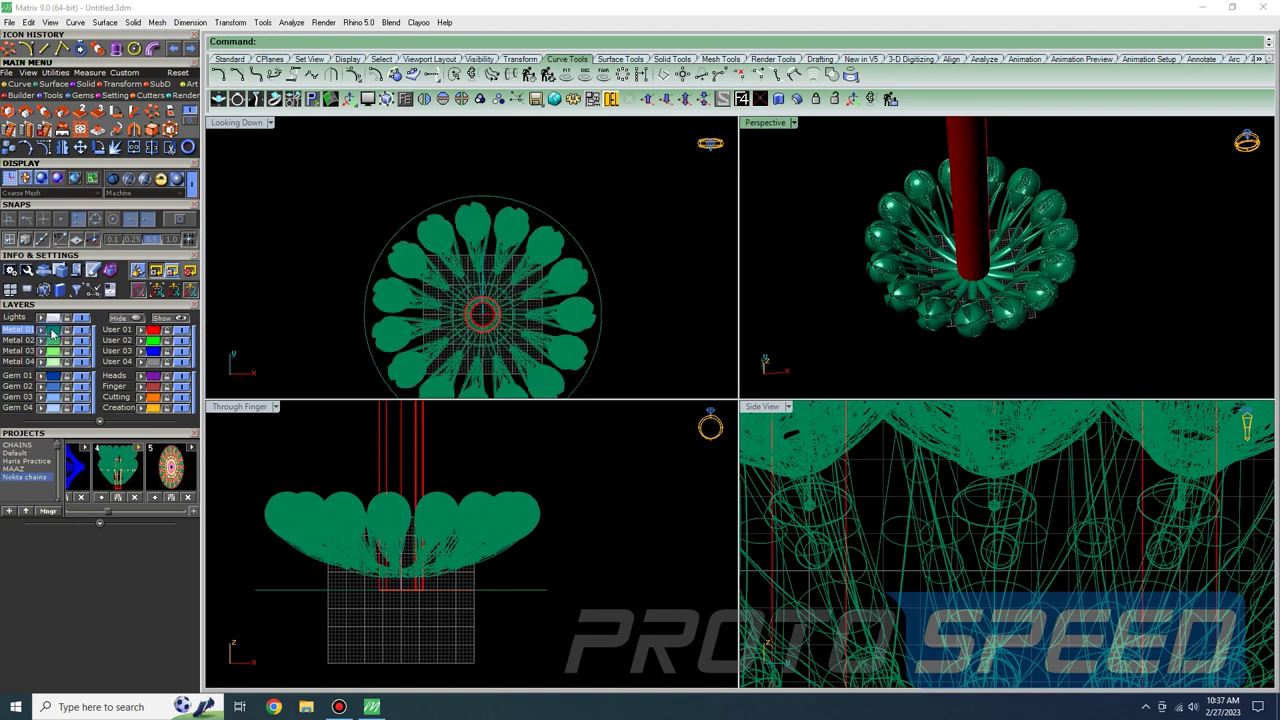
{"action": "left_click", "coordinate": [52, 333]}
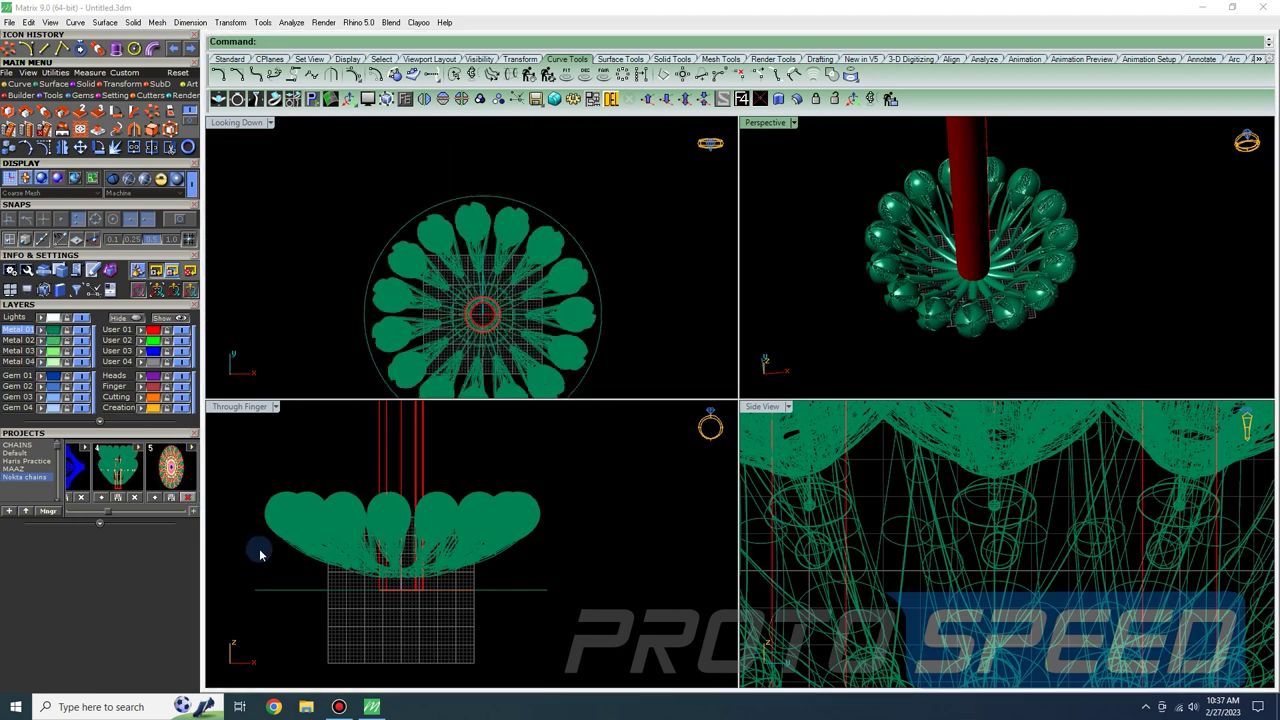
{"action": "left_click", "coordinate": [266, 593]}
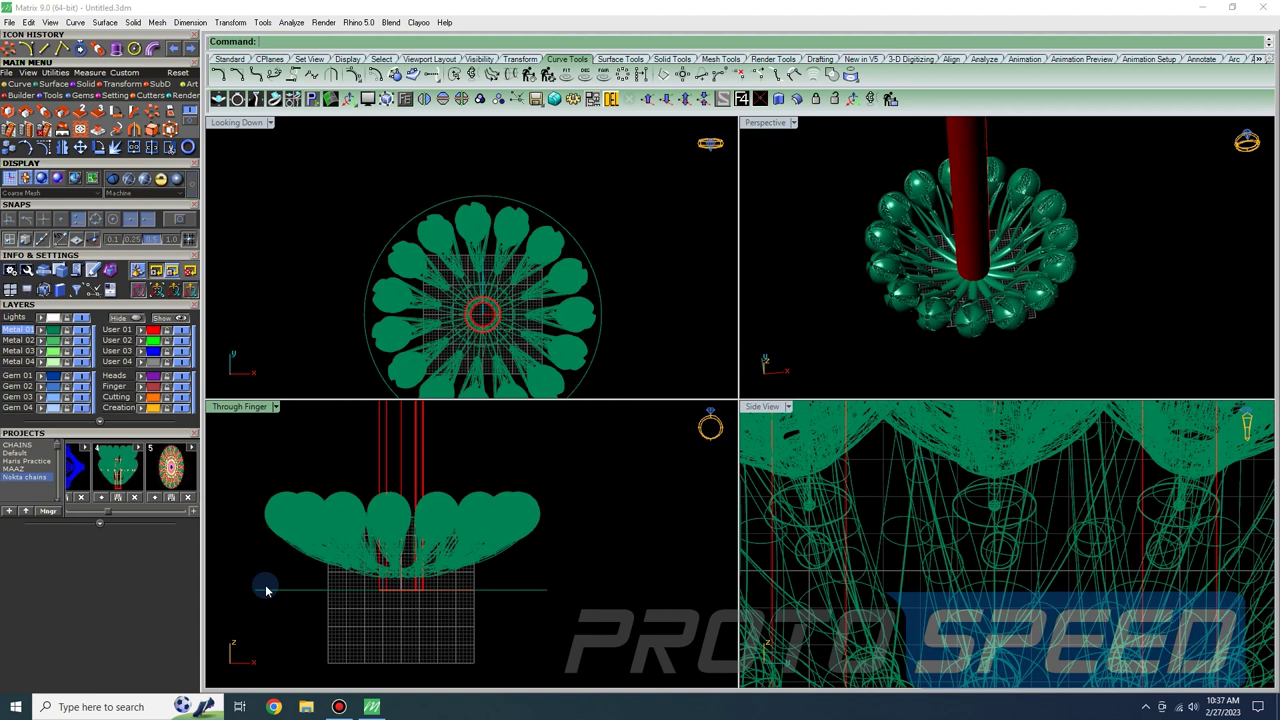
{"action": "left_click", "coordinate": [257, 578]}
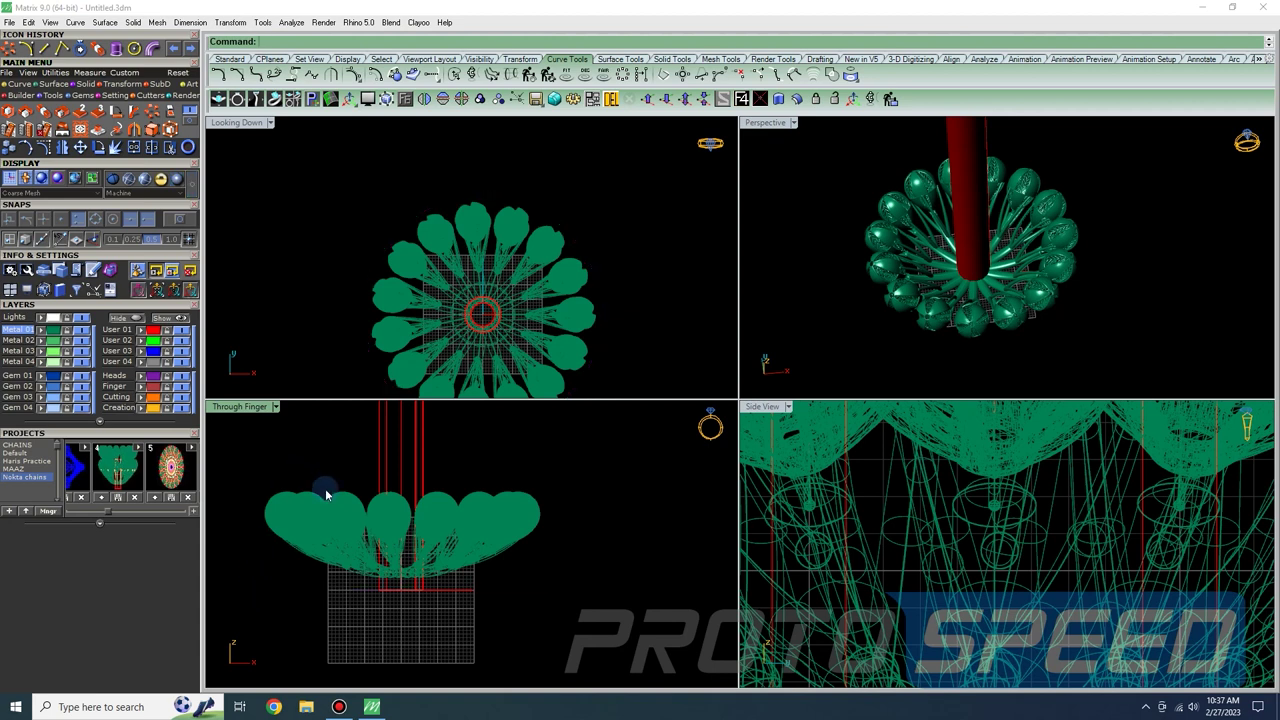
- Select all objects on the Metal 01 layer and group them into one ring of branches
{"action": "left_click", "coordinate": [55, 330]}
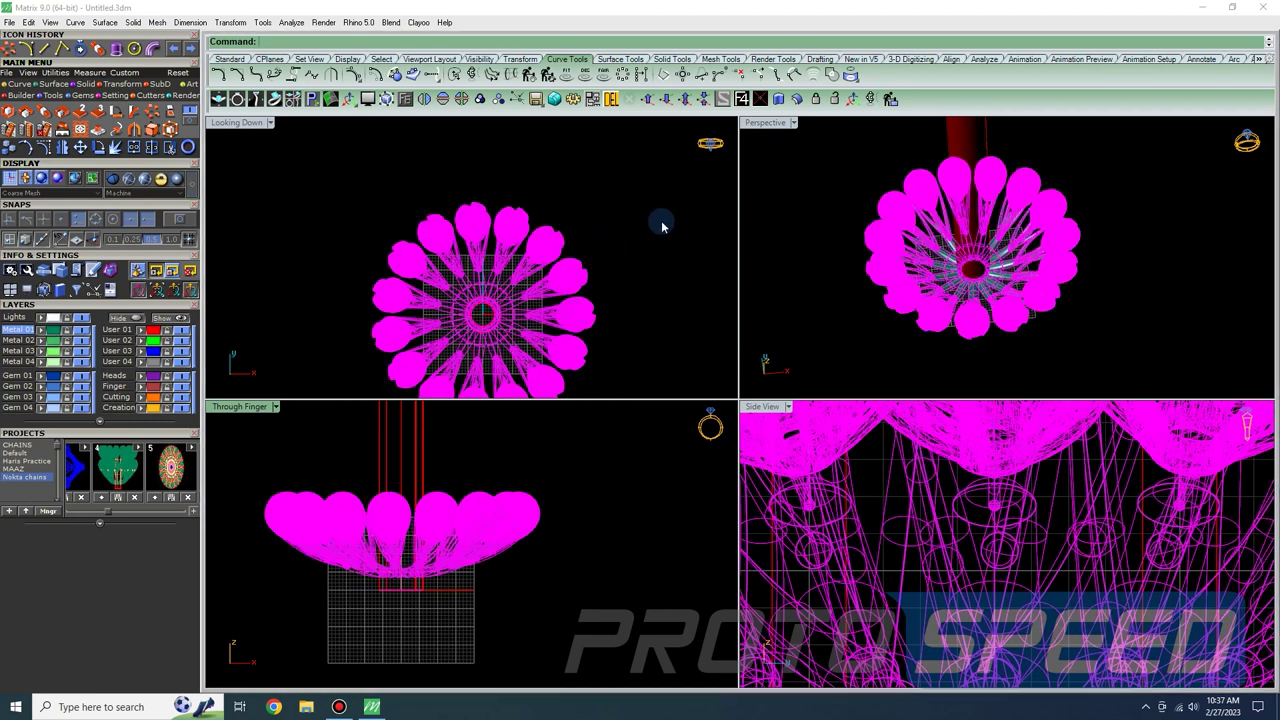
{"action": "right_click_drag", "start_coordinate": [1108, 316], "coordinate": [1103, 174]}
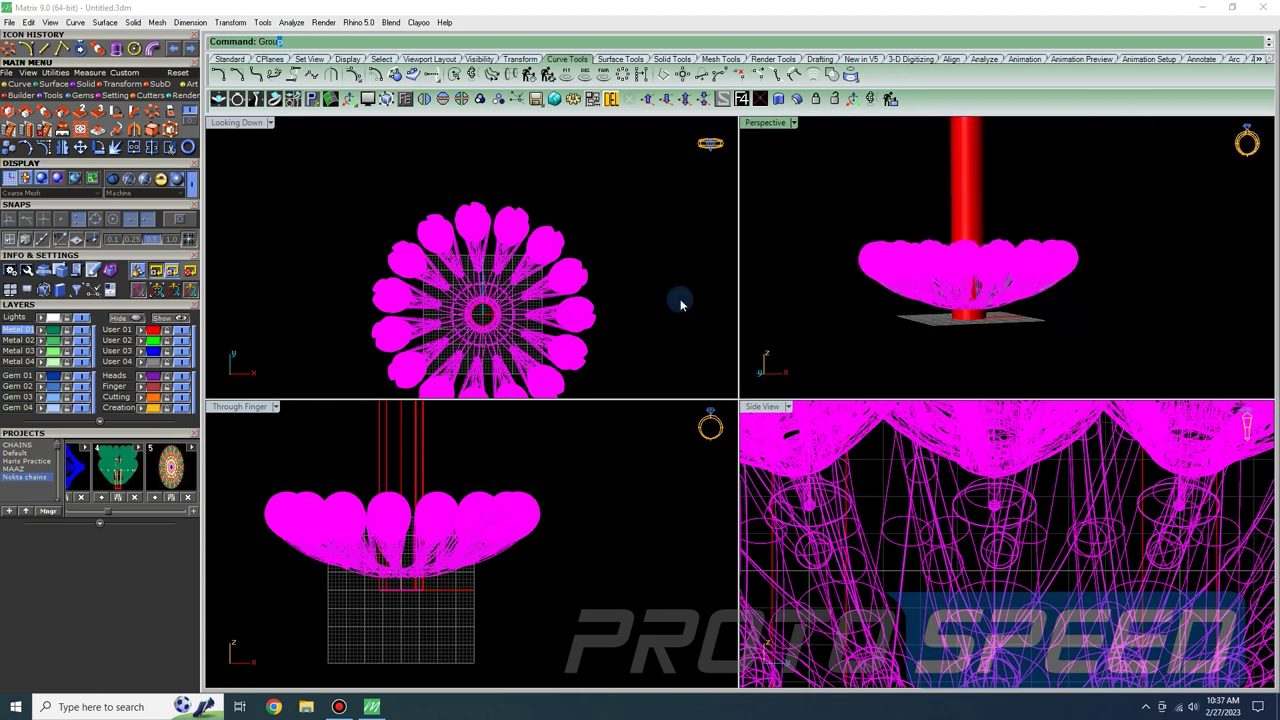
{"action": "key", "text": "Return"}
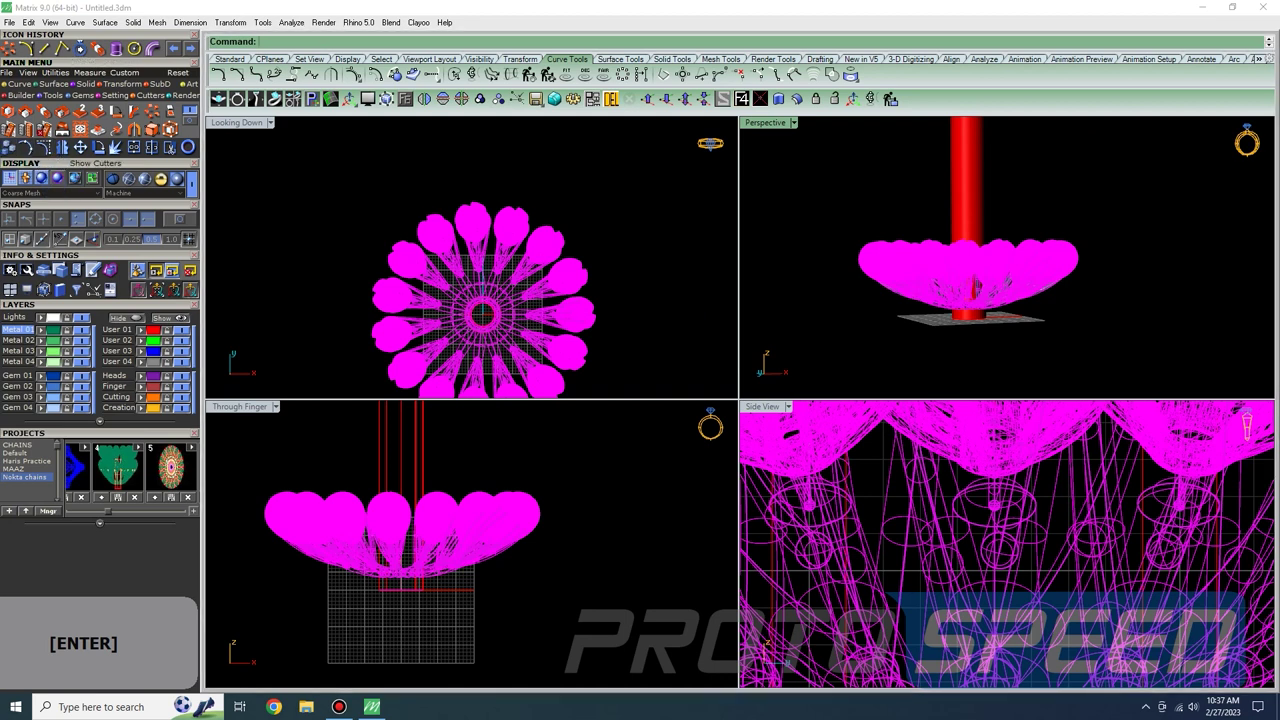
- Copy the grouped ring straight up along the central tube by a distance of 15, from the tube's base center in the Through Finger view
{"action": "scroll", "coordinate": [502, 445], "scroll_direction": "down", "scroll_amount": 6}
{"action": "right_click_drag", "start_coordinate": [502, 445], "coordinate": [494, 570]}
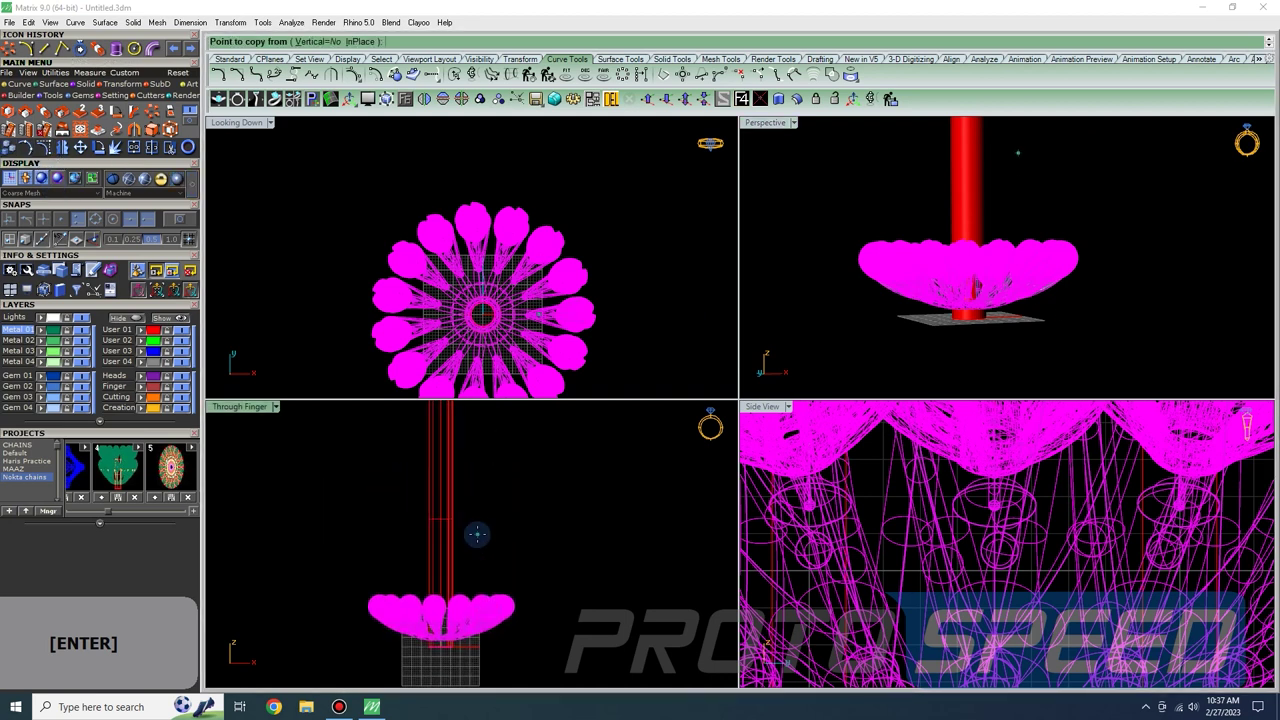
{"action": "left_click", "coordinate": [440, 645]}
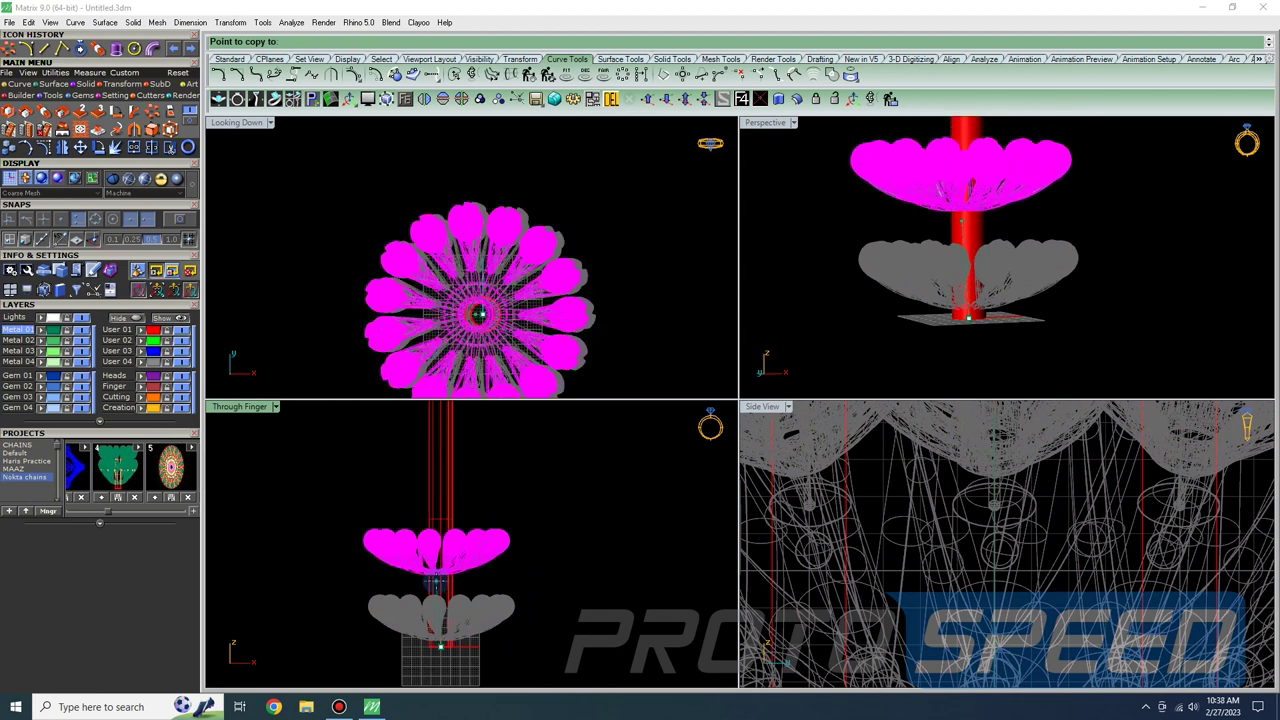
{"action": "key", "text": "Return"}
{"action": "key", "text": "shift"}
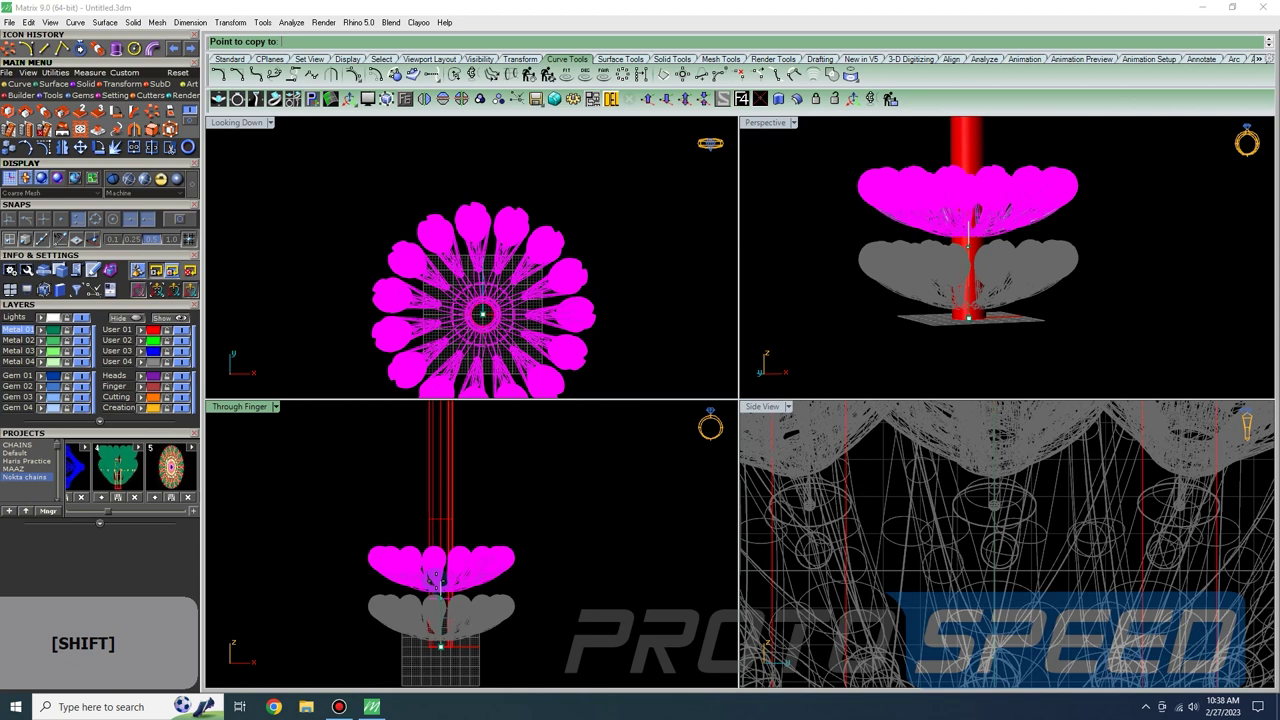
{"action": "type", "text": "25"}
{"action": "key", "text": "Return"}
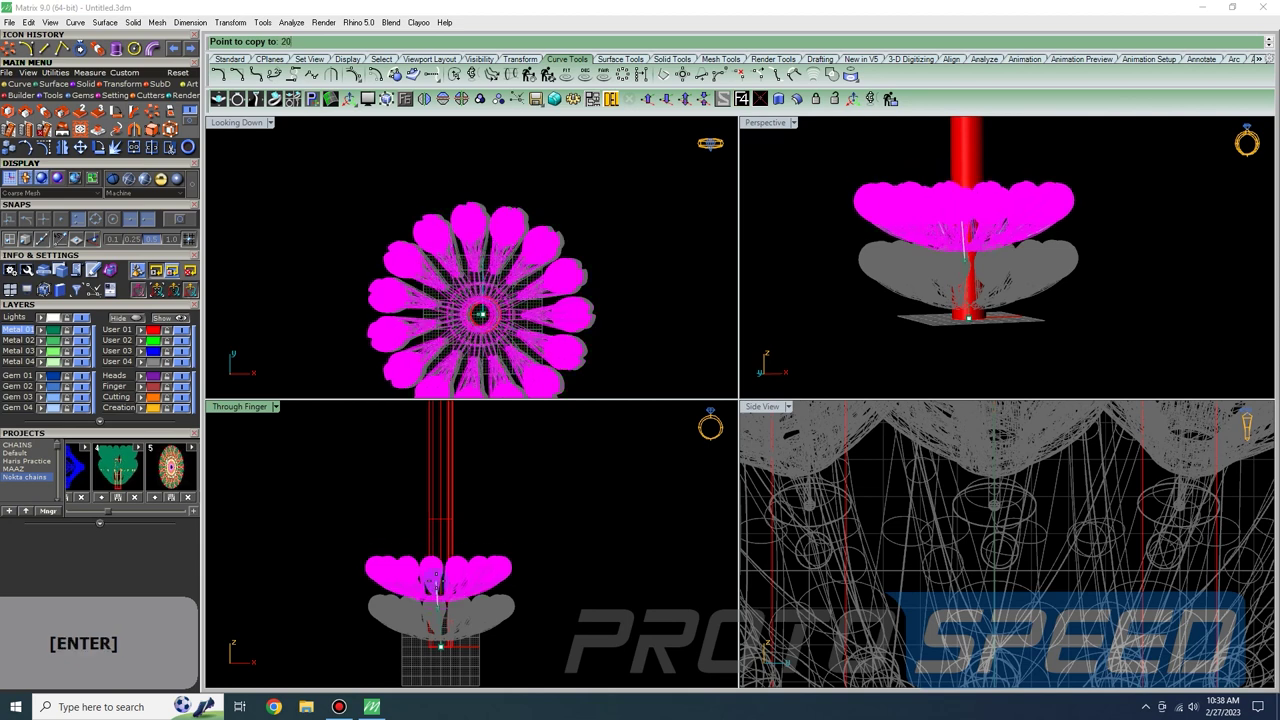
{"action": "key", "text": "shift"}
{"action": "type", "text": "15"}
{"action": "key", "text": "Return"}
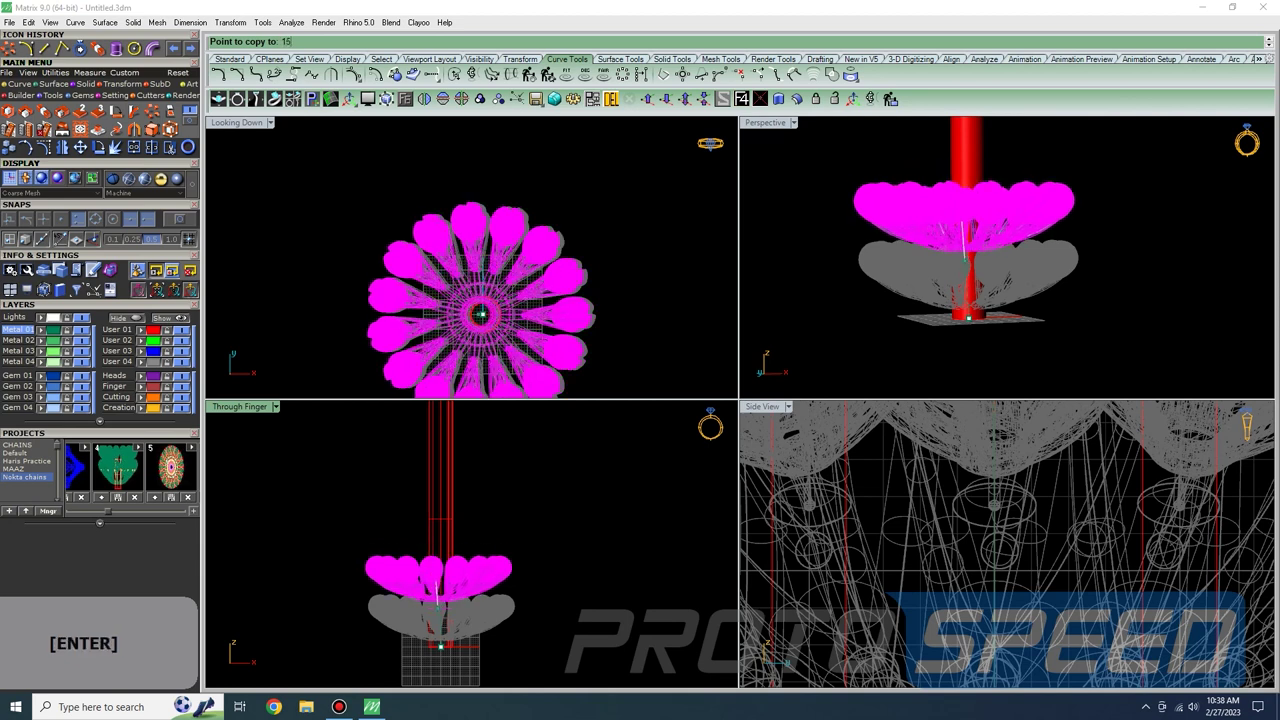
{"action": "key", "text": "shift"}
{"action": "type", "text": "15"}
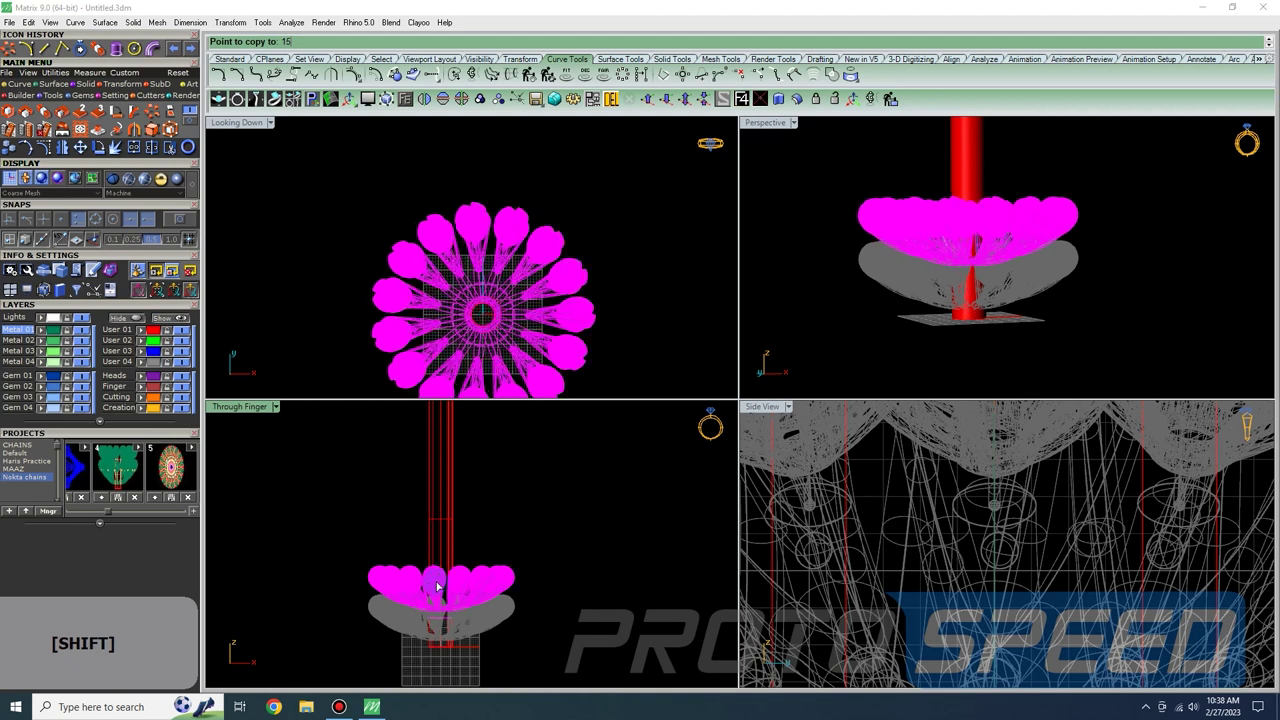
{"action": "key", "text": "Escape"}
{"action": "key", "text": "Escape"}
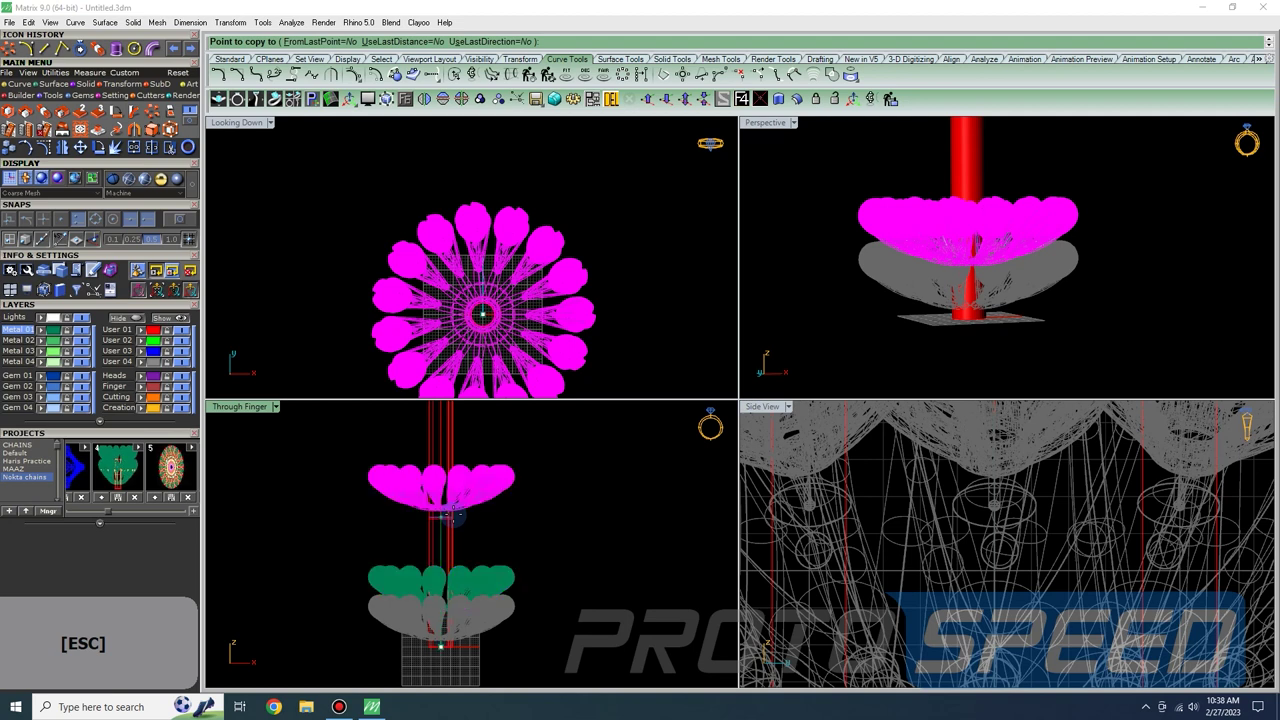
- Inspect in the Perspective view how the balls of the two stacked rings line up and how closely they sit
{"action": "scroll", "coordinate": [903, 265], "scroll_direction": "up", "scroll_amount": 3}
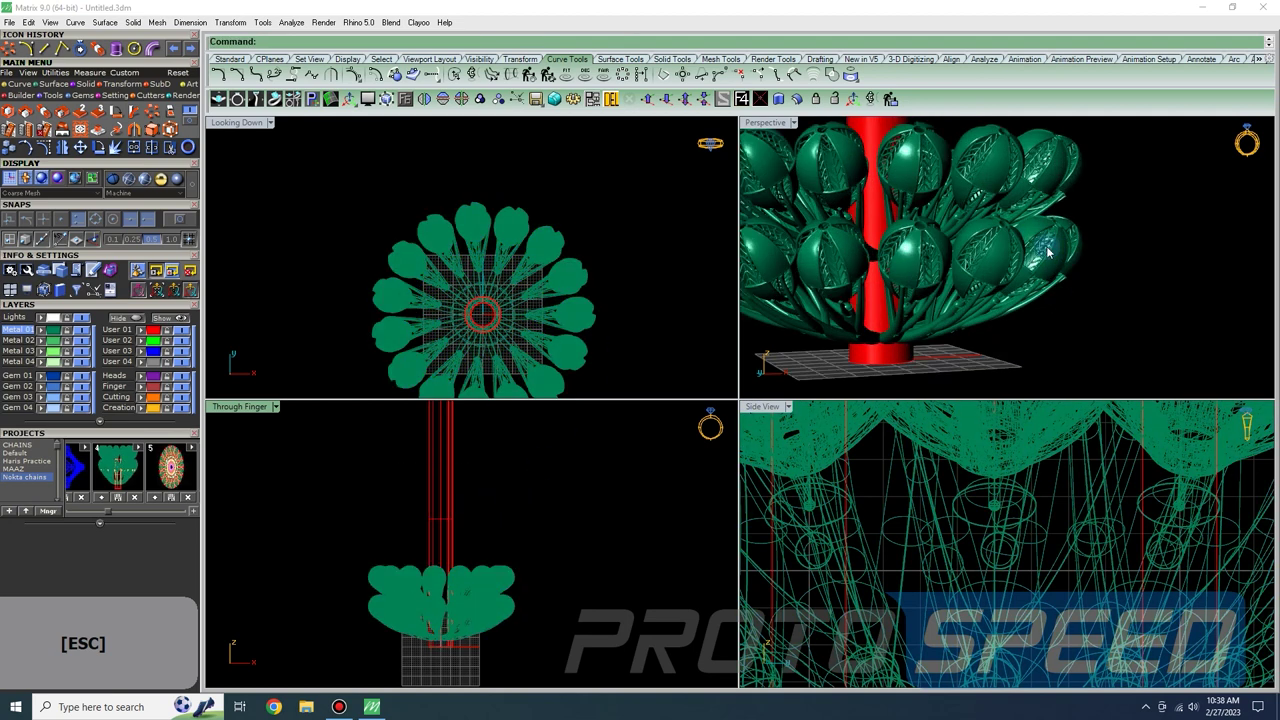
{"action": "right_click_drag", "start_coordinate": [972, 232], "coordinate": [967, 262]}
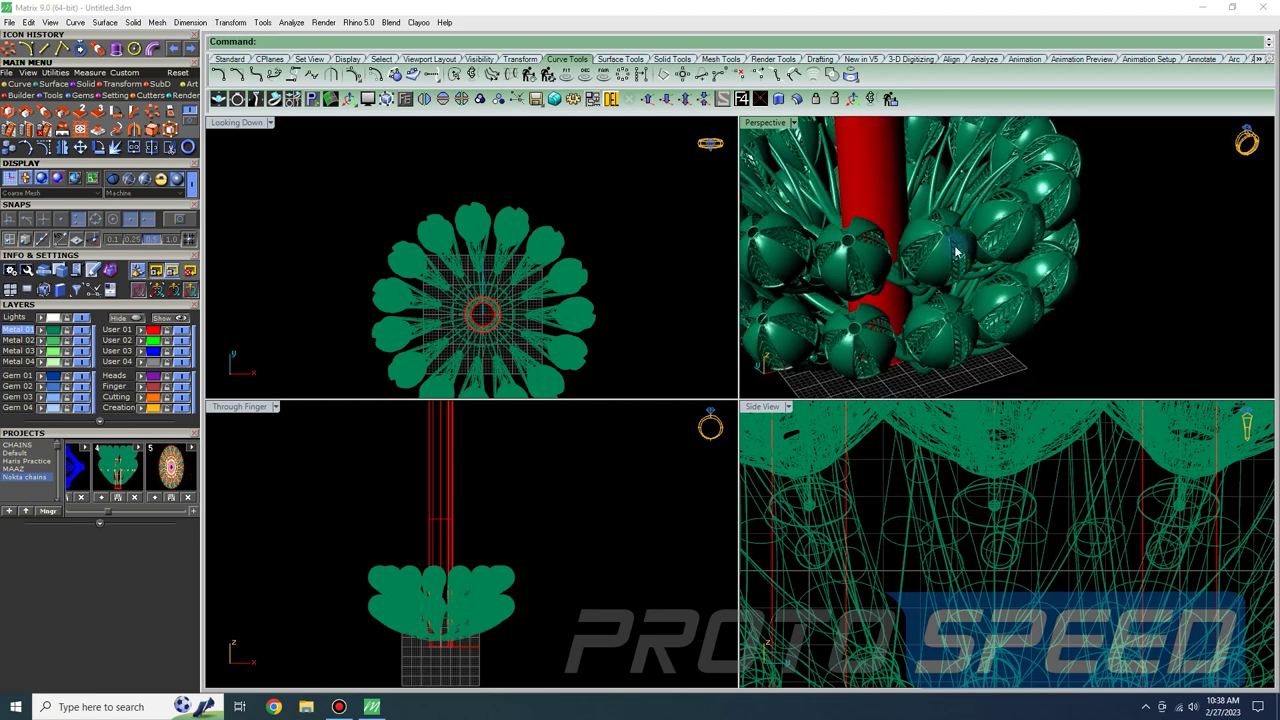
{"action": "left_click", "coordinate": [955, 250]}
{"action": "right_click_drag", "start_coordinate": [587, 320], "coordinate": [495, 267]}
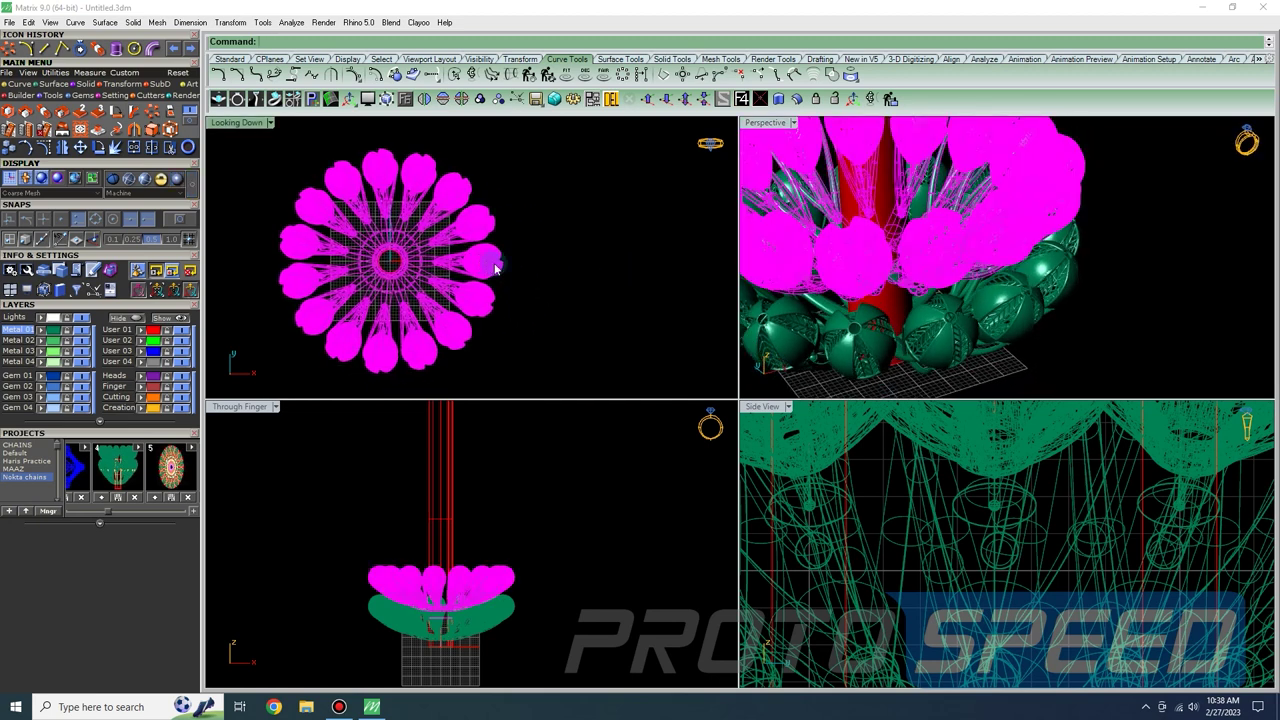
{"action": "left_click", "coordinate": [1190, 272]}
{"action": "mouse_move", "coordinate": [890, 268]}
{"action": "right_mouse_down"}
{"action": "mouse_move", "coordinate": [877, 216]}
{"action": "mouse_move", "coordinate": [880, 287]}
{"action": "right_mouse_up"}
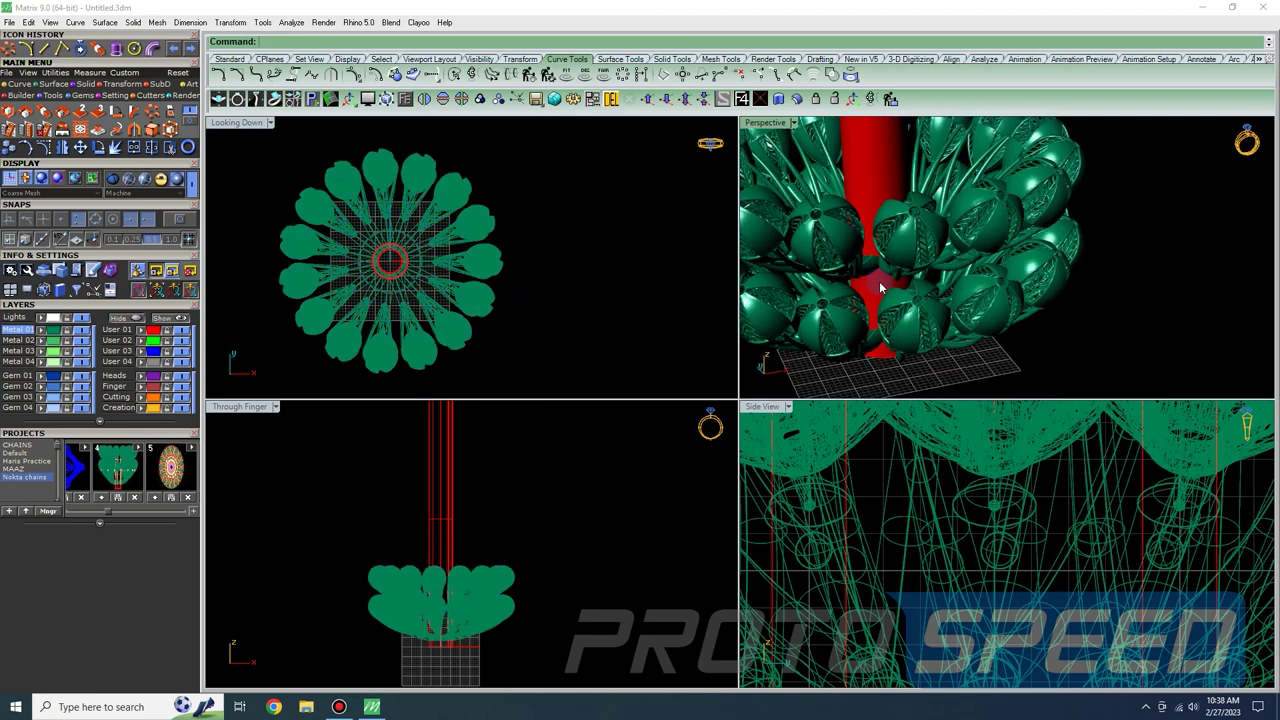
- Rotate the upper ring about the tube's center in the Looking Down view so its balls sit between those of the lower ring
{"action": "left_click", "coordinate": [491, 257]}
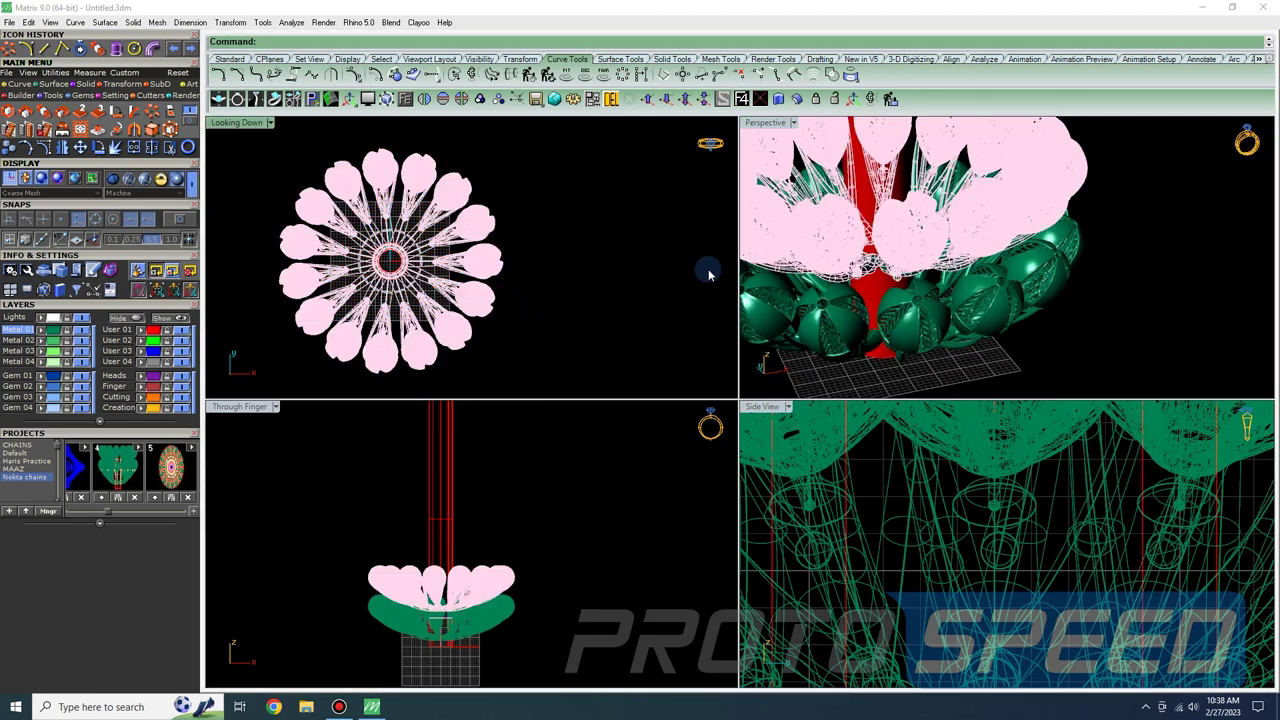
{"action": "left_click", "coordinate": [816, 245]}
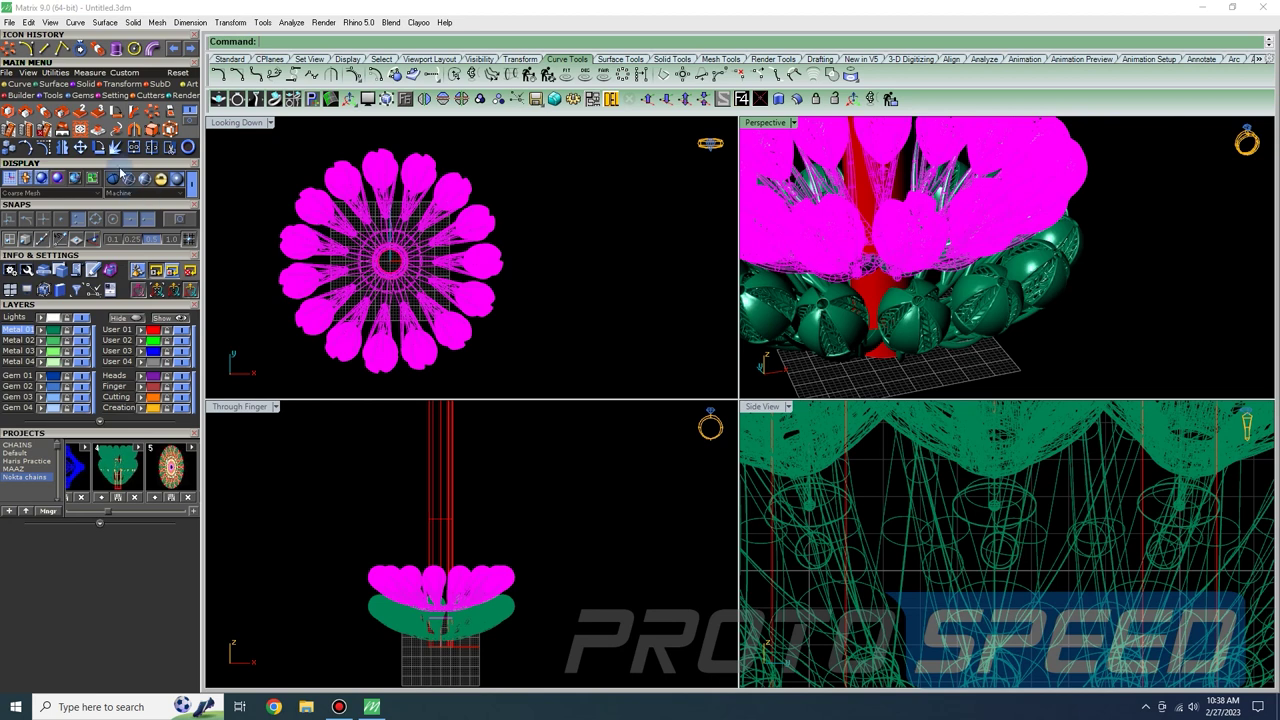
{"action": "left_click", "coordinate": [98, 147]}
{"action": "scroll", "coordinate": [478, 268], "scroll_direction": "up", "scroll_amount": 3}
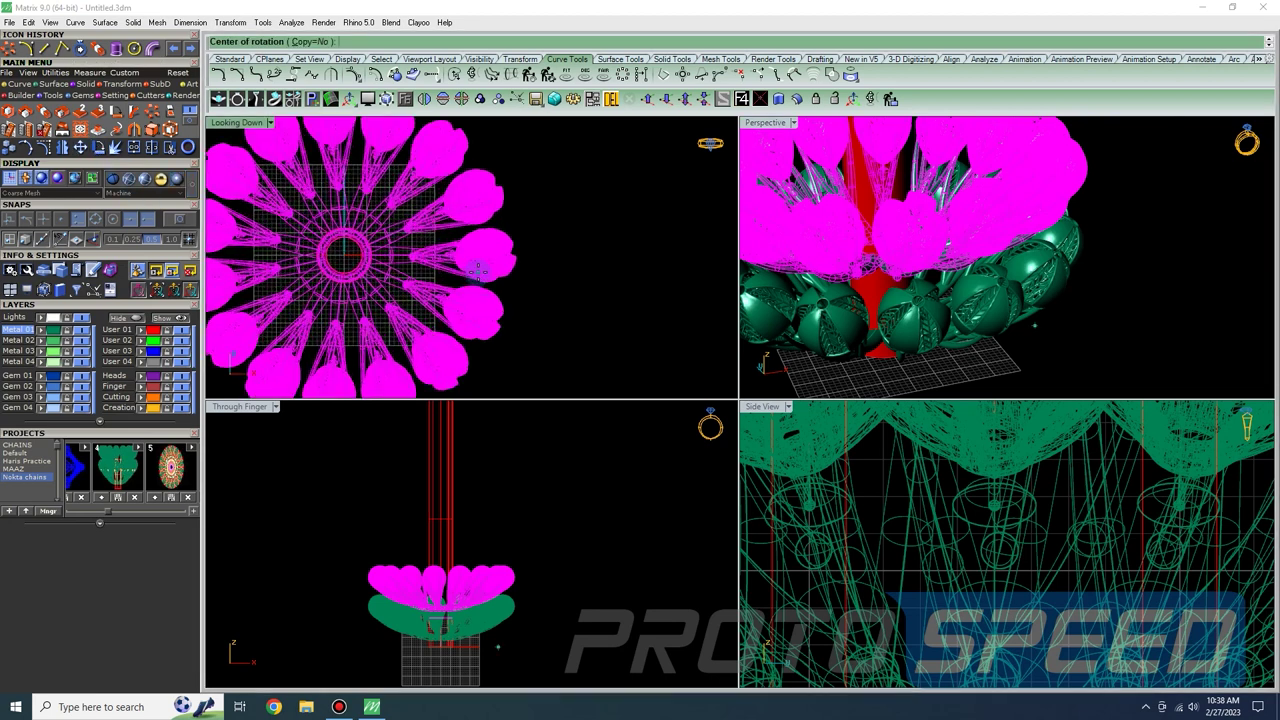
{"action": "left_click", "coordinate": [343, 255]}
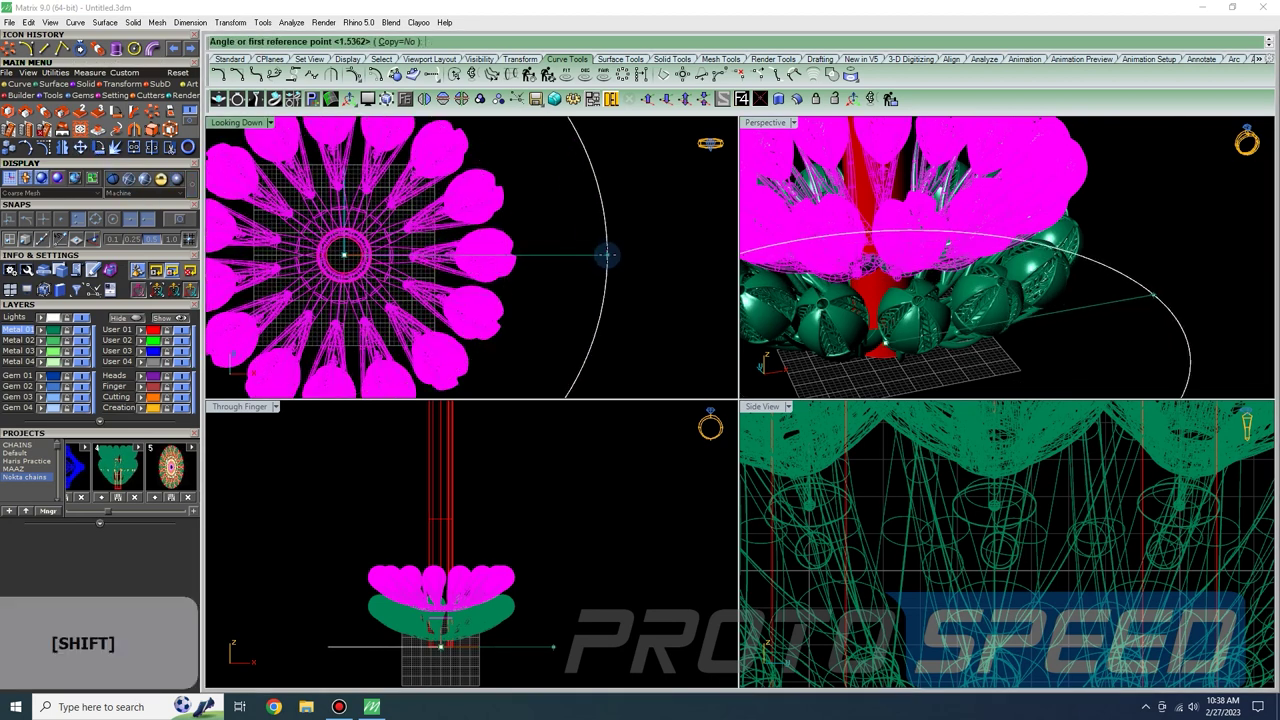
{"action": "left_click", "coordinate": [607, 256]}
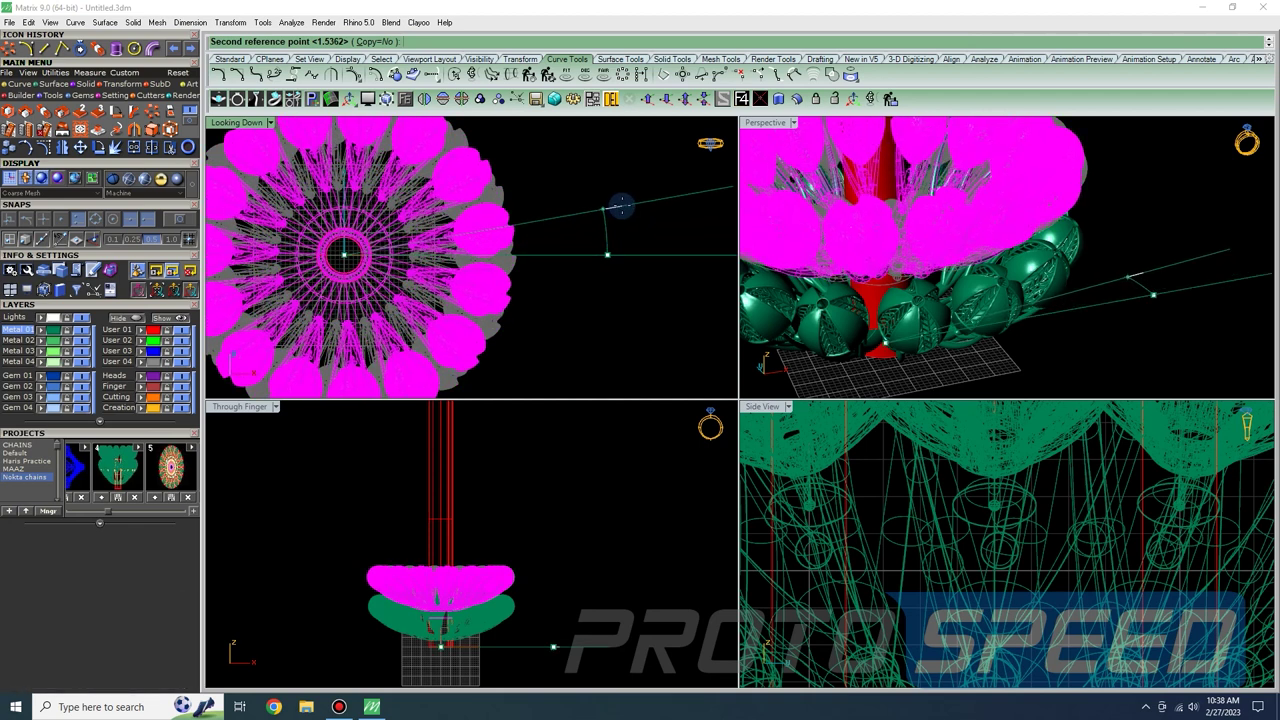
{"action": "scroll", "coordinate": [603, 208], "scroll_direction": "up", "scroll_amount": 1}
{"action": "scroll", "coordinate": [621, 205], "scroll_direction": "up", "scroll_amount": 1}
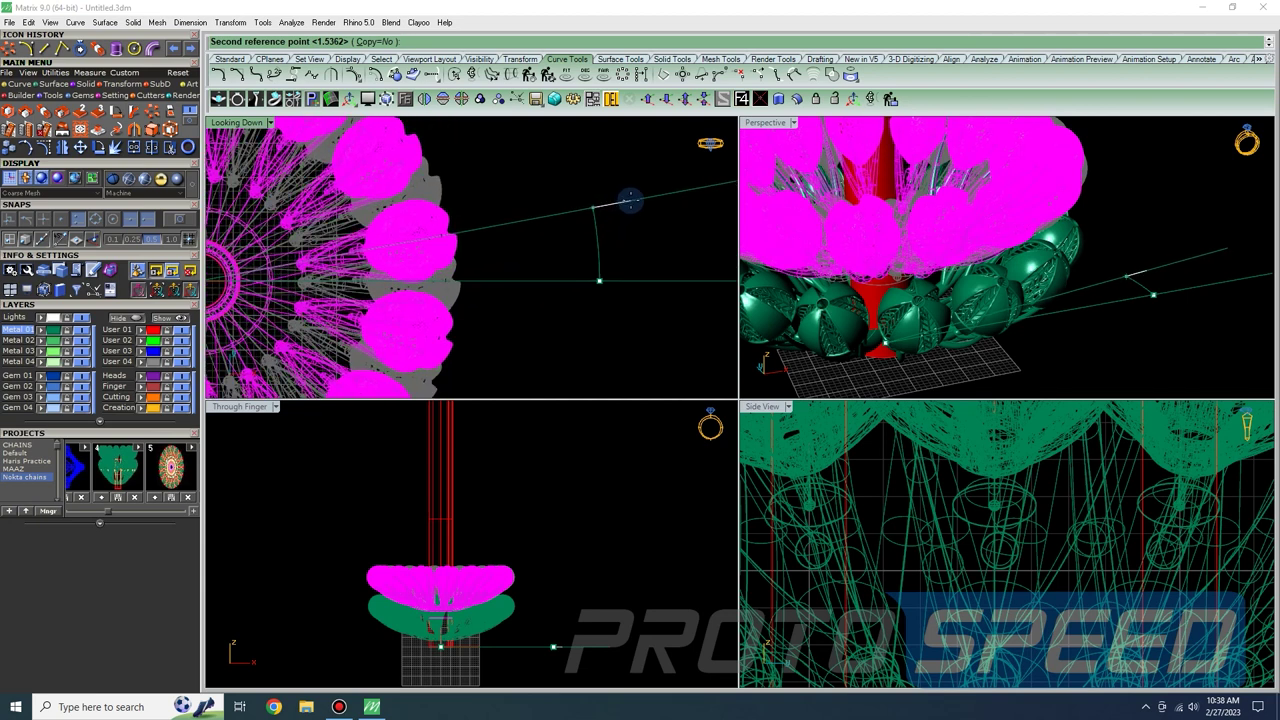
{"action": "left_click", "coordinate": [632, 200]}
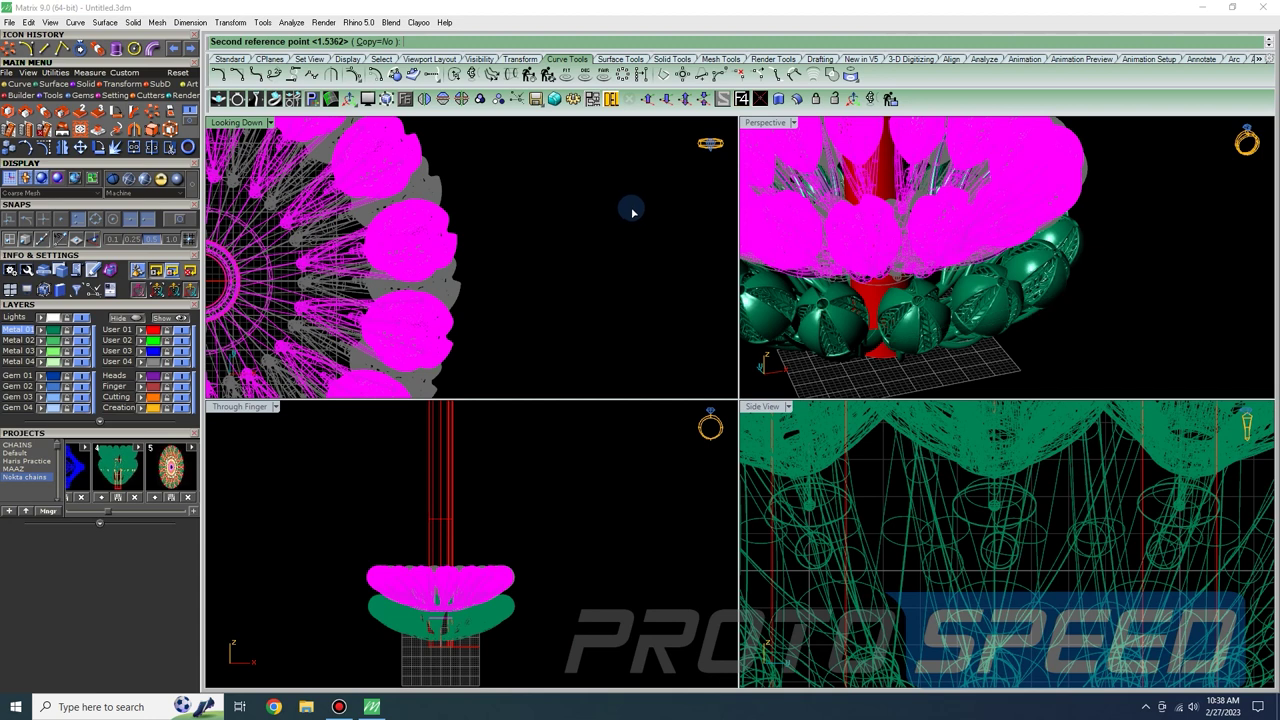
{"action": "left_click", "coordinate": [804, 260]}
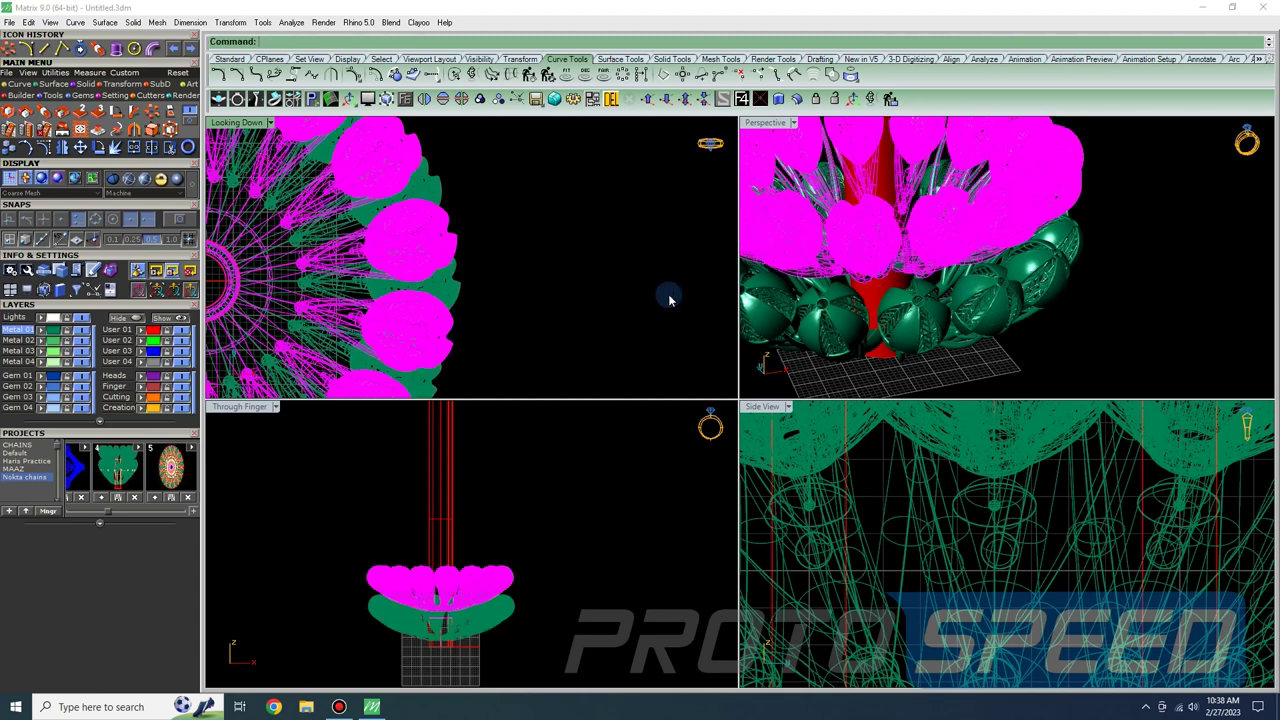
{"action": "left_click", "coordinate": [600, 292]}
- Lower the upper ring slightly straight down along the central tube in the Through Finger view
{"action": "right_click_drag", "start_coordinate": [980, 298], "coordinate": [898, 242]}
{"action": "scroll", "coordinate": [886, 254], "scroll_direction": "up", "scroll_amount": 5}
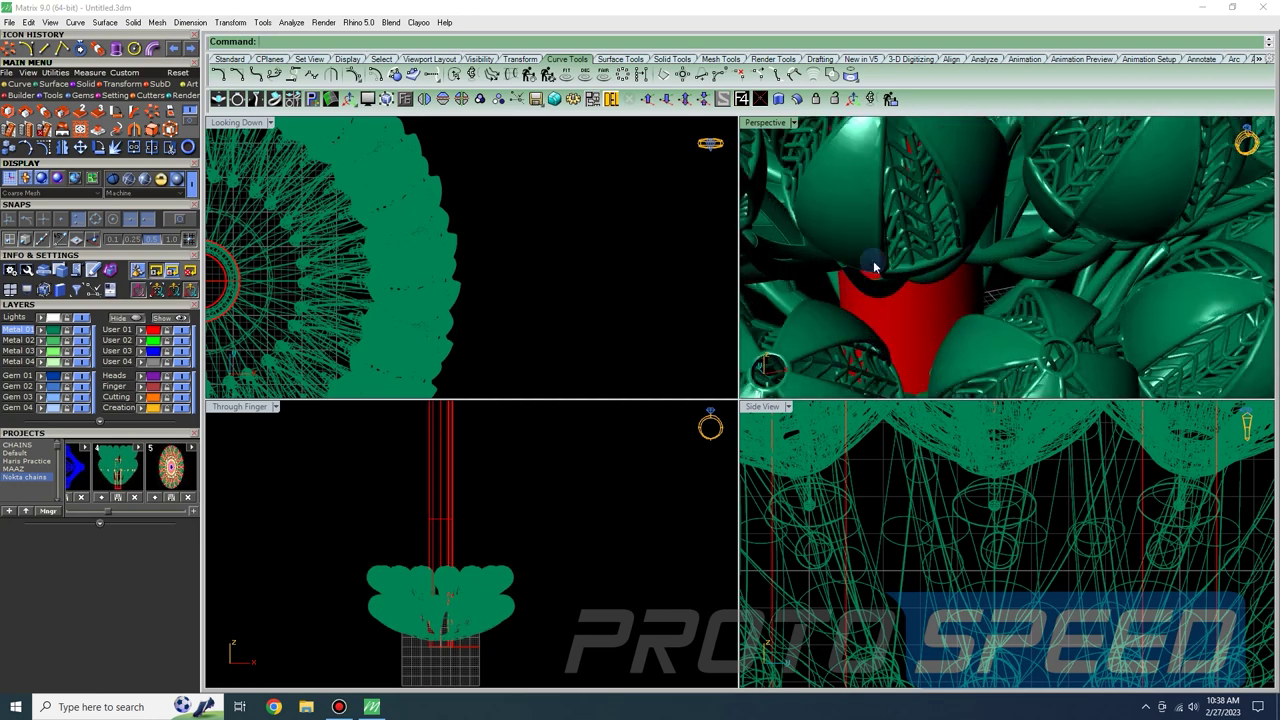
{"action": "left_click", "coordinate": [879, 287]}
{"action": "scroll", "coordinate": [430, 600], "scroll_direction": "up", "scroll_amount": 8}
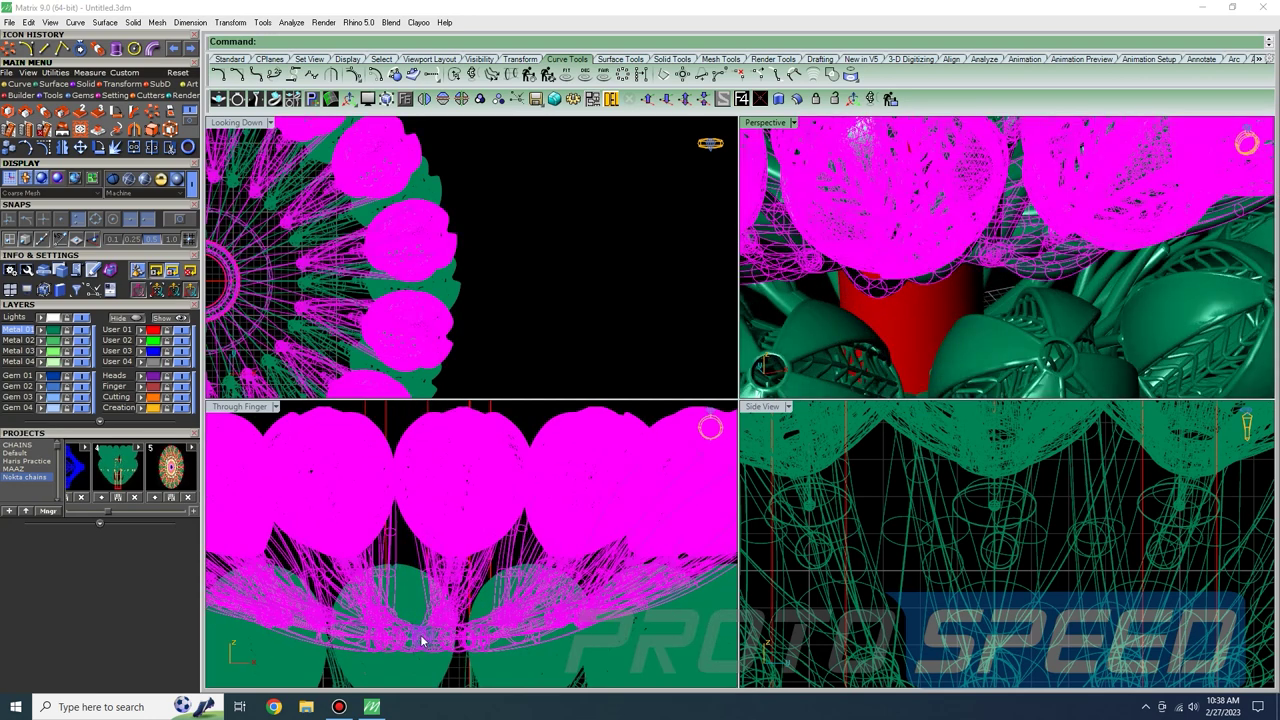
{"action": "scroll", "coordinate": [425, 545], "scroll_direction": "up", "scroll_amount": 2}
{"action": "left_click_drag", "start_coordinate": [417, 549], "coordinate": [418, 577]}
{"action": "key", "text": "shift"}
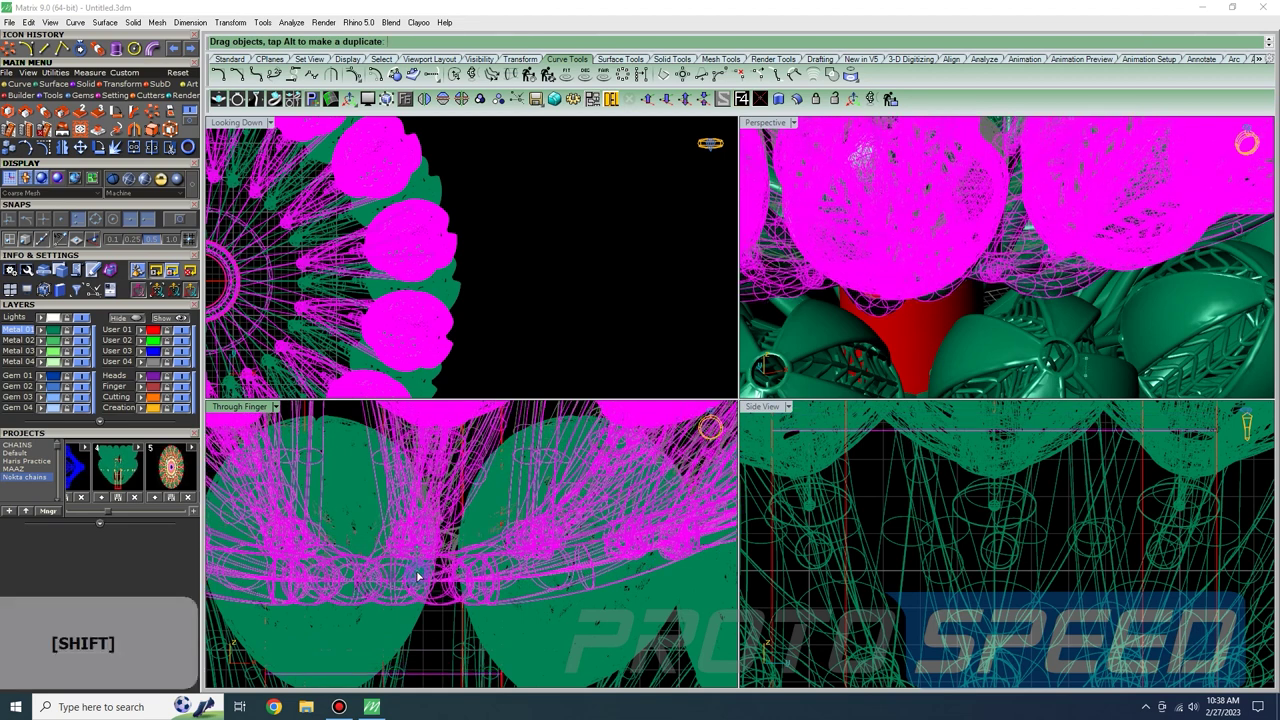
{"action": "left_click", "coordinate": [609, 286]}
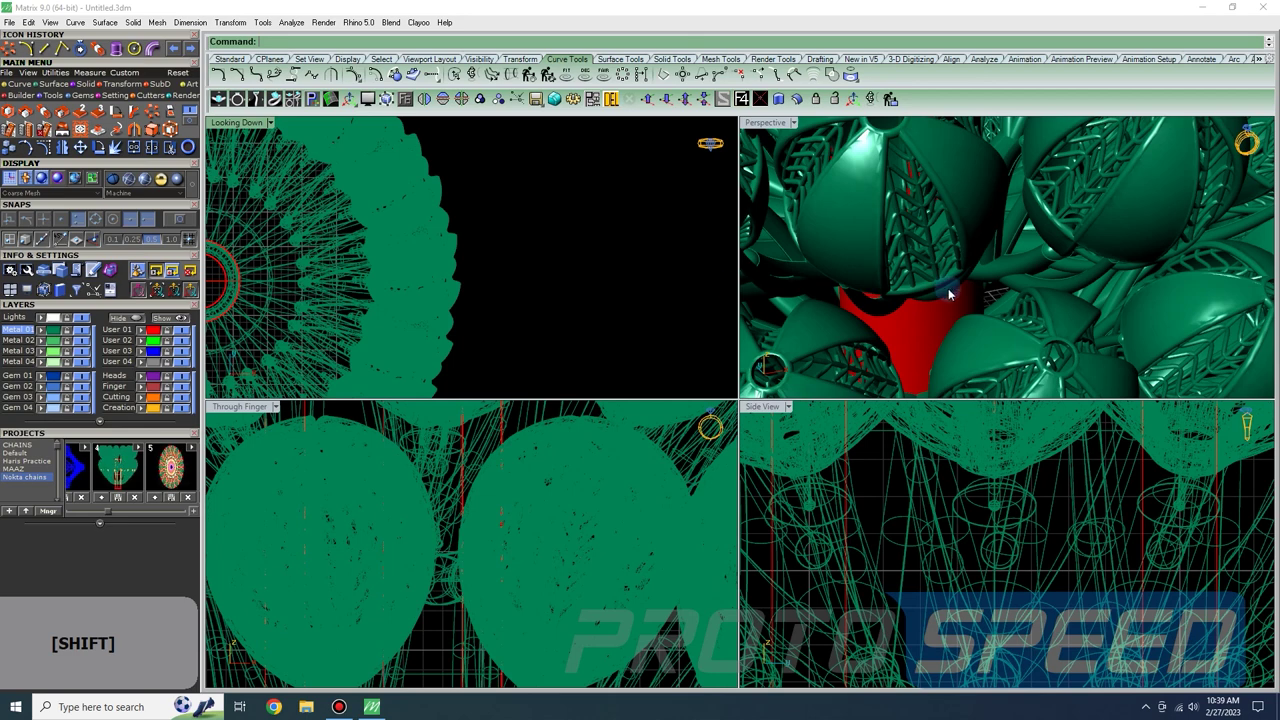
- Examine the clearance between the two staggered rings from several angles in the Perspective view
{"action": "scroll", "coordinate": [960, 308], "scroll_direction": "down", "scroll_amount": 8}
{"action": "mouse_move", "coordinate": [966, 310]}
{"action": "right_mouse_down"}
{"action": "mouse_move", "coordinate": [950, 335]}
{"action": "mouse_move", "coordinate": [985, 322]}
{"action": "mouse_move", "coordinate": [968, 298]}
{"action": "mouse_move", "coordinate": [972, 310]}
{"action": "right_mouse_up"}
{"action": "right_click_drag", "start_coordinate": [922, 244], "coordinate": [928, 293]}
{"action": "left_click", "coordinate": [631, 245]}
{"action": "scroll", "coordinate": [842, 264], "scroll_direction": "down", "scroll_amount": 4}
{"action": "right_click_drag", "start_coordinate": [850, 266], "coordinate": [936, 270]}
{"action": "scroll", "coordinate": [1006, 272], "scroll_direction": "up", "scroll_amount": 7}
{"action": "right_click_drag", "start_coordinate": [1048, 240], "coordinate": [978, 312], "text": "shift"}
{"action": "scroll", "coordinate": [961, 235], "scroll_direction": "down", "scroll_amount": 9}
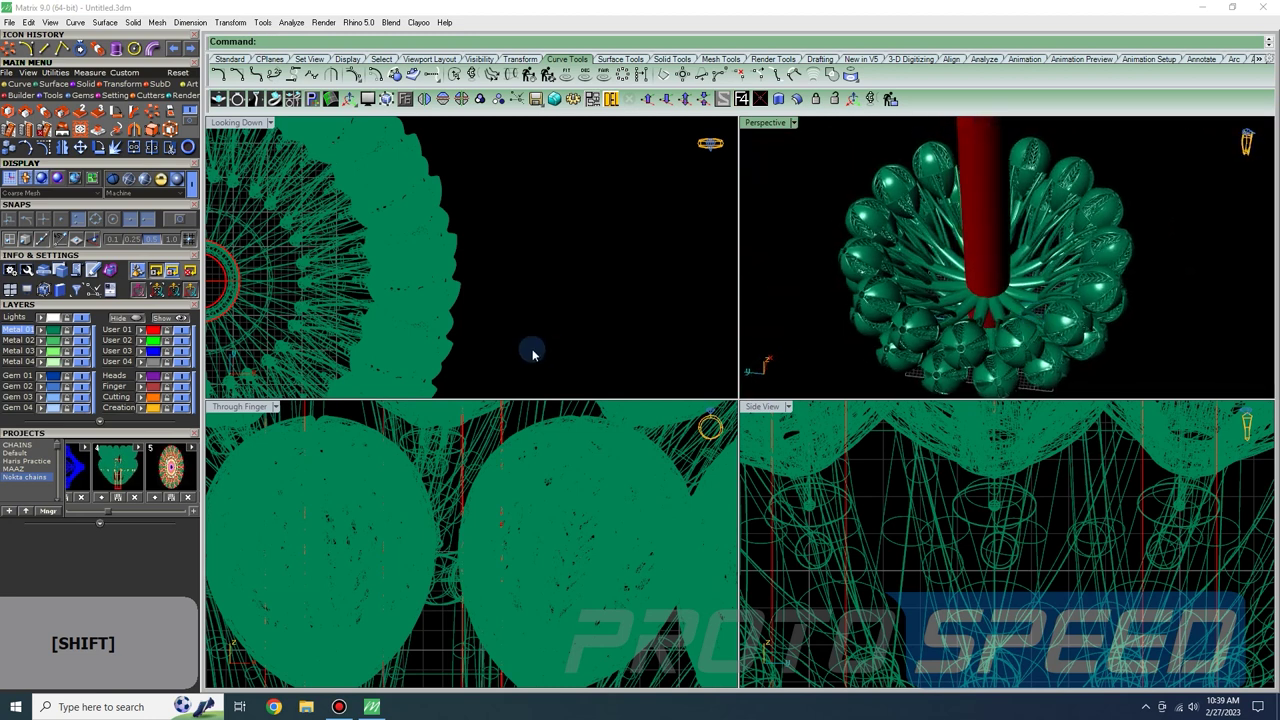
- Group the two staggered rings of balls around the central tube
{"action": "scroll", "coordinate": [529, 340], "scroll_direction": "down", "scroll_amount": 5}
{"action": "left_click_drag", "start_coordinate": [444, 247], "coordinate": [451, 246], "text": "shift"}
{"action": "scroll", "coordinate": [558, 294], "scroll_direction": "down", "scroll_amount": 2}
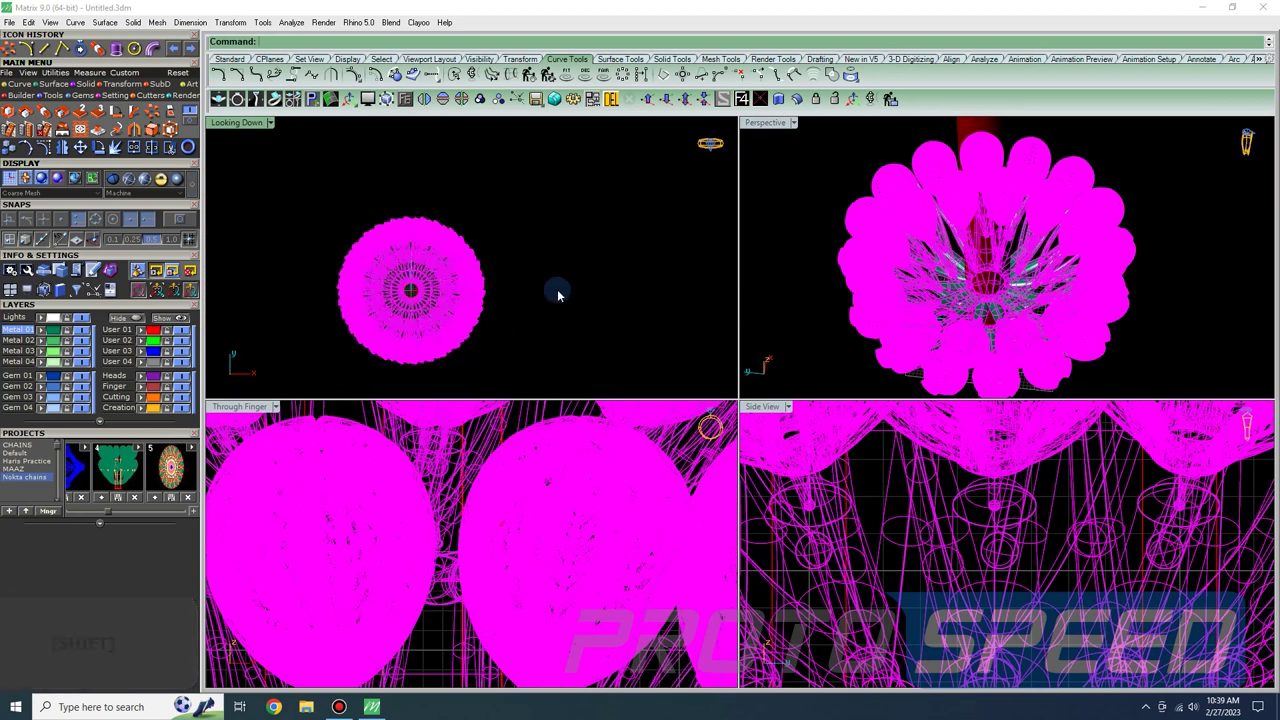
{"action": "right_click_drag", "start_coordinate": [972, 258], "coordinate": [941, 168]}
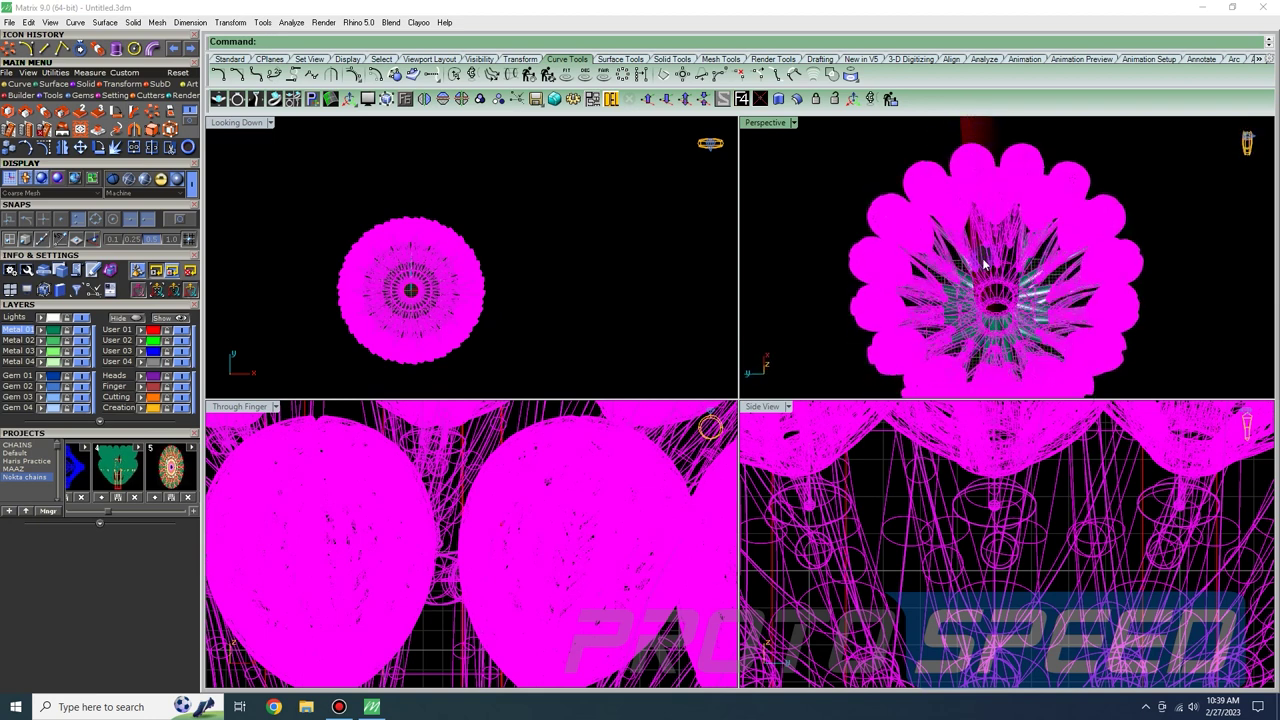
{"action": "scroll", "coordinate": [985, 262], "scroll_direction": "down", "scroll_amount": 4}
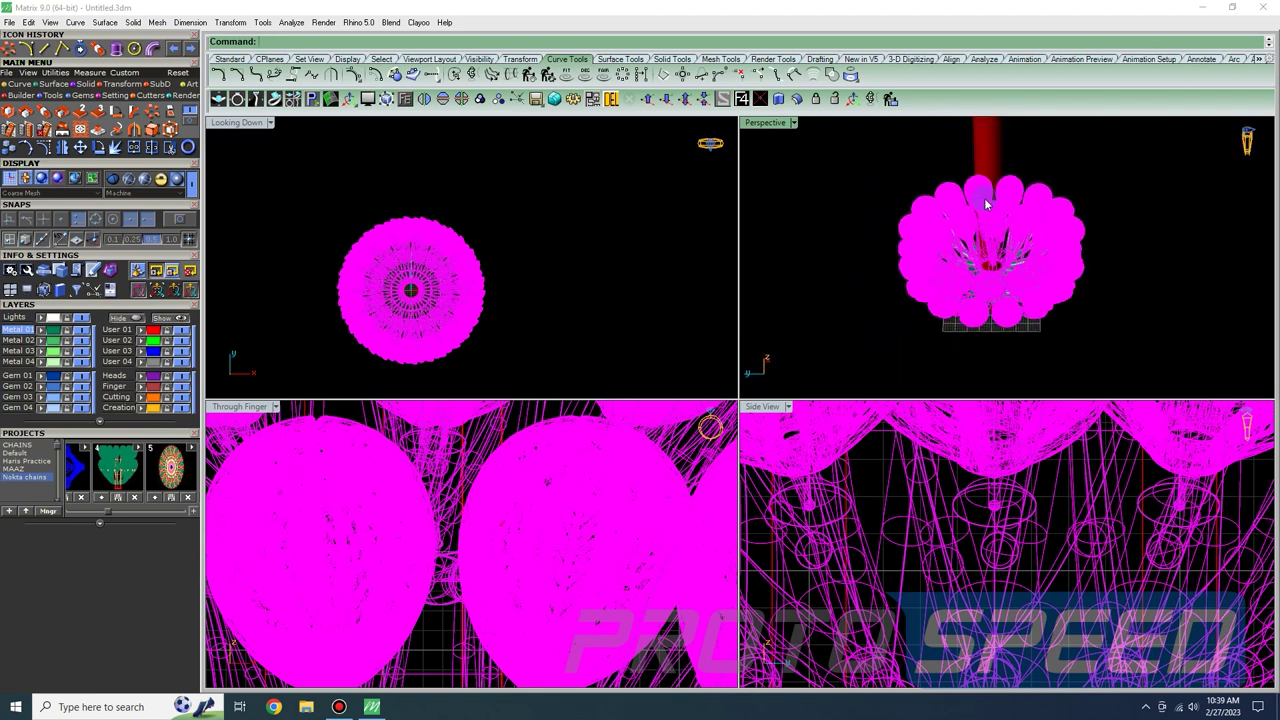
{"action": "key", "text": "Return"}
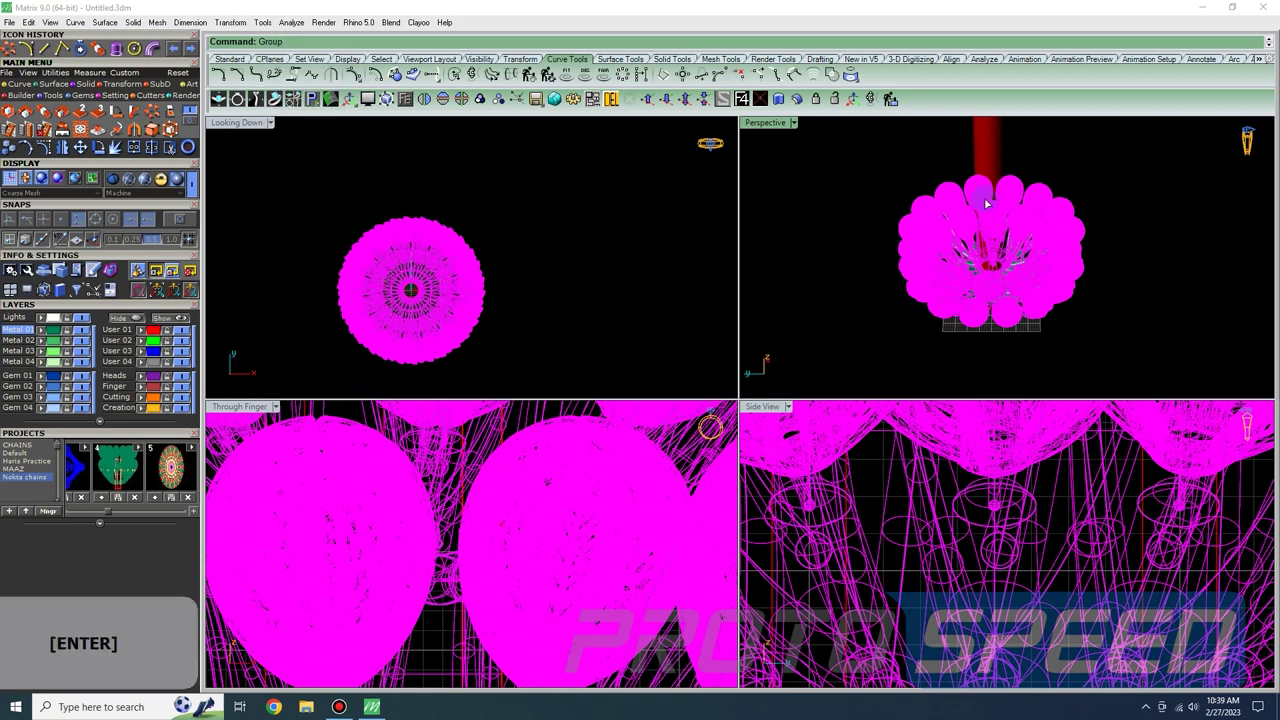
{"action": "scroll", "coordinate": [586, 463], "scroll_direction": "down", "scroll_amount": 8}
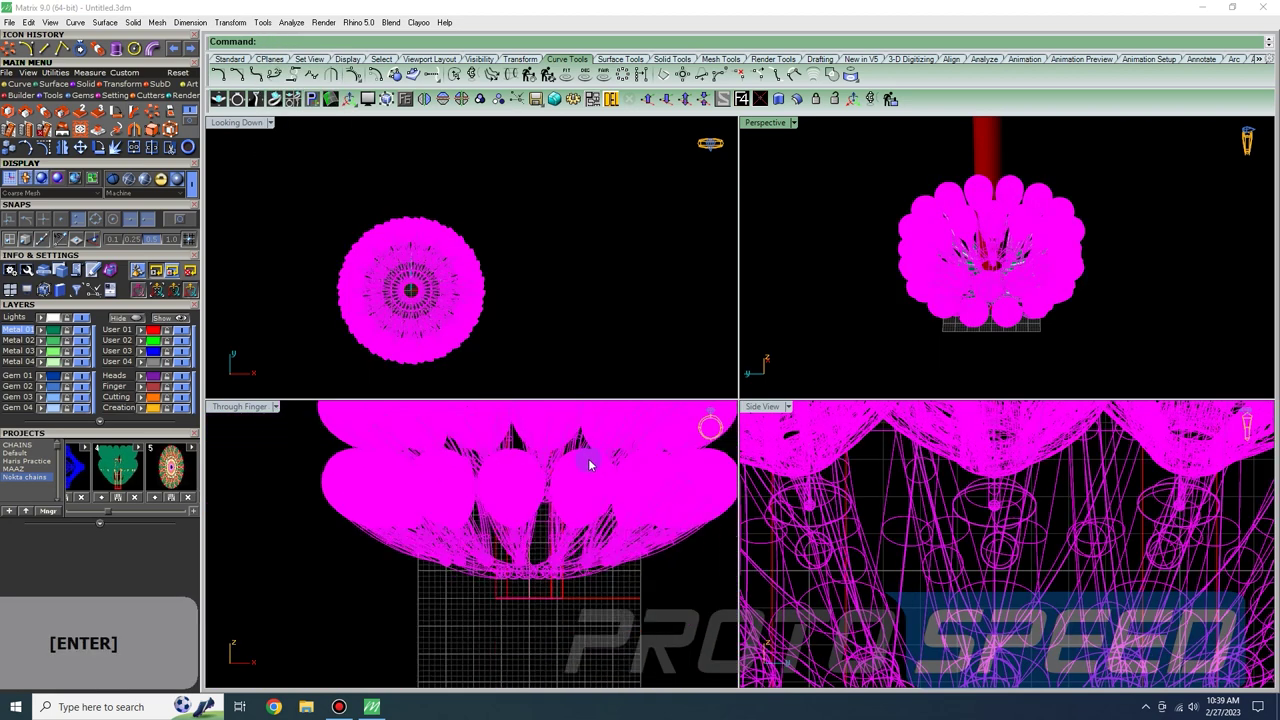
{"action": "right_click_drag", "start_coordinate": [526, 446], "coordinate": [497, 574]}
{"action": "scroll", "coordinate": [494, 548], "scroll_direction": "down", "scroll_amount": 4}
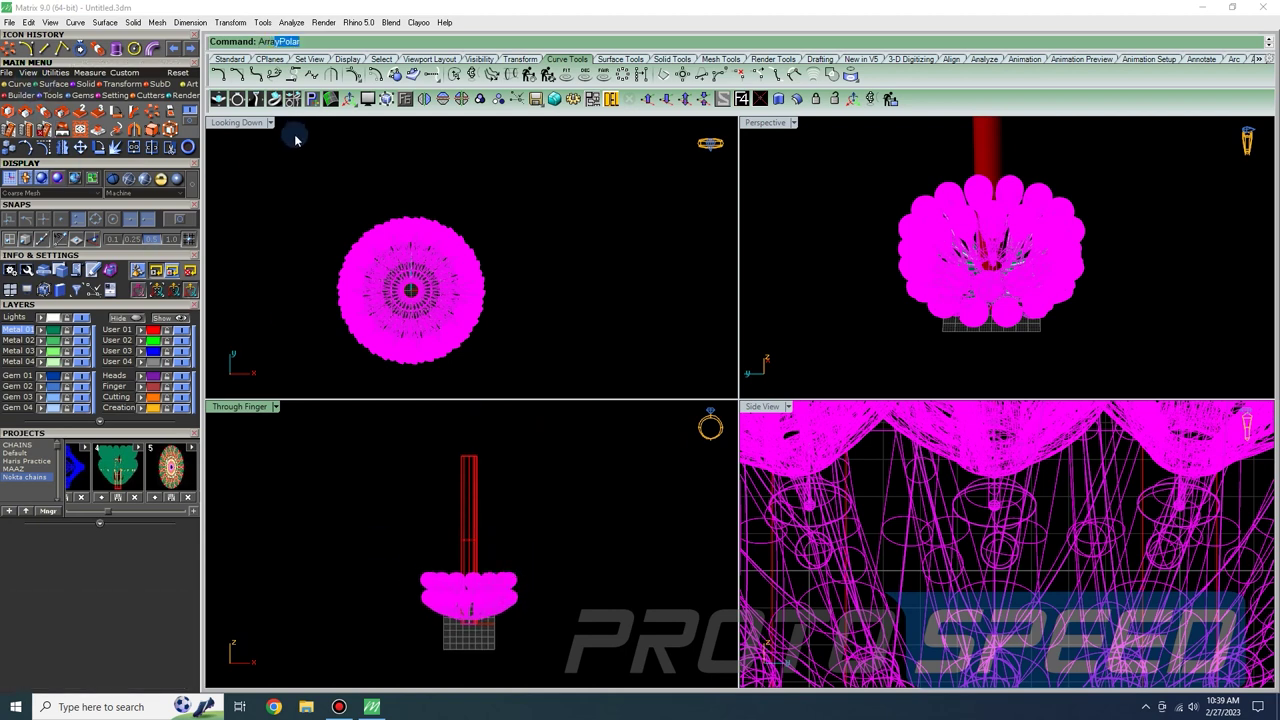
{"action": "key", "text": "Up"}
{"action": "key", "text": "Up"}
{"action": "key", "text": "Up"}
{"action": "key", "text": "Up"}
{"action": "key", "text": "Up"}
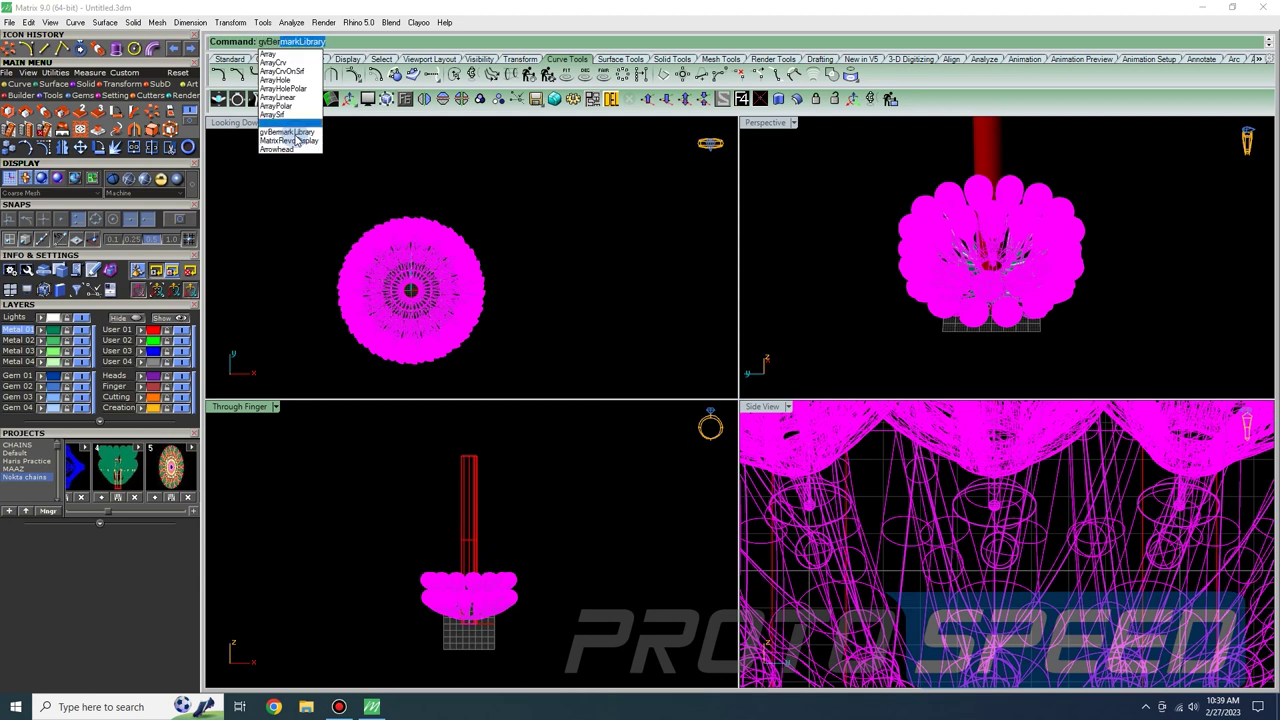
{"action": "key", "text": "Return"}
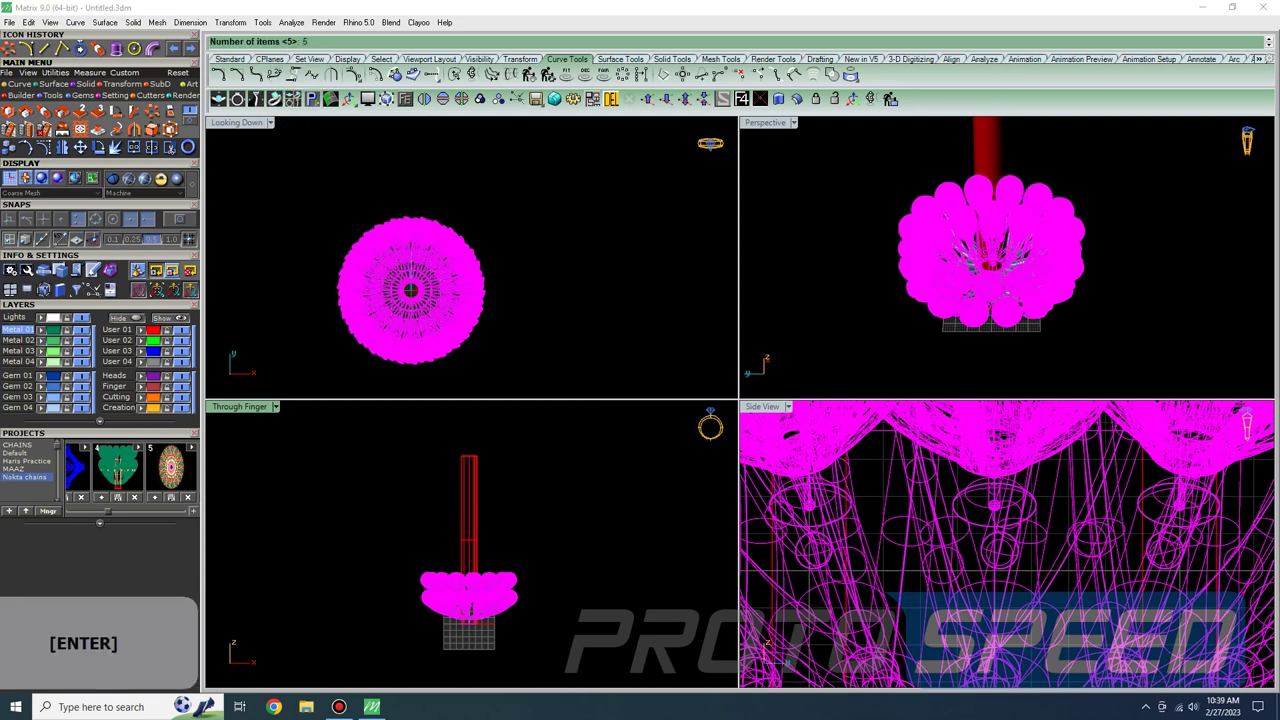
{"action": "type", "text": "5"}
{"action": "key", "text": "Return"}
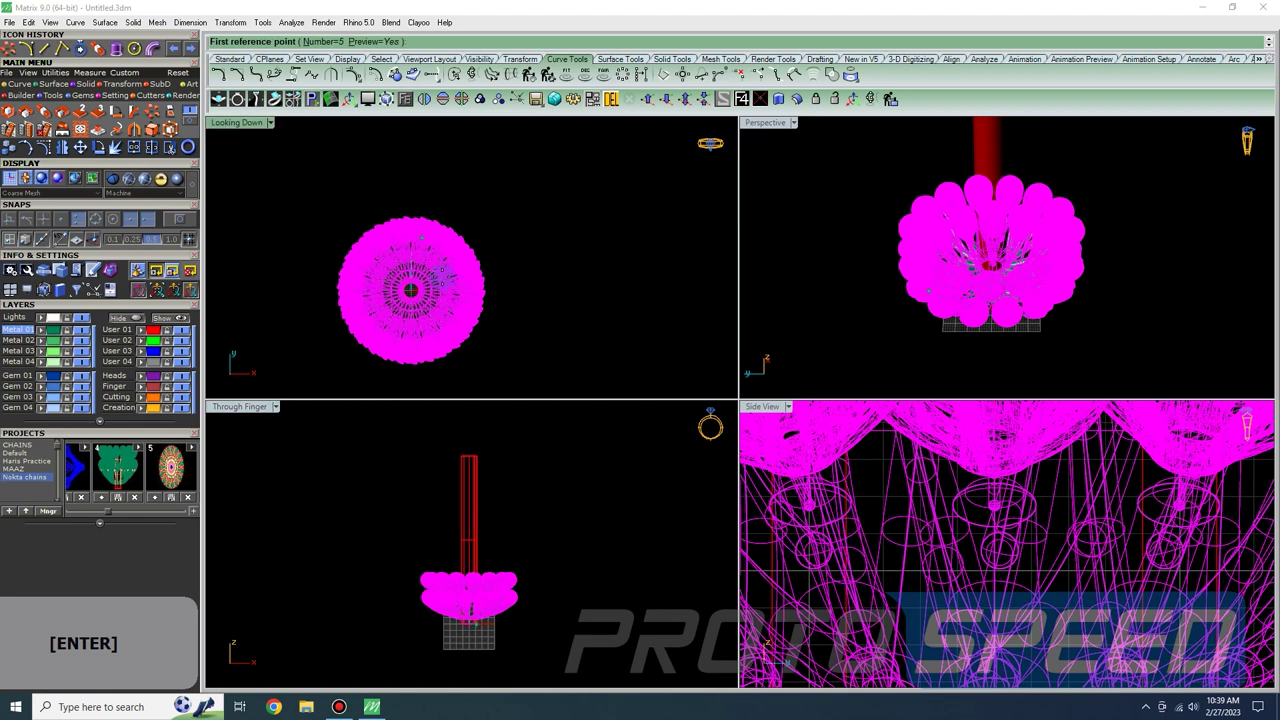
{"action": "left_click", "coordinate": [497, 494]}
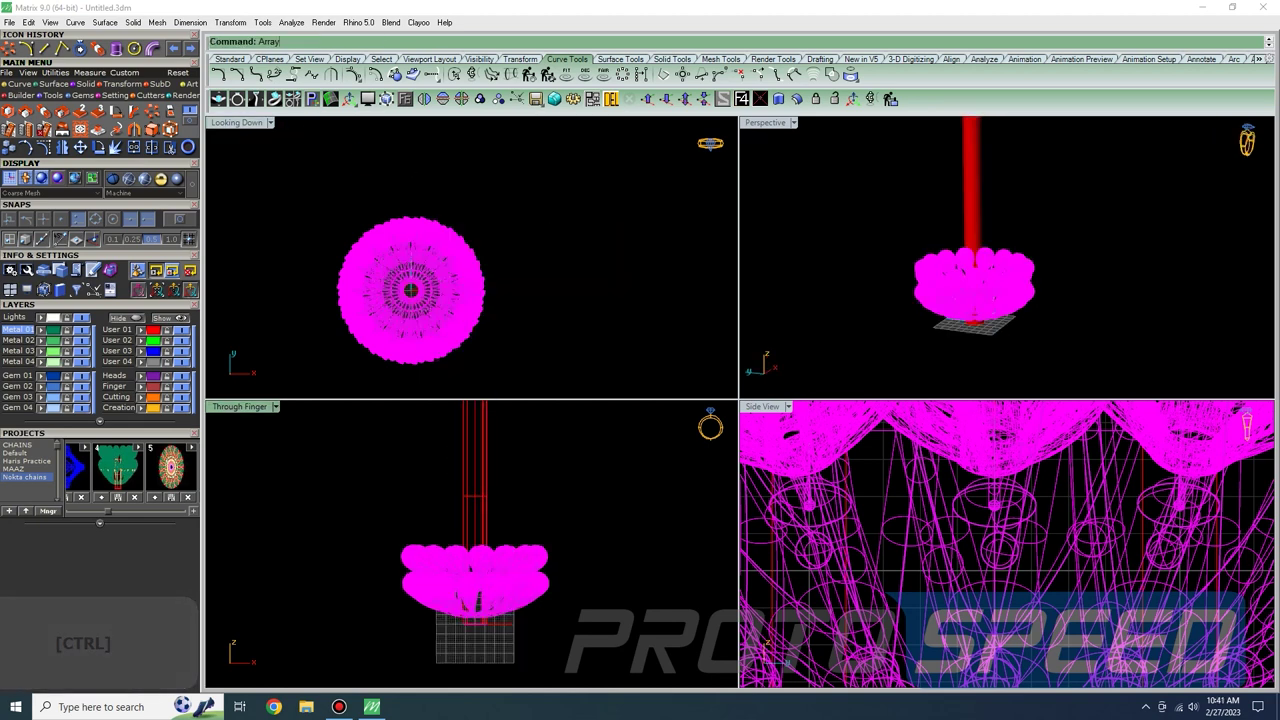
{"action": "type", "text": "ArrayPolar"}
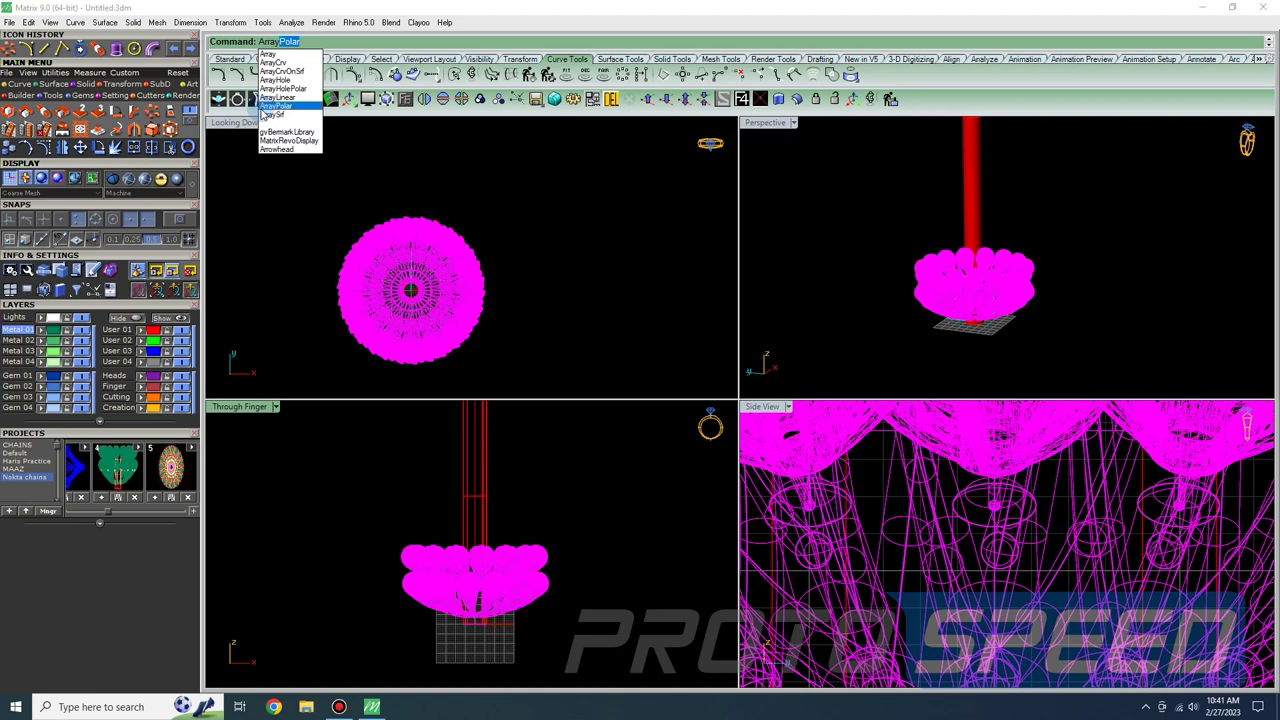
{"action": "key", "text": "Return"}
{"action": "scroll", "coordinate": [452, 526], "scroll_direction": "up", "scroll_amount": 1}
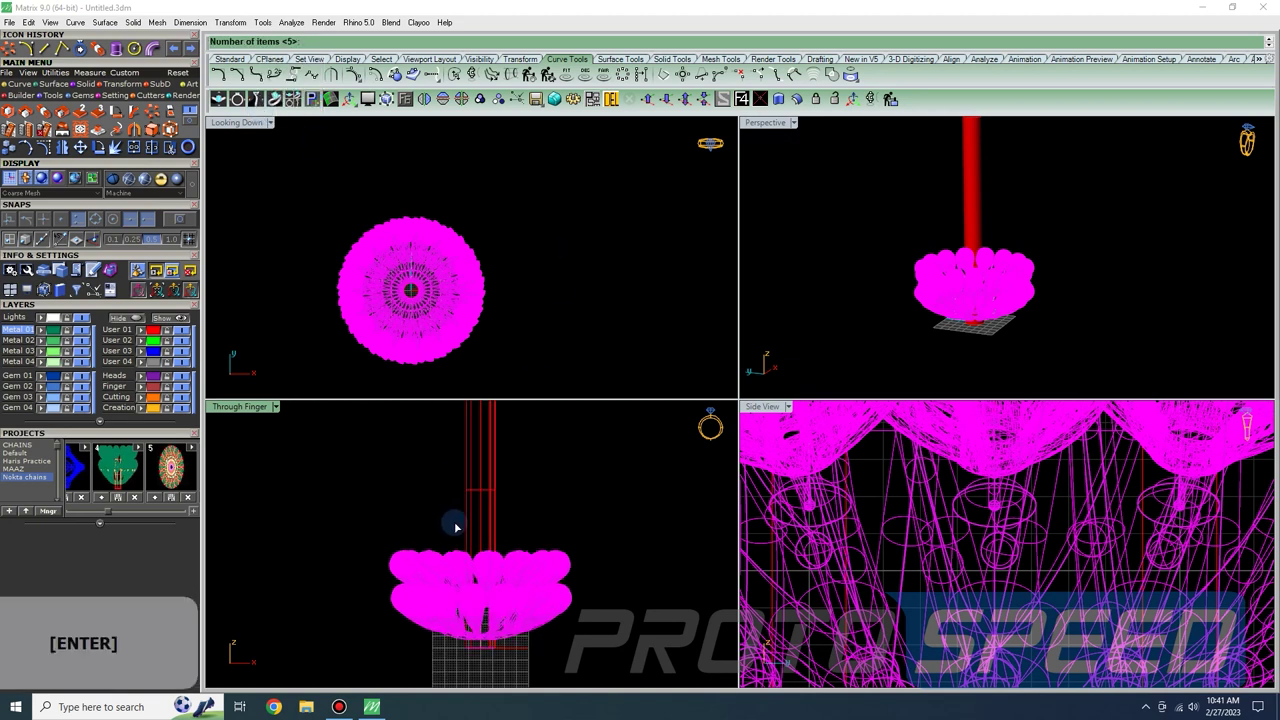
{"action": "type", "text": "5"}
{"action": "key", "text": "Return"}
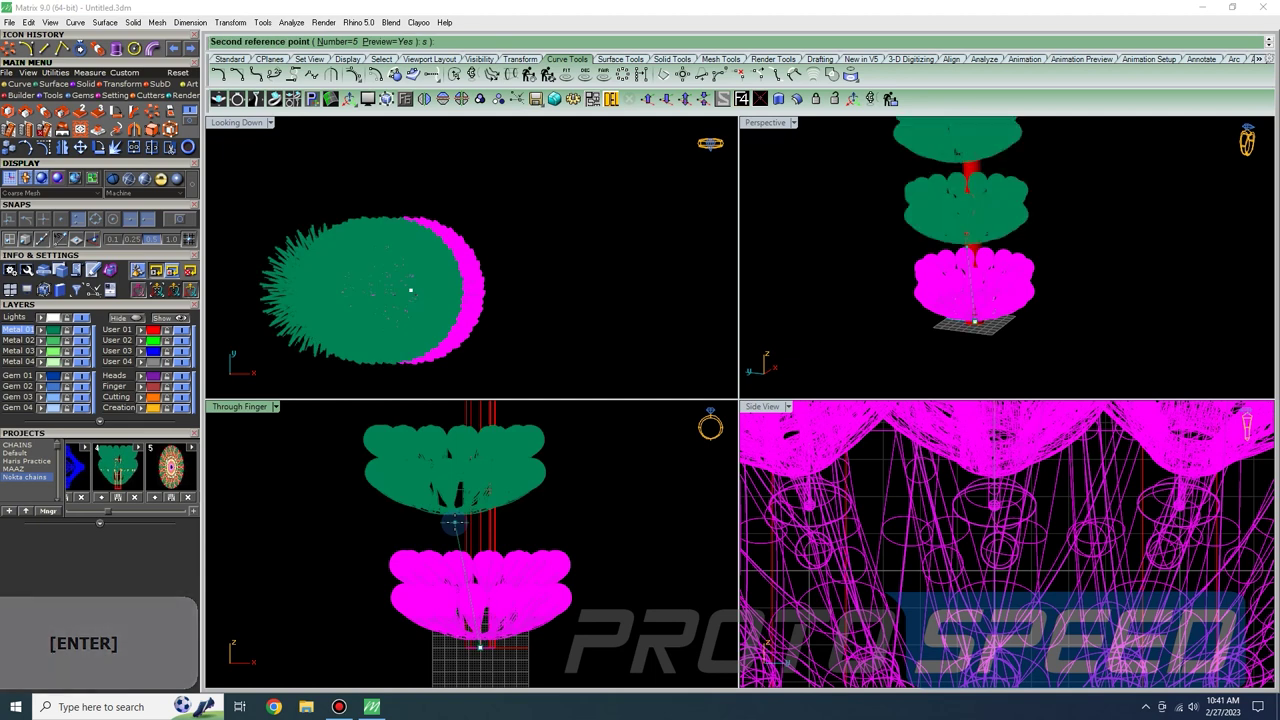
{"action": "key", "text": "Escape"}
{"action": "type", "text": "2"}
{"action": "key", "text": "Return"}
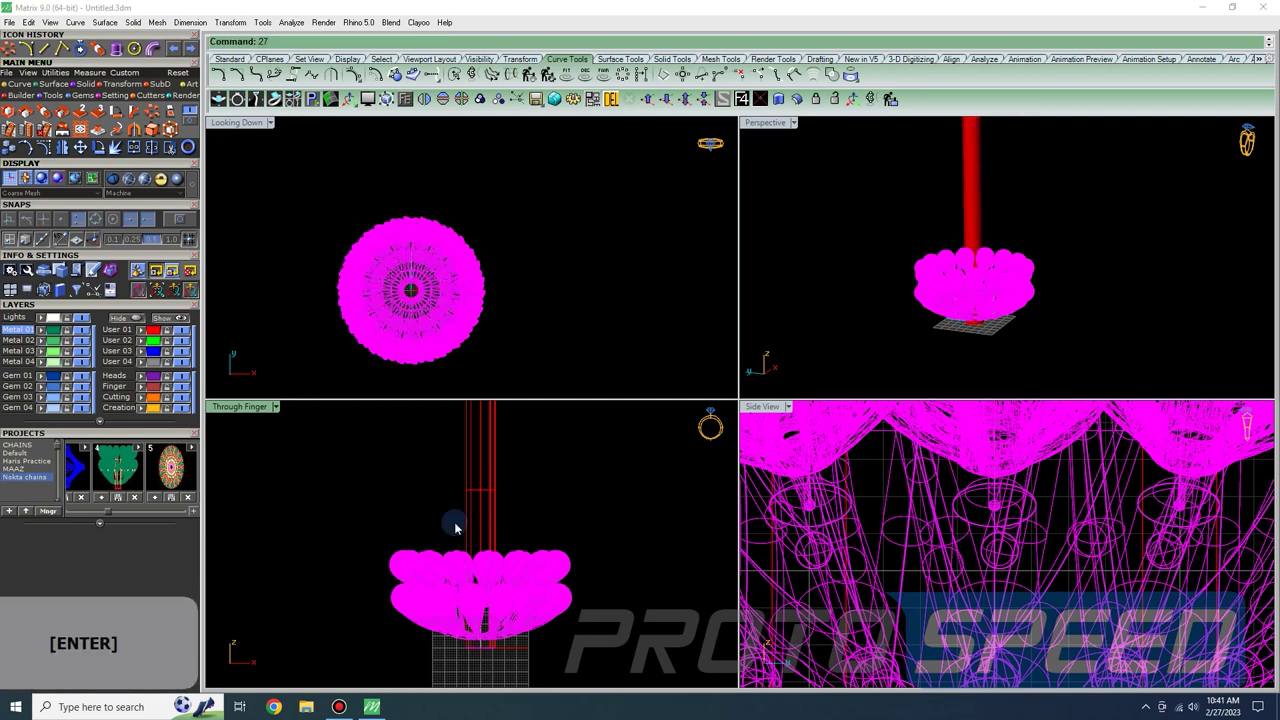
- Create a linear array of the grouped rings with 5 items, spaced 27 apart straight up the central tube in the Through Finger view
{"action": "scroll", "coordinate": [545, 573], "scroll_direction": "down", "scroll_amount": 3}
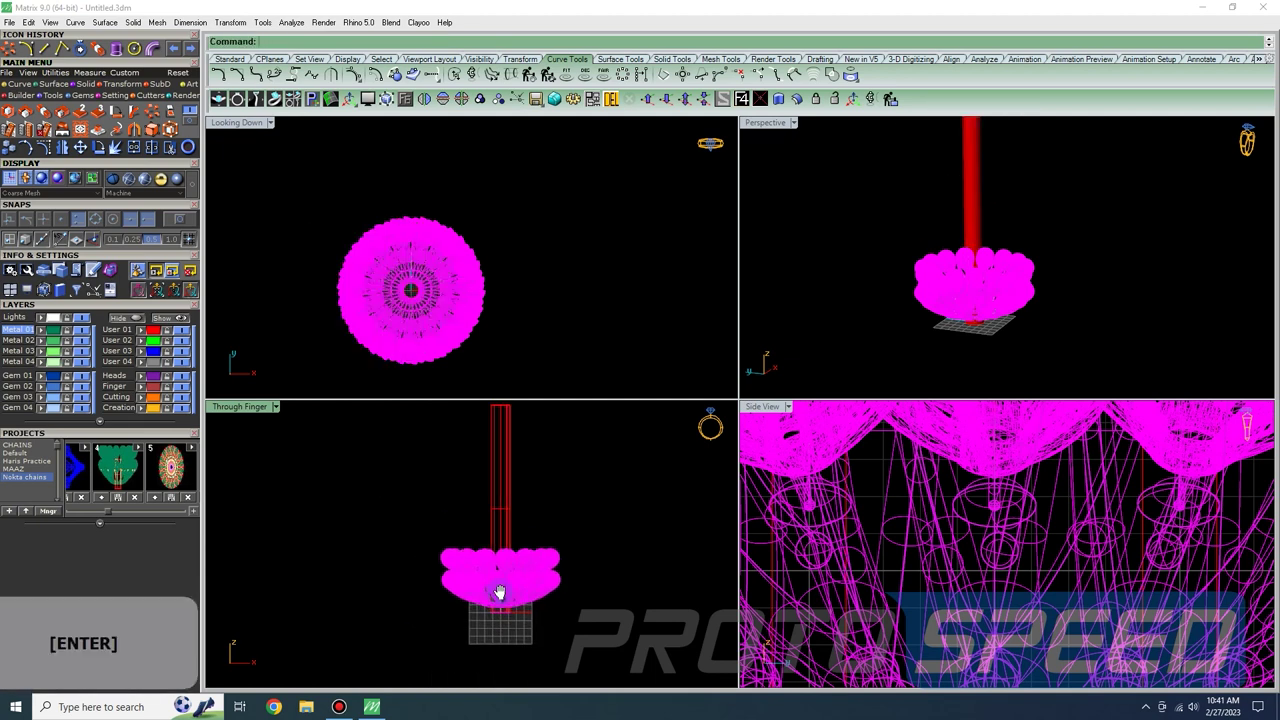
{"action": "left_click", "coordinate": [536, 571]}
{"action": "left_click", "coordinate": [507, 599]}
{"action": "type", "text": "Array"}
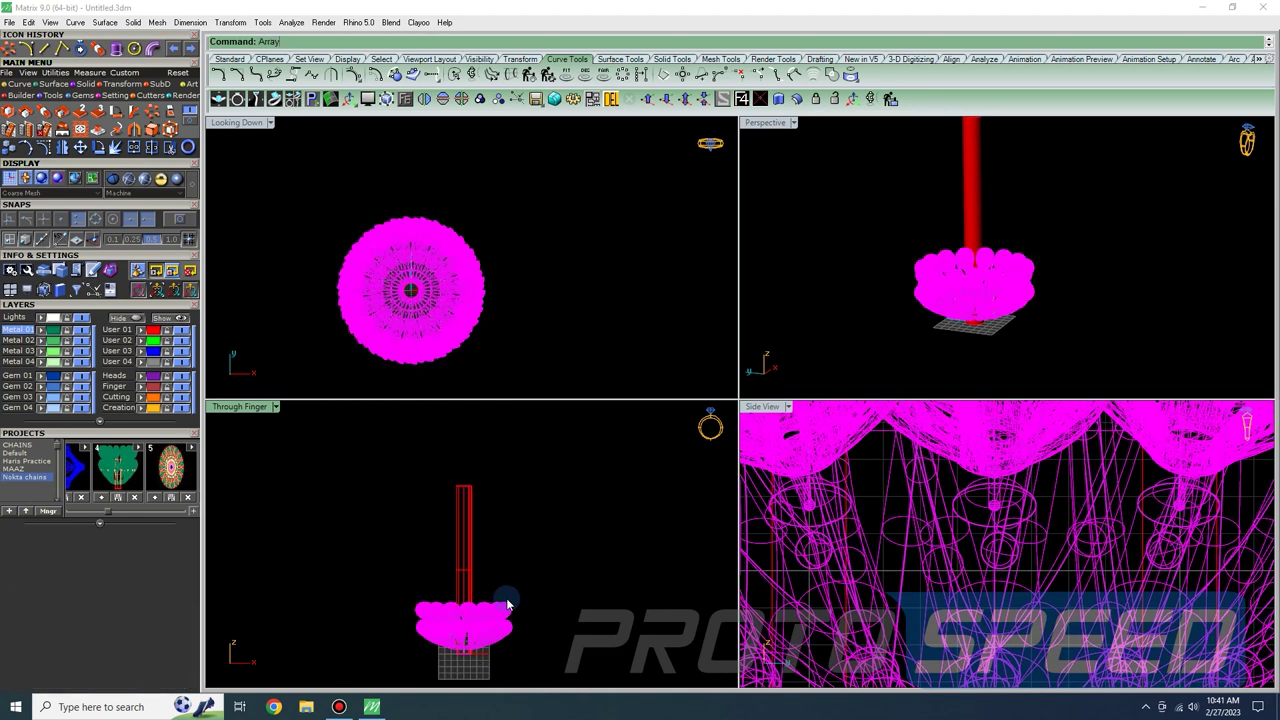
{"action": "key", "text": "Down"}
{"action": "key", "text": "Down"}
{"action": "key", "text": "Down"}
{"action": "key", "text": "Down"}
{"action": "key", "text": "Down"}
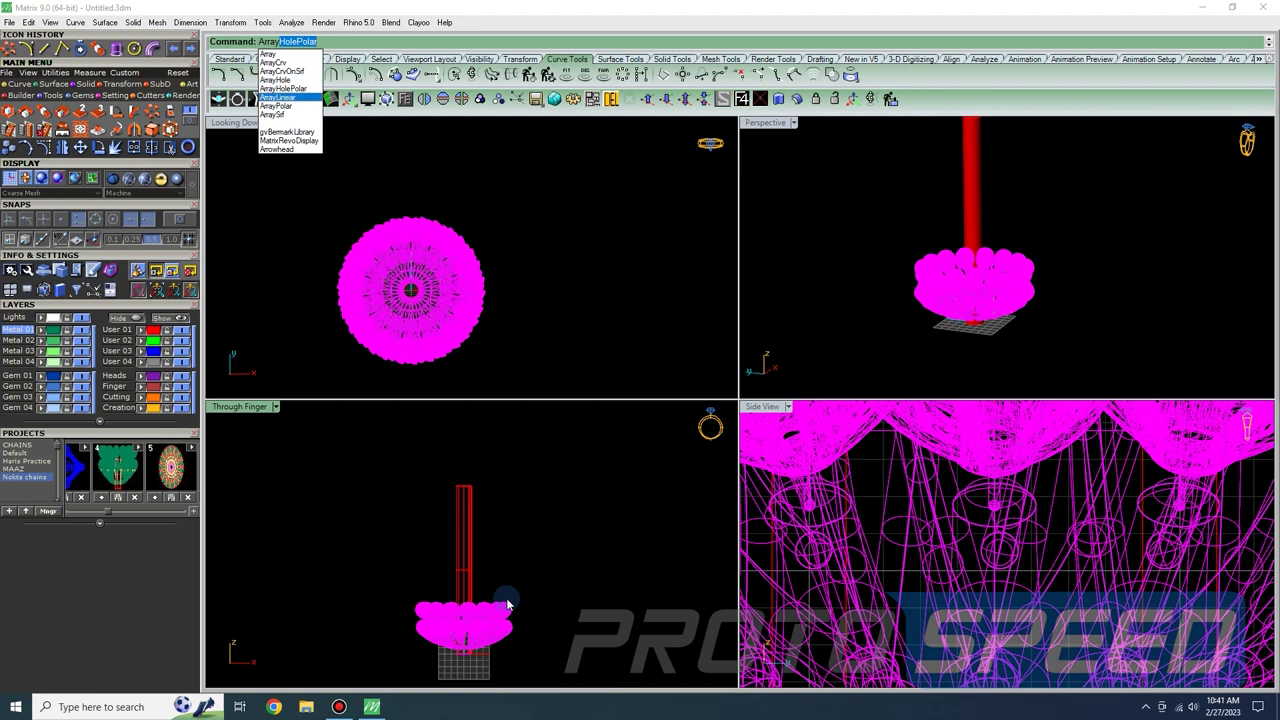
{"action": "key", "text": "Return"}
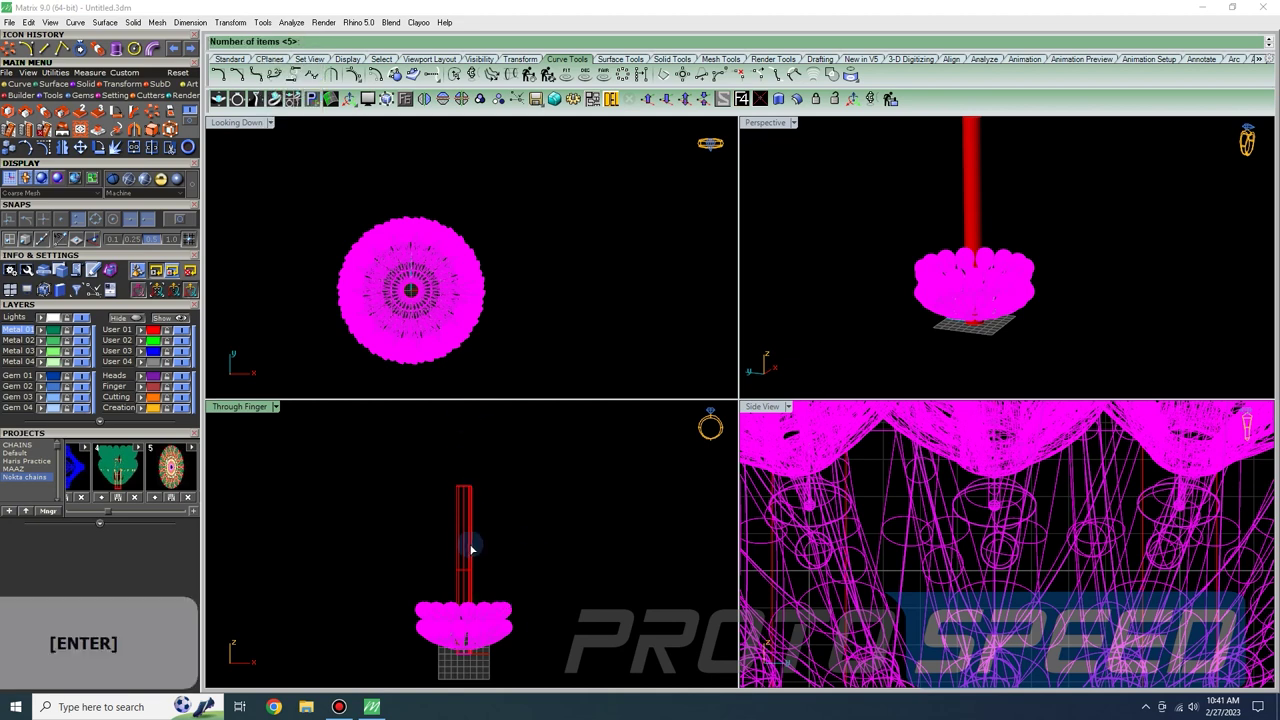
{"action": "key", "text": "Return"}
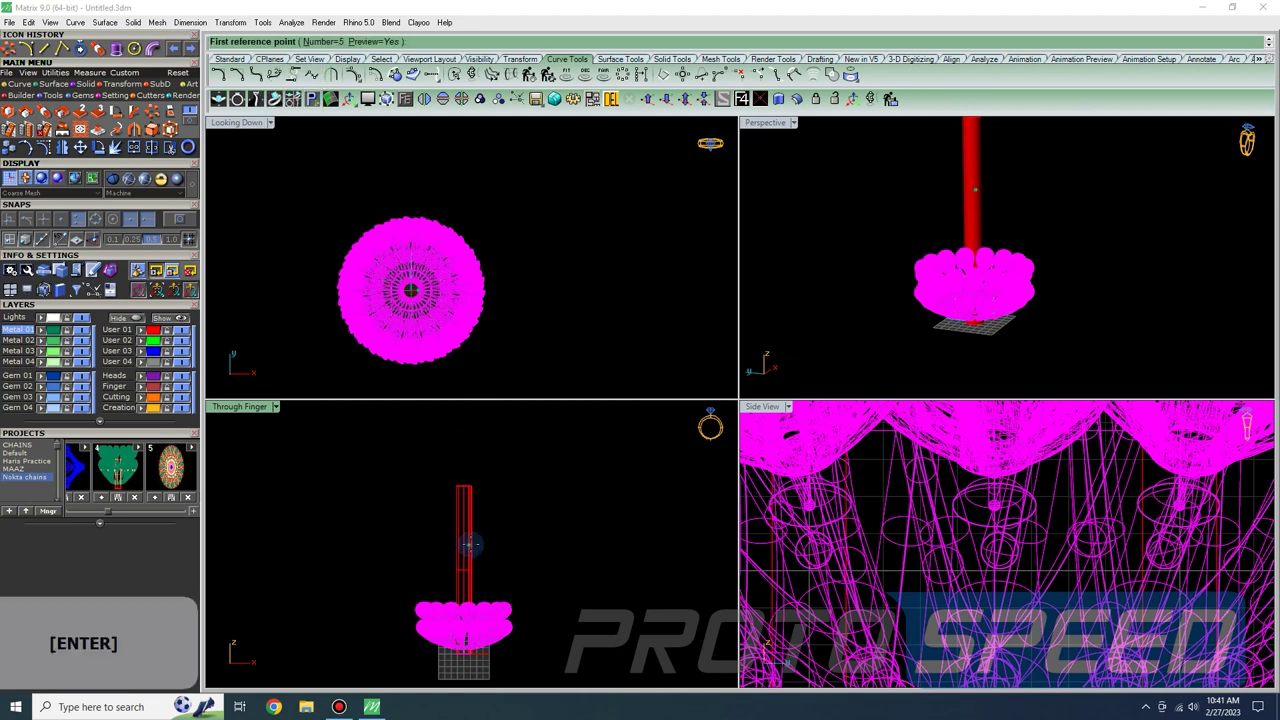
{"action": "right_click_drag", "start_coordinate": [501, 543], "coordinate": [485, 505]}
{"action": "left_click", "coordinate": [436, 530]}
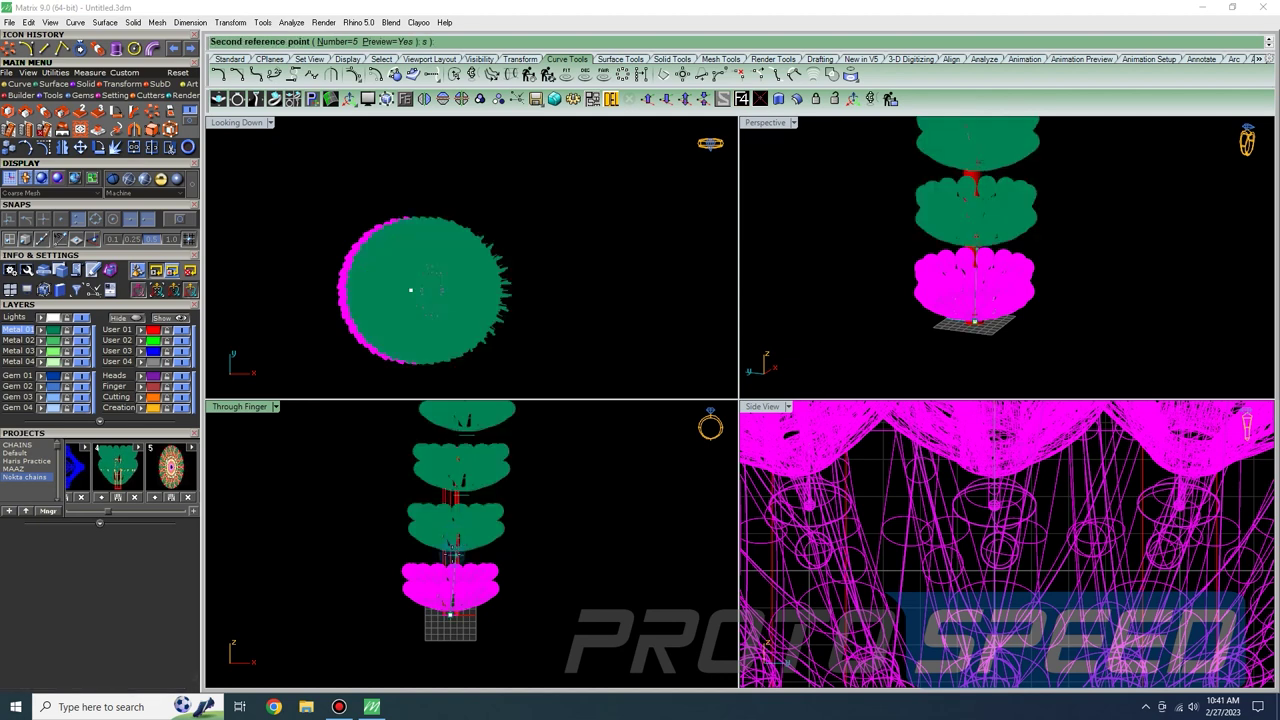
{"action": "type", "text": "2"}
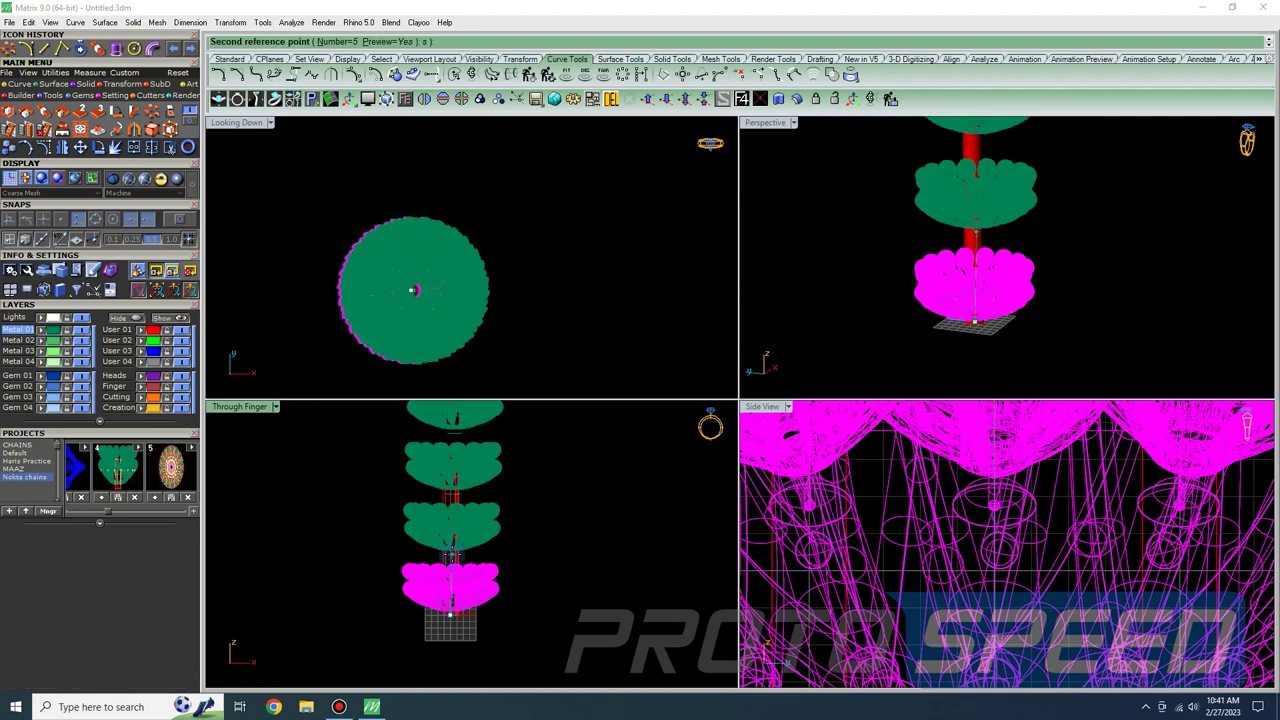
{"action": "type", "text": "7"}
{"action": "key", "text": "Return"}
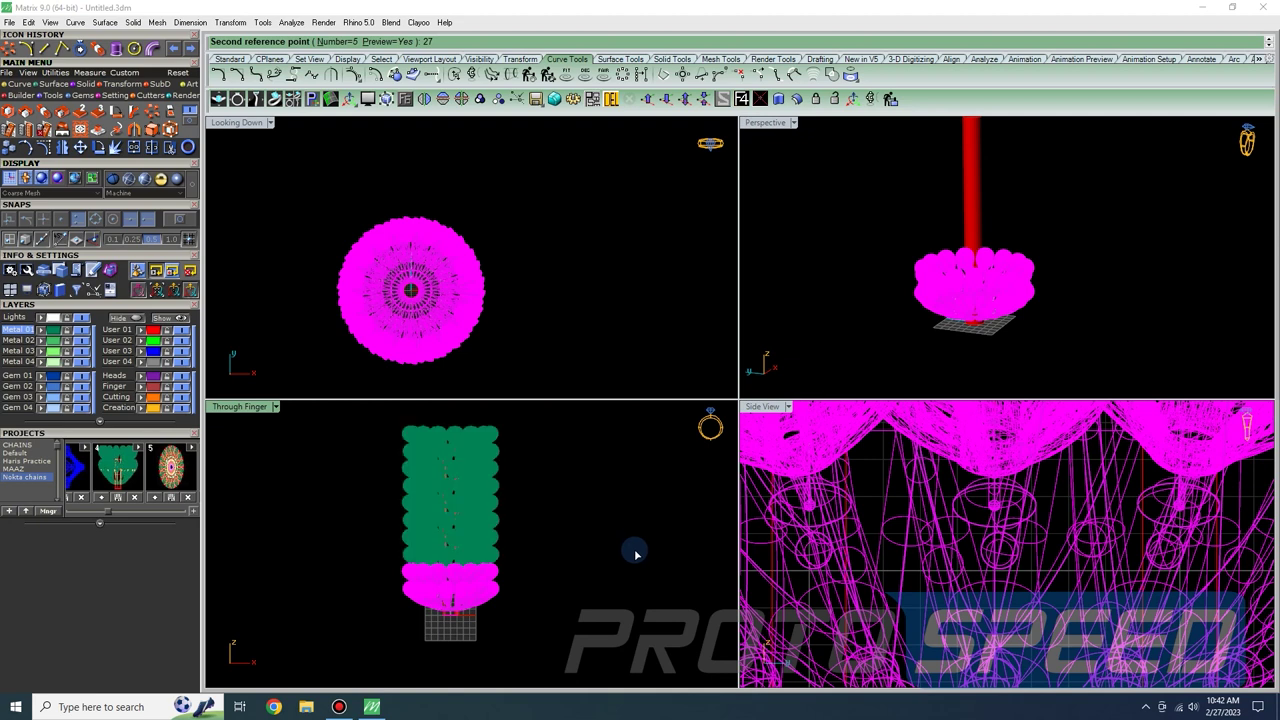
{"action": "scroll", "coordinate": [635, 551], "scroll_direction": "up", "scroll_amount": 2}
{"action": "left_click", "coordinate": [683, 501]}
{"action": "key", "text": "Escape"}
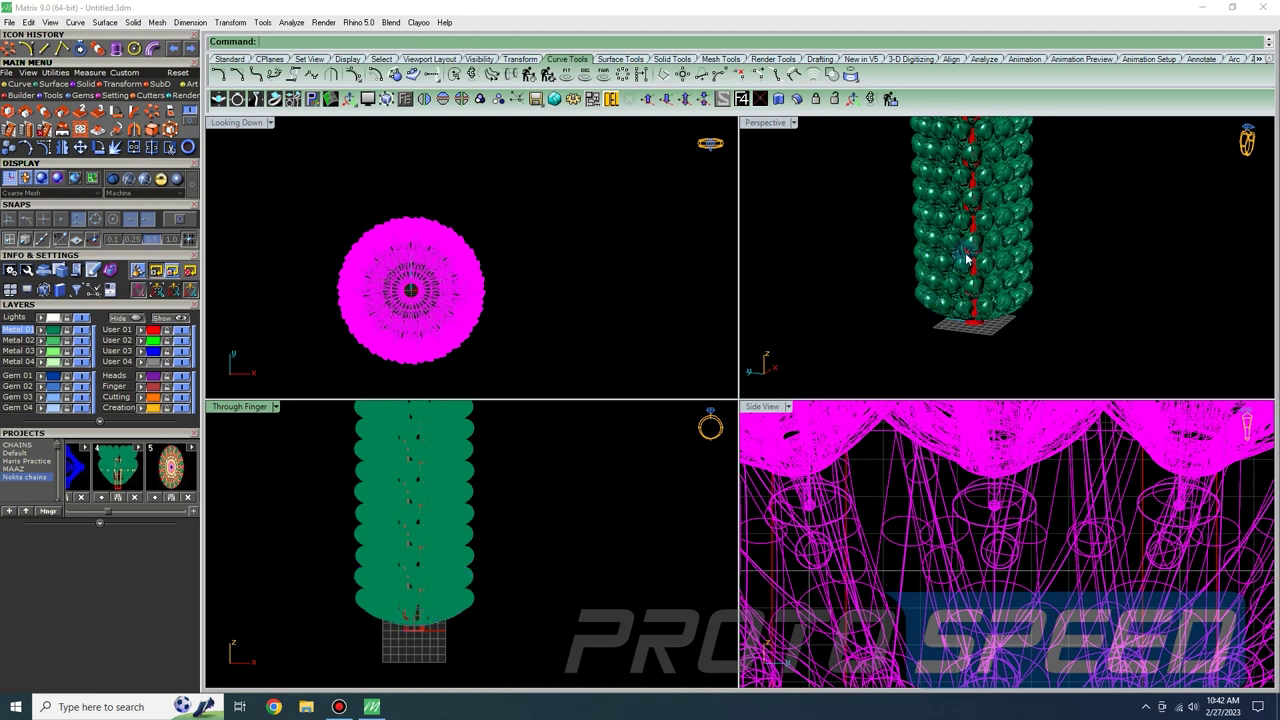
- Examine the stacked rings from the side and from the end in an enlarged Perspective view, checking ball spacing and the central tube
{"action": "scroll", "coordinate": [975, 285], "scroll_direction": "up", "scroll_amount": 5}
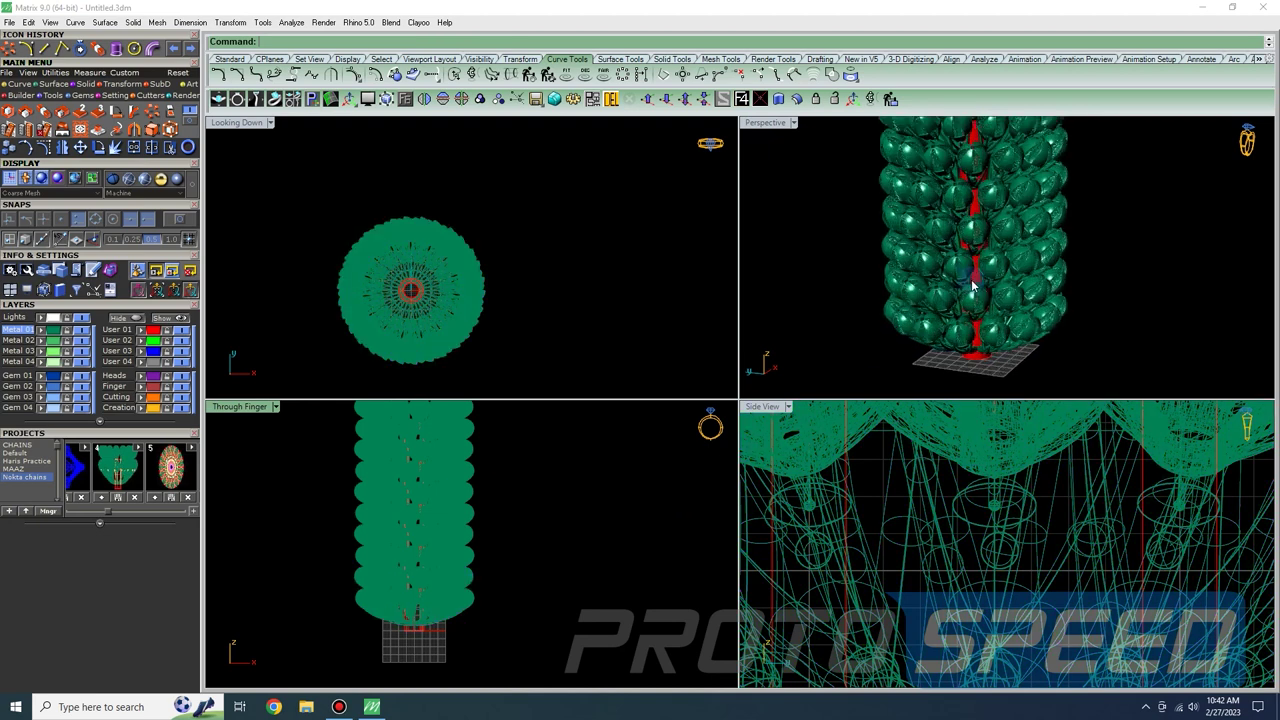
{"action": "right_click_drag", "start_coordinate": [968, 290], "coordinate": [1050, 303]}
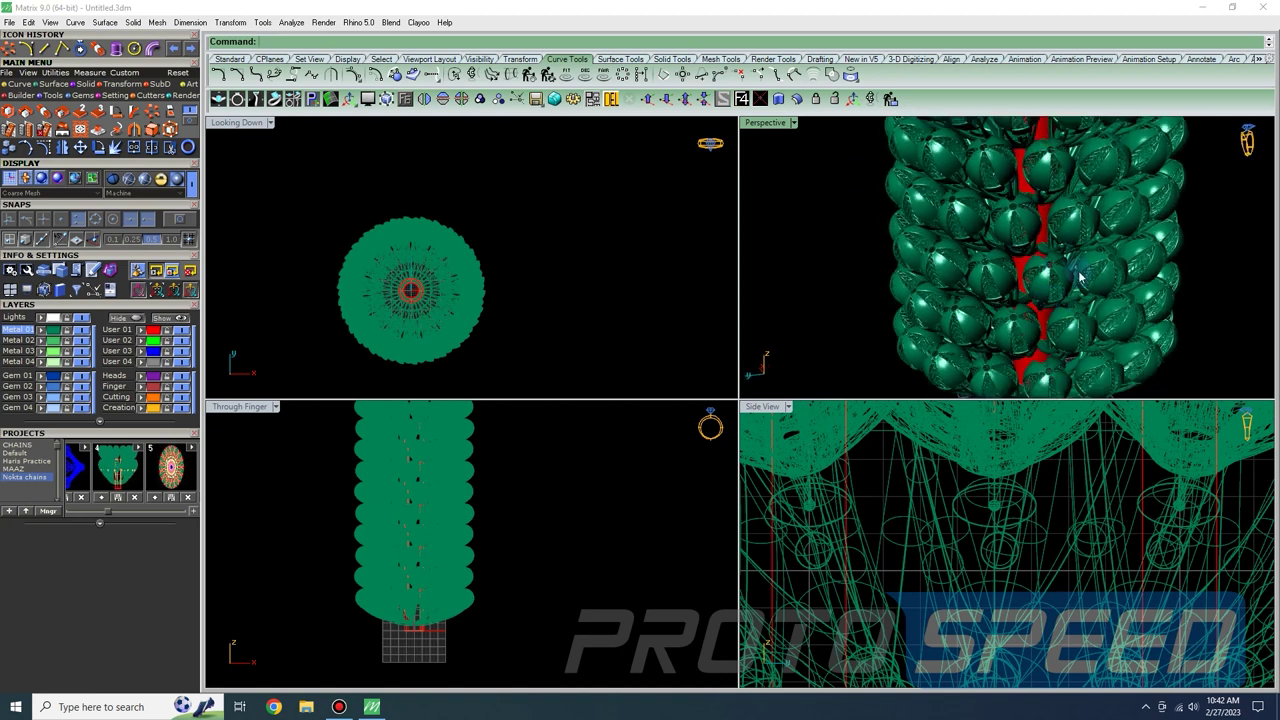
{"action": "scroll", "coordinate": [1050, 290], "scroll_direction": "up", "scroll_amount": 5}
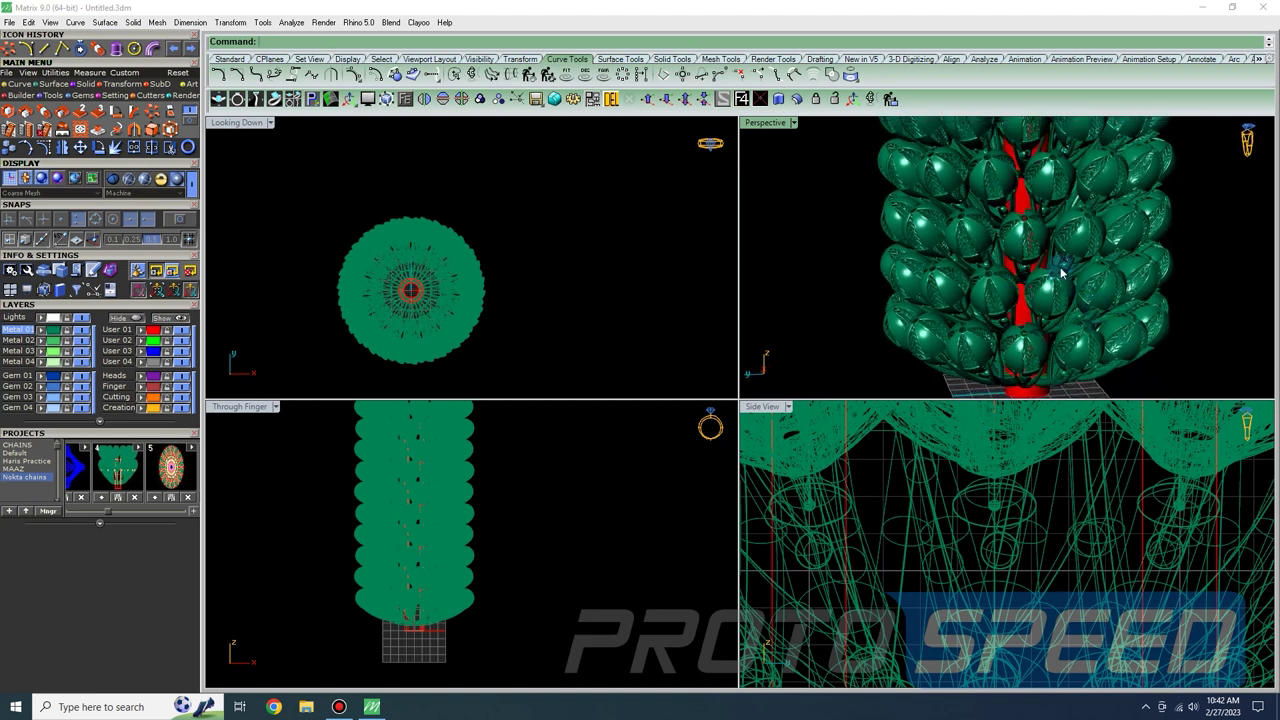
{"action": "scroll", "coordinate": [1045, 285], "scroll_direction": "down", "scroll_amount": 3}
{"action": "right_click_drag", "start_coordinate": [1045, 284], "coordinate": [936, 303]}
{"action": "double_click", "coordinate": [746, 123]}
{"action": "scroll", "coordinate": [766, 243], "scroll_direction": "down", "scroll_amount": 8}
{"action": "right_click_drag", "start_coordinate": [766, 245], "coordinate": [777, 376]}
{"action": "scroll", "coordinate": [755, 406], "scroll_direction": "down", "scroll_amount": 6}
{"action": "right_click_drag", "start_coordinate": [735, 449], "coordinate": [702, 275]}
{"action": "scroll", "coordinate": [699, 412], "scroll_direction": "up", "scroll_amount": 13}
{"action": "right_click_drag", "start_coordinate": [700, 412], "coordinate": [795, 505]}
{"action": "scroll", "coordinate": [810, 427], "scroll_direction": "down", "scroll_amount": 10}
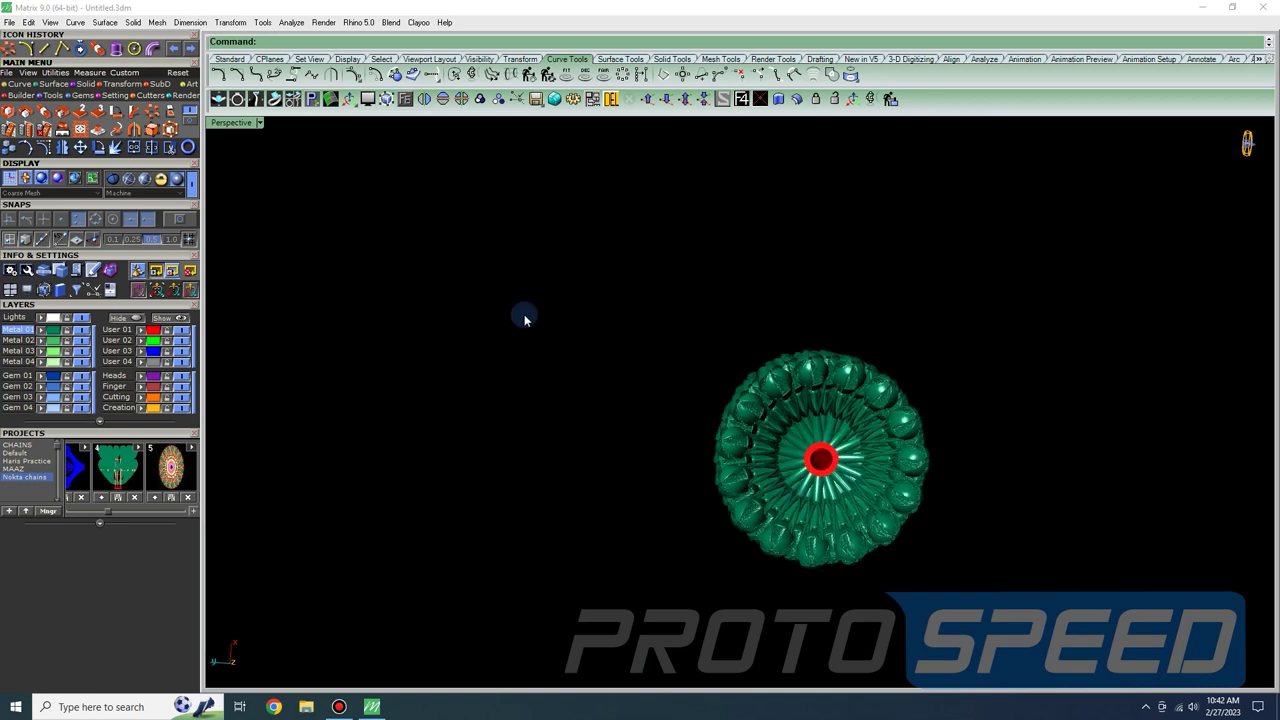
{"action": "double_click", "coordinate": [238, 124]}
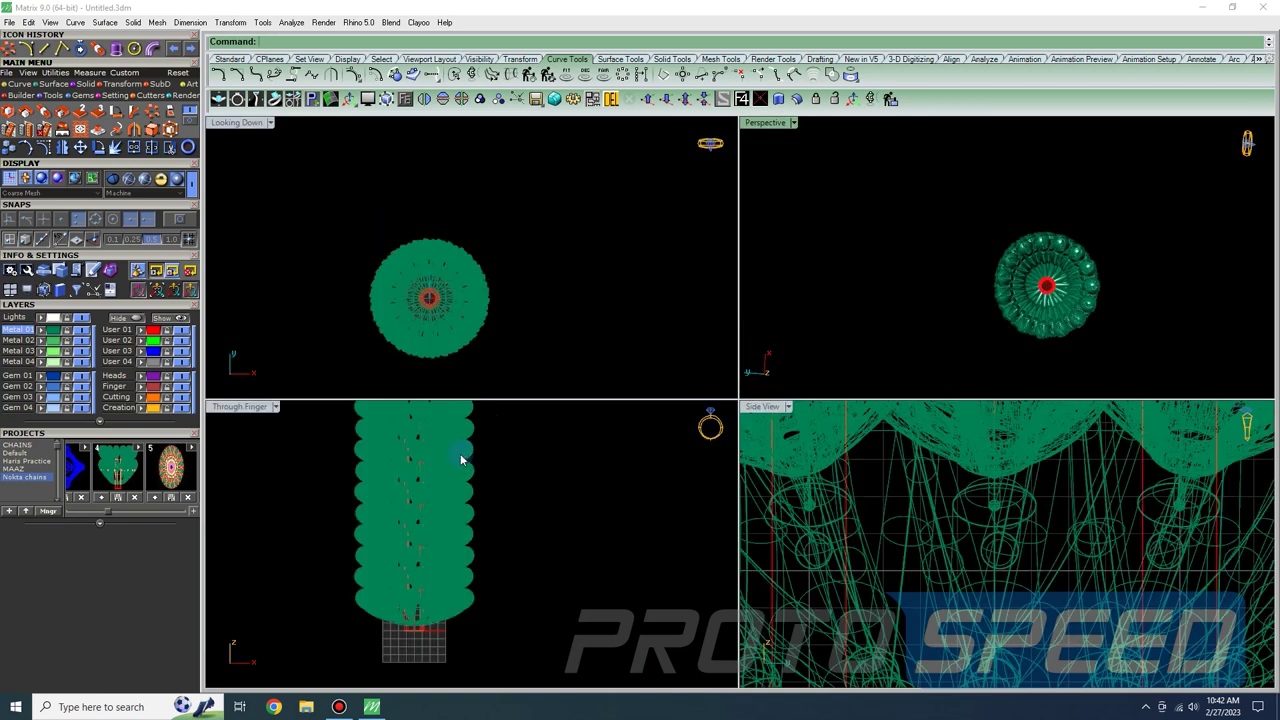
- Draw a straight vertical line beside the tree in the Through Finger view, from near its upper end to just below its base
{"action": "scroll", "coordinate": [455, 445], "scroll_direction": "down", "scroll_amount": 2}
{"action": "scroll", "coordinate": [440, 471], "scroll_direction": "up", "scroll_amount": 4}
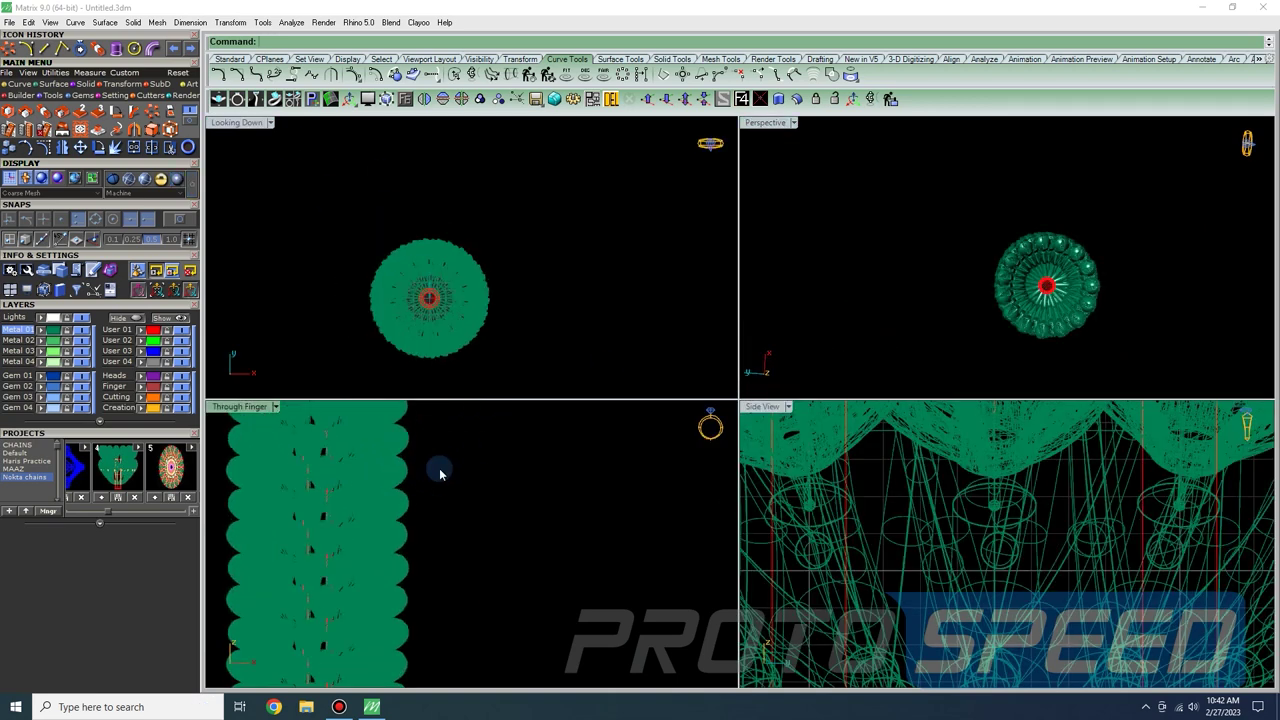
{"action": "scroll", "coordinate": [440, 474], "scroll_direction": "up", "scroll_amount": 1}
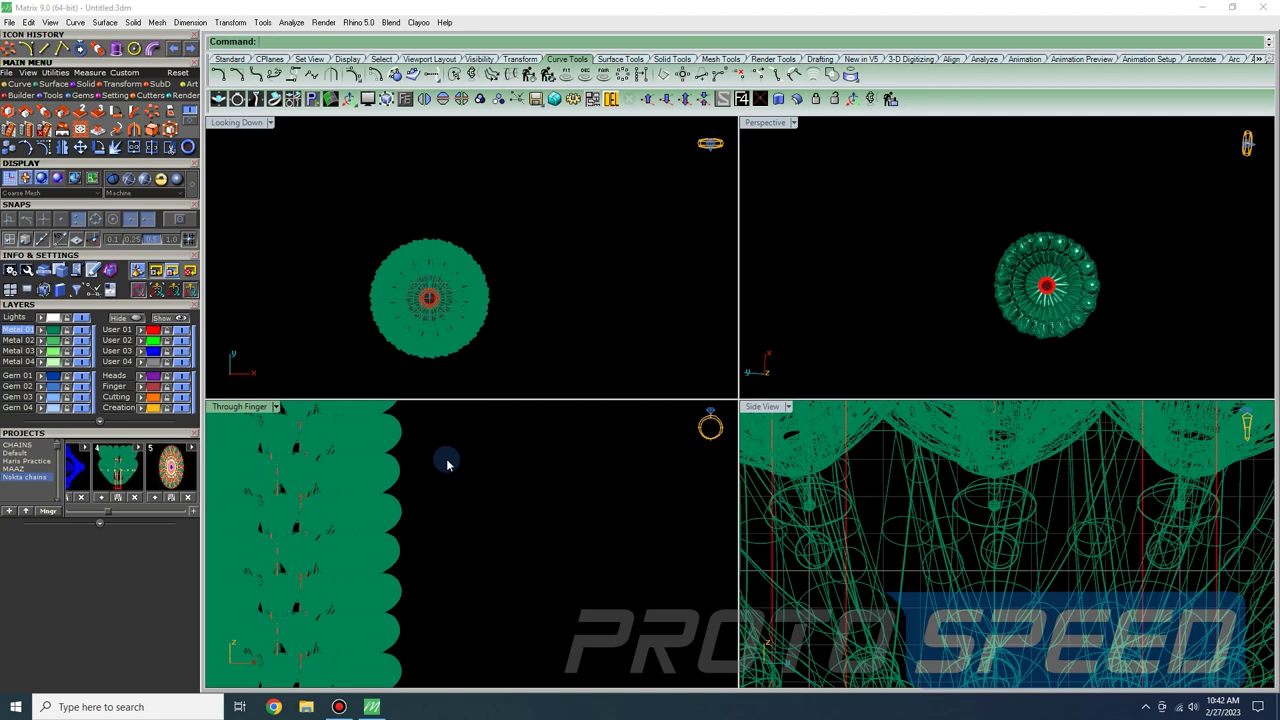
{"action": "scroll", "coordinate": [447, 464], "scroll_direction": "down", "scroll_amount": 4}
{"action": "right_click_drag", "start_coordinate": [447, 464], "coordinate": [420, 446]}
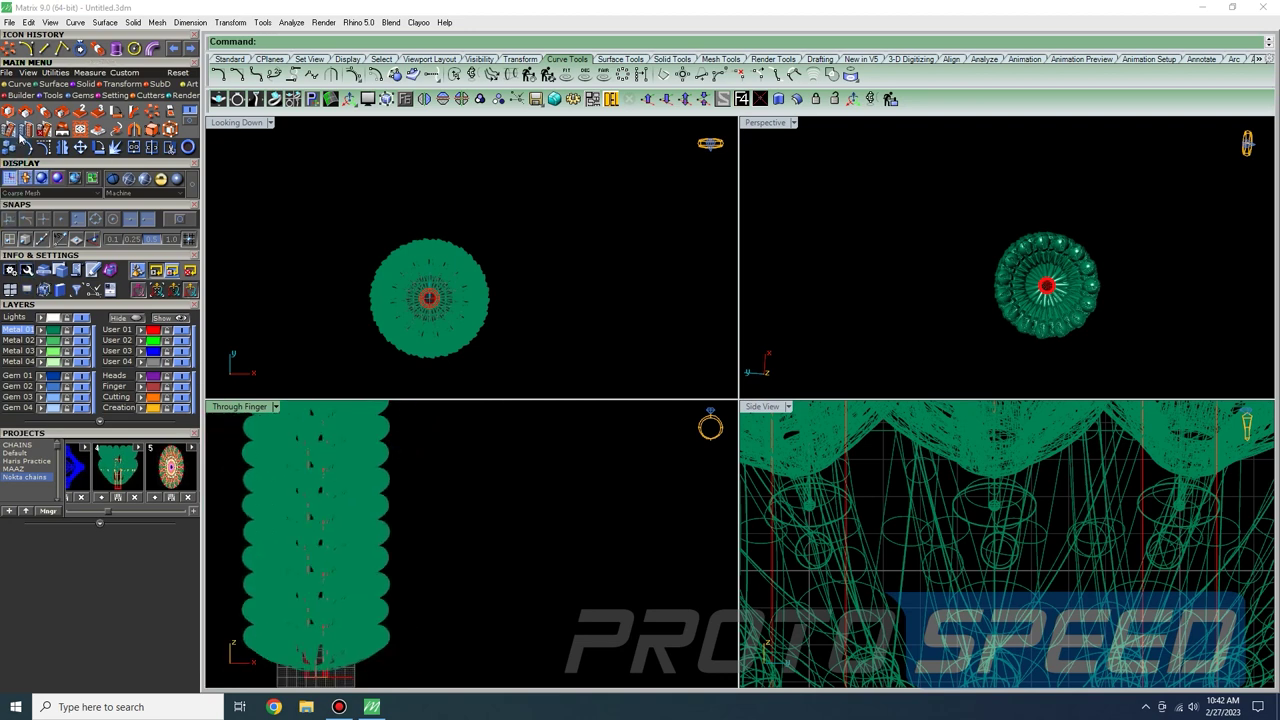
{"action": "left_click", "coordinate": [24, 140]}
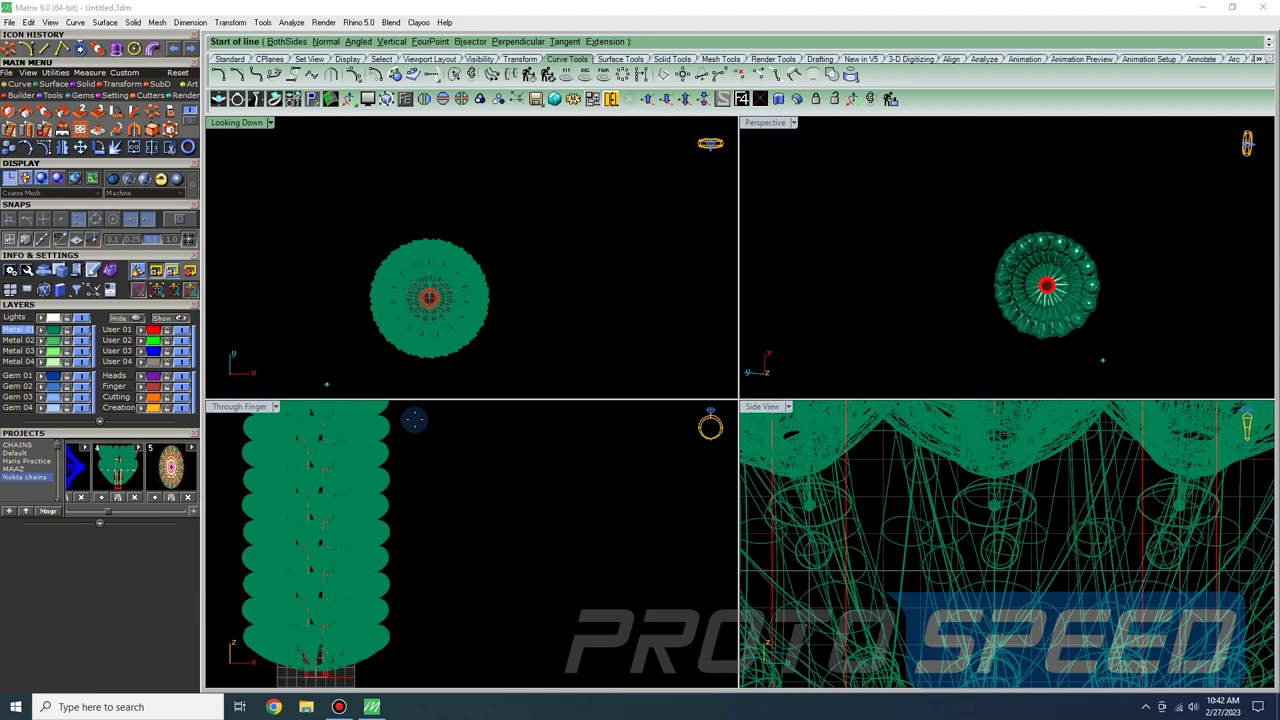
{"action": "scroll", "coordinate": [414, 421], "scroll_direction": "down", "scroll_amount": 2}
{"action": "right_click_drag", "start_coordinate": [415, 420], "coordinate": [391, 444]}
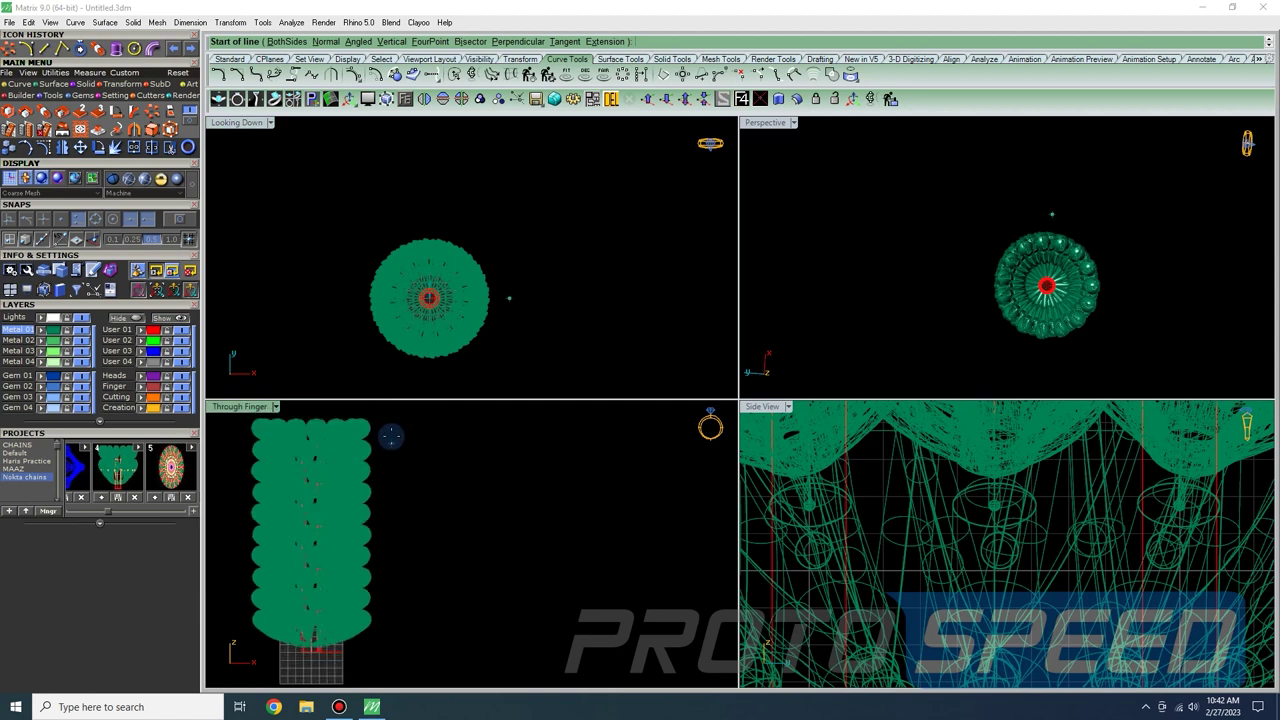
{"action": "left_click", "coordinate": [391, 442]}
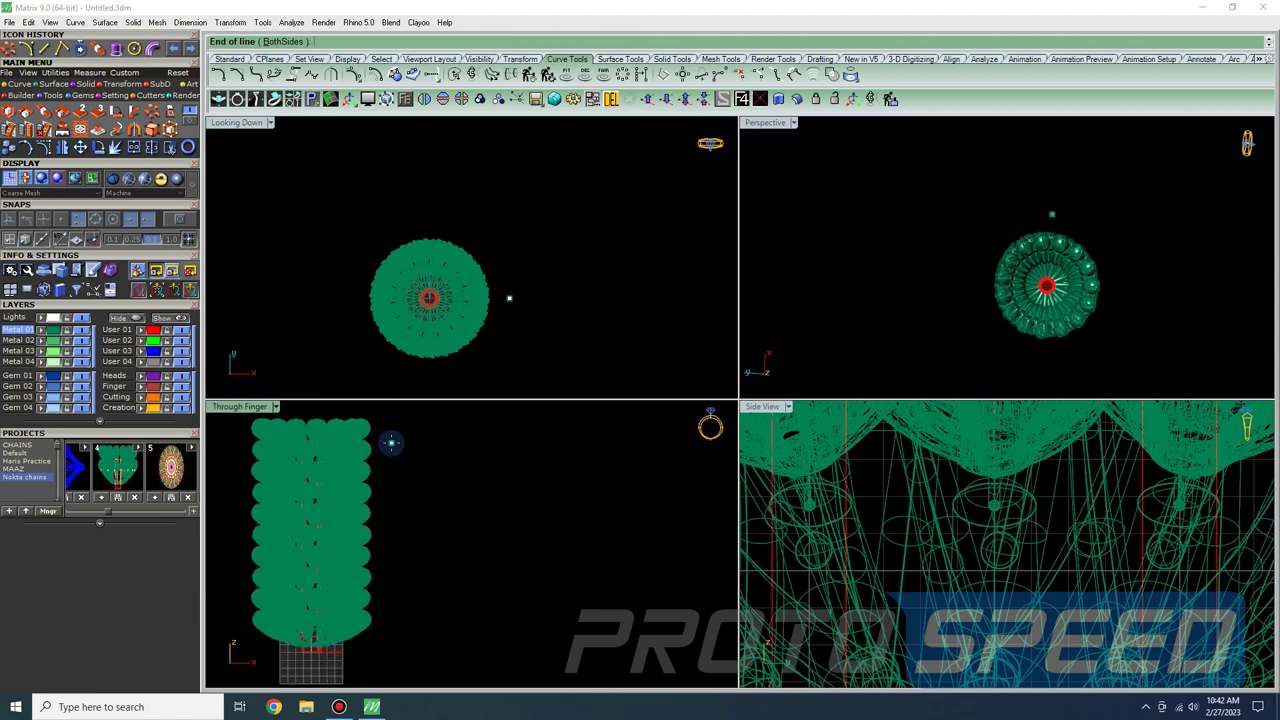
{"action": "left_click", "coordinate": [391, 661]}
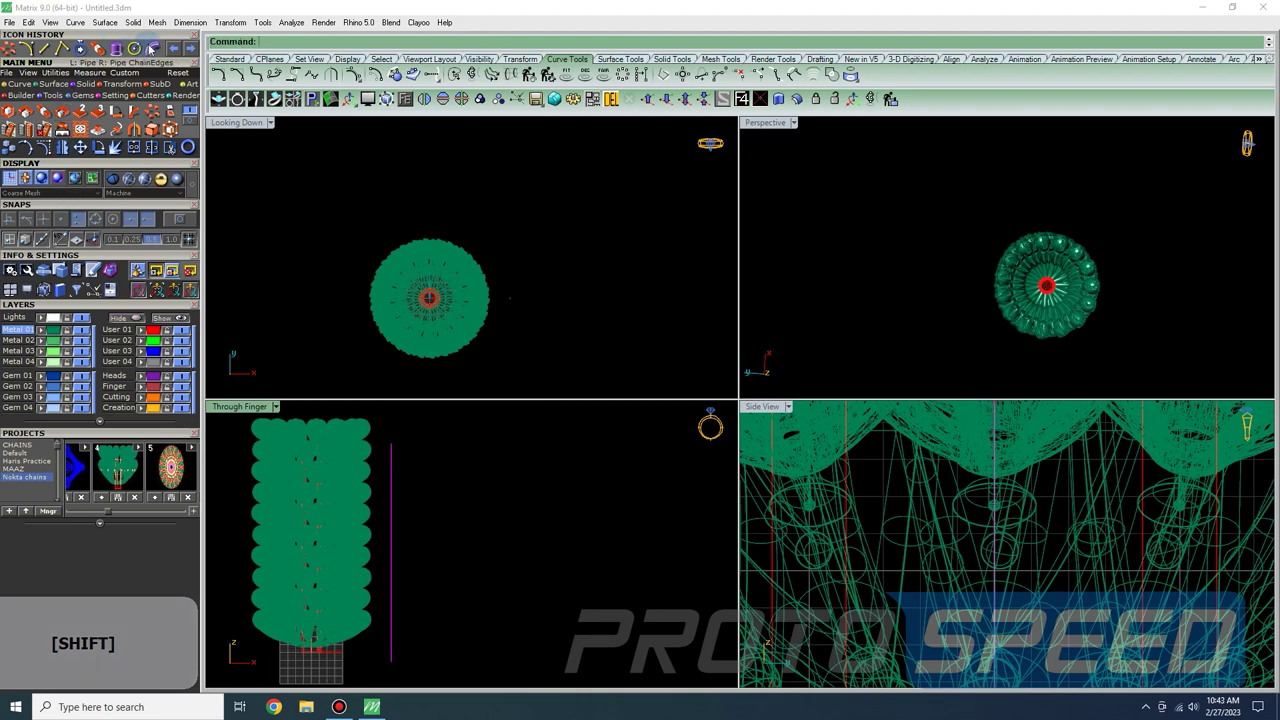
- Pipe the vertical line beside the tree with round caps and a 1.3 diameter at both ends
{"action": "left_click", "coordinate": [150, 48]}
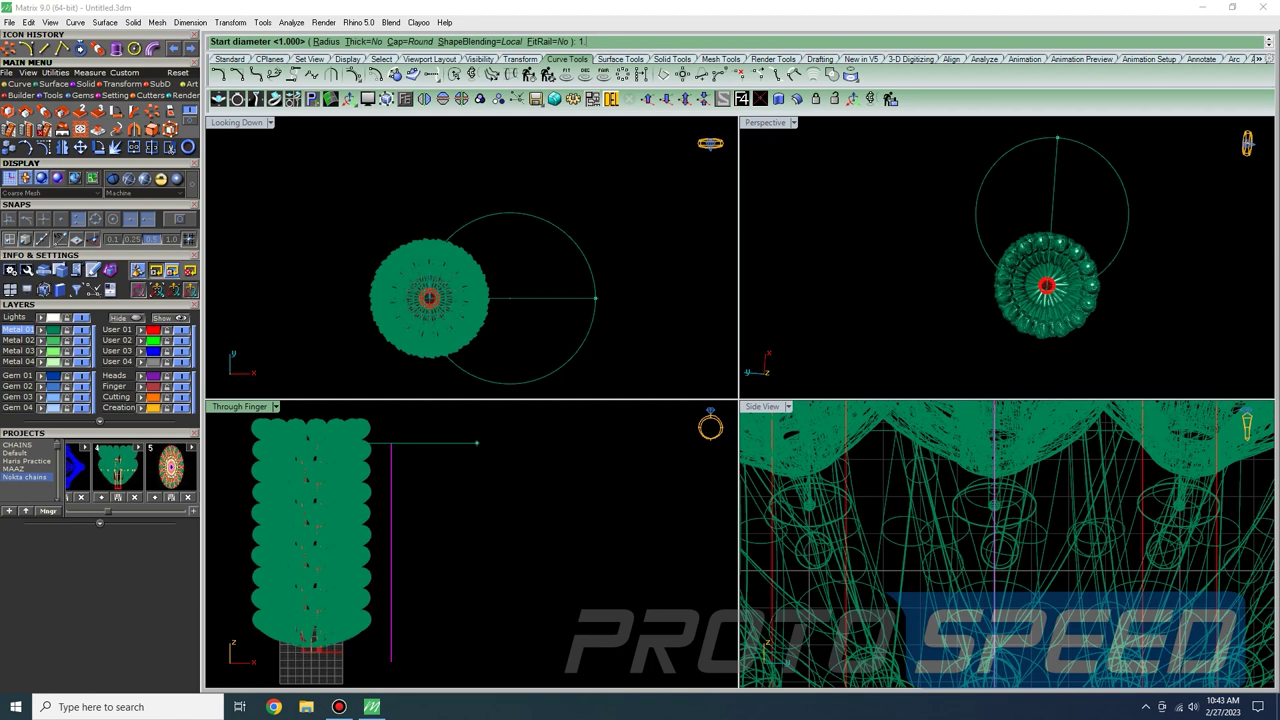
{"action": "key", "text": "Return"}
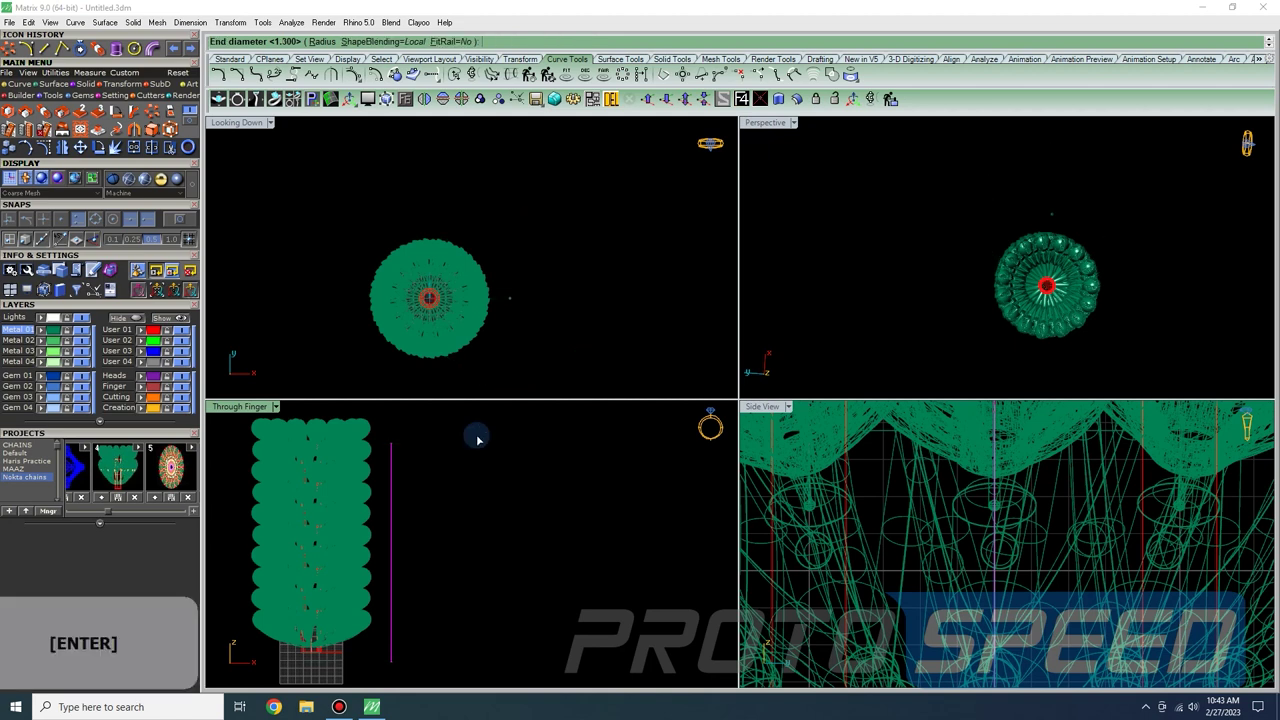
{"action": "key", "text": "Return"}
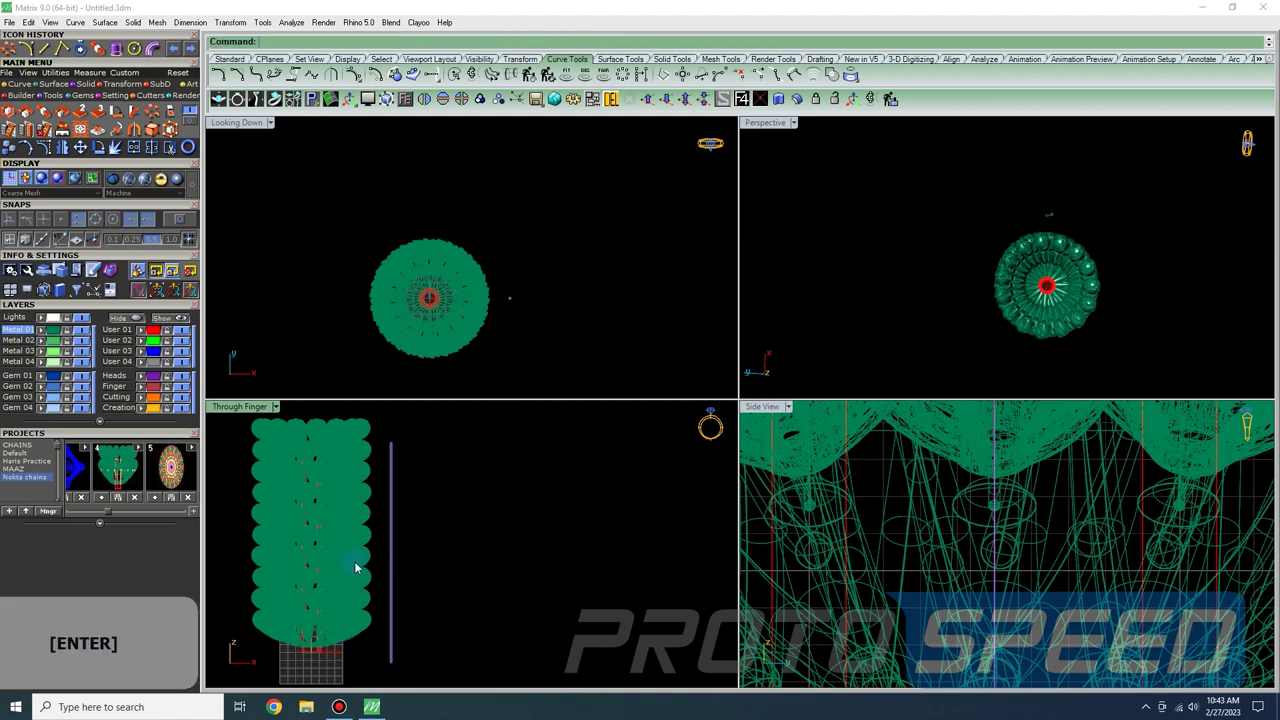
- Assign the new pipe and its centre line beside the tree to the User 03 layer
{"action": "scroll", "coordinate": [380, 540], "scroll_direction": "up", "scroll_amount": 3}
{"action": "left_click_drag", "start_coordinate": [443, 468], "coordinate": [411, 417]}
{"action": "left_click", "coordinate": [491, 466]}
{"action": "left_click", "coordinate": [416, 449]}
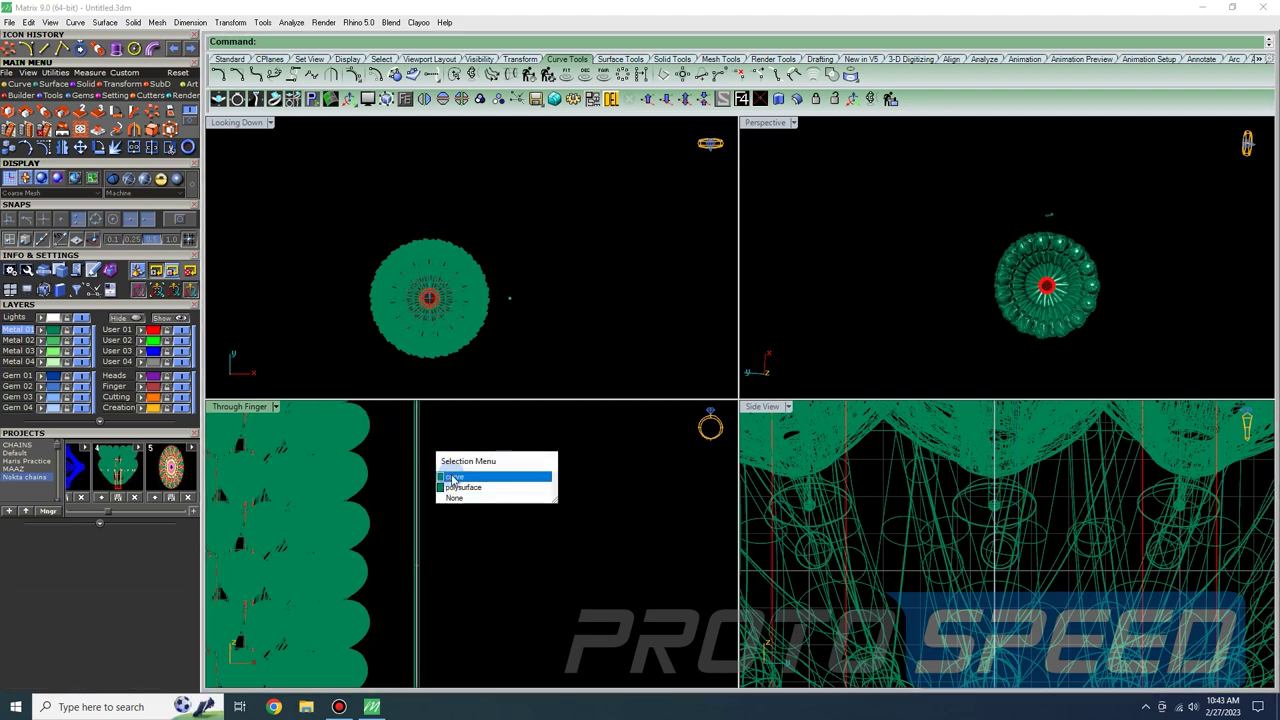
{"action": "left_click", "coordinate": [452, 477]}
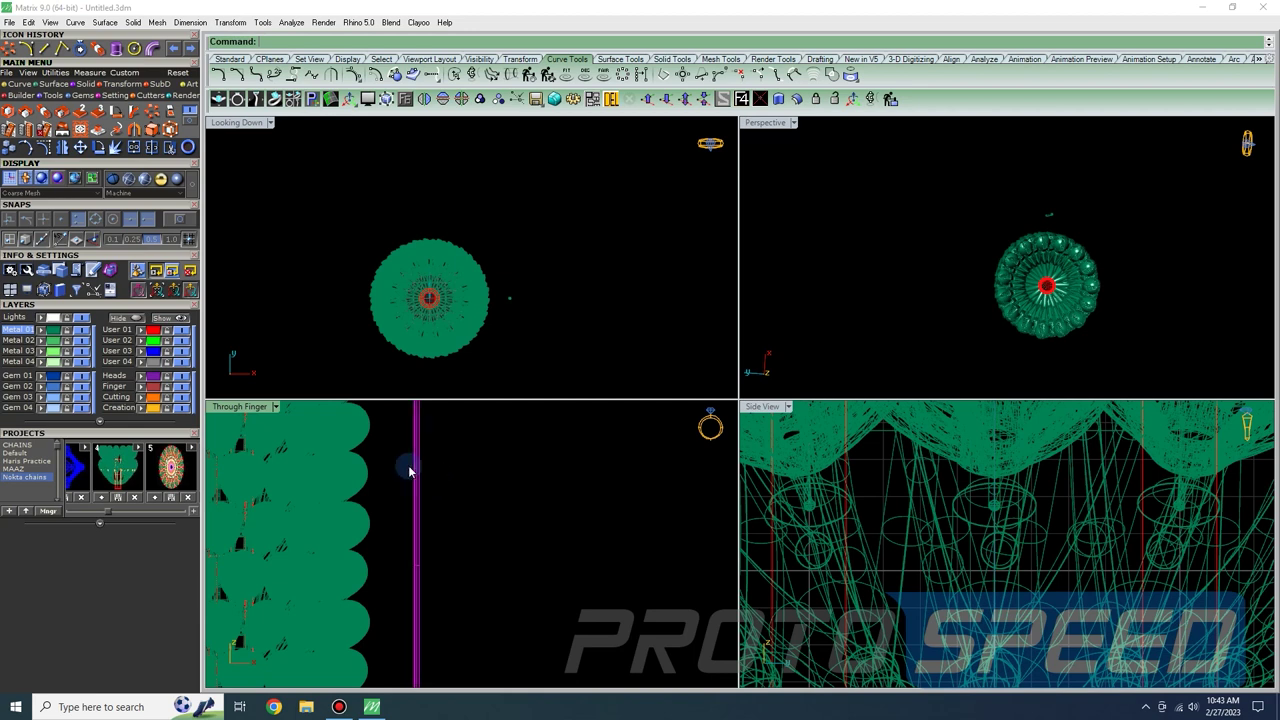
{"action": "left_click", "coordinate": [142, 352]}
{"action": "left_click", "coordinate": [443, 437]}
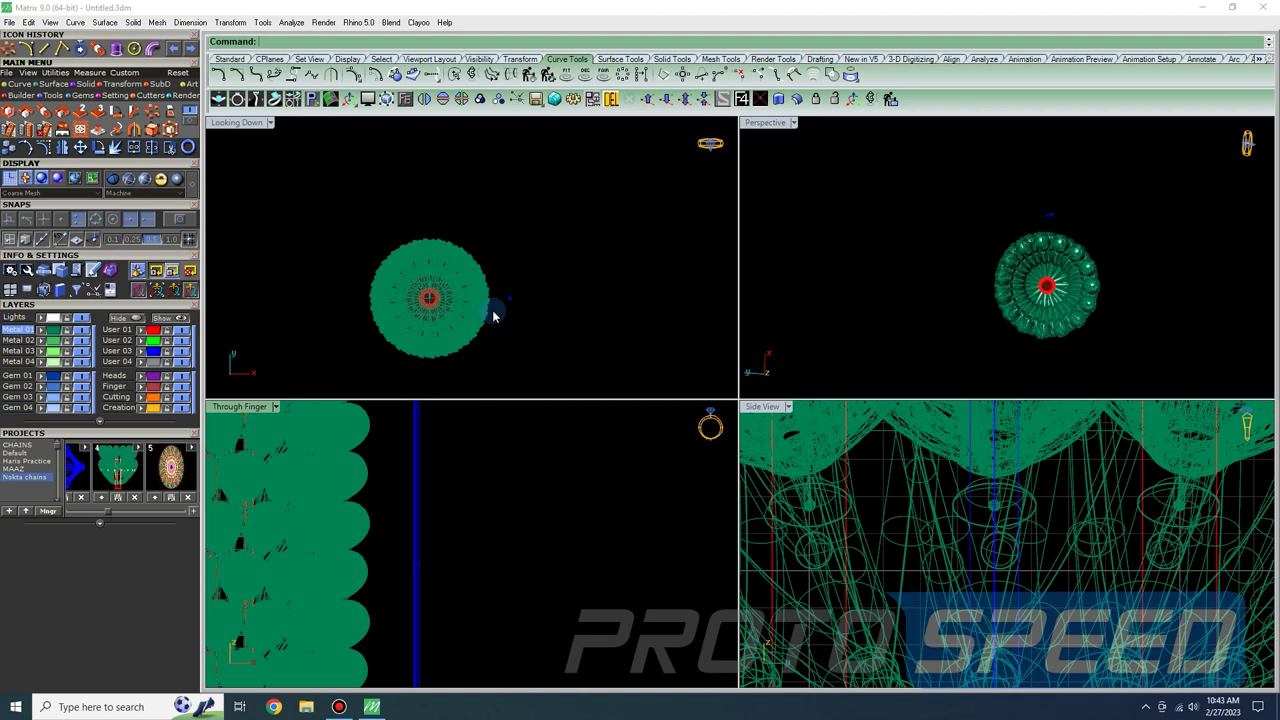
- Set the Looking Down view's display mode to Machine, trying Ice first
{"action": "scroll", "coordinate": [493, 316], "scroll_direction": "up", "scroll_amount": 2}
{"action": "scroll", "coordinate": [493, 316], "scroll_direction": "up", "scroll_amount": 4}
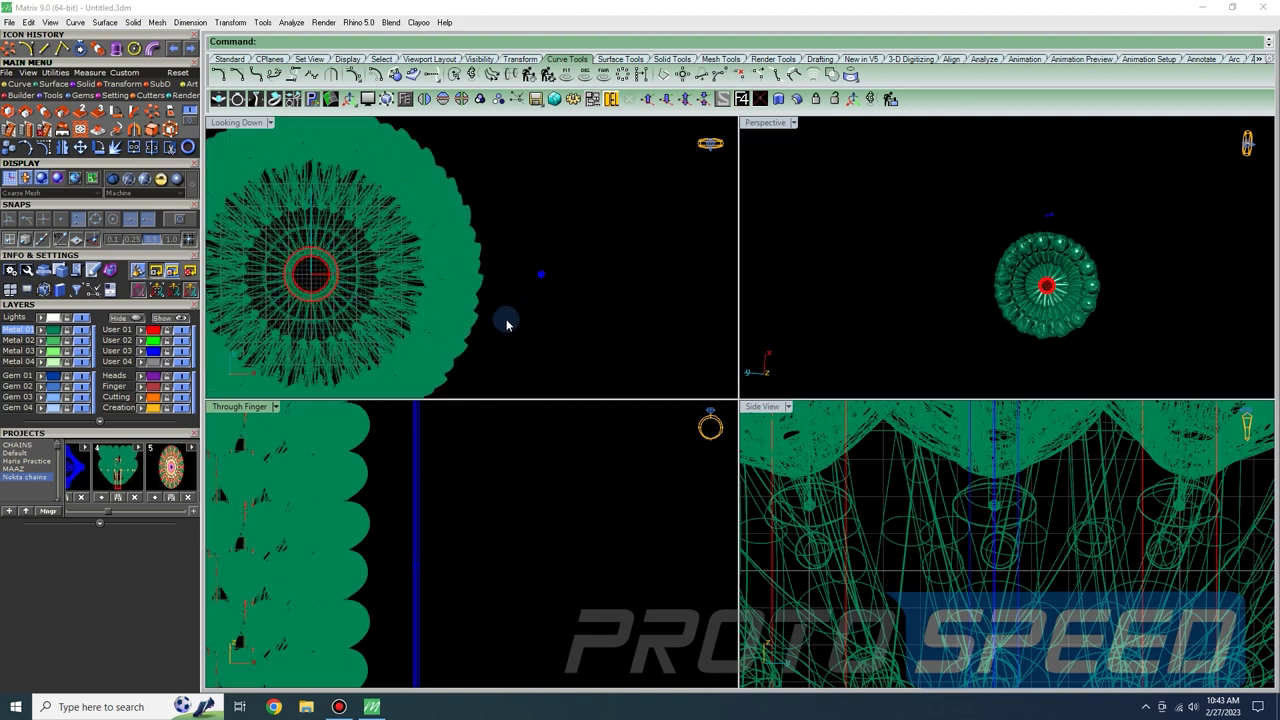
{"action": "right_click_drag", "start_coordinate": [508, 321], "coordinate": [549, 317]}
{"action": "left_click", "coordinate": [272, 123]}
{"action": "left_click", "coordinate": [290, 226]}
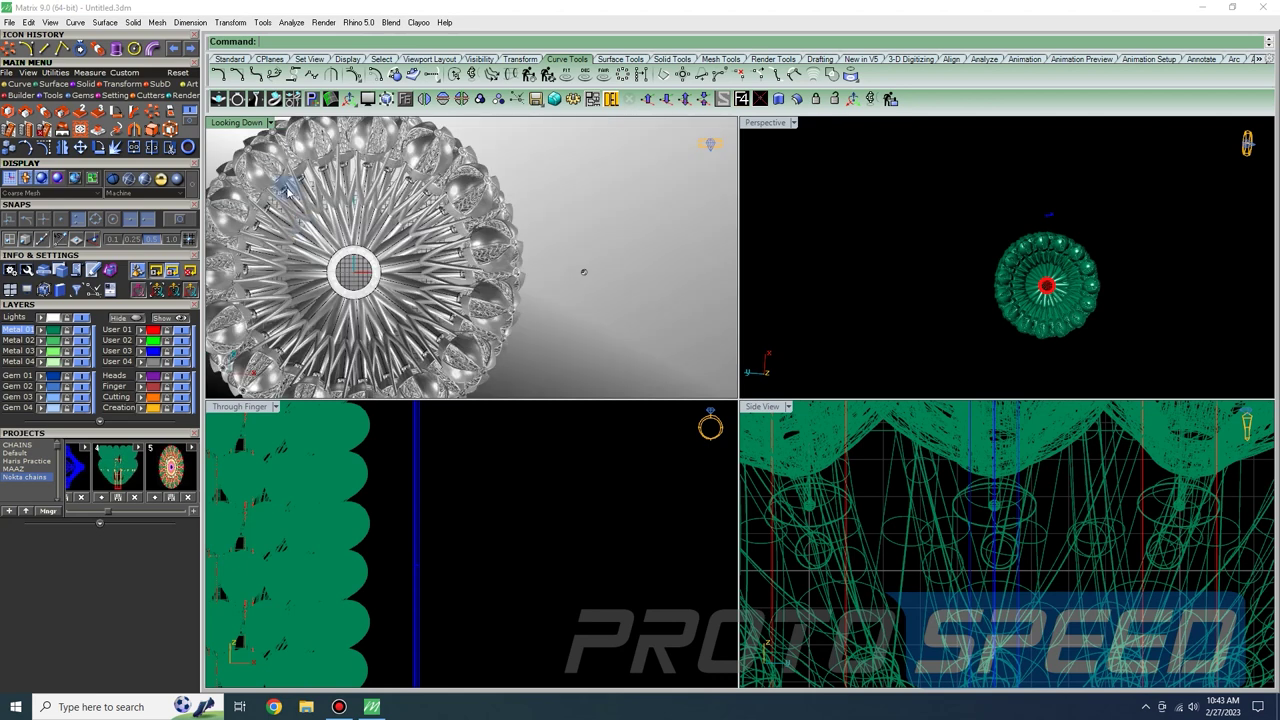
{"action": "left_click", "coordinate": [272, 123]}
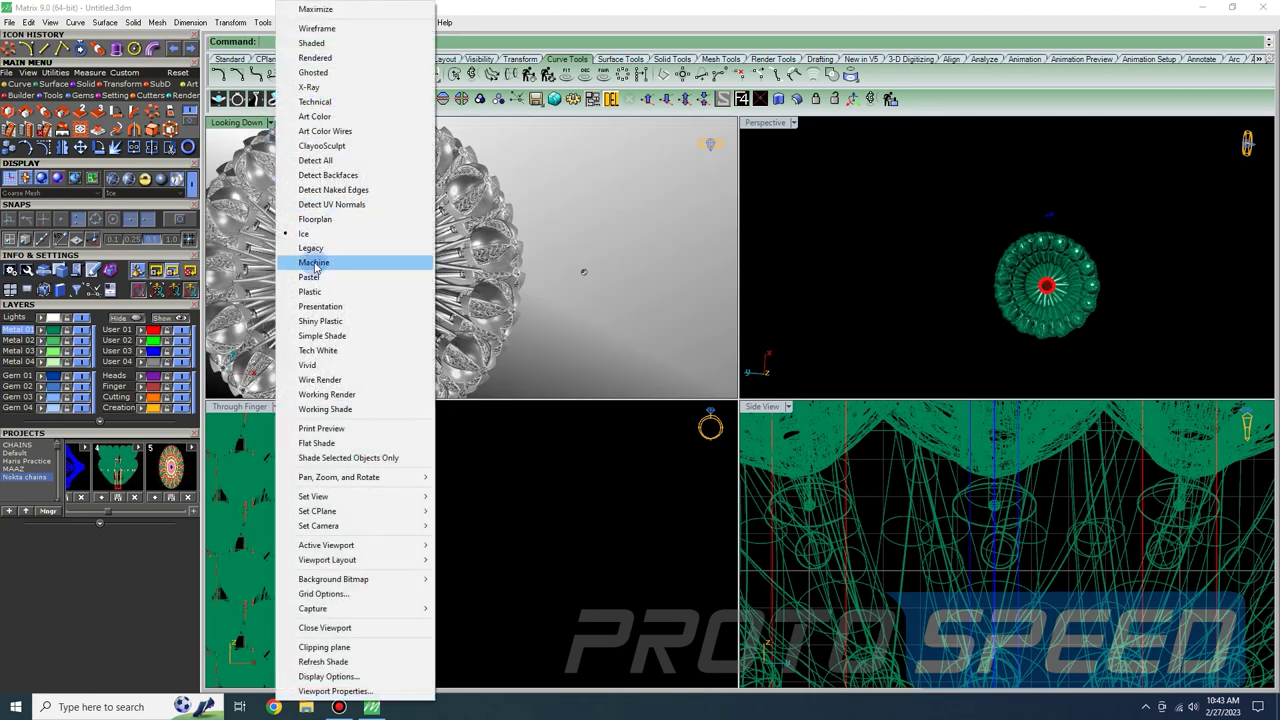
{"action": "left_click", "coordinate": [314, 262]}
- Try moving the blue pipe into the tree, onto the branch fork beside the central tube, in the Looking Down view
{"action": "scroll", "coordinate": [490, 300], "scroll_direction": "up", "scroll_amount": 4}
{"action": "right_click_drag", "start_coordinate": [449, 305], "coordinate": [517, 340]}
{"action": "scroll", "coordinate": [517, 340], "scroll_direction": "down", "scroll_amount": 1}
{"action": "scroll", "coordinate": [660, 320], "scroll_direction": "down", "scroll_amount": 1}
{"action": "scroll", "coordinate": [690, 305], "scroll_direction": "down", "scroll_amount": 1}
{"action": "left_click_drag", "start_coordinate": [706, 305], "coordinate": [458, 289]}
{"action": "left_click", "coordinate": [937, 296]}
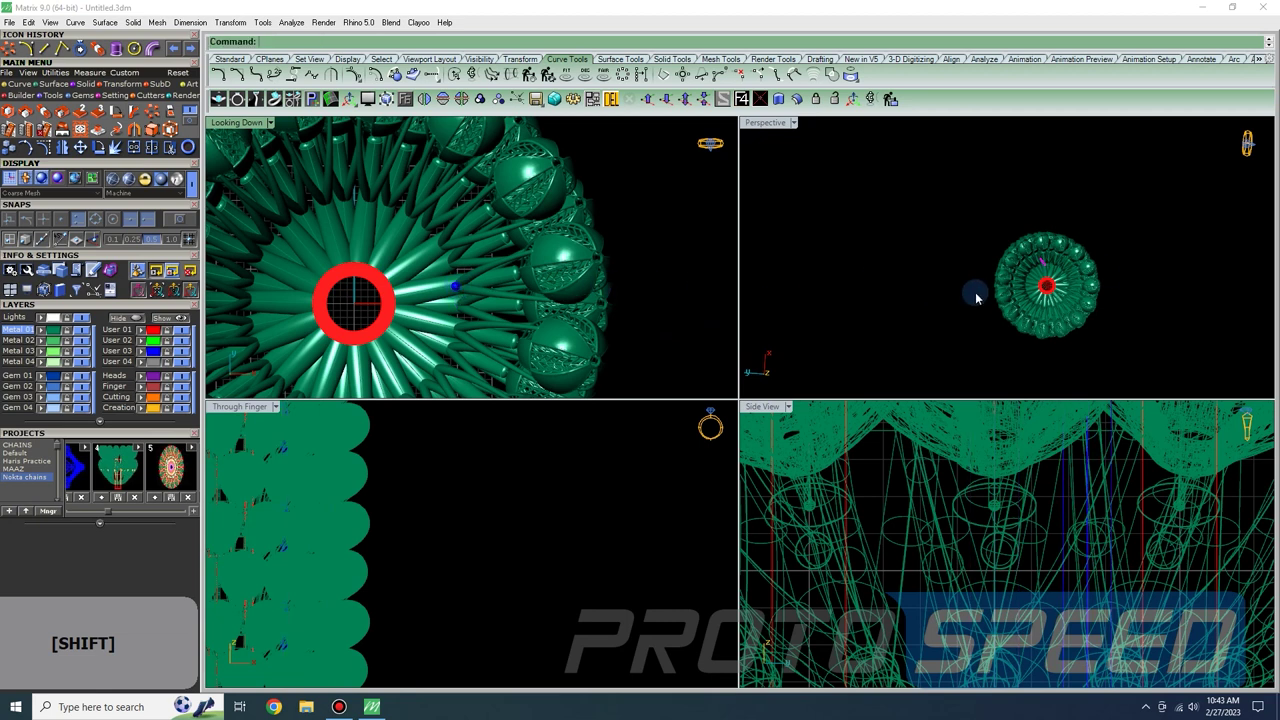
{"action": "scroll", "coordinate": [1053, 272], "scroll_direction": "up", "scroll_amount": 10}
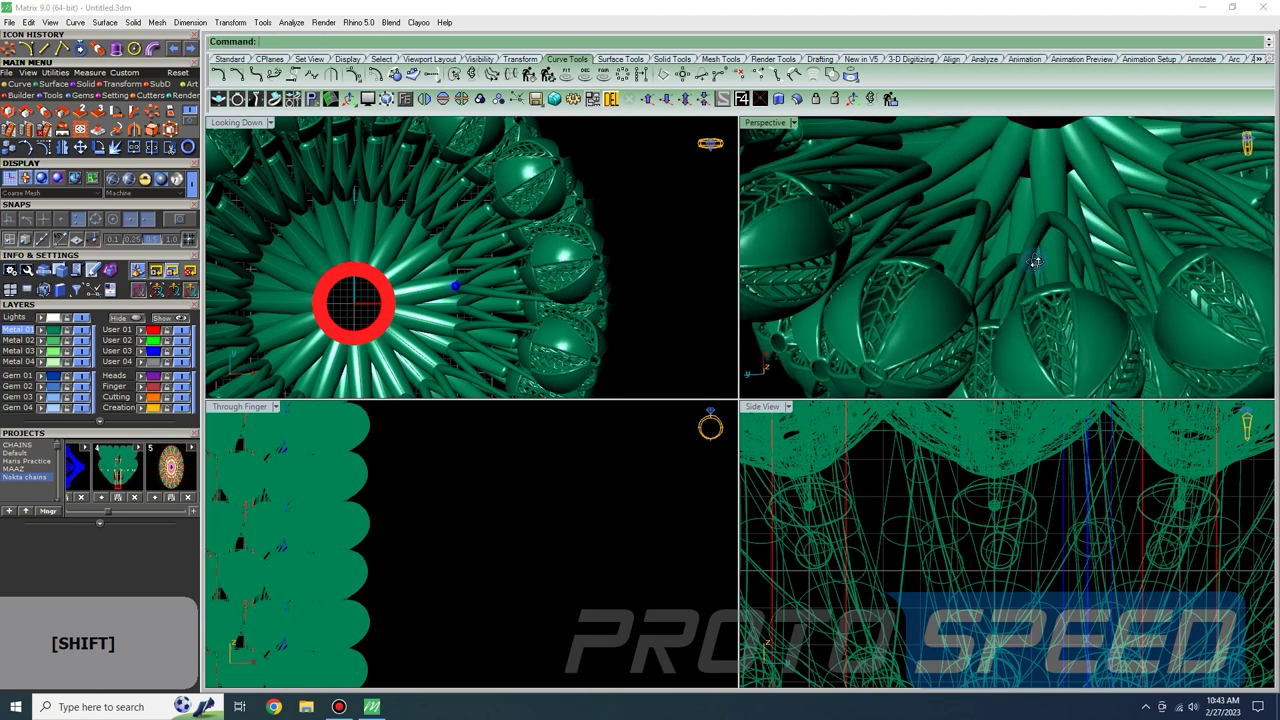
{"action": "scroll", "coordinate": [1047, 268], "scroll_direction": "down", "scroll_amount": 10}
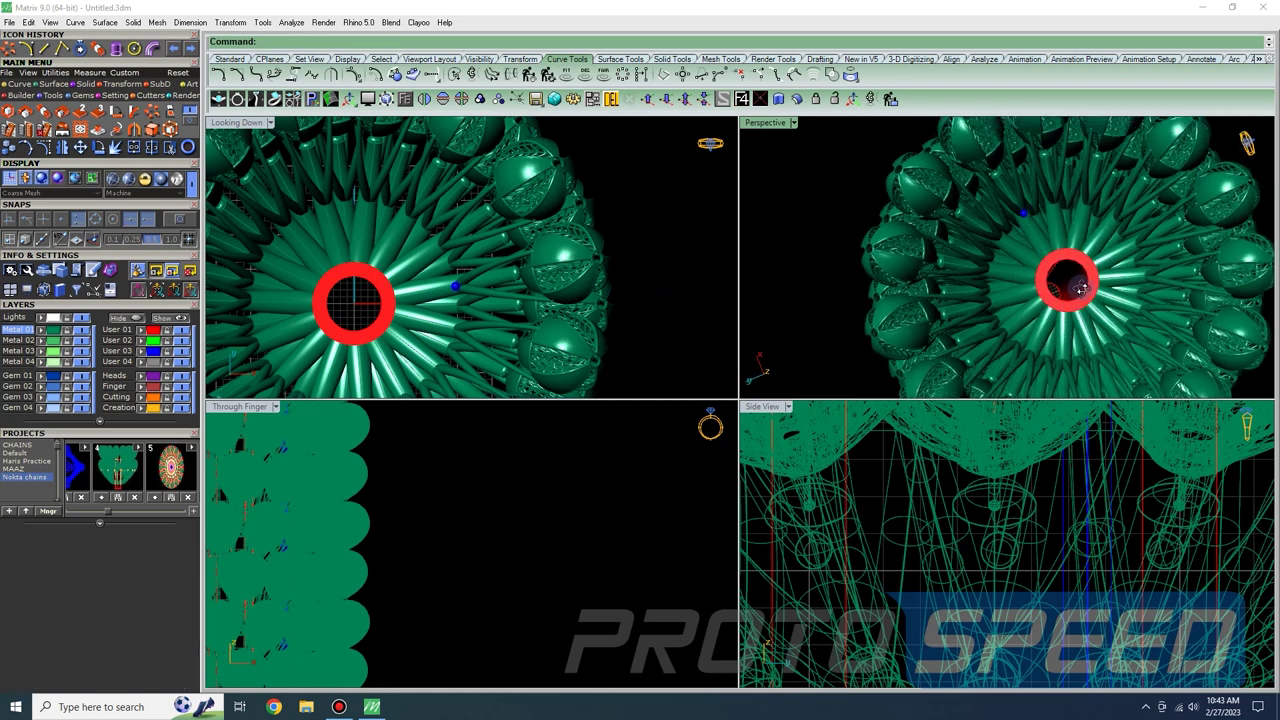
{"action": "right_click_drag", "start_coordinate": [1113, 276], "coordinate": [861, 281]}
{"action": "scroll", "coordinate": [470, 292], "scroll_direction": "up", "scroll_amount": 5}
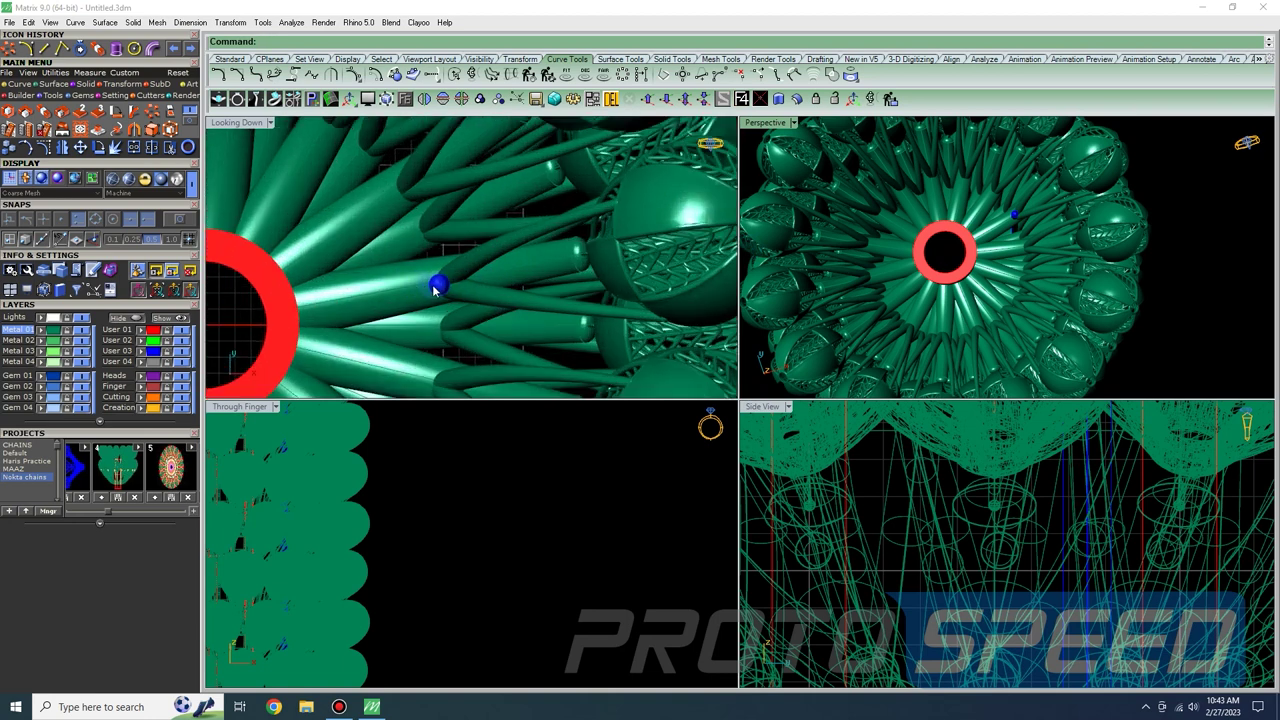
- Undo the pipe's move, its layer change and its creation, back to the bare vertical line
{"action": "left_click", "coordinate": [437, 287]}
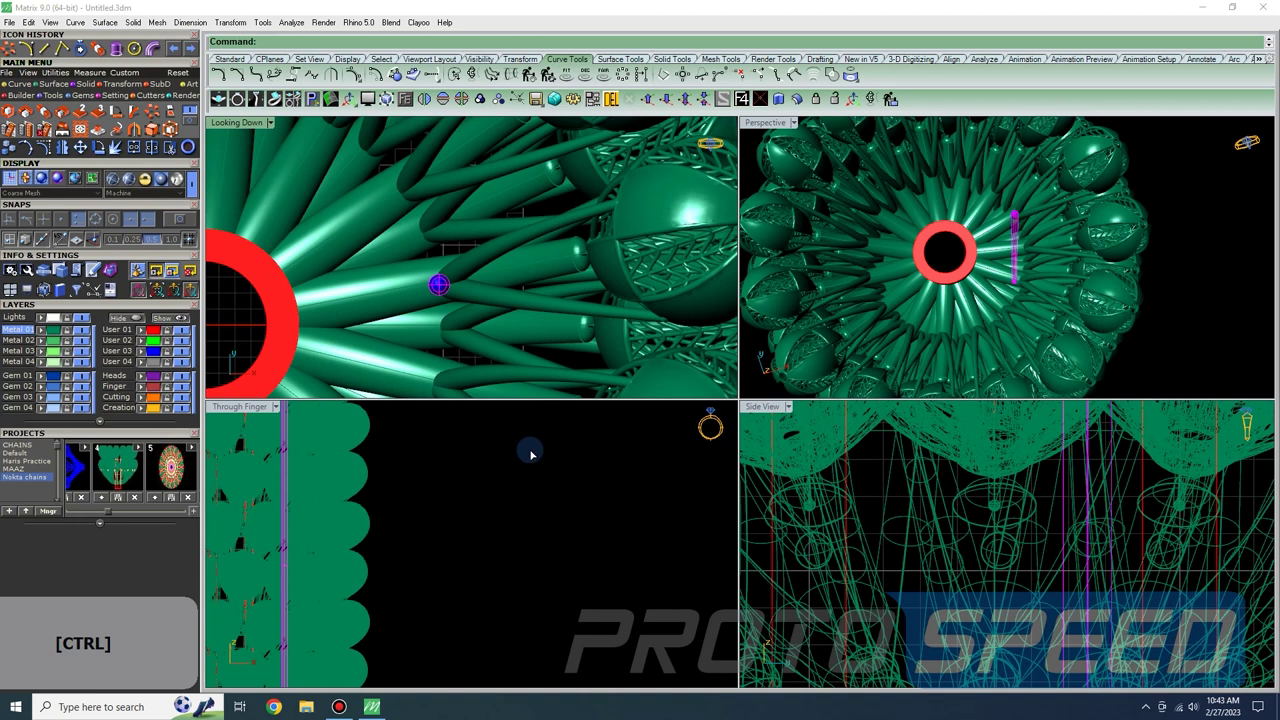
{"action": "key", "text": "ctrl+z"}
{"action": "scroll", "coordinate": [536, 457], "scroll_direction": "down", "scroll_amount": 4}
{"action": "right_click_drag", "start_coordinate": [536, 457], "coordinate": [445, 472]}
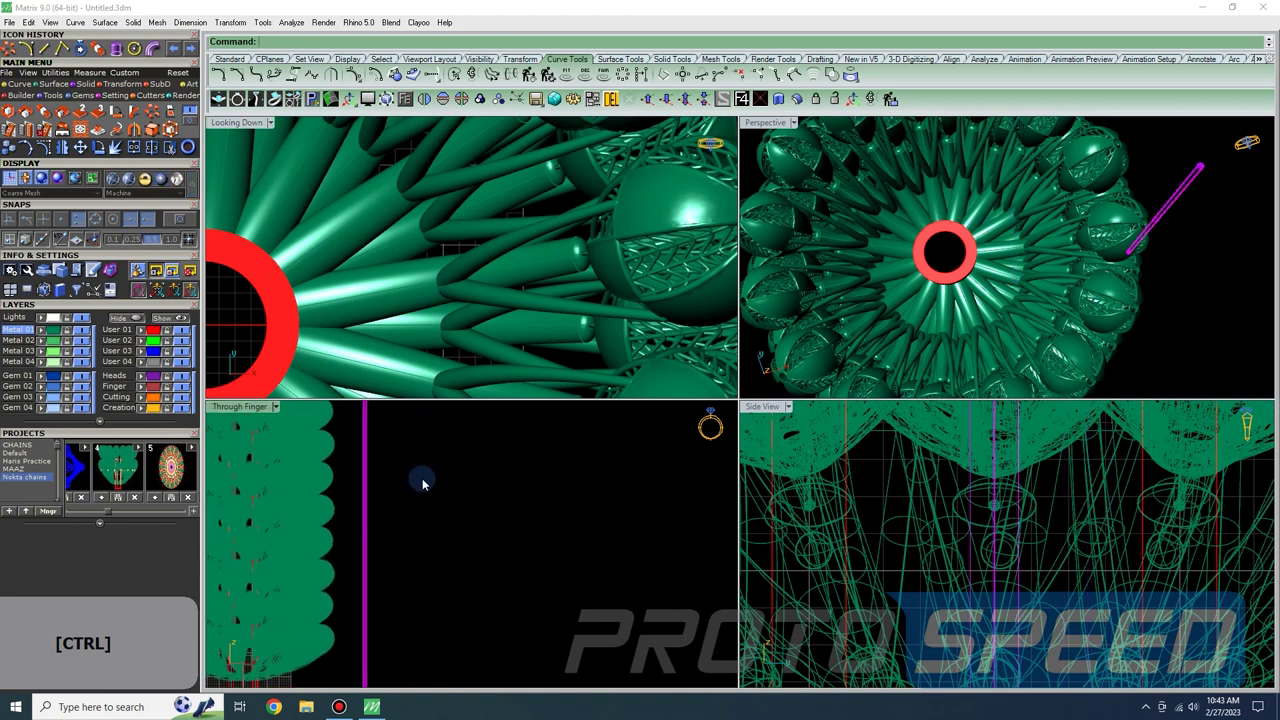
{"action": "scroll", "coordinate": [380, 493], "scroll_direction": "up", "scroll_amount": 2, "text": "ctrl"}
{"action": "key", "text": "ctrl+z"}
- Create a new round-capped pipe along the vertical line beside the tree
{"action": "left_click", "coordinate": [355, 492]}
{"action": "scroll", "coordinate": [355, 492], "scroll_direction": "down", "scroll_amount": 3}
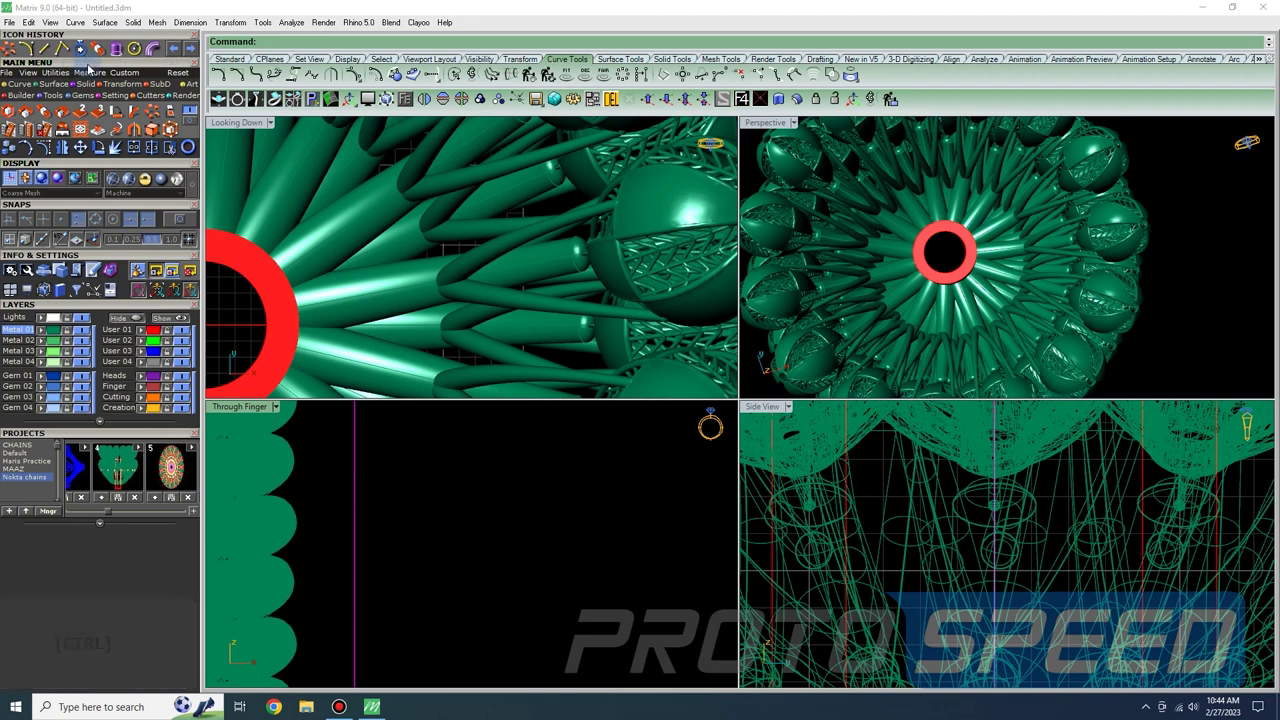
{"action": "left_click", "coordinate": [177, 127]}
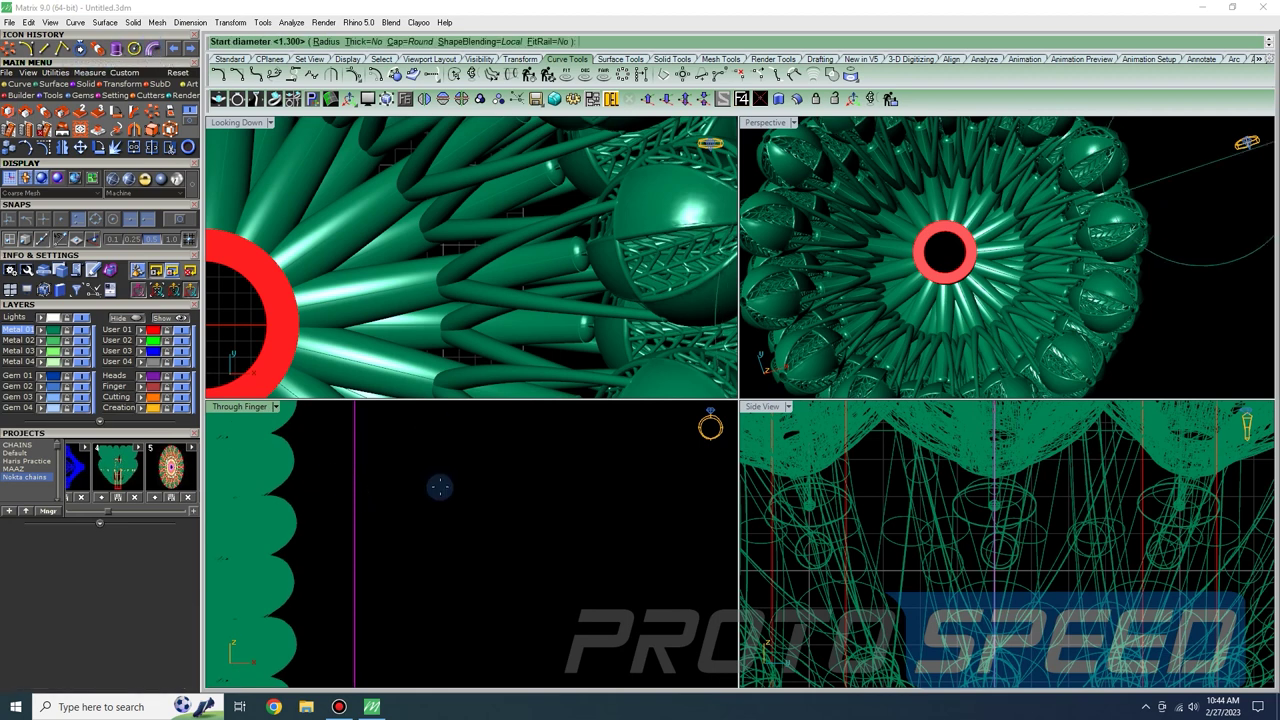
{"action": "key", "text": "Return"}
{"action": "key", "text": "Return"}
{"action": "key", "text": "Return"}
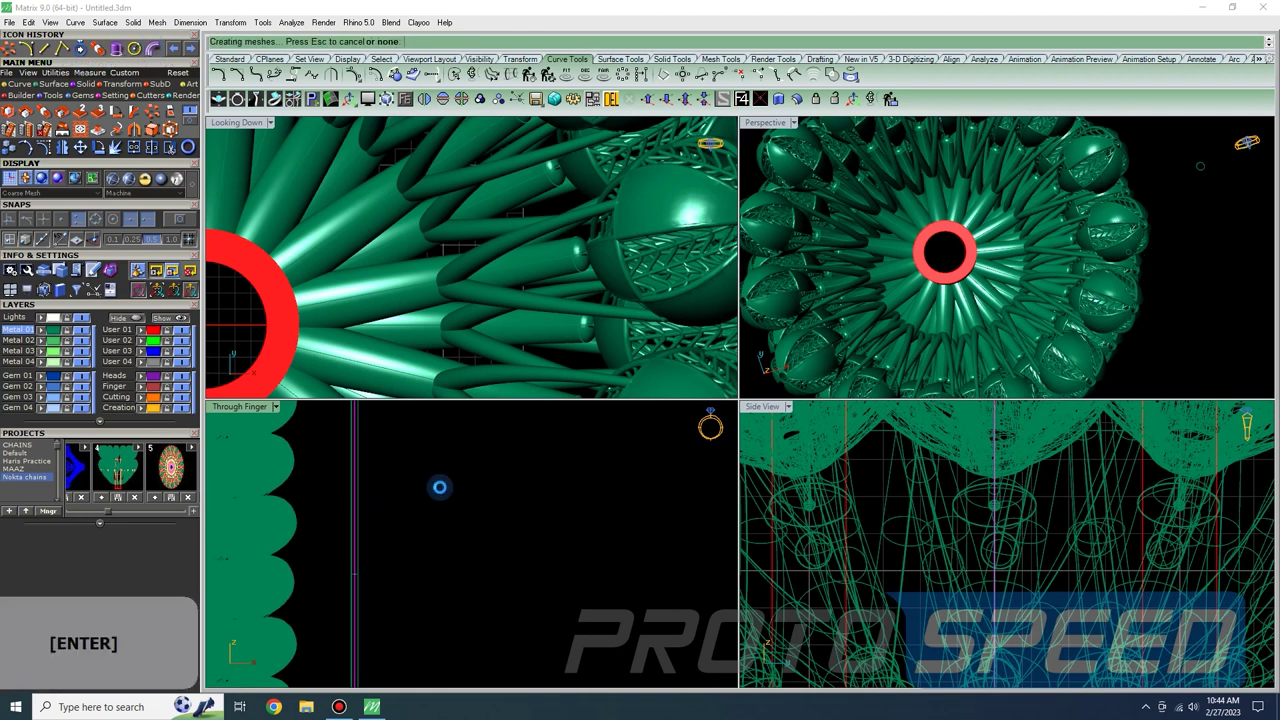
- Put the new pipe and its centre line on the User 03 layer
{"action": "scroll", "coordinate": [553, 278], "scroll_direction": "down", "scroll_amount": 3}
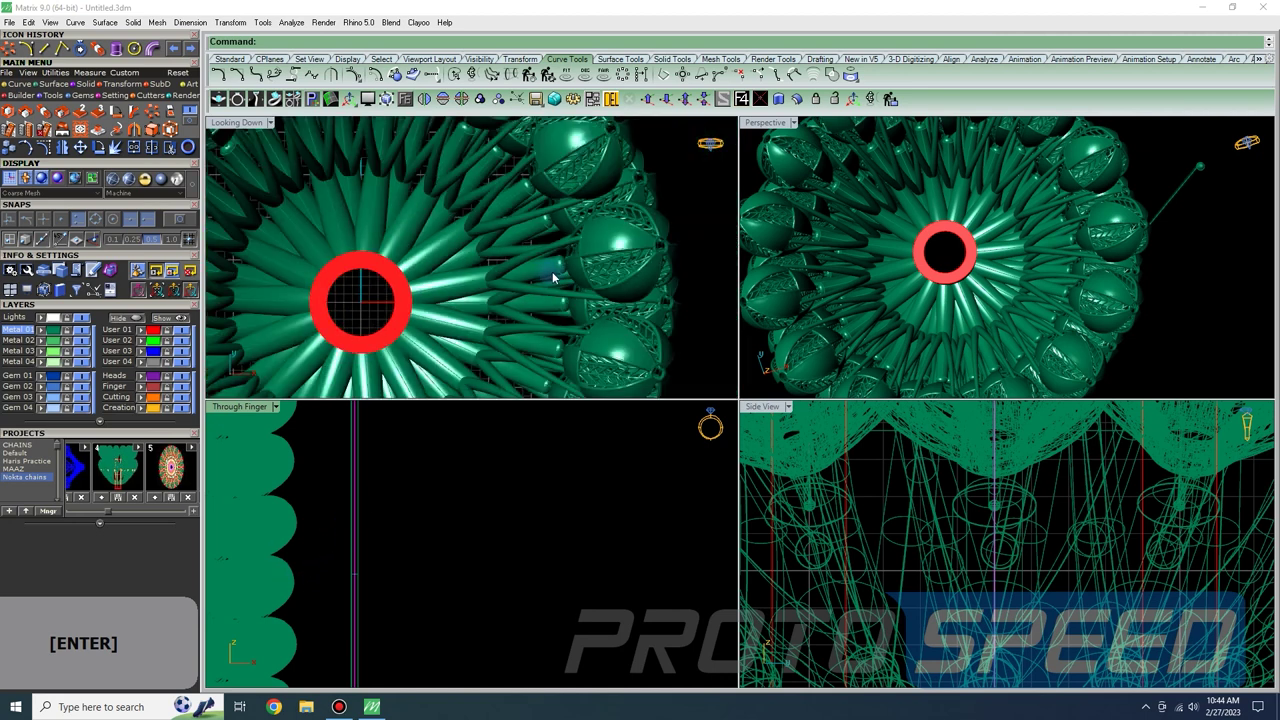
{"action": "scroll", "coordinate": [648, 258], "scroll_direction": "down", "scroll_amount": 3}
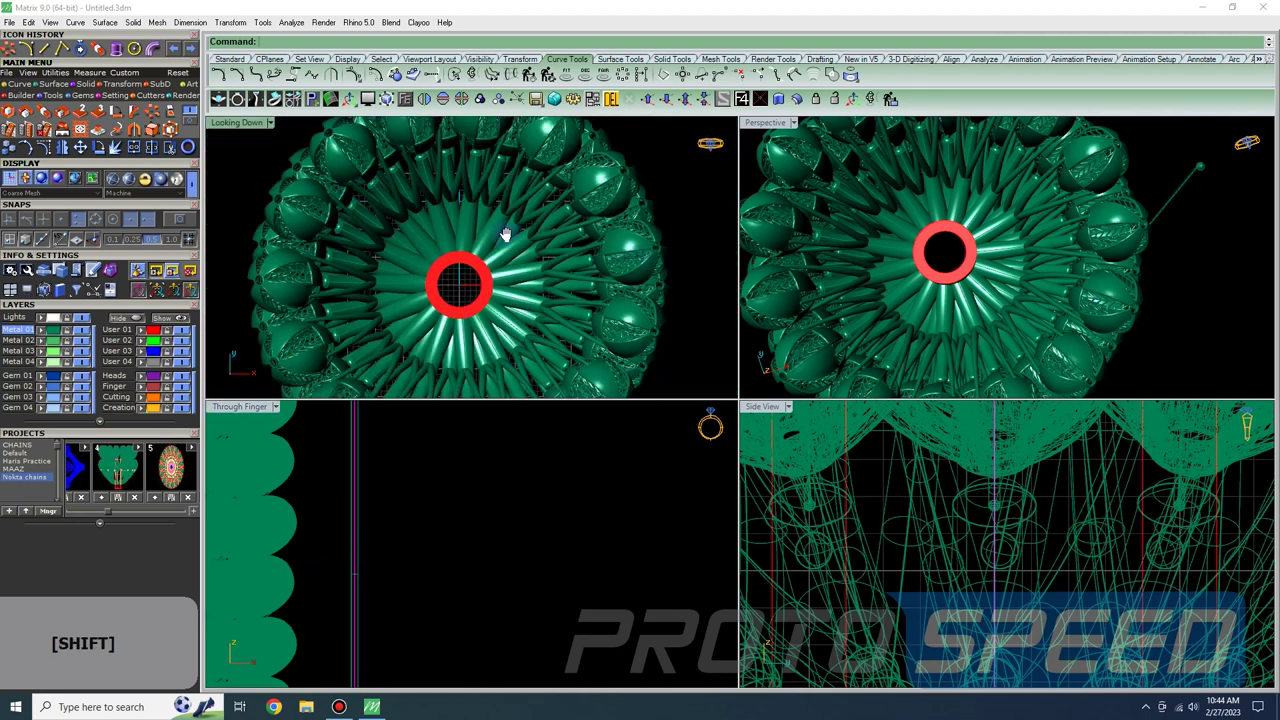
{"action": "right_click_drag", "start_coordinate": [647, 255], "coordinate": [505, 234], "text": "shift"}
{"action": "left_click_drag", "start_coordinate": [390, 441], "coordinate": [337, 430]}
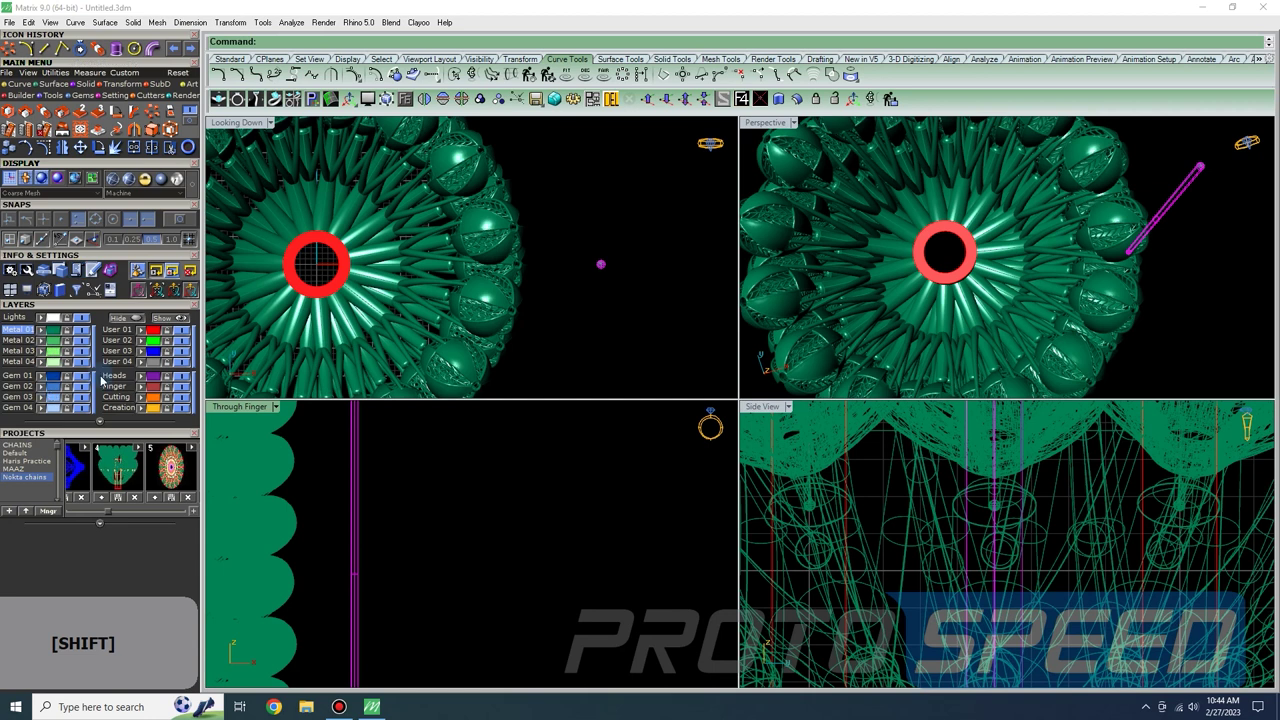
- Move the blue pipe and line in the Looking Down view onto the branch fork between the central tube and the balls
{"action": "scroll", "coordinate": [612, 274], "scroll_direction": "up", "scroll_amount": 4}
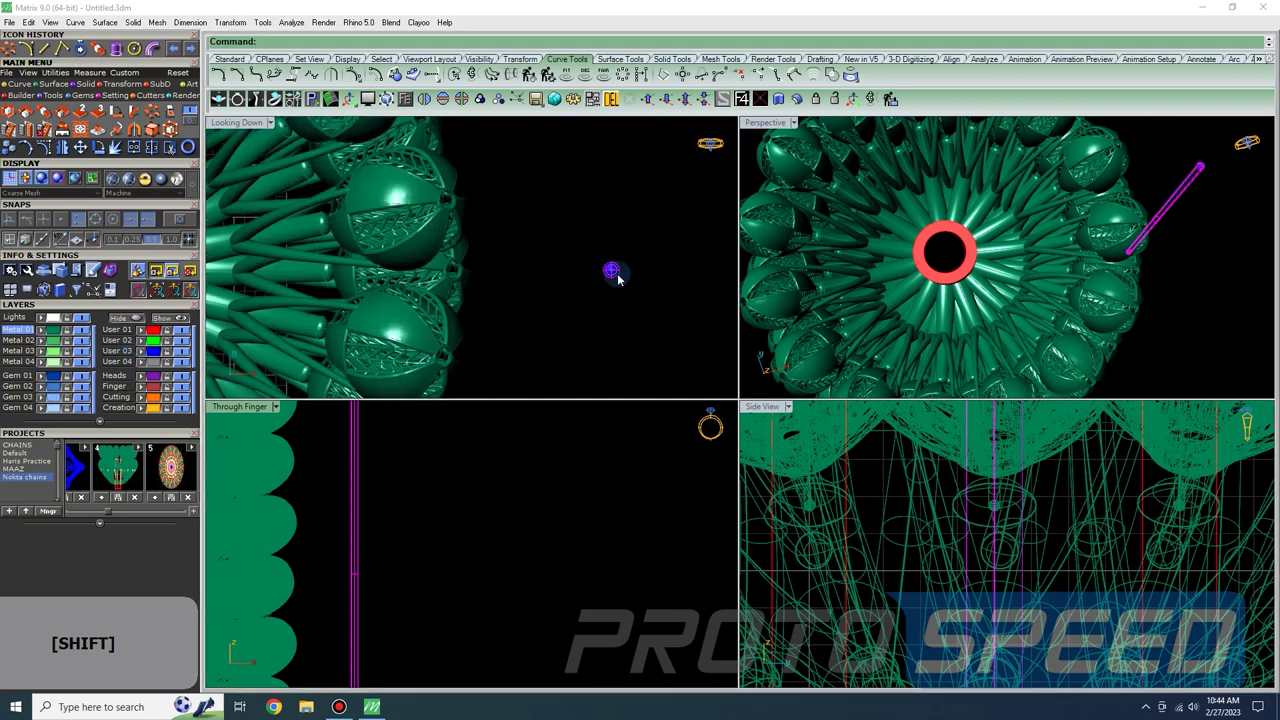
{"action": "left_click_drag", "start_coordinate": [611, 270], "coordinate": [277, 244]}
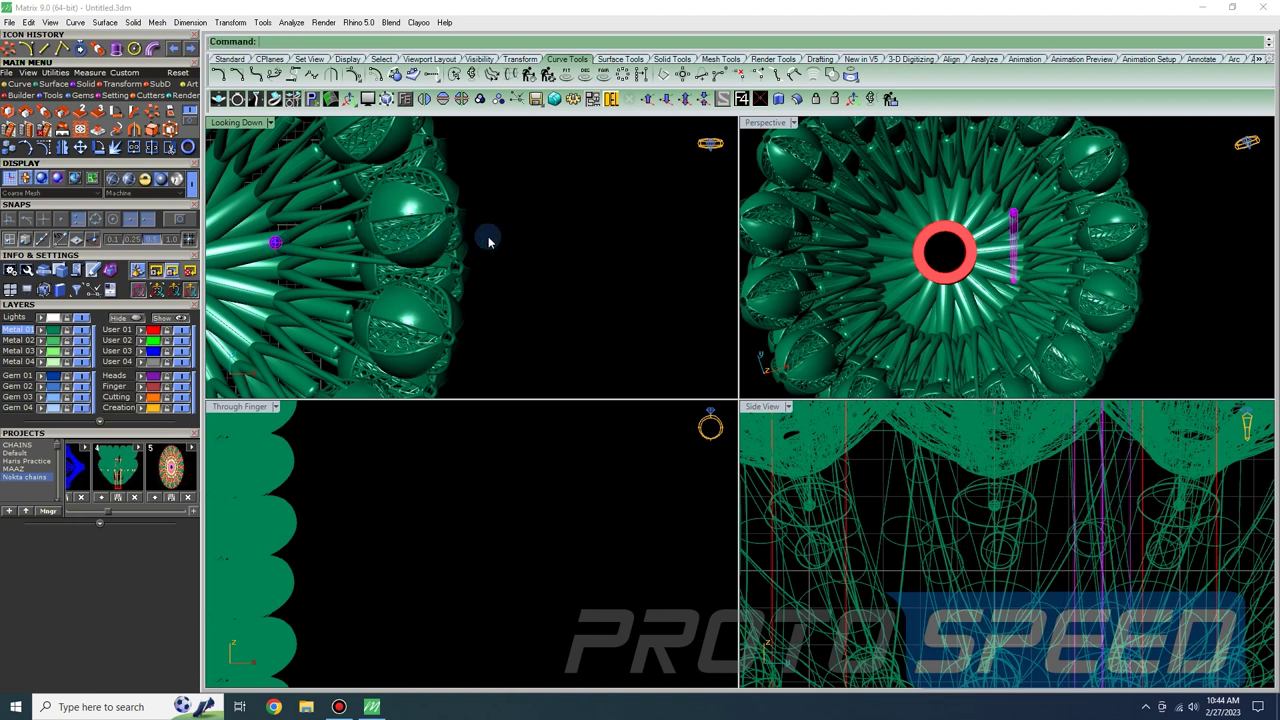
{"action": "right_click_drag", "start_coordinate": [488, 237], "coordinate": [579, 275], "text": "shift"}
{"action": "left_click", "coordinate": [594, 272]}
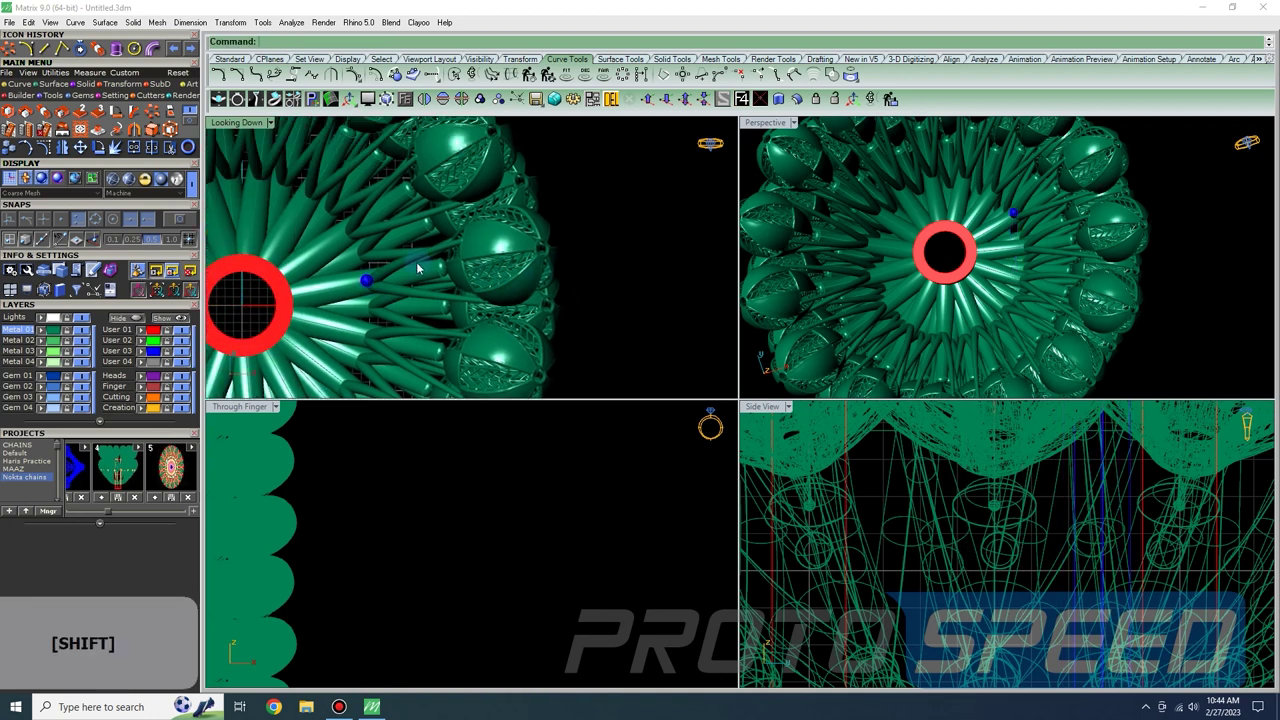
- Shift the vertical support pipe slightly straight down in the Through Finger view, keeping its horizontal position
{"action": "mouse_move", "coordinate": [992, 272]}
{"action": "right_mouse_down"}
{"action": "mouse_move", "coordinate": [921, 283]}
{"action": "mouse_move", "coordinate": [834, 163]}
{"action": "mouse_move", "coordinate": [803, 194]}
{"action": "mouse_move", "coordinate": [983, 189]}
{"action": "mouse_move", "coordinate": [1007, 277]}
{"action": "right_mouse_up"}
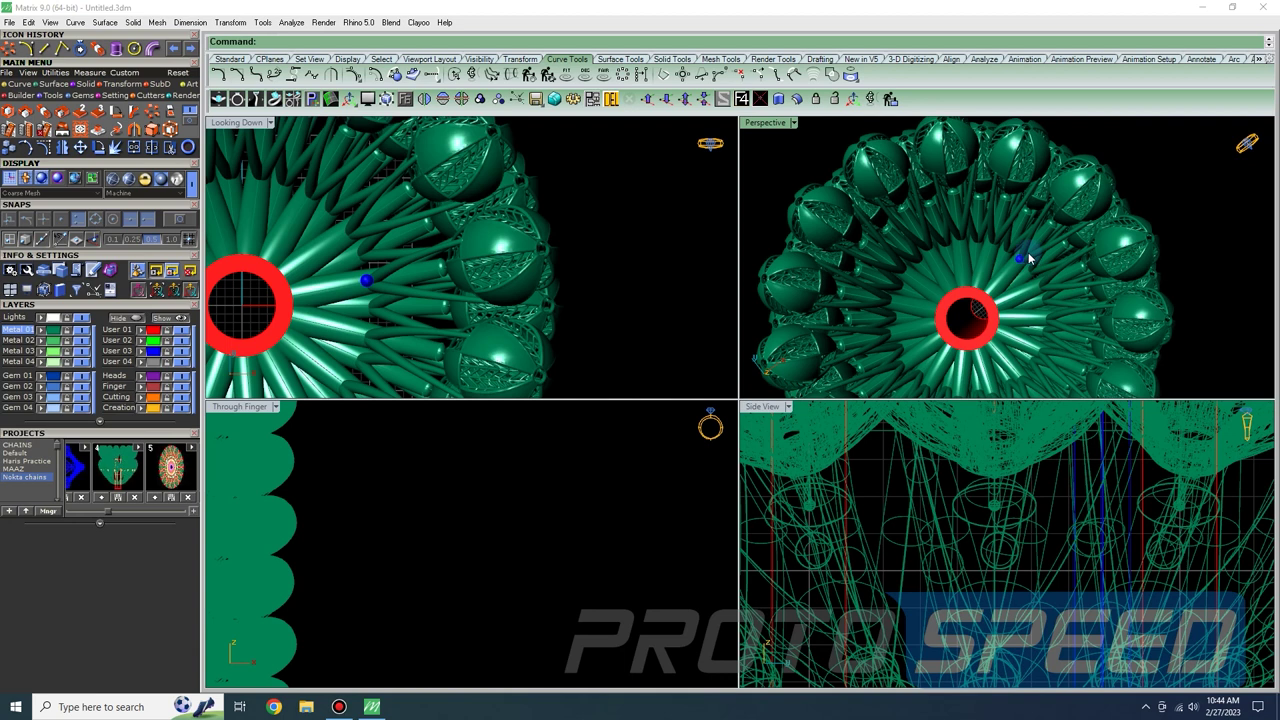
{"action": "left_click", "coordinate": [1020, 260]}
{"action": "scroll", "coordinate": [414, 509], "scroll_direction": "down", "scroll_amount": 4}
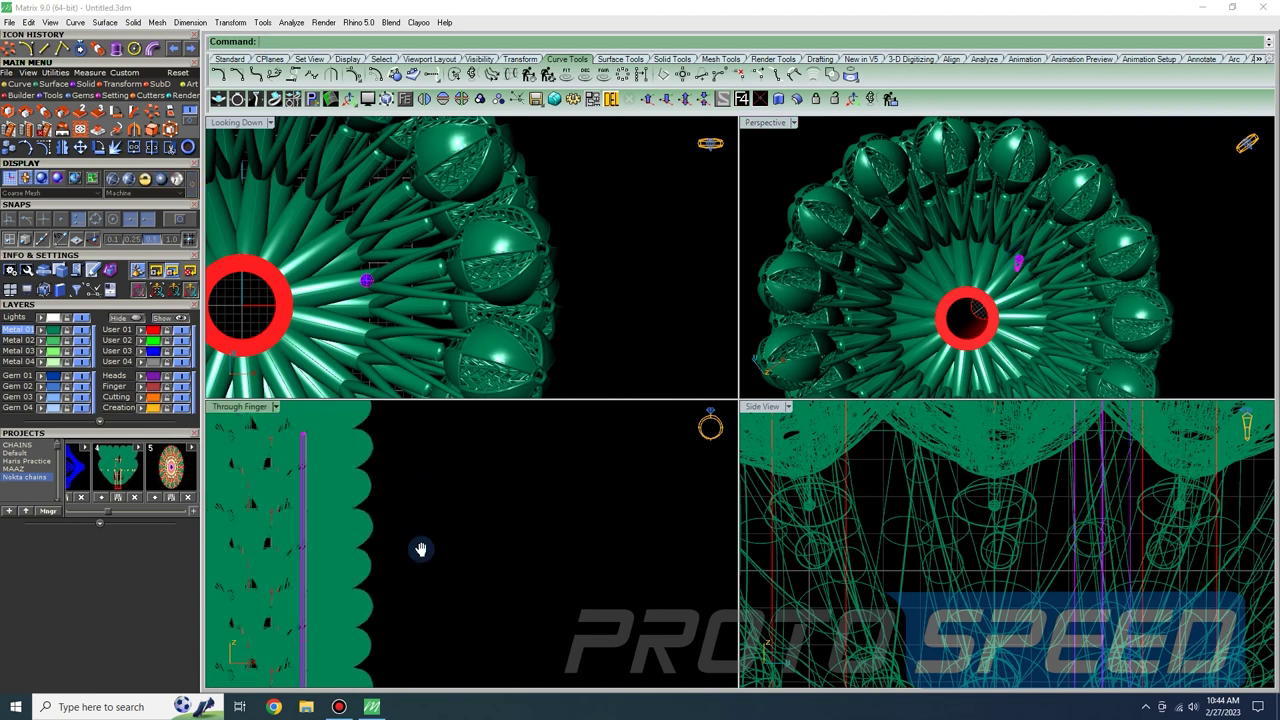
{"action": "scroll", "coordinate": [360, 546], "scroll_direction": "up", "scroll_amount": 6}
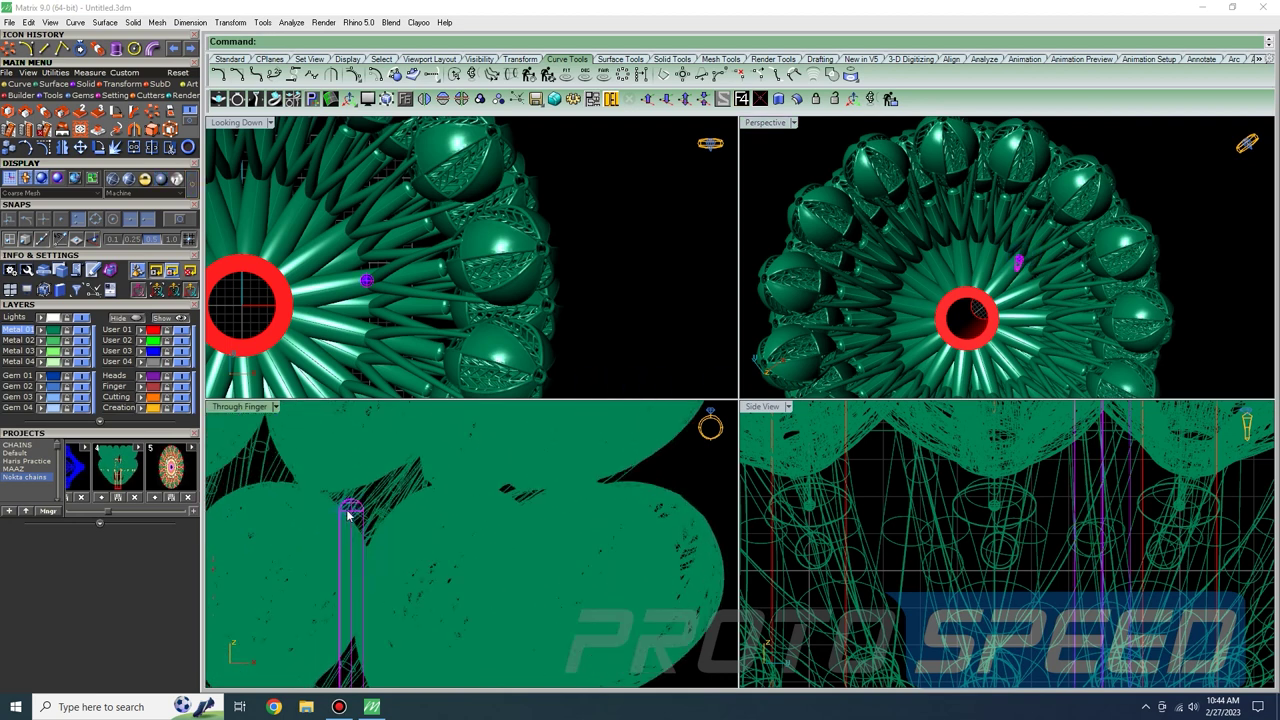
{"action": "left_click_drag", "start_coordinate": [350, 510], "coordinate": [351, 517]}
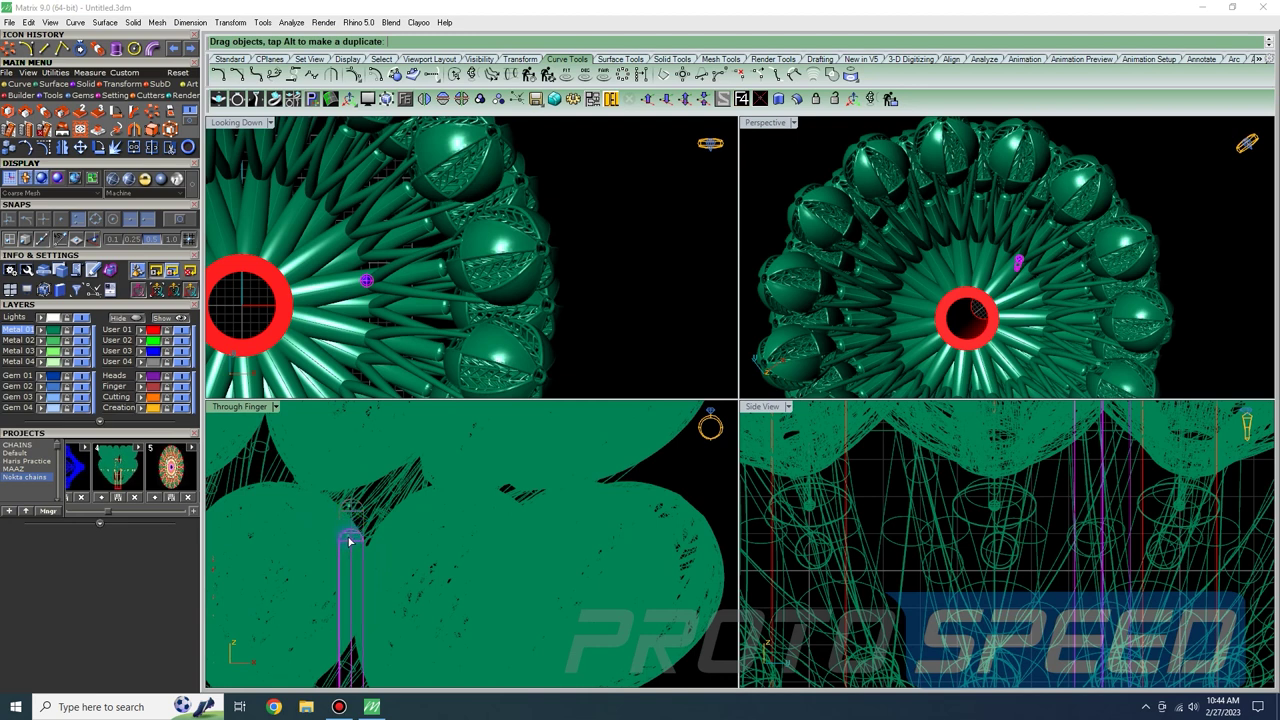
{"action": "key", "text": "shift"}
{"action": "left_click_drag", "start_coordinate": [349, 541], "coordinate": [349, 542]}
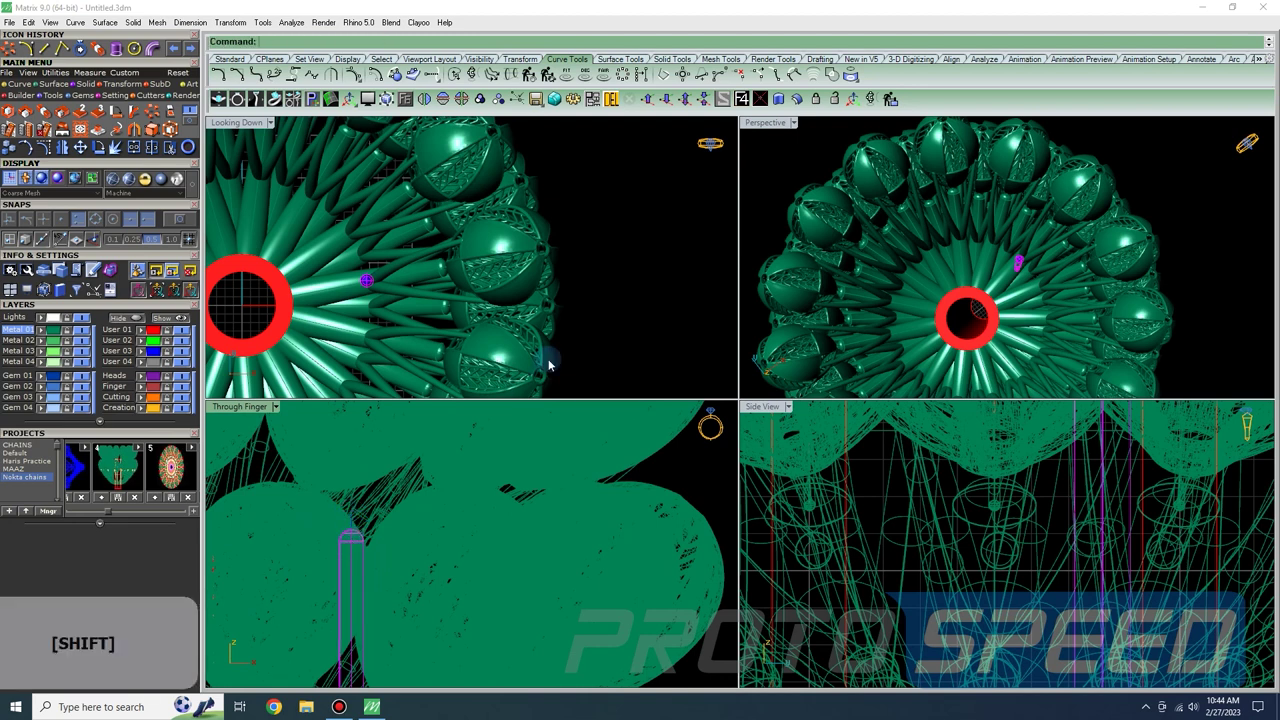
- Lower the support pipe further straight down so its rounded end sits below the gap between the uppermost balls
{"action": "left_click", "coordinate": [627, 325]}
{"action": "right_click_drag", "start_coordinate": [428, 286], "coordinate": [425, 230]}
{"action": "scroll", "coordinate": [365, 213], "scroll_direction": "up", "scroll_amount": 5}
{"action": "left_click", "coordinate": [366, 536]}
{"action": "scroll", "coordinate": [366, 555], "scroll_direction": "up", "scroll_amount": 5}
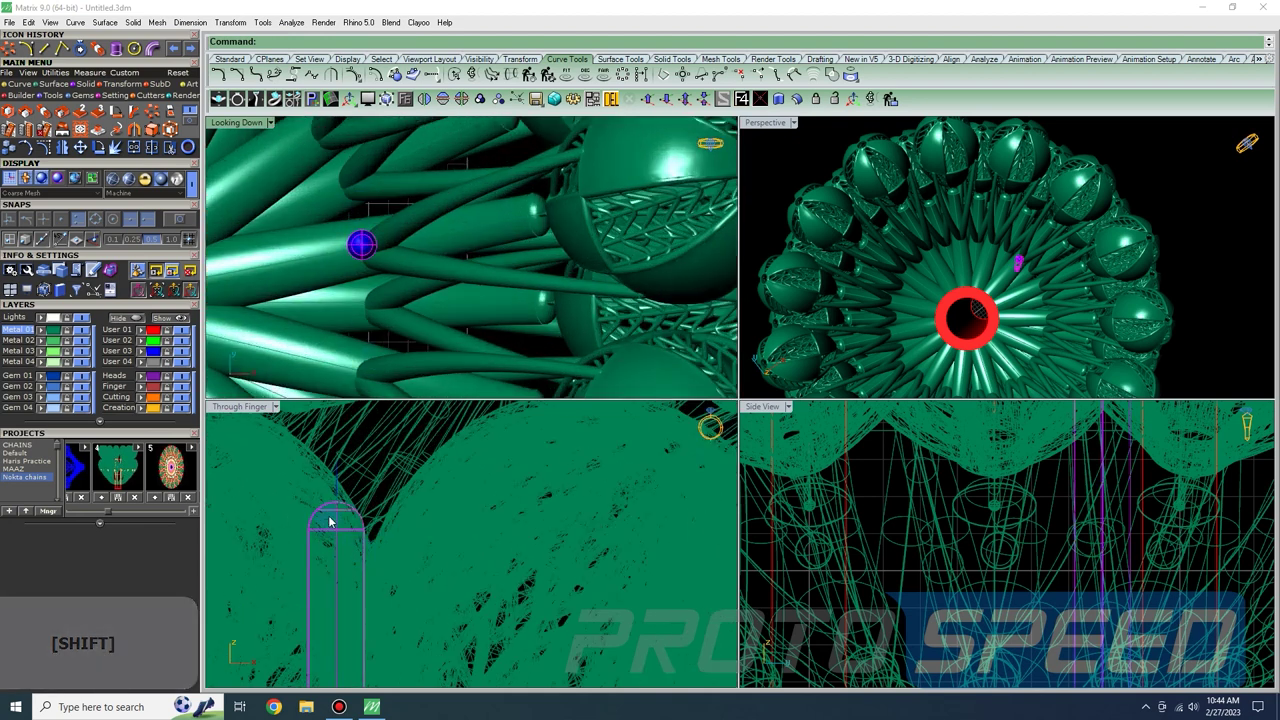
{"action": "mouse_move", "coordinate": [337, 514]}
{"action": "left_mouse_down"}
{"action": "mouse_move", "coordinate": [332, 608]}
{"action": "mouse_move", "coordinate": [330, 591]}
{"action": "left_mouse_up"}
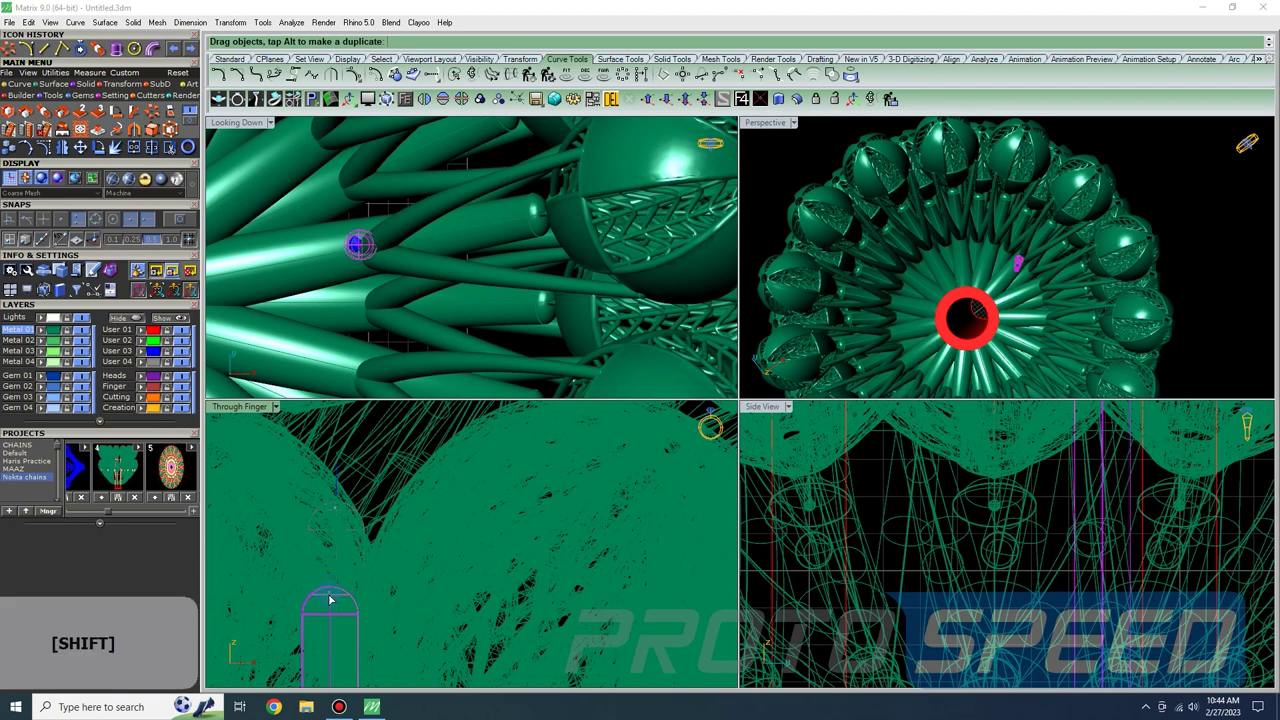
{"action": "left_click_drag", "start_coordinate": [330, 600], "coordinate": [331, 600], "text": "shift"}
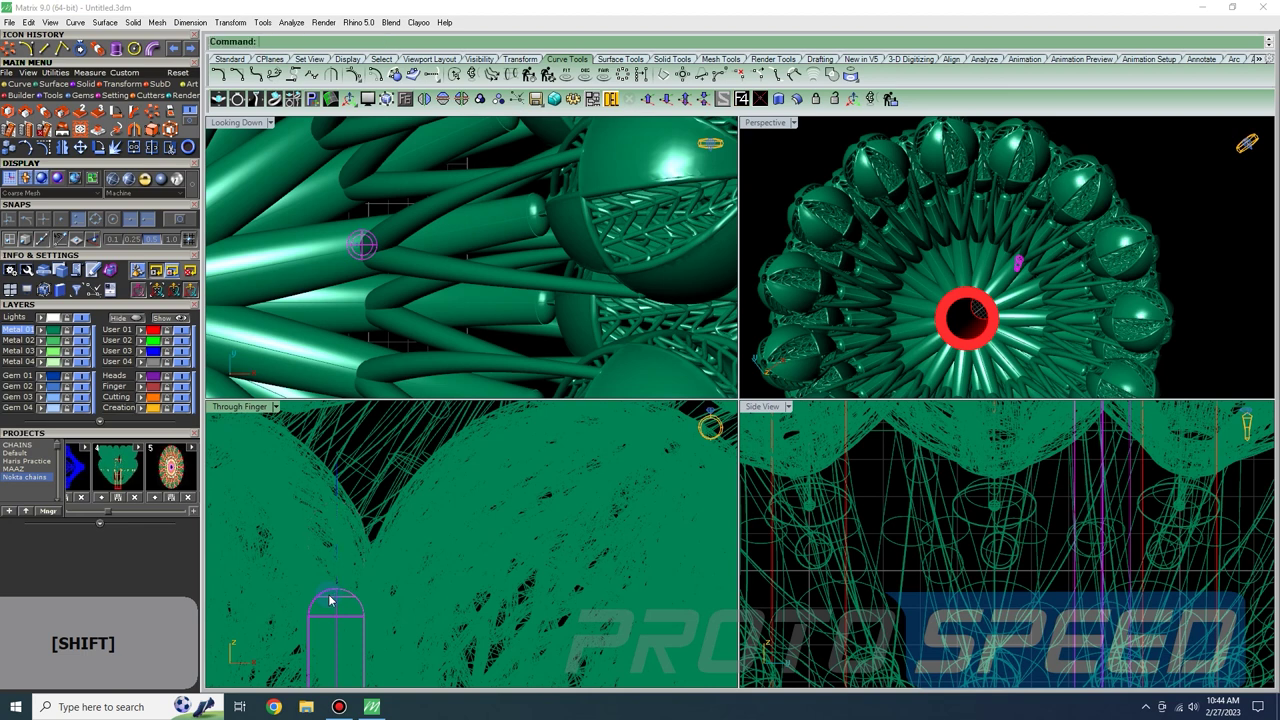
- Polar array the support pipe and its line around the central tube's centre with 15 items over 360 degrees
{"action": "scroll", "coordinate": [387, 284], "scroll_direction": "down", "scroll_amount": 10}
{"action": "right_click_drag", "start_coordinate": [387, 283], "coordinate": [426, 274]}
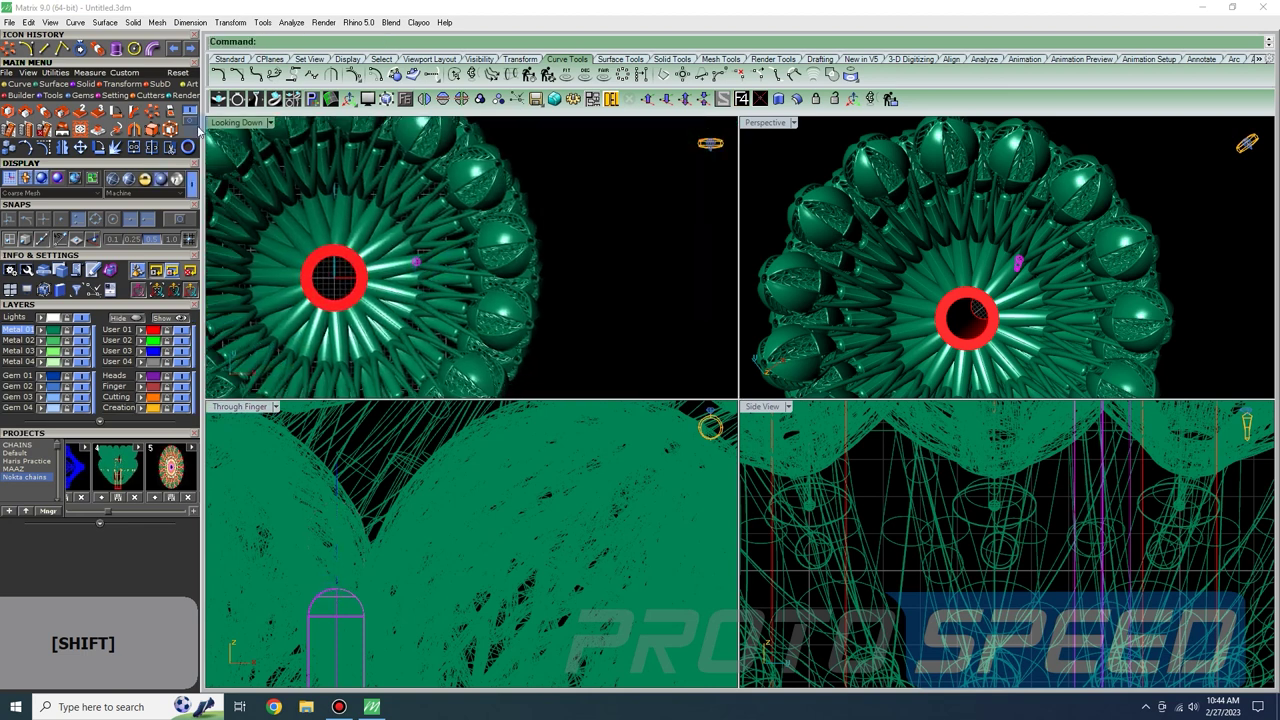
{"action": "left_click", "coordinate": [152, 110]}
{"action": "type", "text": "0"}
{"action": "key", "text": "Return"}
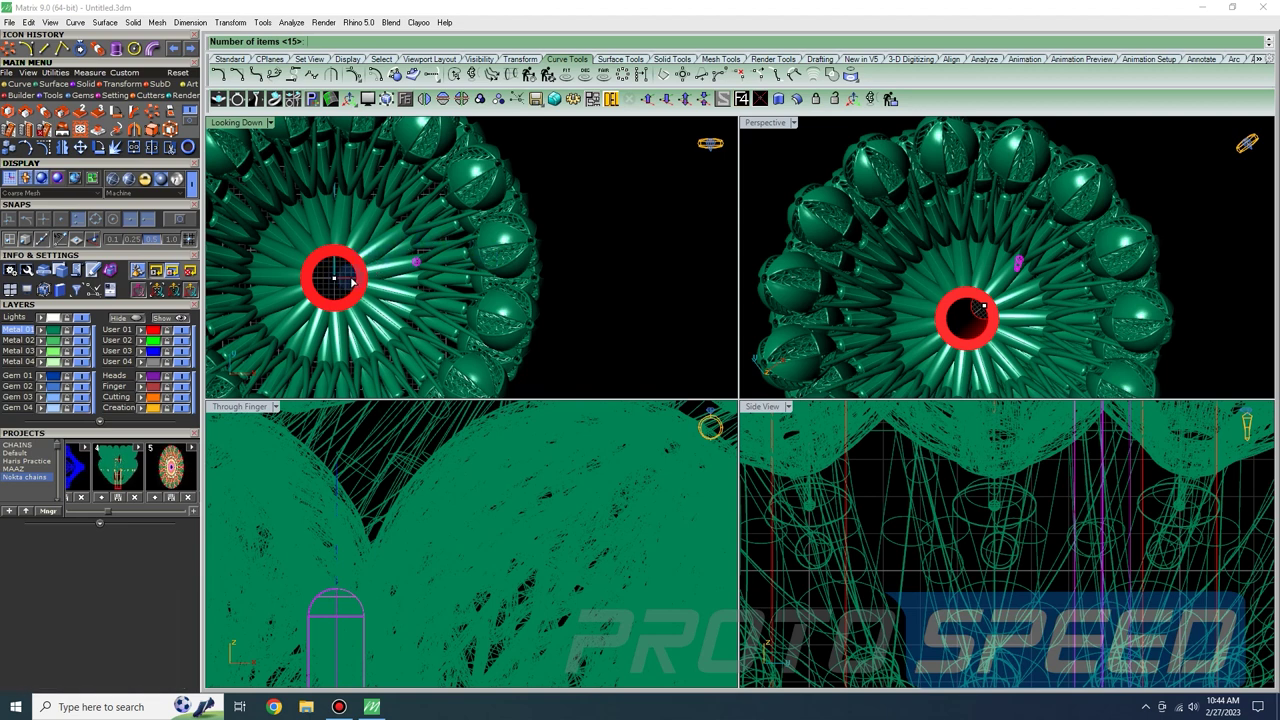
{"action": "type", "text": "15"}
{"action": "key", "text": "Return"}
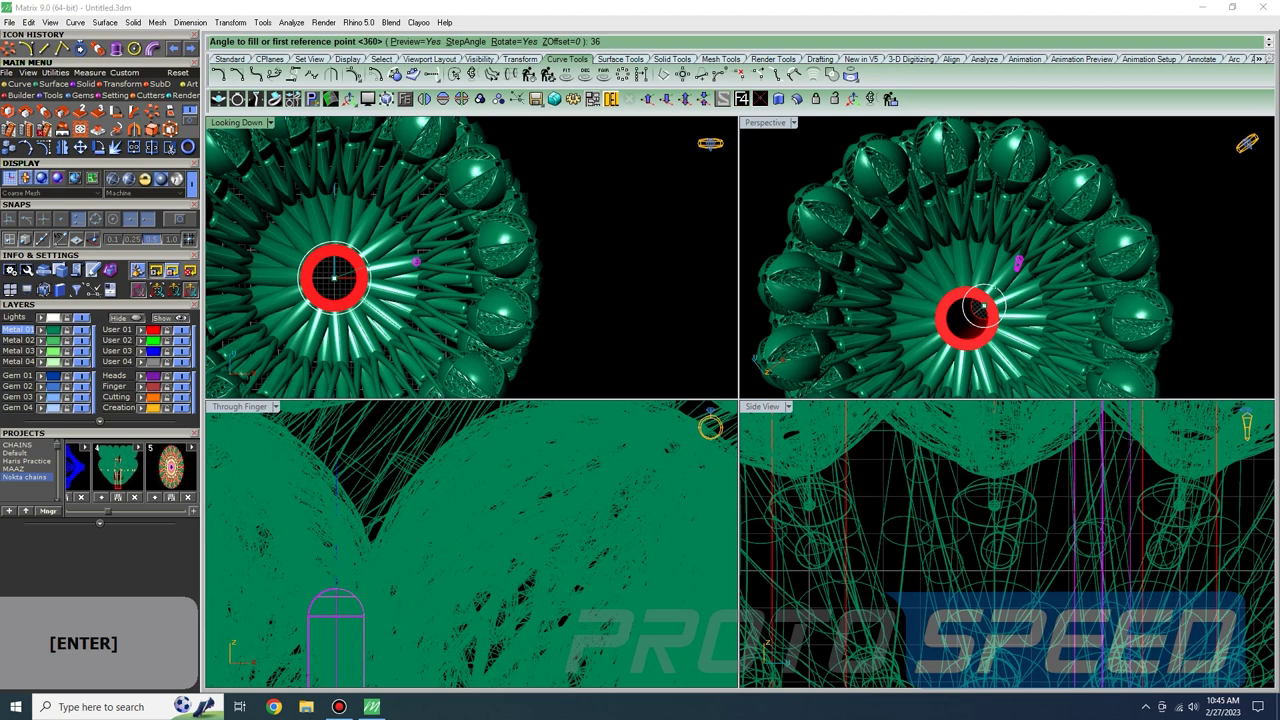
{"action": "key", "text": "Return"}
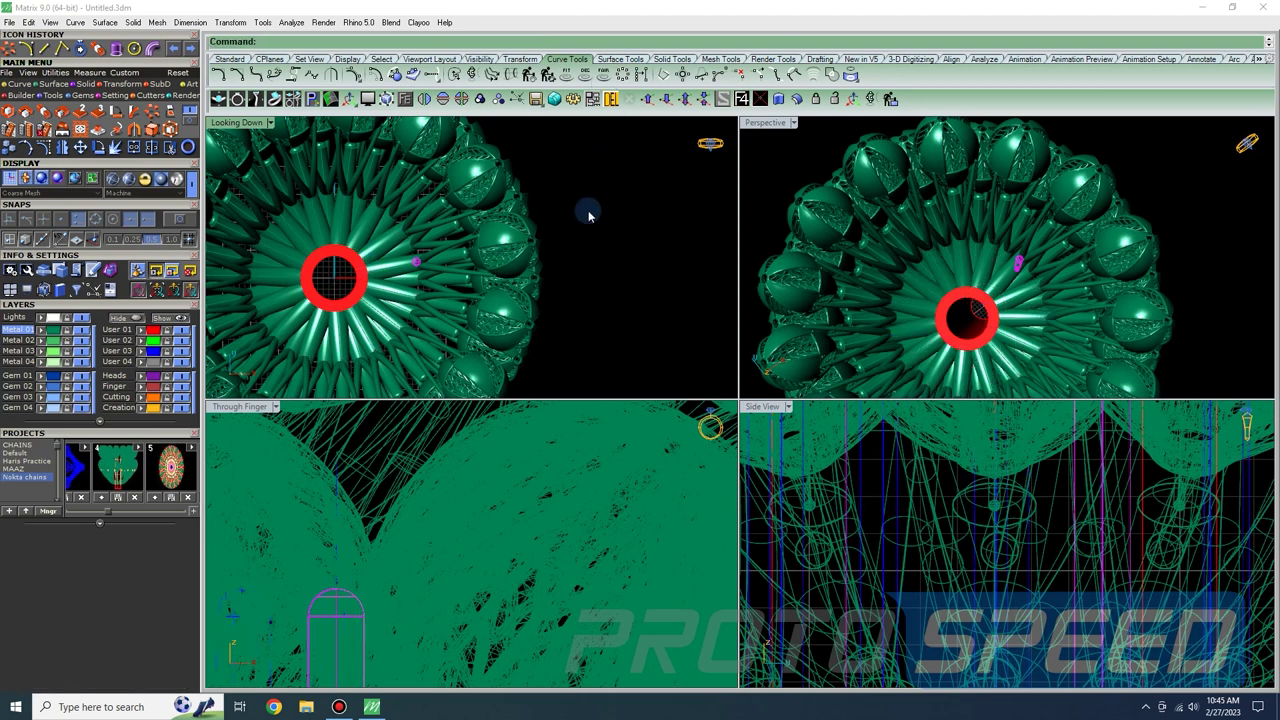
- Copy the original support pipe and its line in the Looking Down view onto the fork of the neighbouring branch
{"action": "scroll", "coordinate": [1052, 270], "scroll_direction": "down", "scroll_amount": 5}
{"action": "right_click_drag", "start_coordinate": [1057, 297], "coordinate": [1052, 177]}
{"action": "scroll", "coordinate": [1037, 294], "scroll_direction": "up", "scroll_amount": 5}
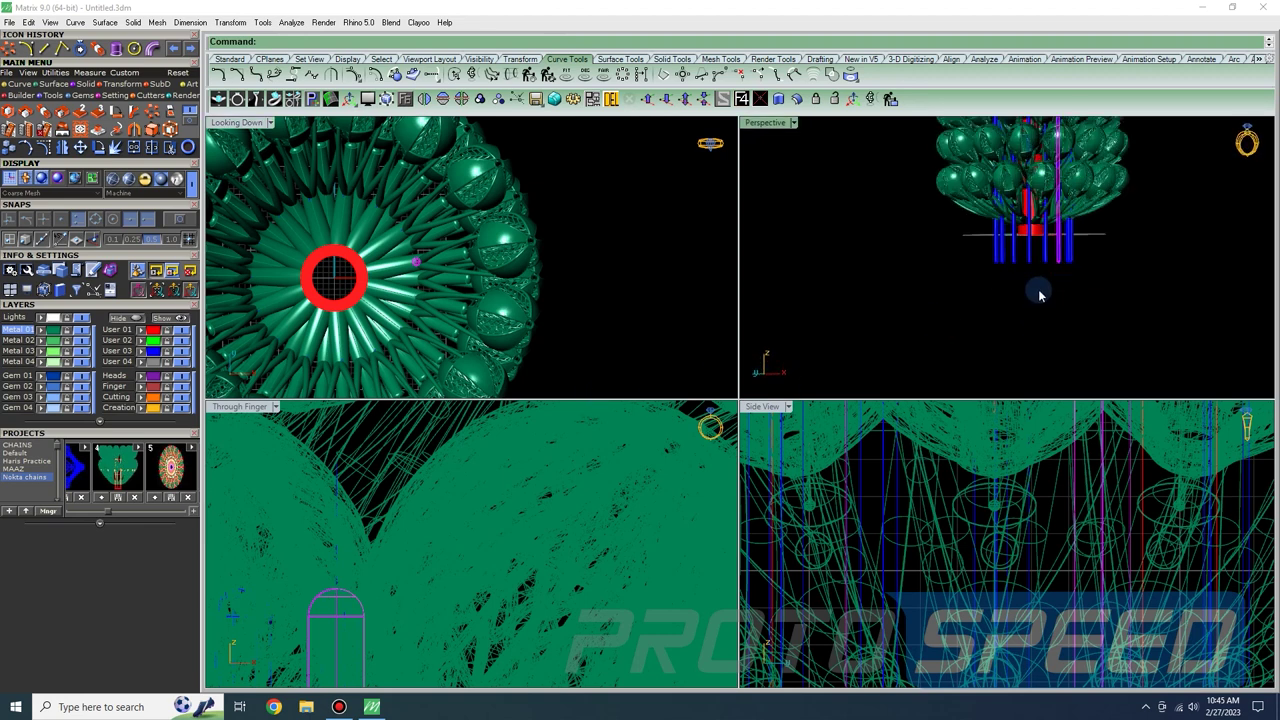
{"action": "scroll", "coordinate": [1073, 215], "scroll_direction": "up", "scroll_amount": 8}
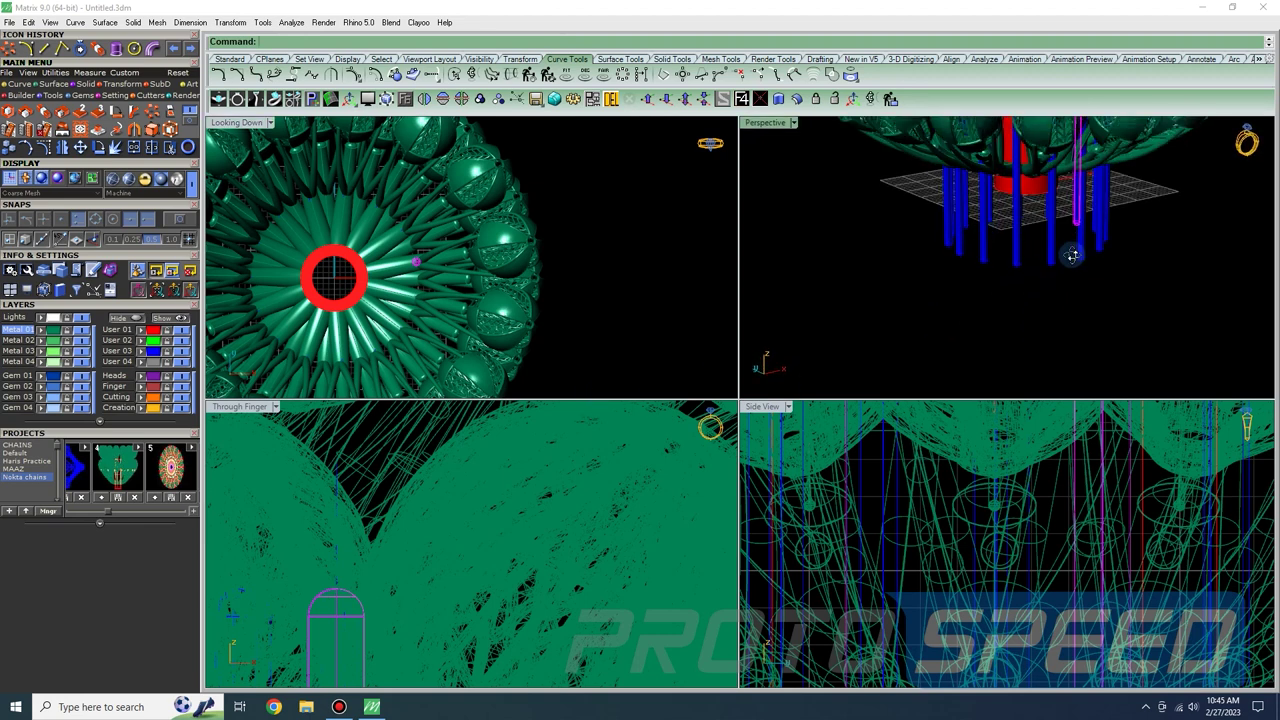
{"action": "scroll", "coordinate": [428, 268], "scroll_direction": "up", "scroll_amount": 1}
{"action": "scroll", "coordinate": [424, 263], "scroll_direction": "up", "scroll_amount": 4}
{"action": "right_click_drag", "start_coordinate": [422, 262], "coordinate": [482, 301]}
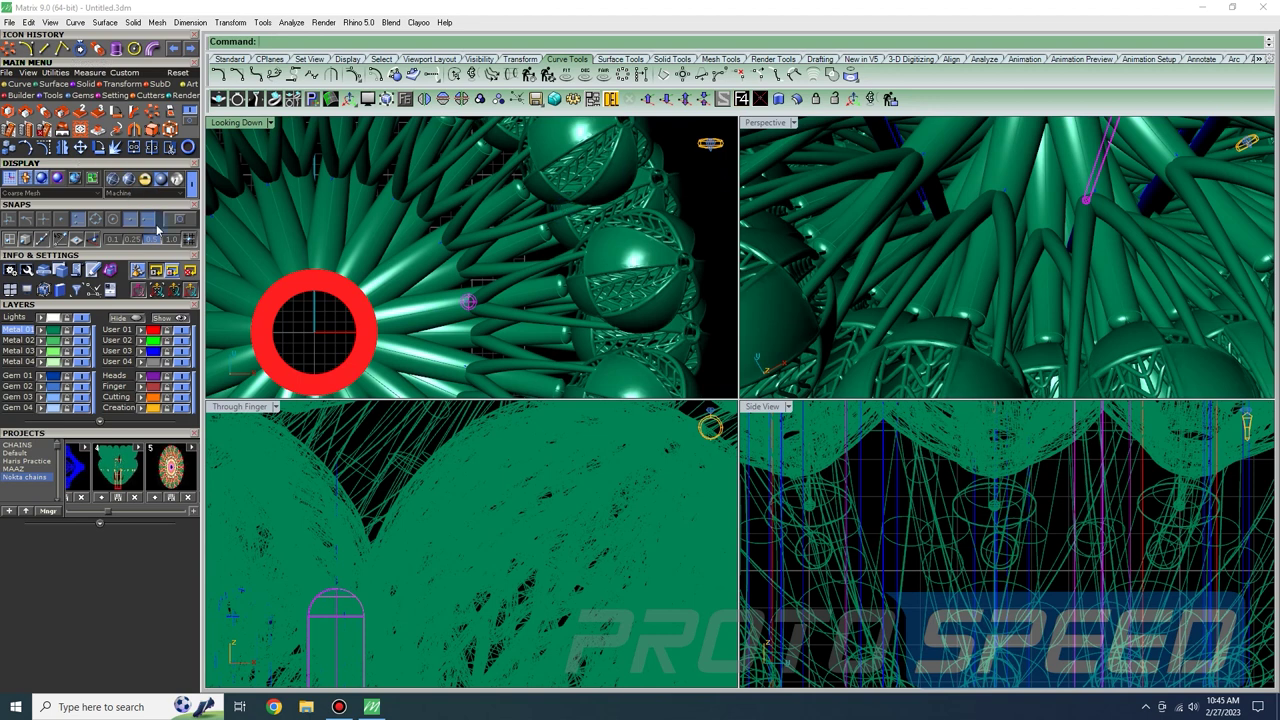
{"action": "left_click", "coordinate": [12, 147]}
{"action": "scroll", "coordinate": [469, 301], "scroll_direction": "up", "scroll_amount": 4}
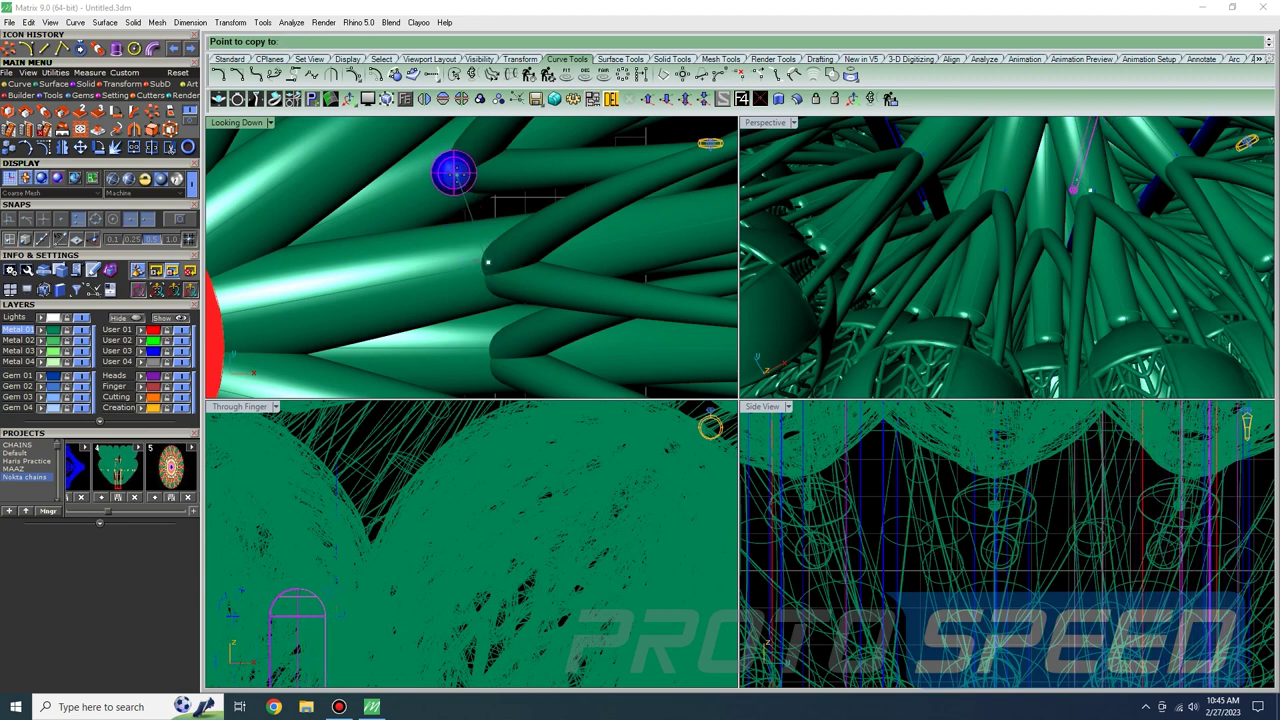
{"action": "left_click", "coordinate": [449, 182]}
{"action": "key", "text": "Escape"}
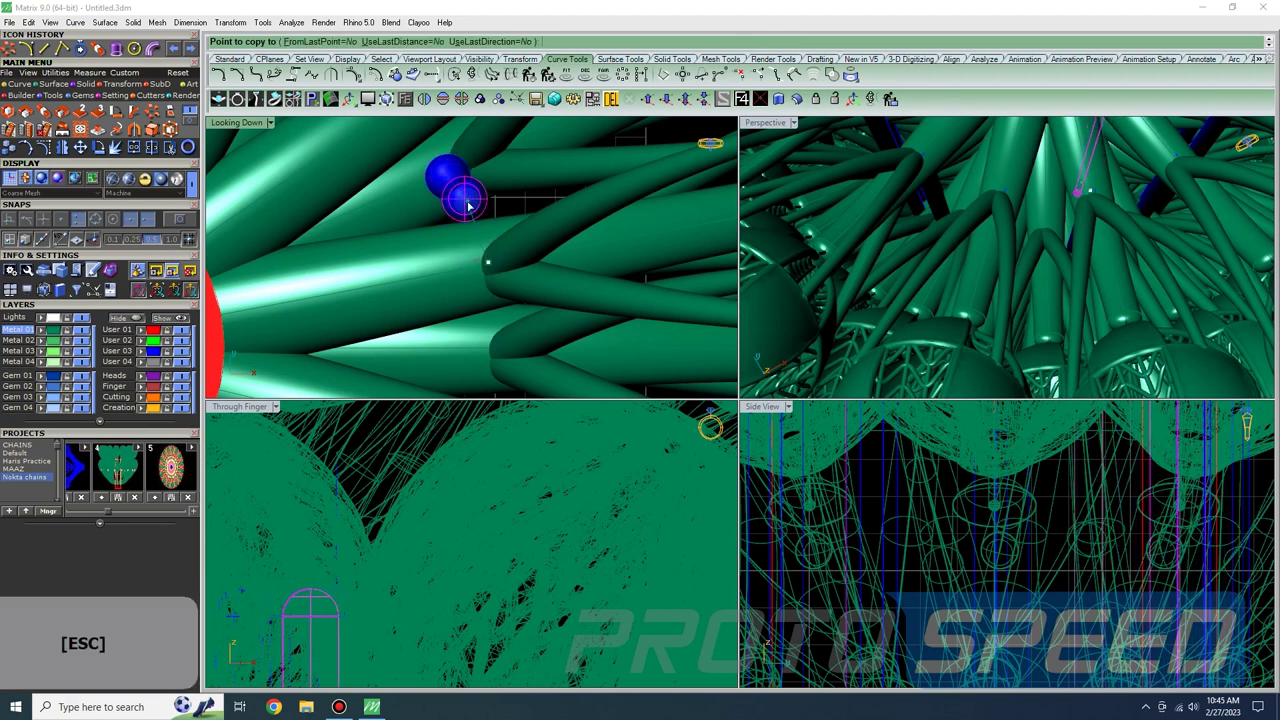
- Scale the copied pipe slightly shorter in the Through Finger view, using its lower end as the fixed origin
{"action": "left_click", "coordinate": [450, 186]}
{"action": "scroll", "coordinate": [470, 593], "scroll_direction": "down", "scroll_amount": 8}
{"action": "right_click_drag", "start_coordinate": [457, 592], "coordinate": [427, 435]}
{"action": "scroll", "coordinate": [423, 543], "scroll_direction": "down", "scroll_amount": 4}
{"action": "scroll", "coordinate": [427, 541], "scroll_direction": "down", "scroll_amount": 3}
{"action": "right_click_drag", "start_coordinate": [427, 541], "coordinate": [388, 495]}
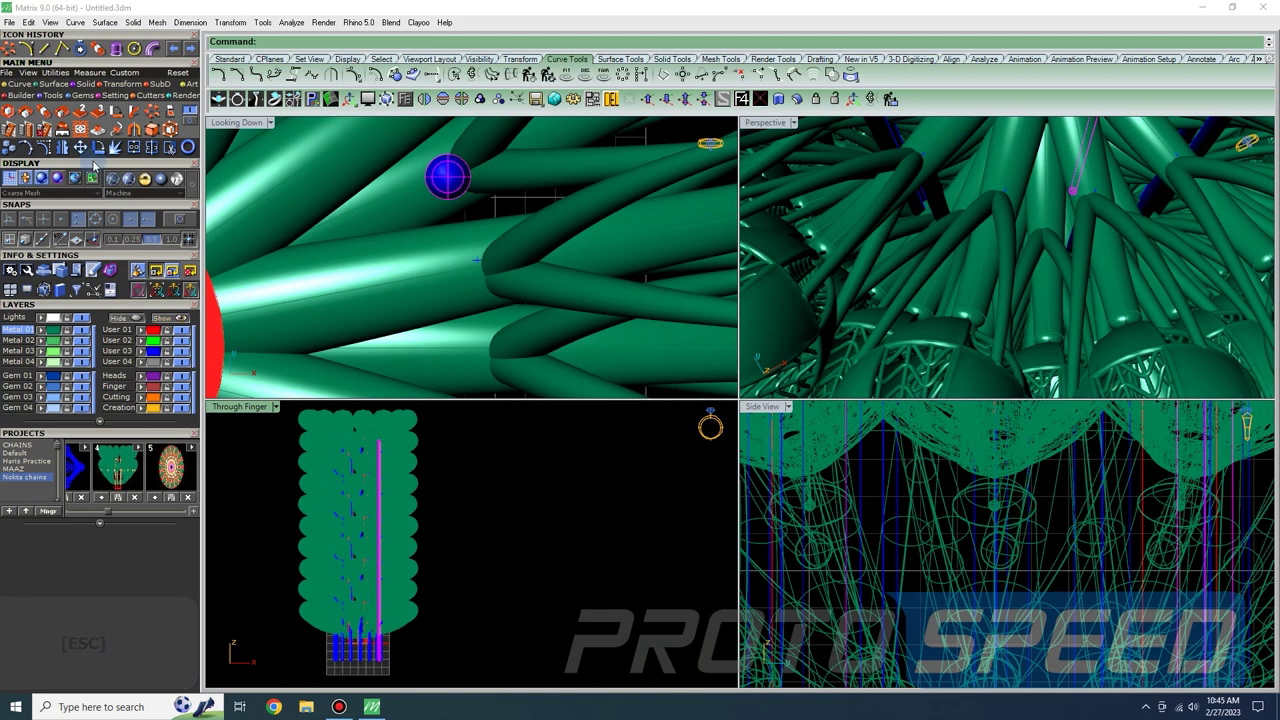
{"action": "left_click", "coordinate": [62, 147]}
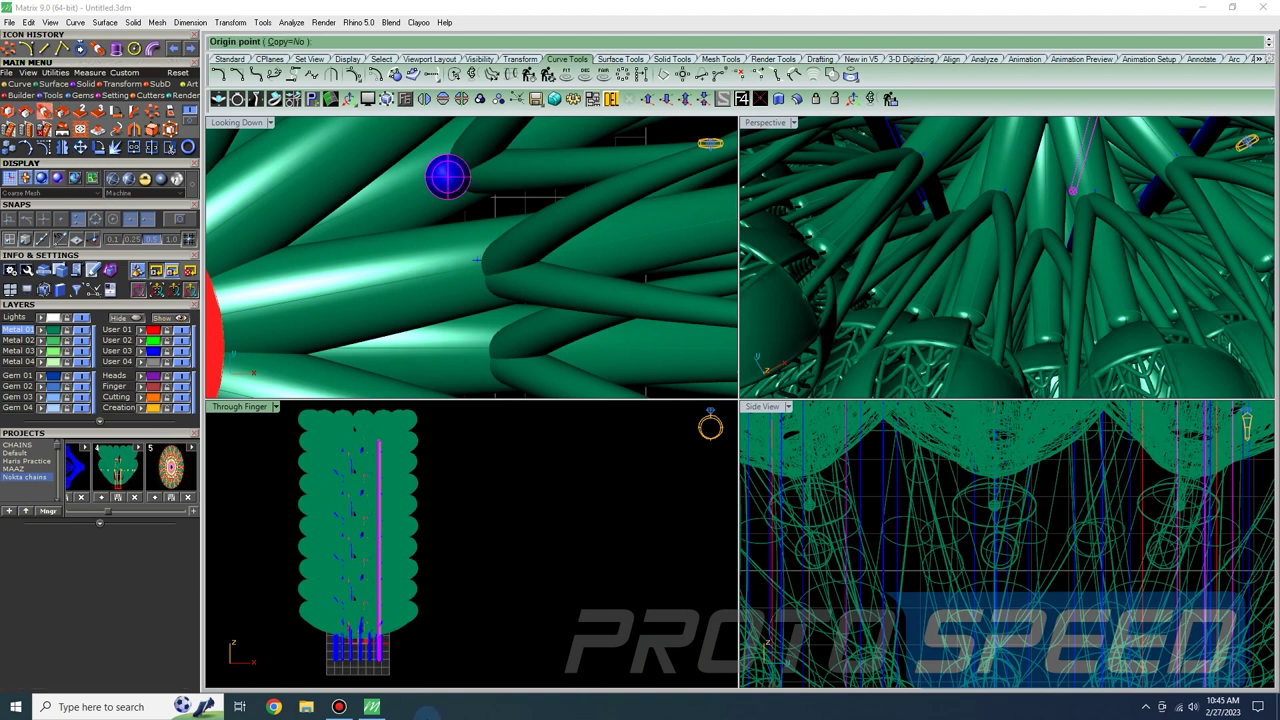
{"action": "left_click", "coordinate": [379, 660]}
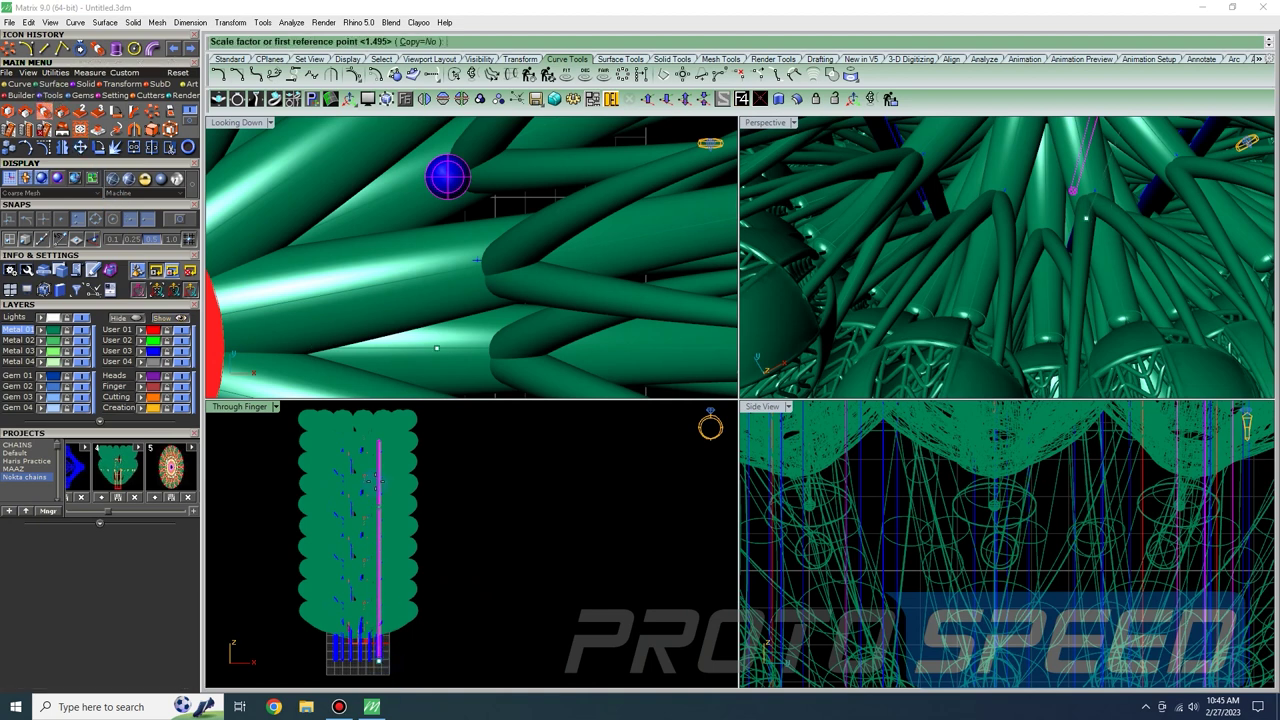
{"action": "left_click", "coordinate": [378, 426]}
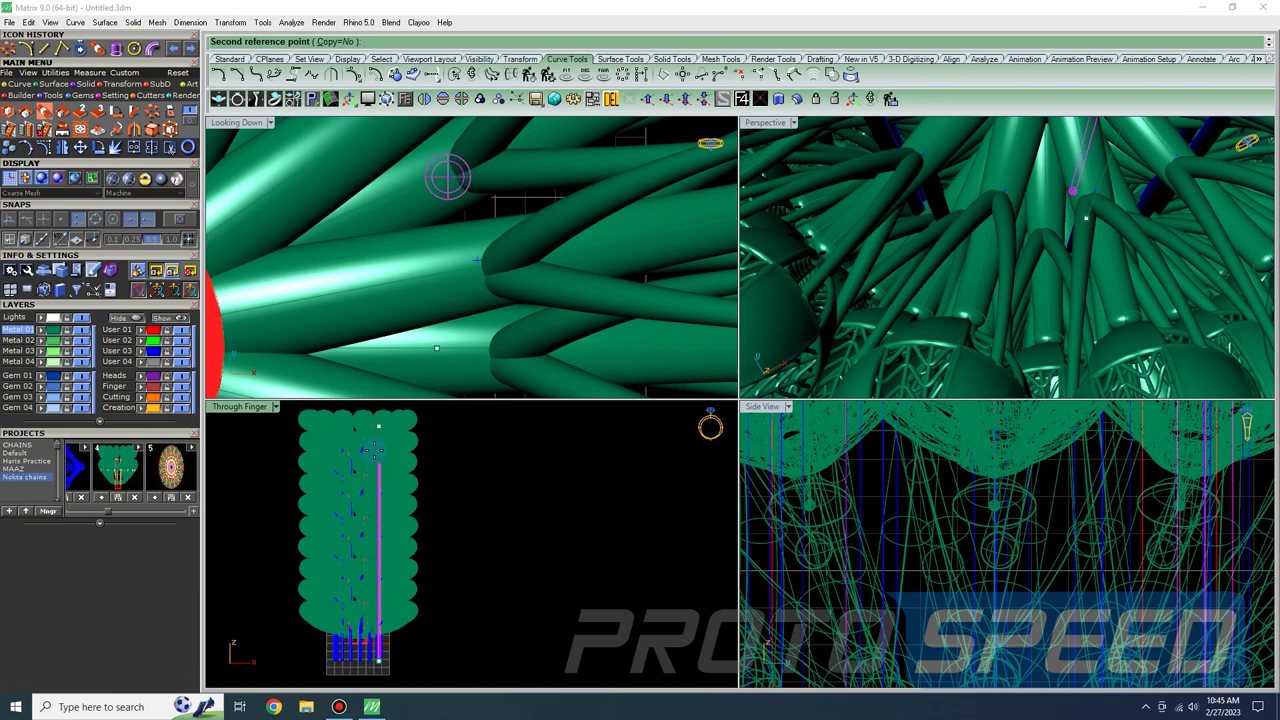
{"action": "left_click", "coordinate": [447, 177]}
{"action": "left_click", "coordinate": [447, 177]}
{"action": "left_click", "coordinate": [447, 177]}
{"action": "left_click", "coordinate": [372, 453]}
{"action": "left_click", "coordinate": [490, 478]}
- Polar array the shortened pipe copy around the central tube with 15 items over a full 360 degrees
{"action": "left_click", "coordinate": [450, 189]}
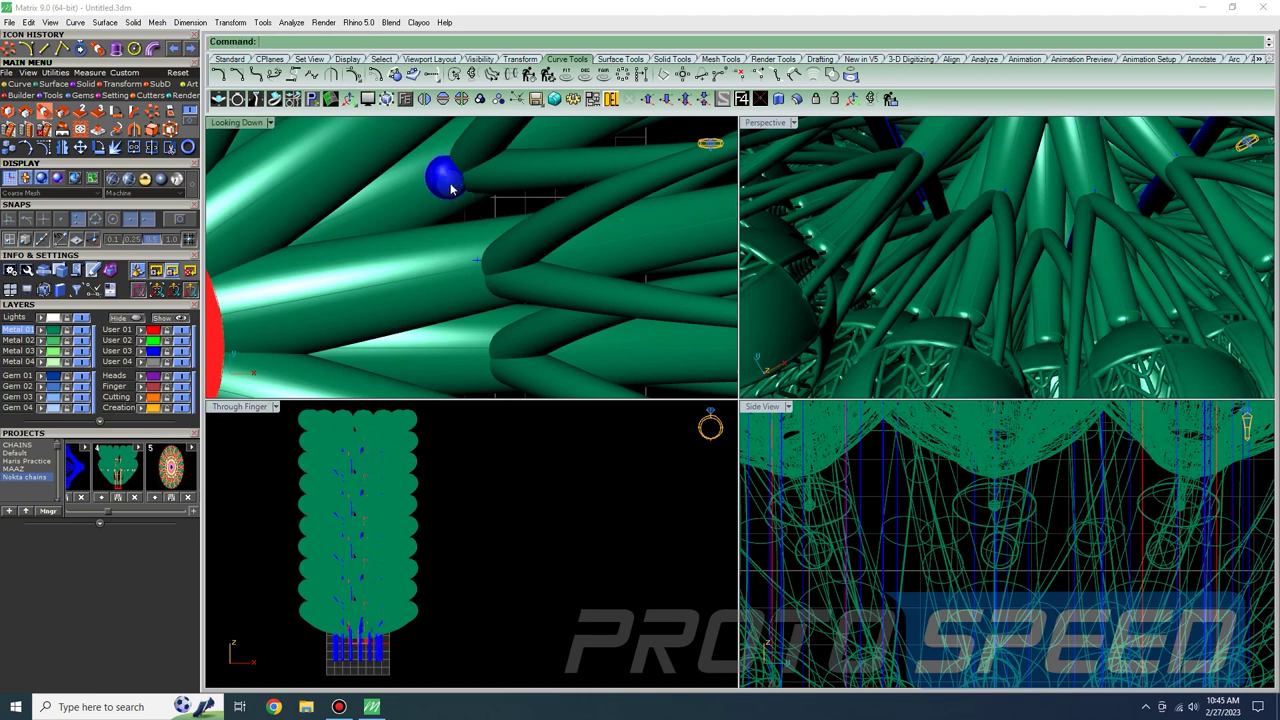
{"action": "left_click", "coordinate": [450, 189]}
{"action": "scroll", "coordinate": [450, 189], "scroll_direction": "down", "scroll_amount": 6}
{"action": "scroll", "coordinate": [450, 187], "scroll_direction": "down", "scroll_amount": 3}
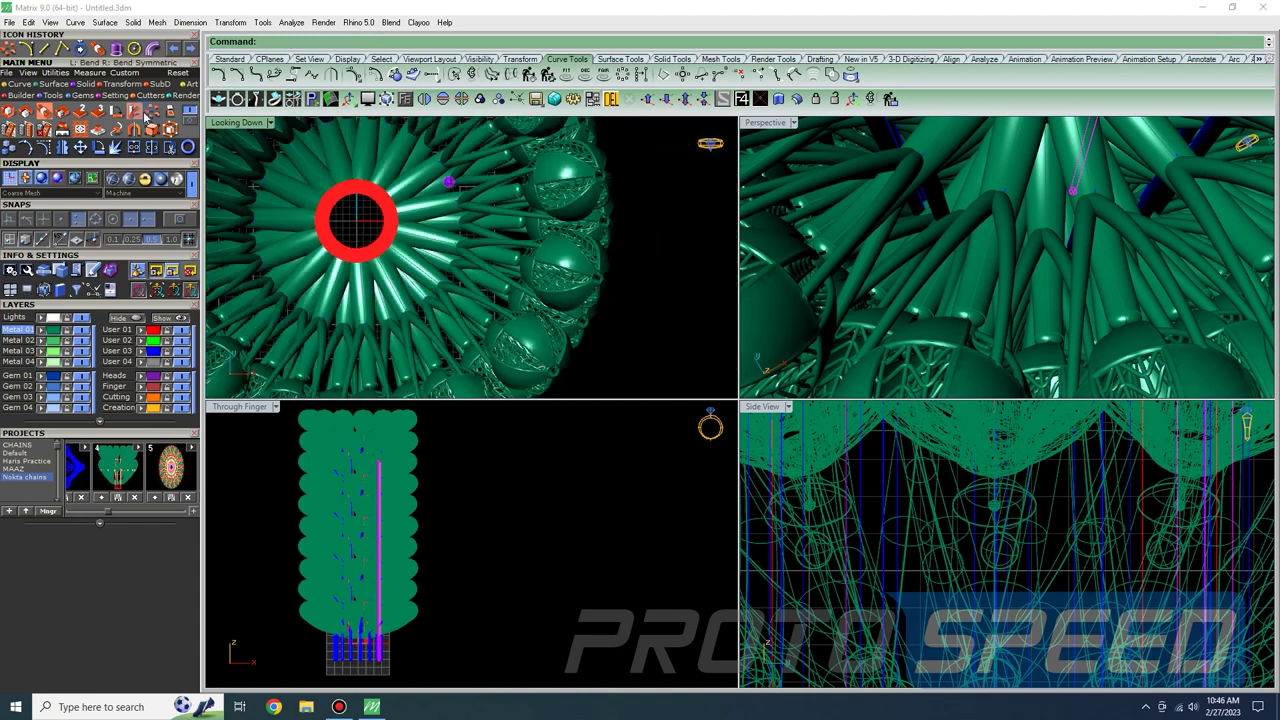
{"action": "left_click", "coordinate": [9, 49]}
{"action": "left_click", "coordinate": [365, 296]}
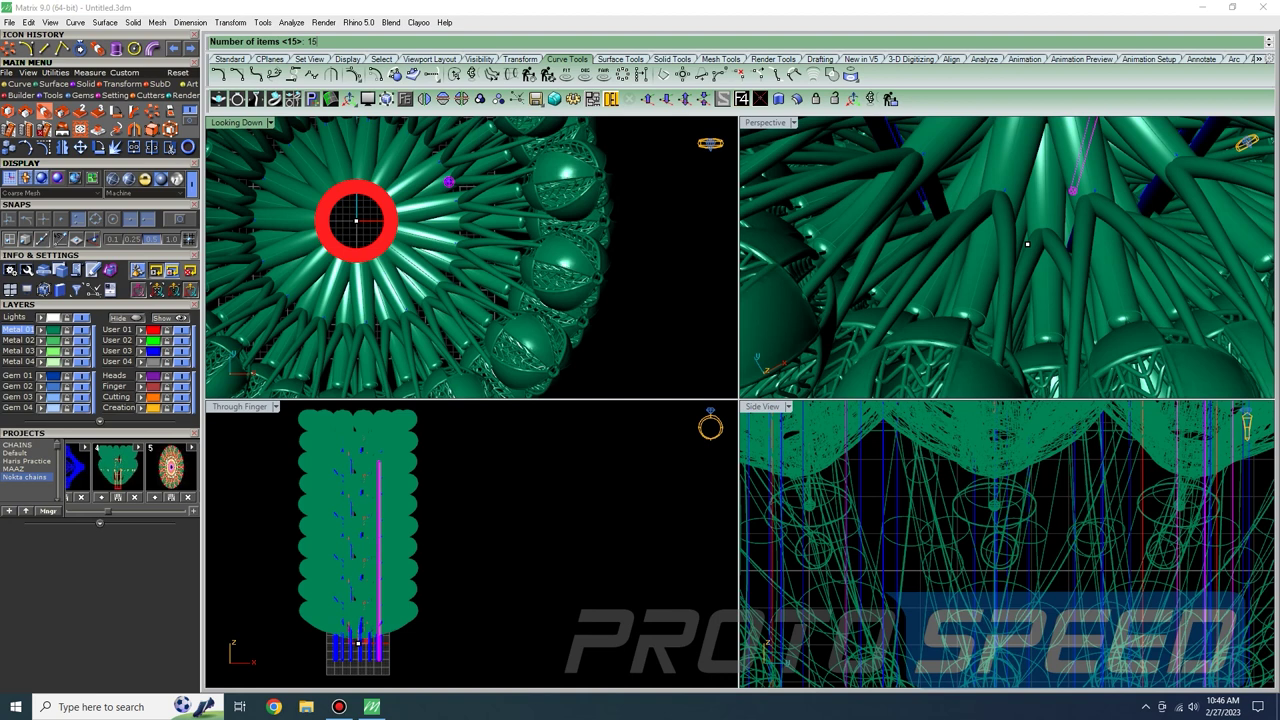
{"action": "type", "text": "15"}
{"action": "key", "text": "Return"}
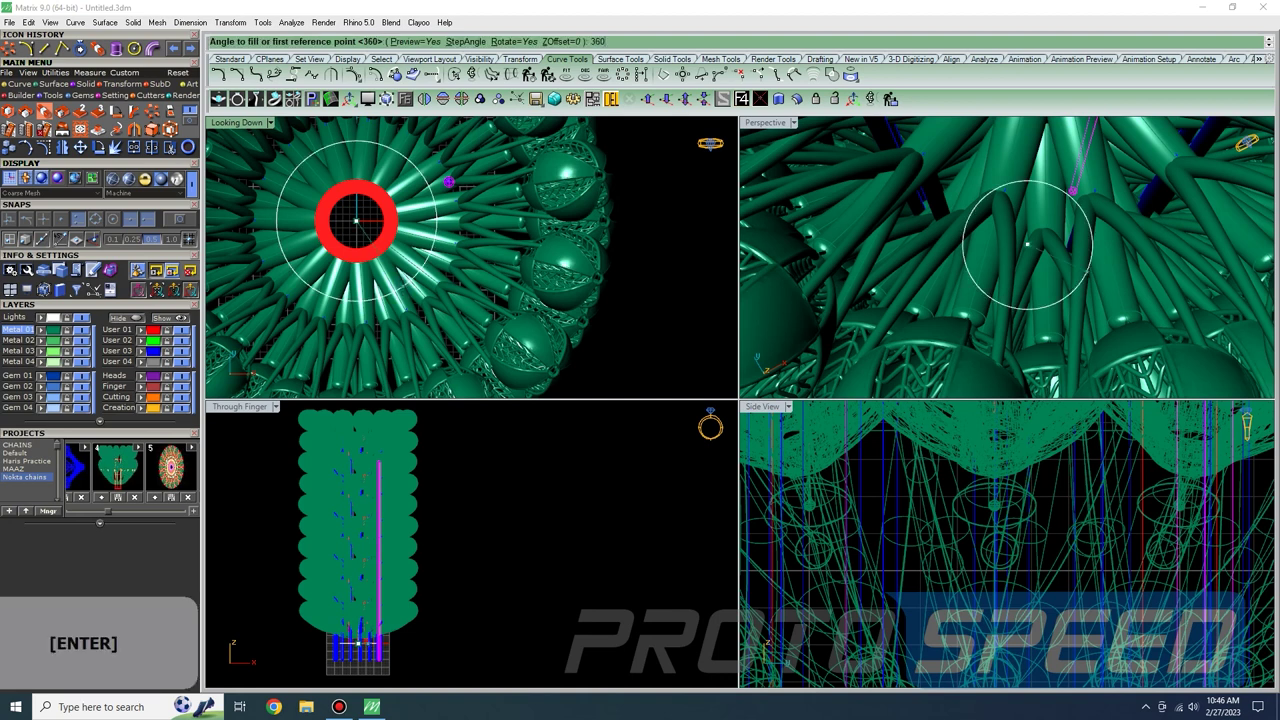
{"action": "key", "text": "Return"}
{"action": "key", "text": "Return"}
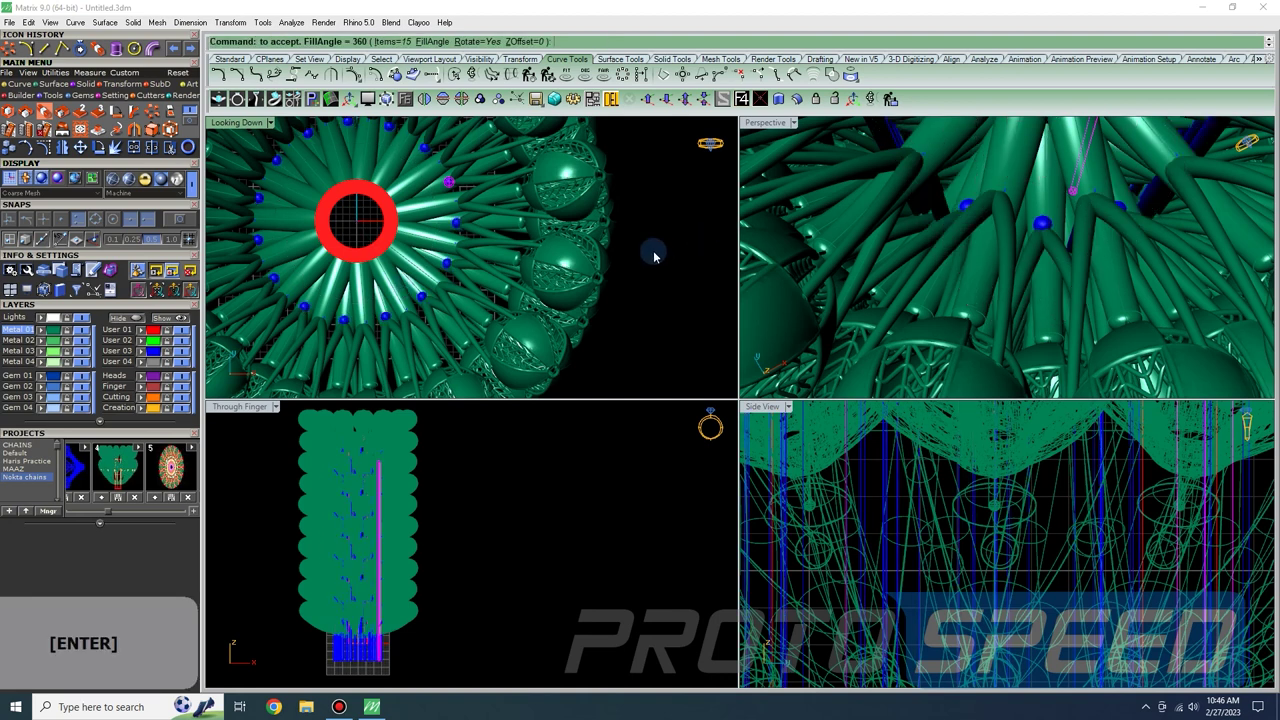
- Clear the pipe selection and bring up the curve-drawing tools for work at the pipes' lower ends in the Through Finger view
{"action": "scroll", "coordinate": [997, 248], "scroll_direction": "down", "scroll_amount": 10}
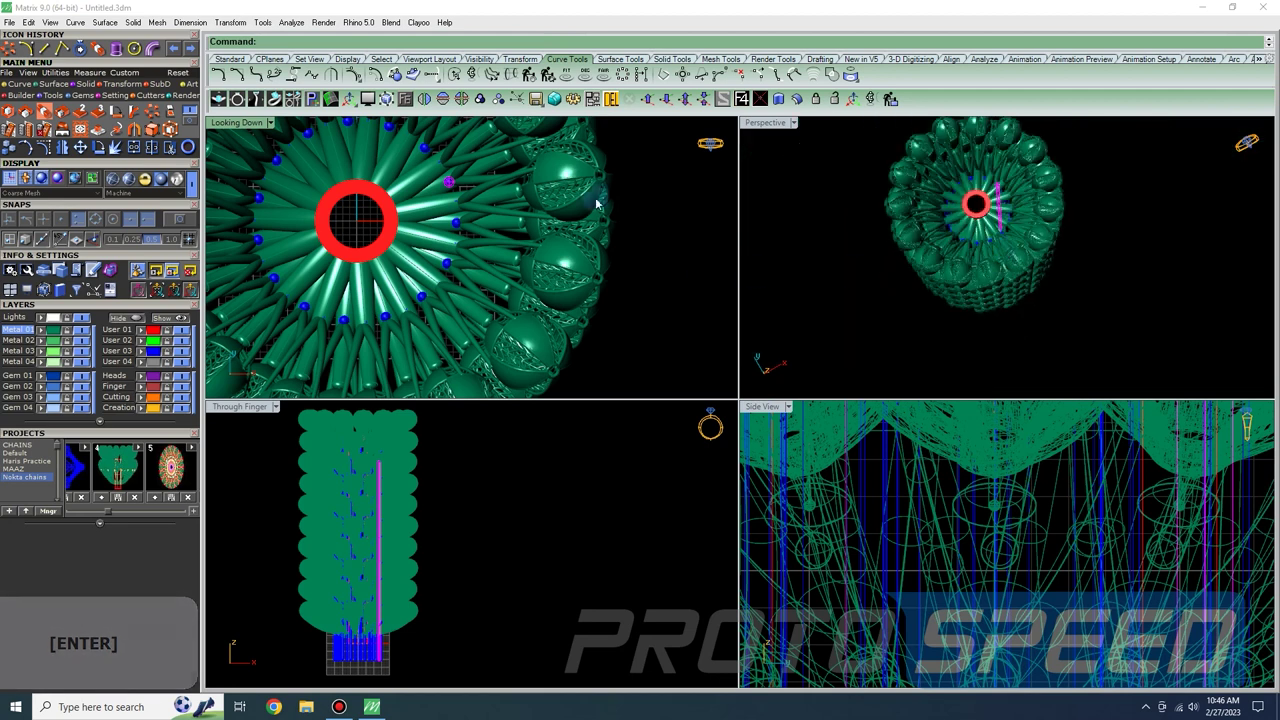
{"action": "right_click_drag", "start_coordinate": [505, 621], "coordinate": [548, 579]}
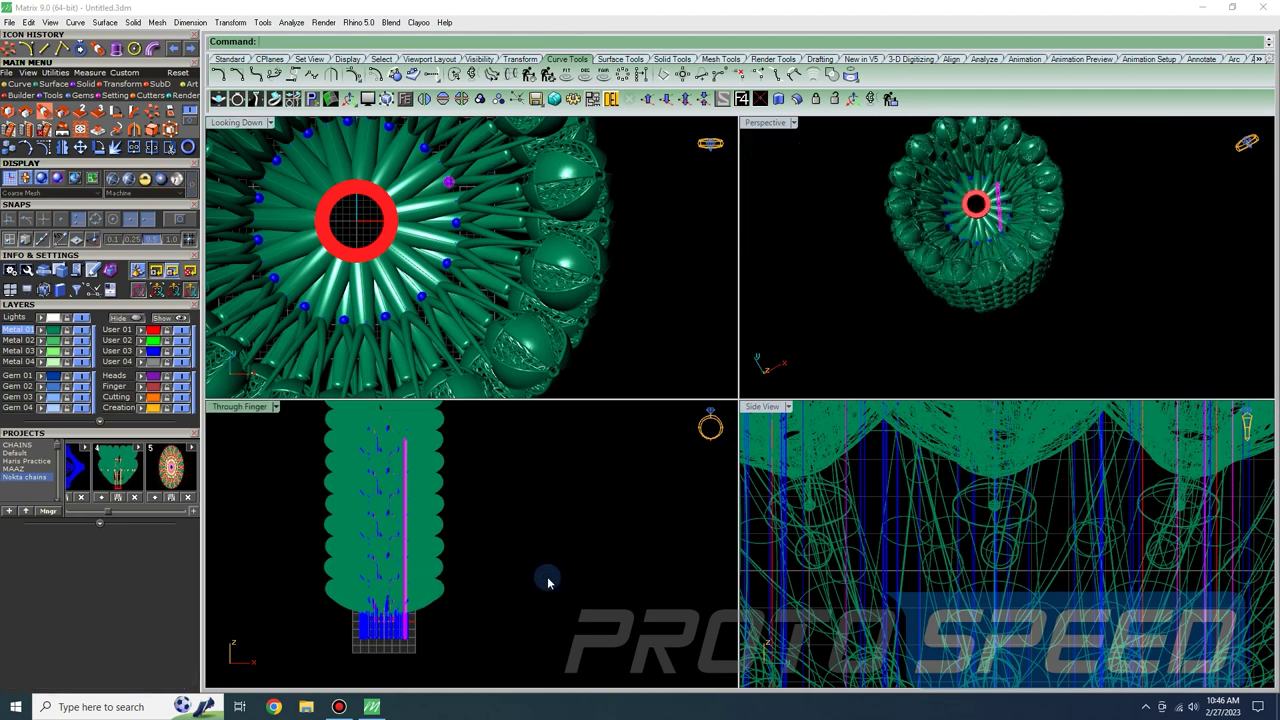
{"action": "left_click", "coordinate": [548, 579]}
{"action": "scroll", "coordinate": [401, 629], "scroll_direction": "up", "scroll_amount": 3}
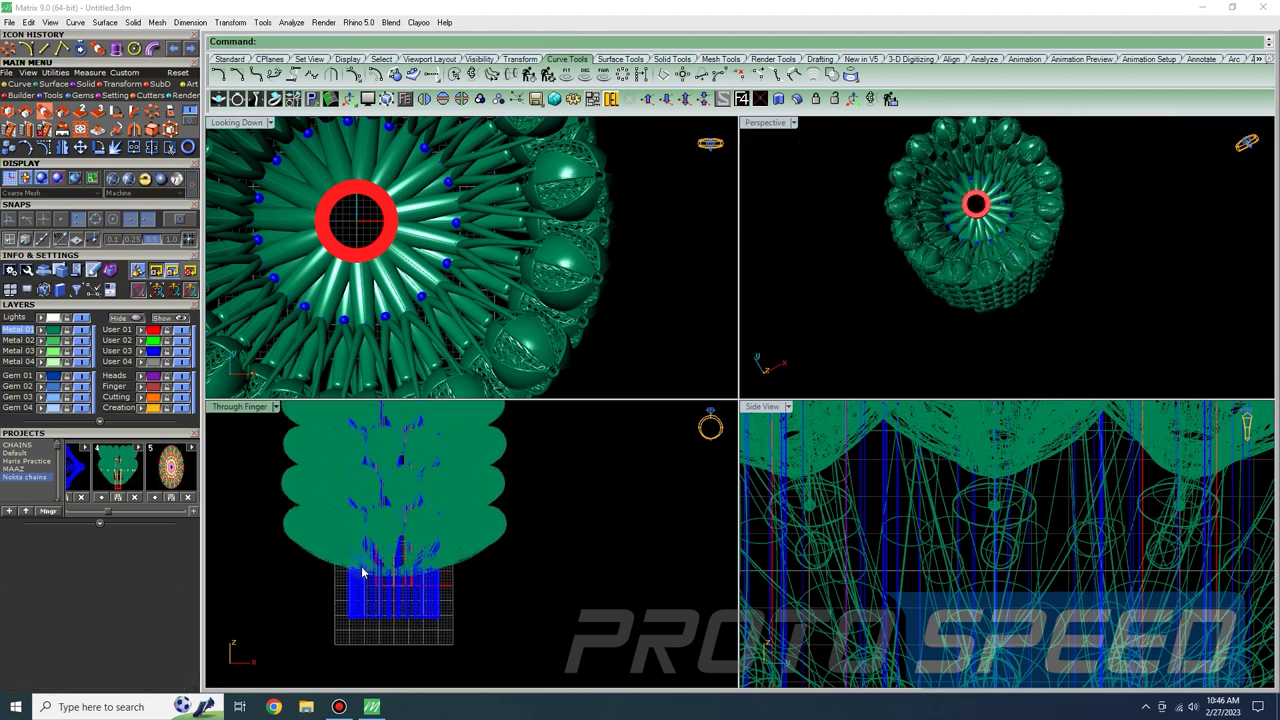
{"action": "left_click", "coordinate": [24, 84]}
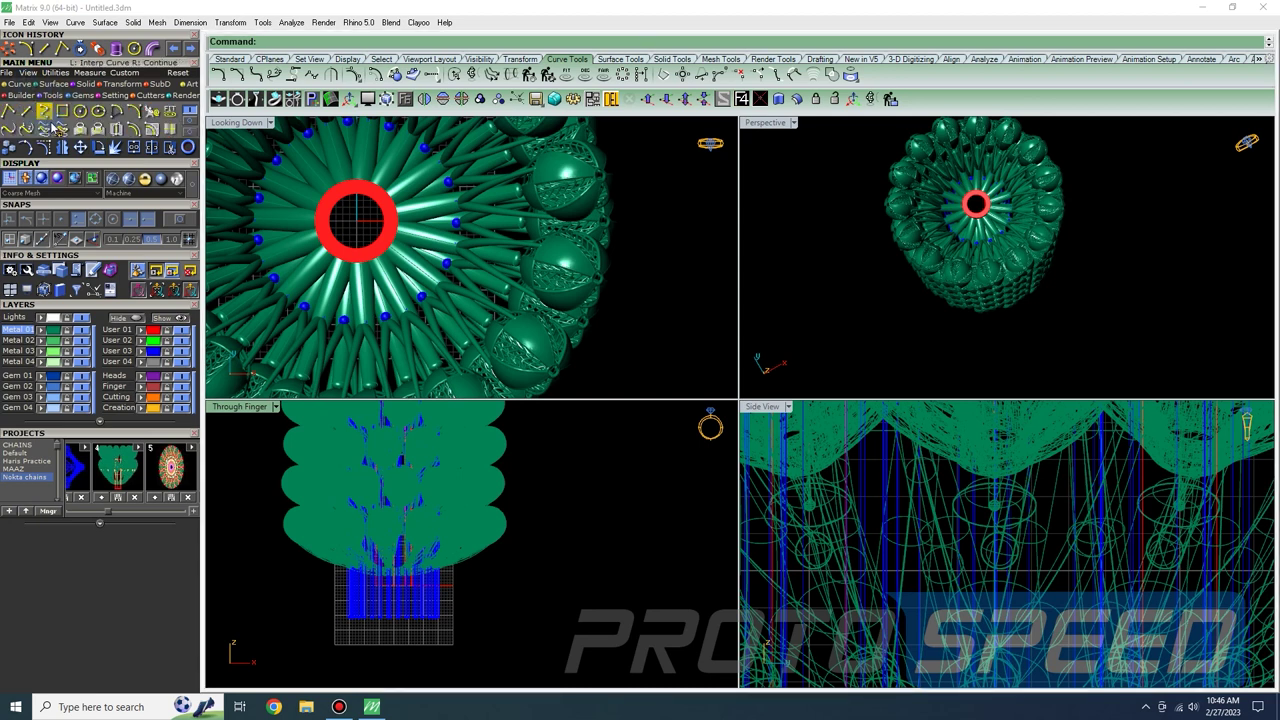